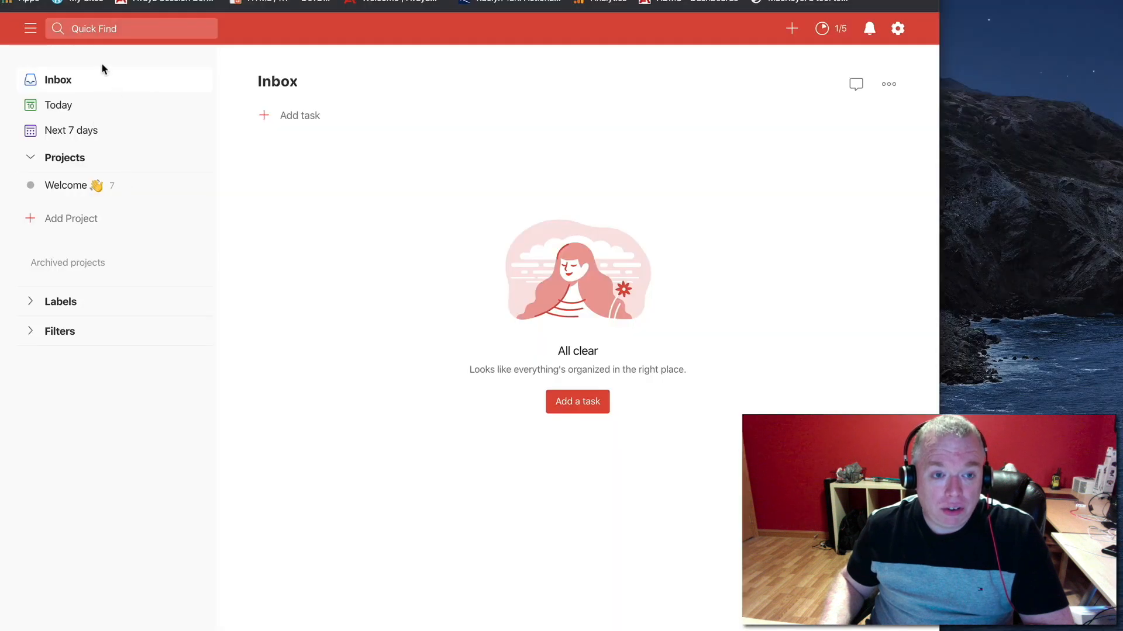
Hide the navigation sidebar and show it again, two times in a row
{"action": "left_click", "coordinate": [31, 29]}
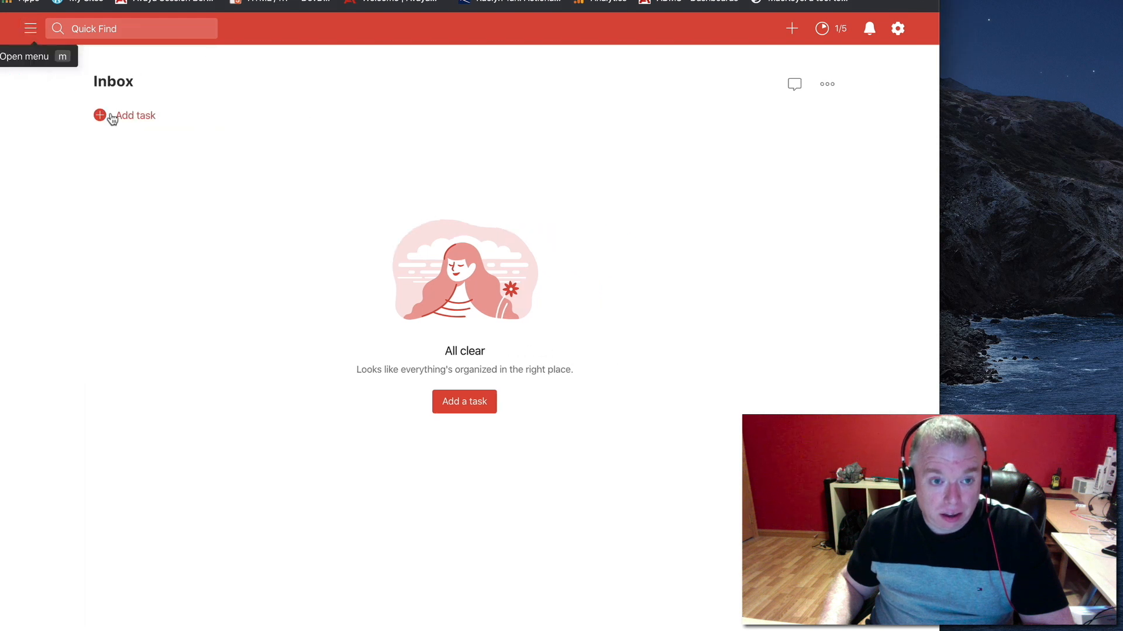
{"action": "left_click", "coordinate": [34, 32]}
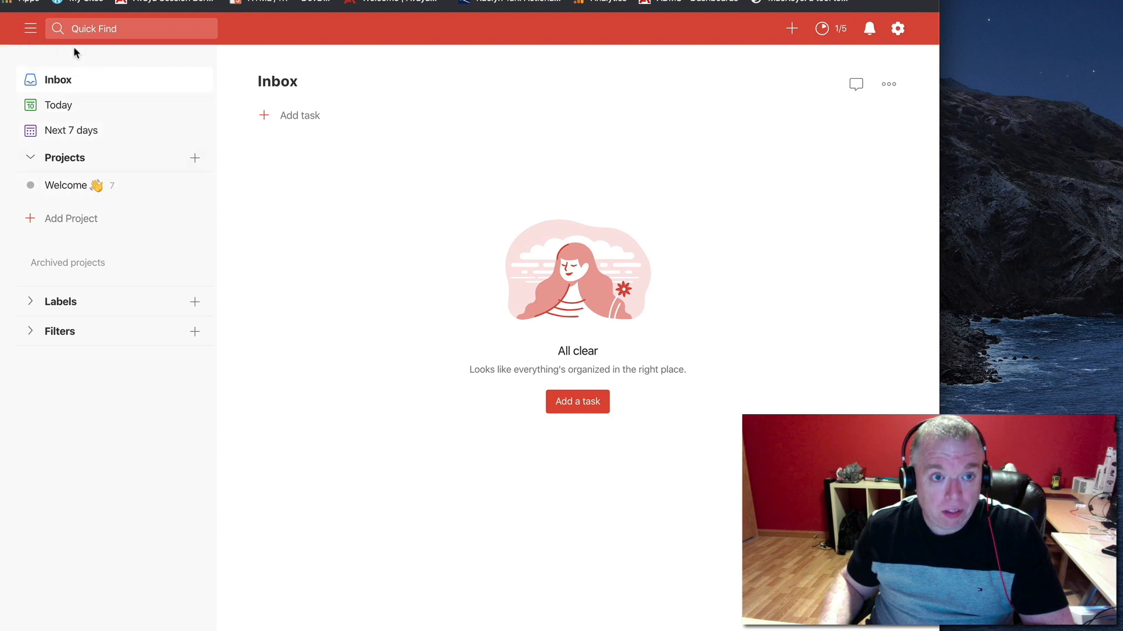
{"action": "left_click", "coordinate": [37, 33]}
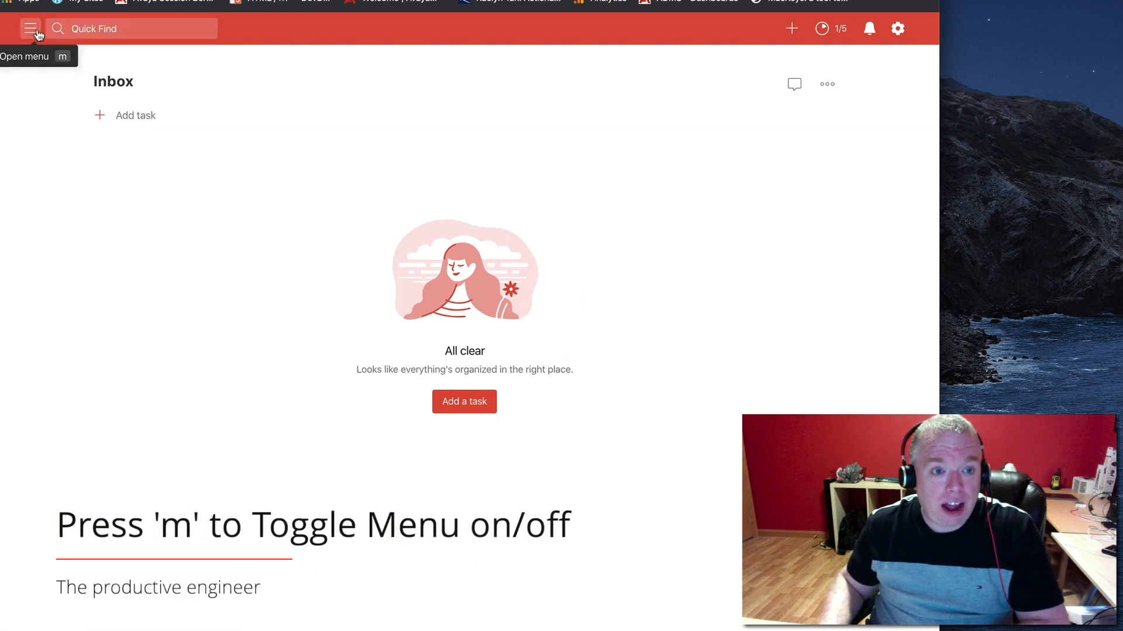
{"action": "key", "text": "m"}
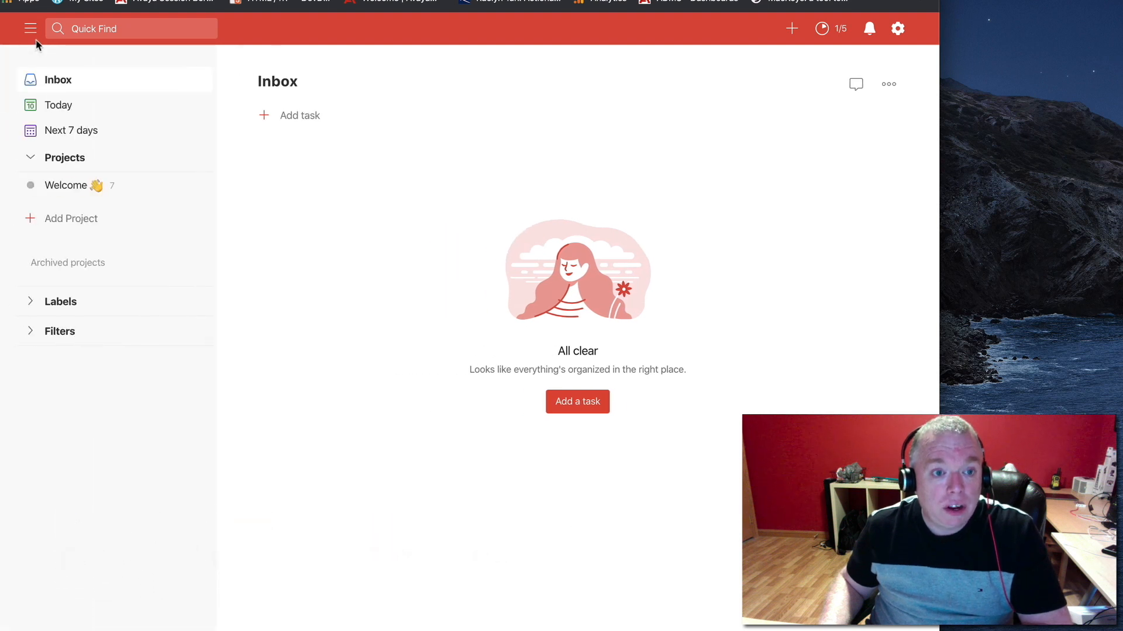
Activate the Quick Find search, and view the Inbox and Today lists
{"action": "left_click", "coordinate": [69, 27]}
{"action": "left_click", "coordinate": [89, 34]}
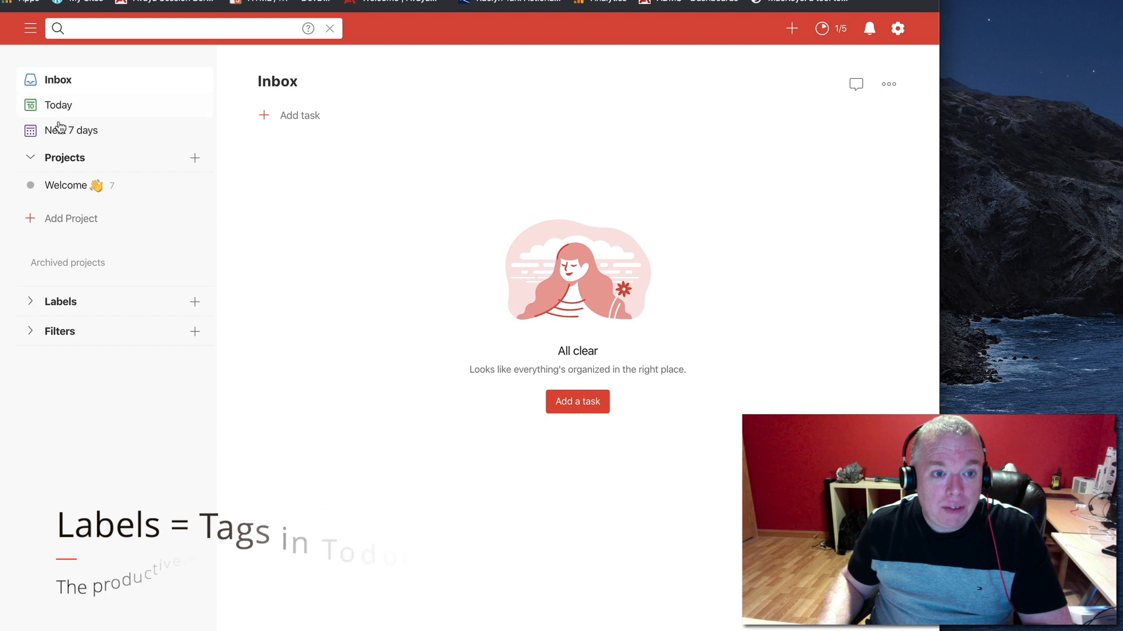
{"action": "left_click", "coordinate": [101, 88]}
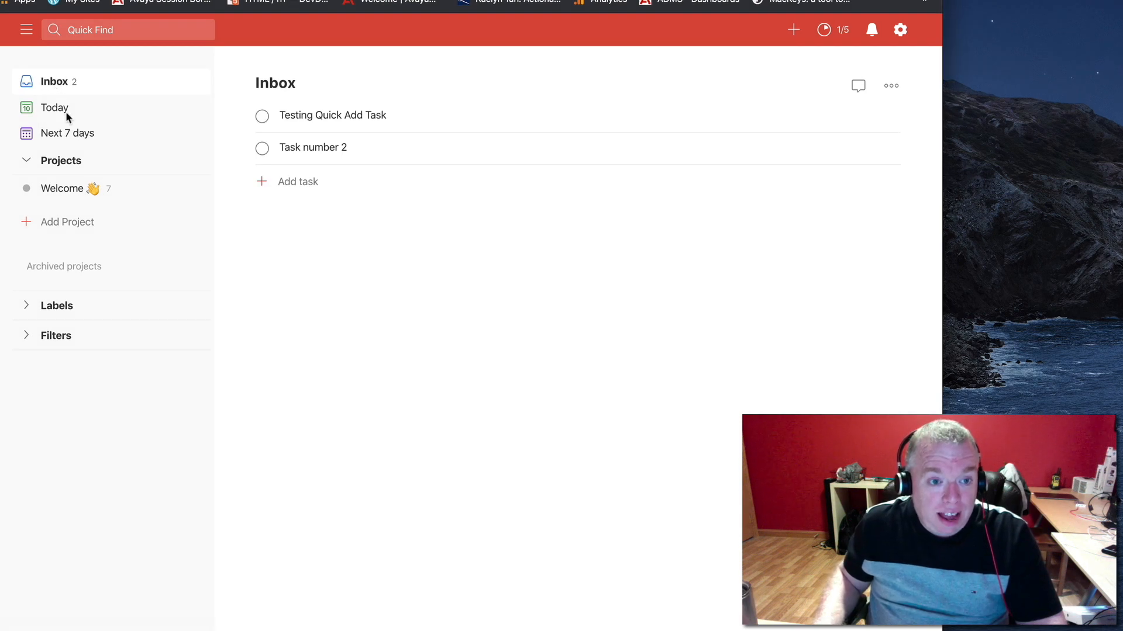
{"action": "left_click", "coordinate": [64, 110]}
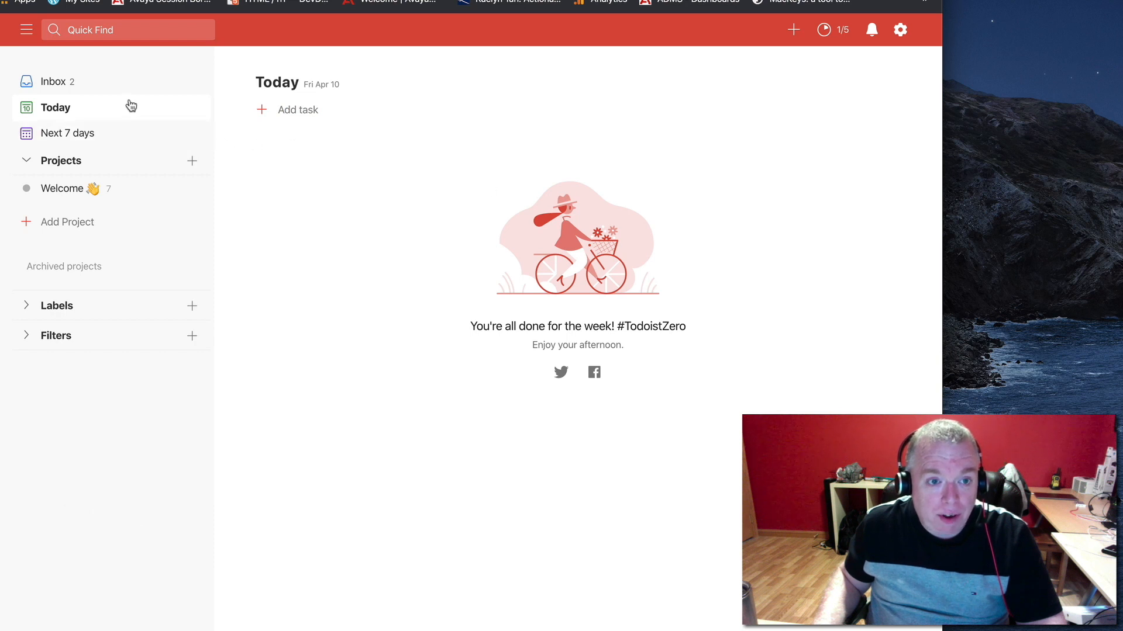
Schedule the Inbox task "Testing Quick Add Task" for today and close its details
{"action": "left_click", "coordinate": [120, 84]}
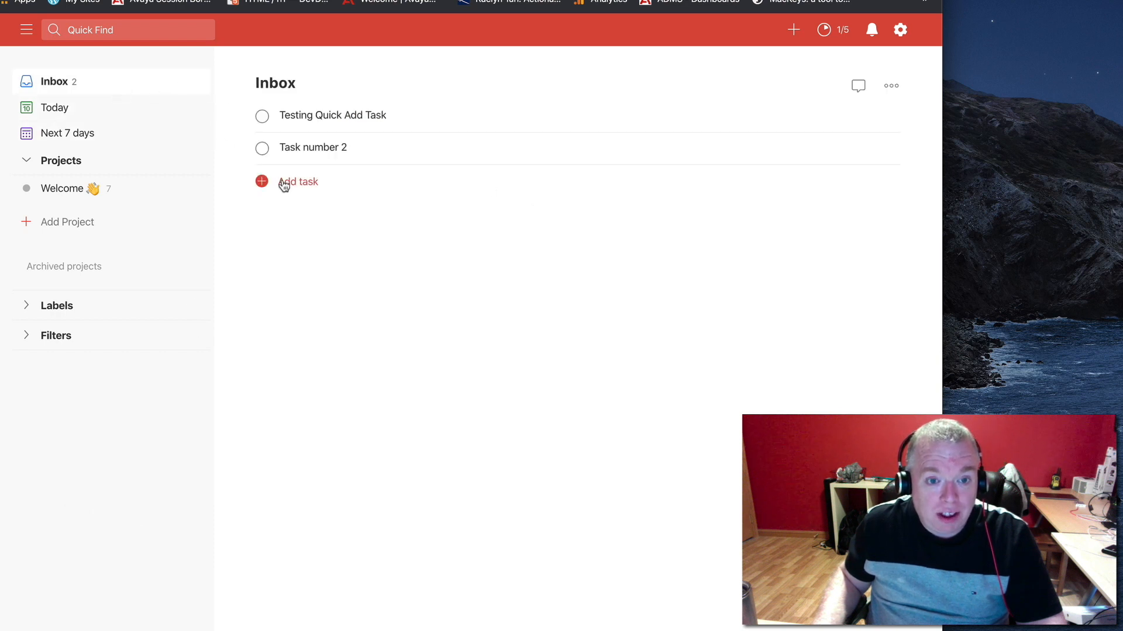
{"action": "left_click", "coordinate": [484, 120]}
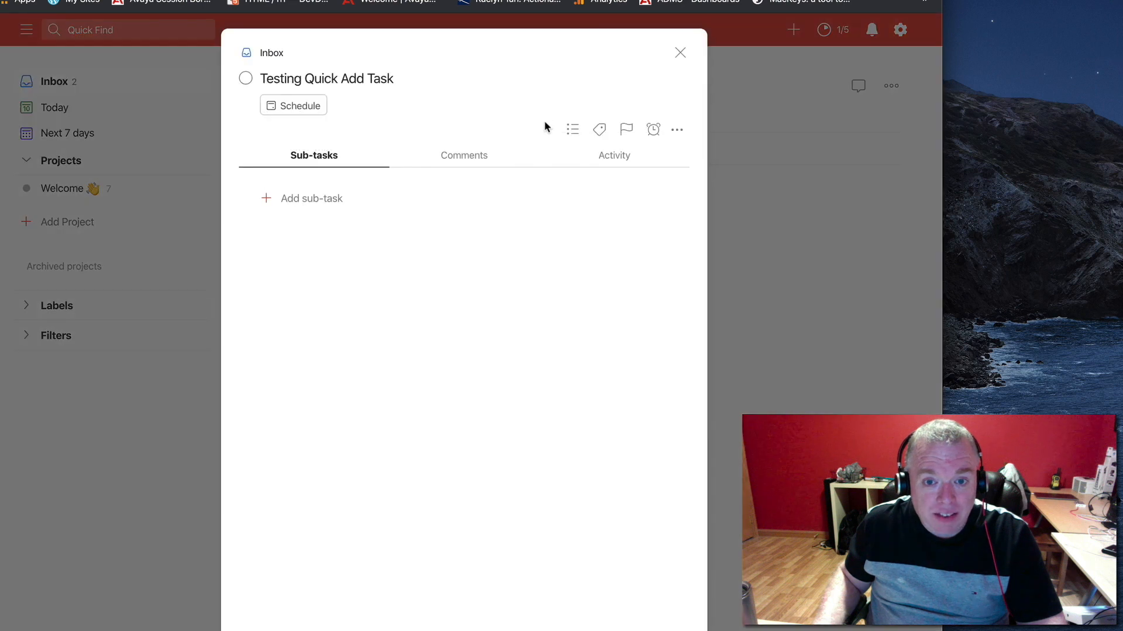
{"action": "left_click", "coordinate": [321, 107]}
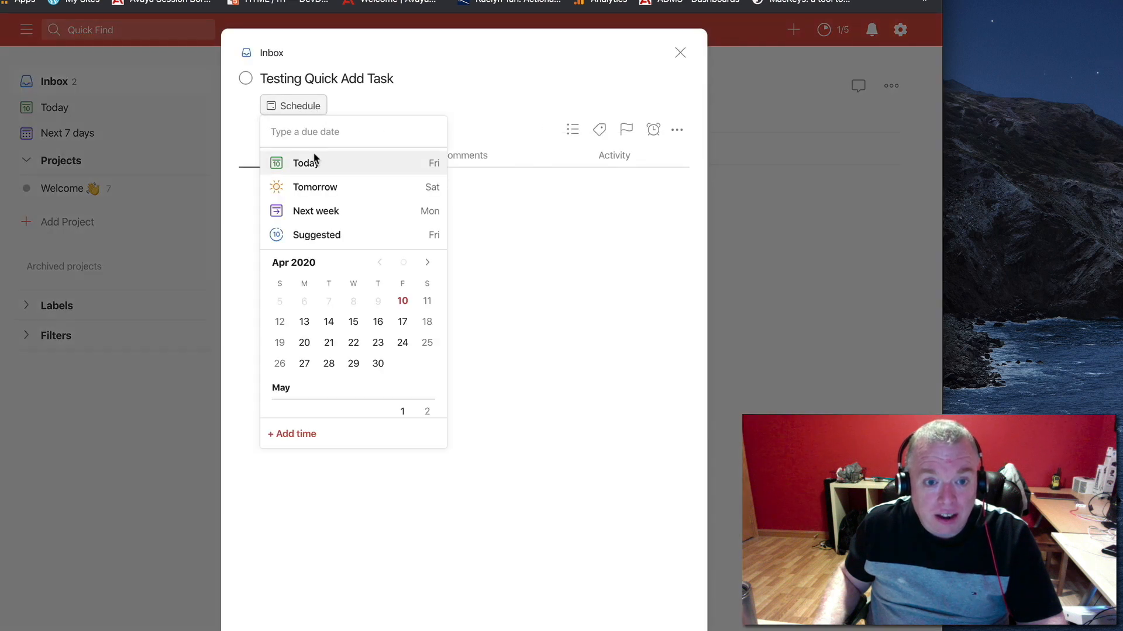
{"action": "left_click", "coordinate": [314, 165]}
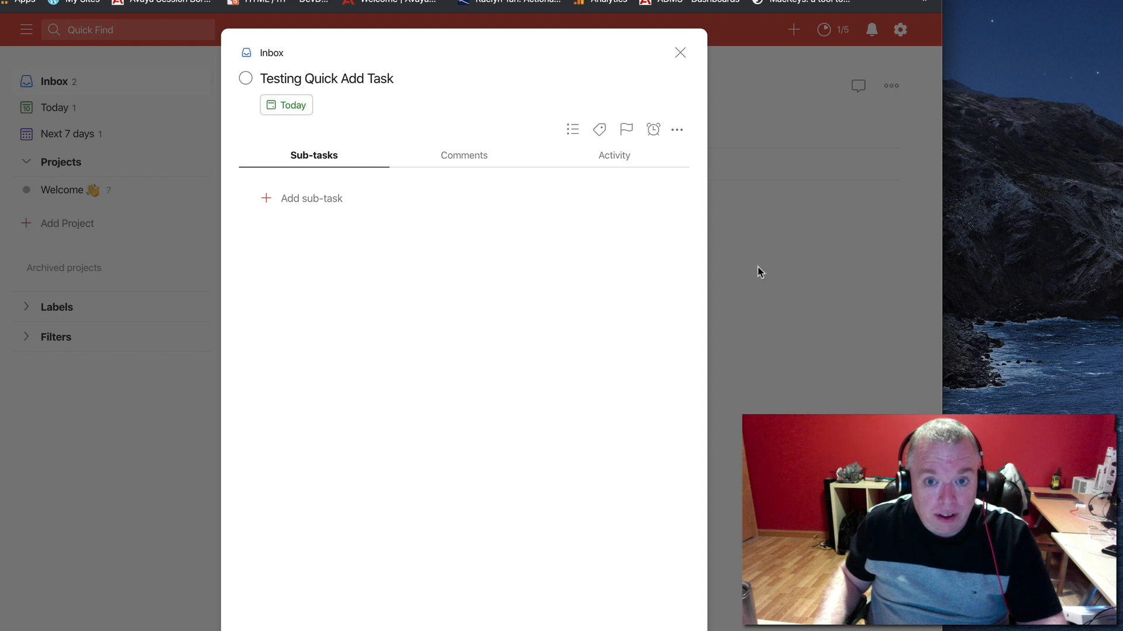
{"action": "left_click", "coordinate": [770, 283]}
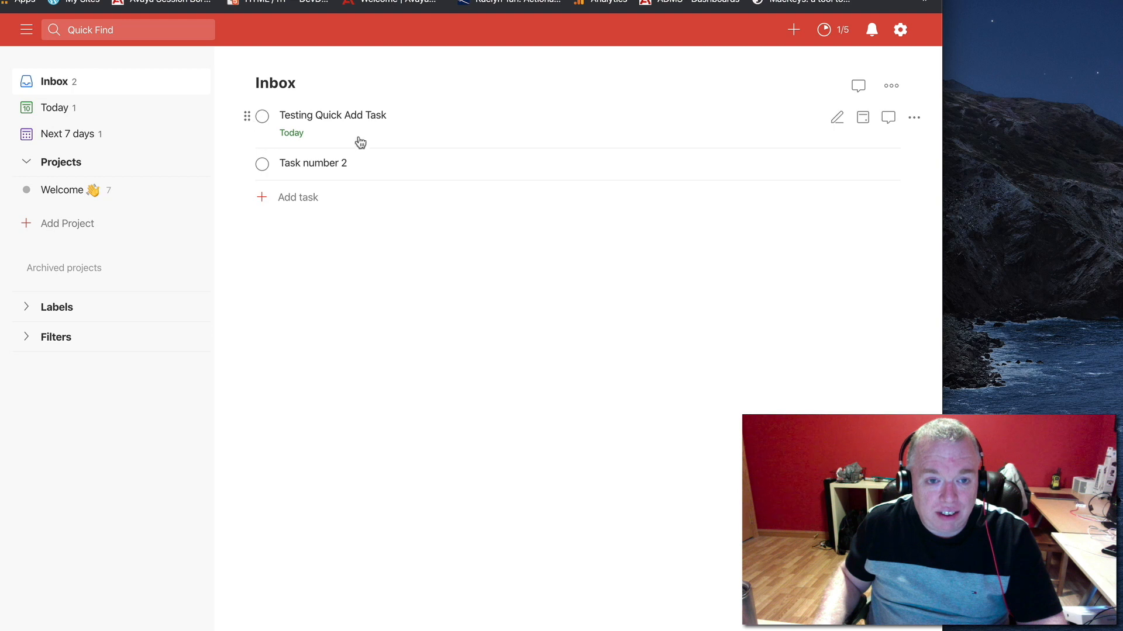
Check where the task scheduled for today is listed in the Today and Next 7 days views
{"action": "mouse_move", "coordinate": [294, 144]}
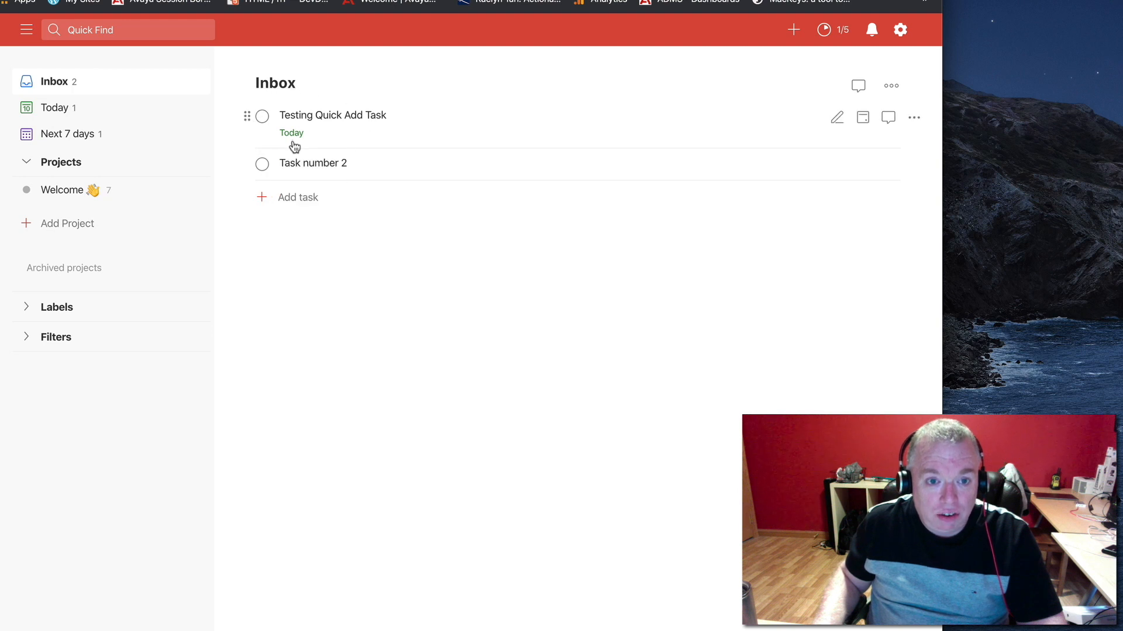
{"action": "left_click", "coordinate": [78, 115]}
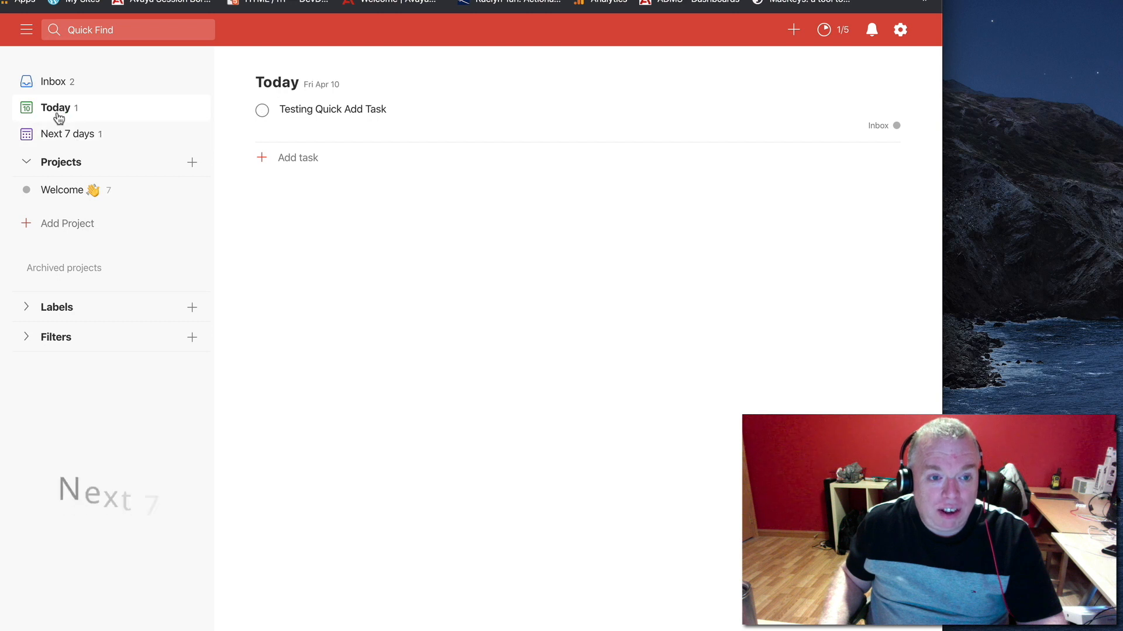
{"action": "left_click", "coordinate": [55, 135]}
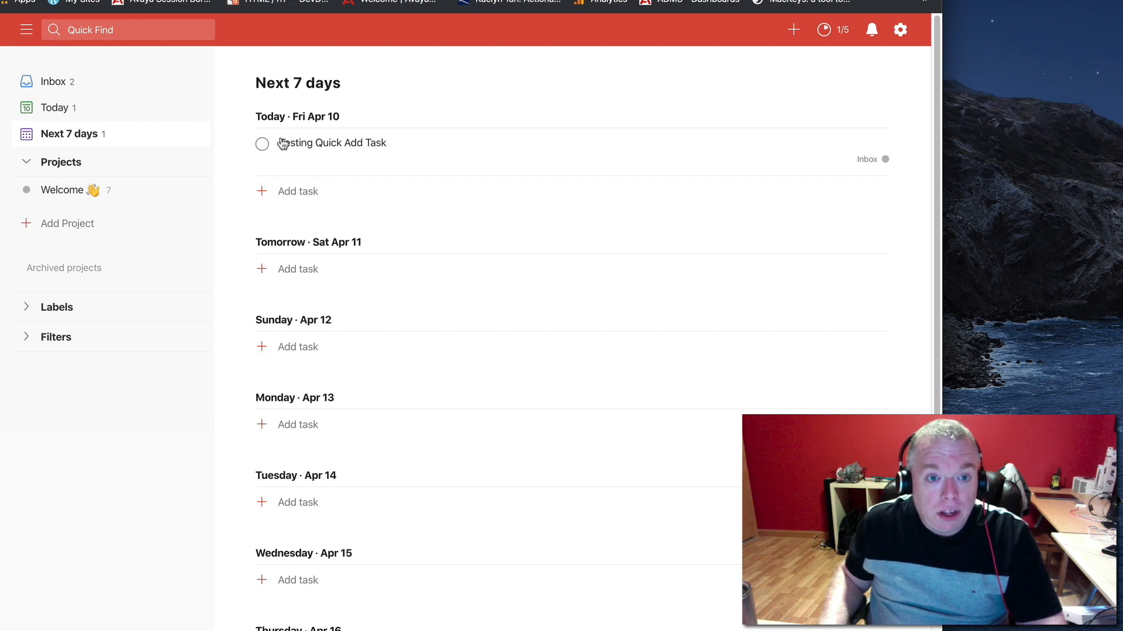
Schedule the Inbox task "Task number 2" for Tuesday, April 14, and close its details
{"action": "left_click", "coordinate": [76, 88]}
{"action": "left_click", "coordinate": [402, 166]}
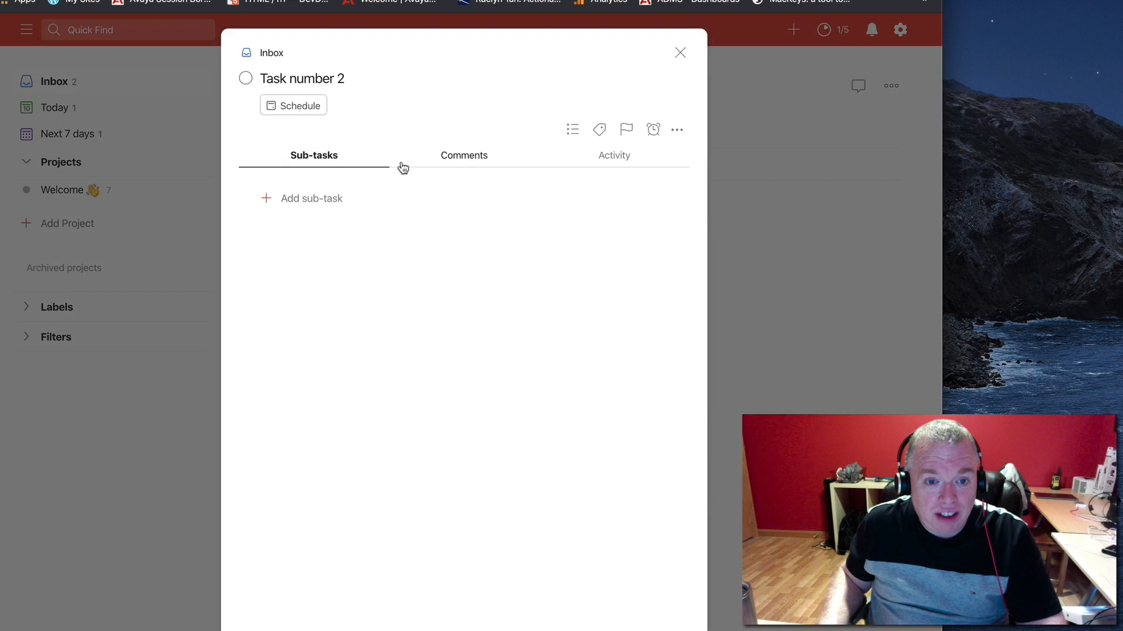
{"action": "left_click", "coordinate": [314, 107]}
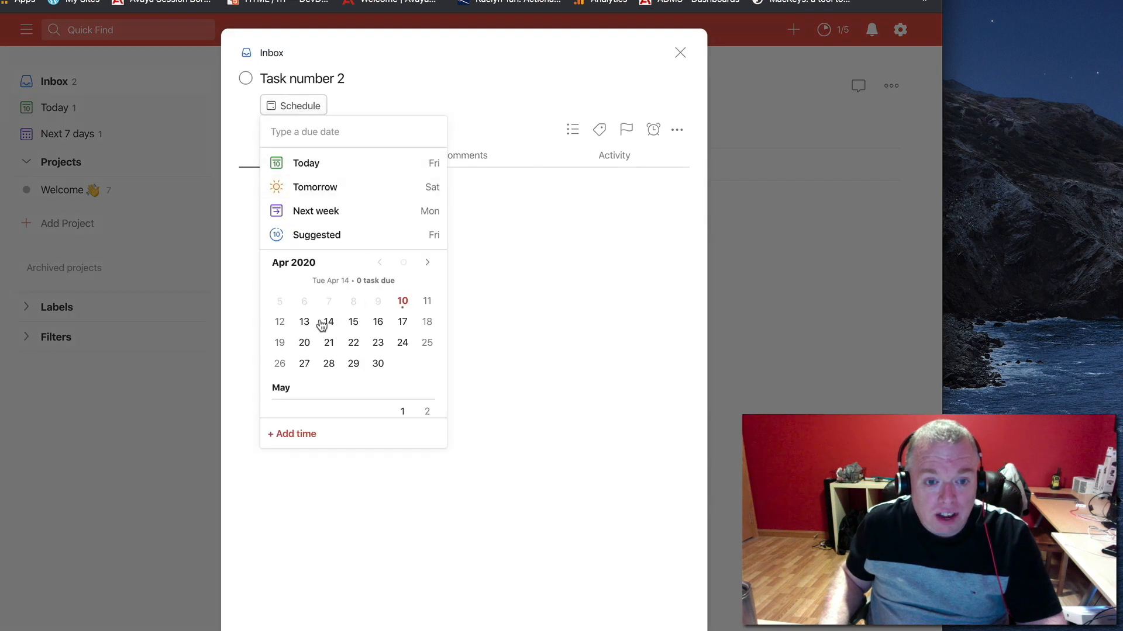
{"action": "left_click", "coordinate": [329, 322]}
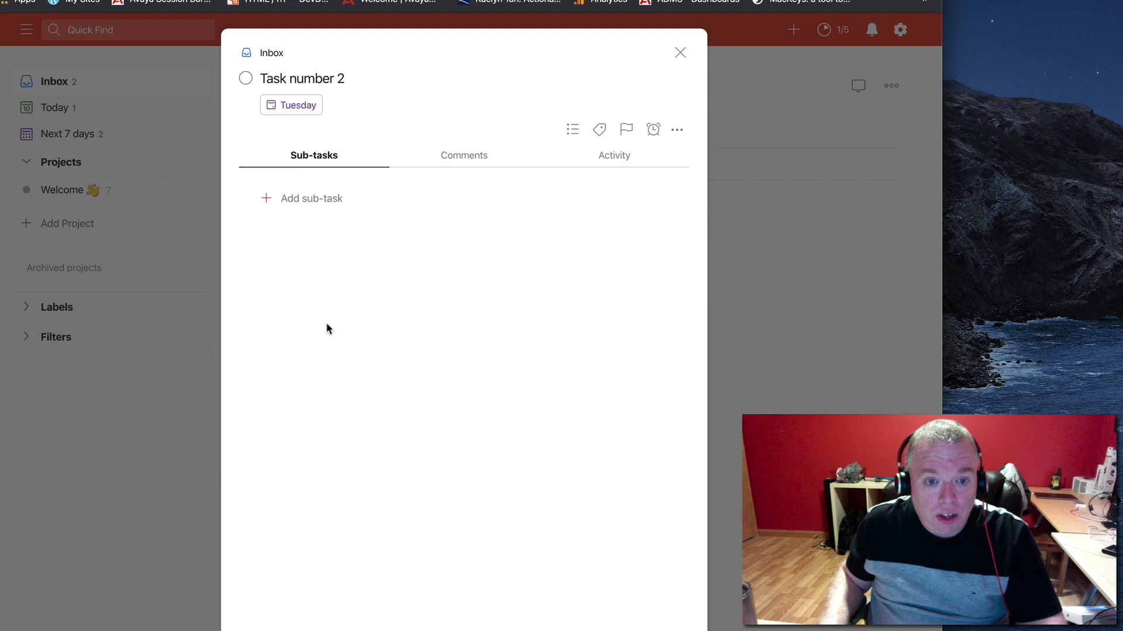
{"action": "left_click", "coordinate": [175, 416]}
Review the Next 7 days view from today through Tuesday, April 14, for both scheduled tasks
{"action": "mouse_move", "coordinate": [311, 186]}
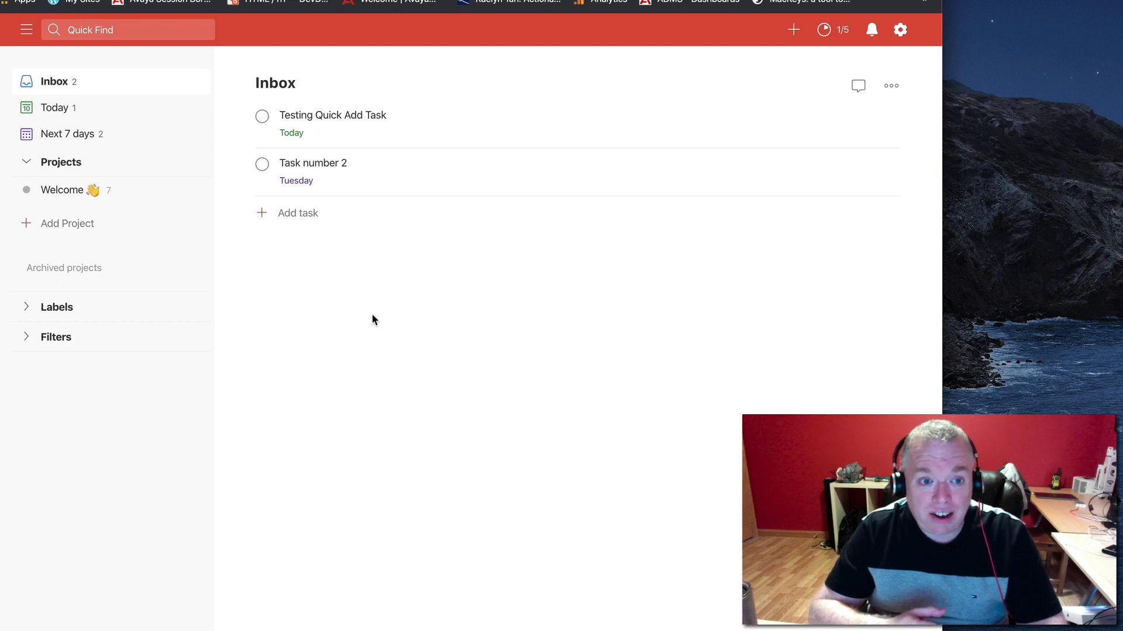
{"action": "left_click", "coordinate": [83, 144]}
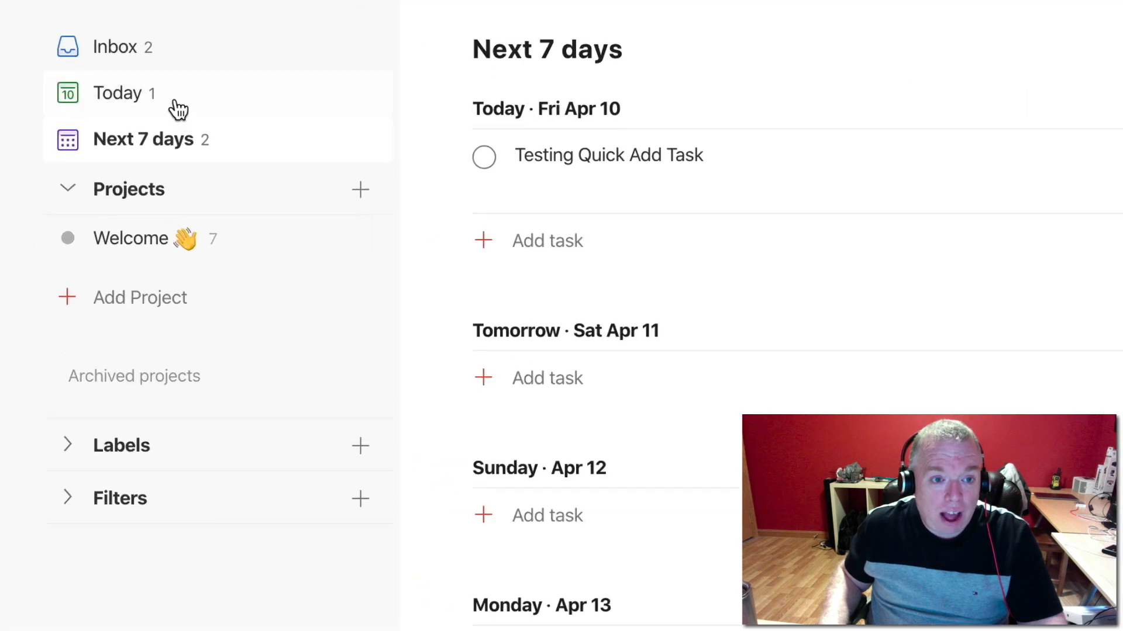
{"action": "left_click", "coordinate": [202, 147]}
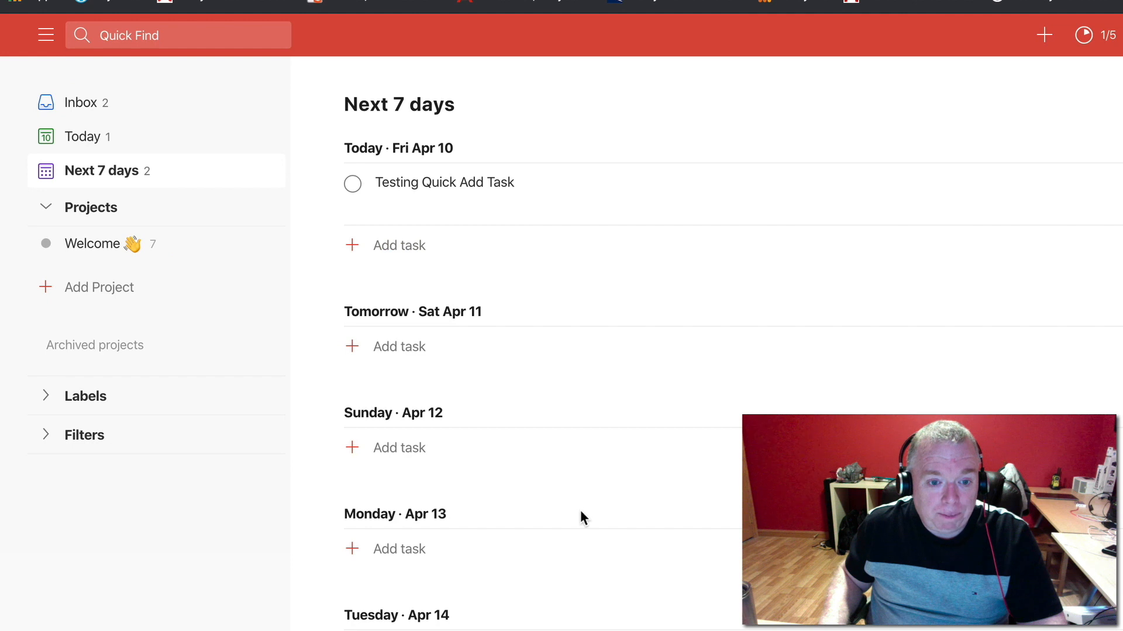
{"action": "scroll", "coordinate": [580, 512], "scroll_direction": "down", "scroll_amount": 3}
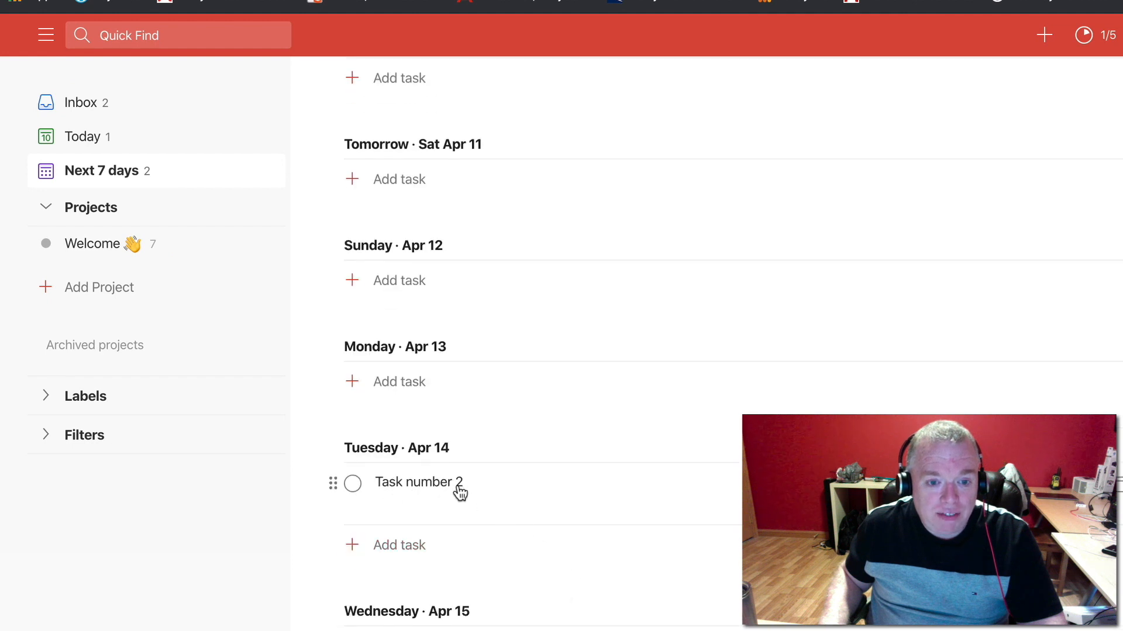
{"action": "scroll", "coordinate": [460, 493], "scroll_direction": "up", "scroll_amount": 3}
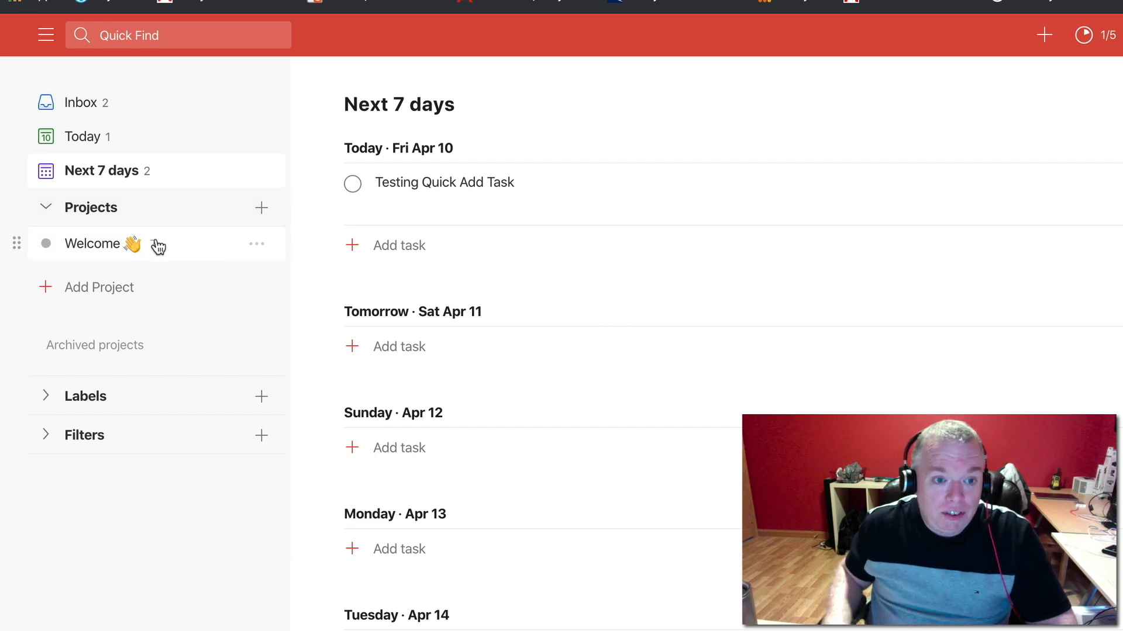
View the task list of the Welcome project
{"action": "left_click", "coordinate": [101, 248]}
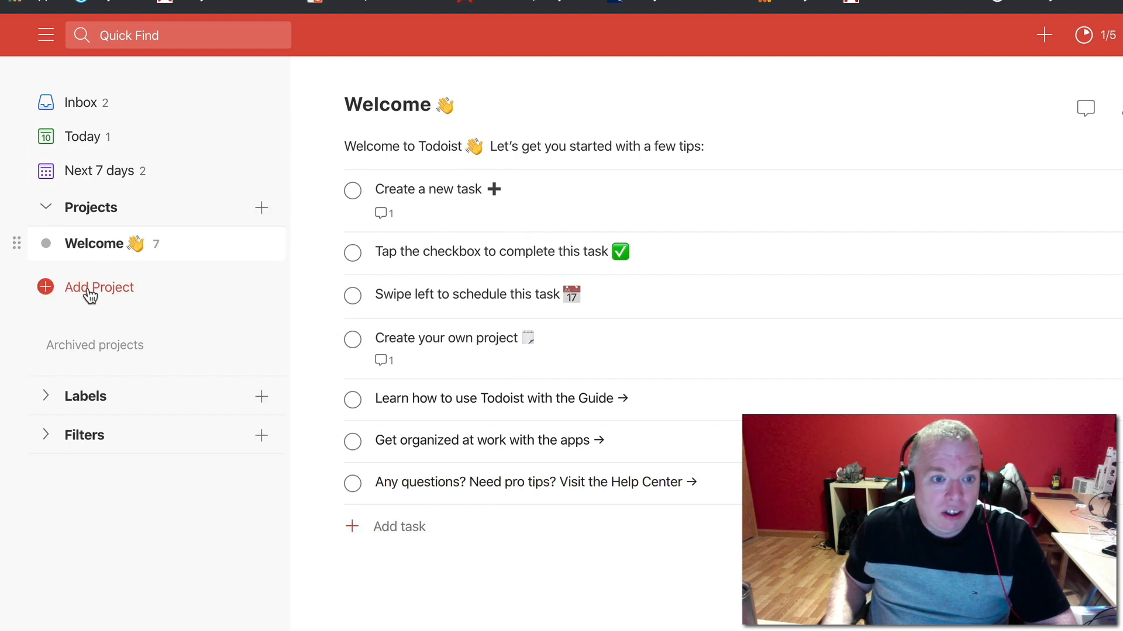
{"action": "left_click", "coordinate": [101, 346]}
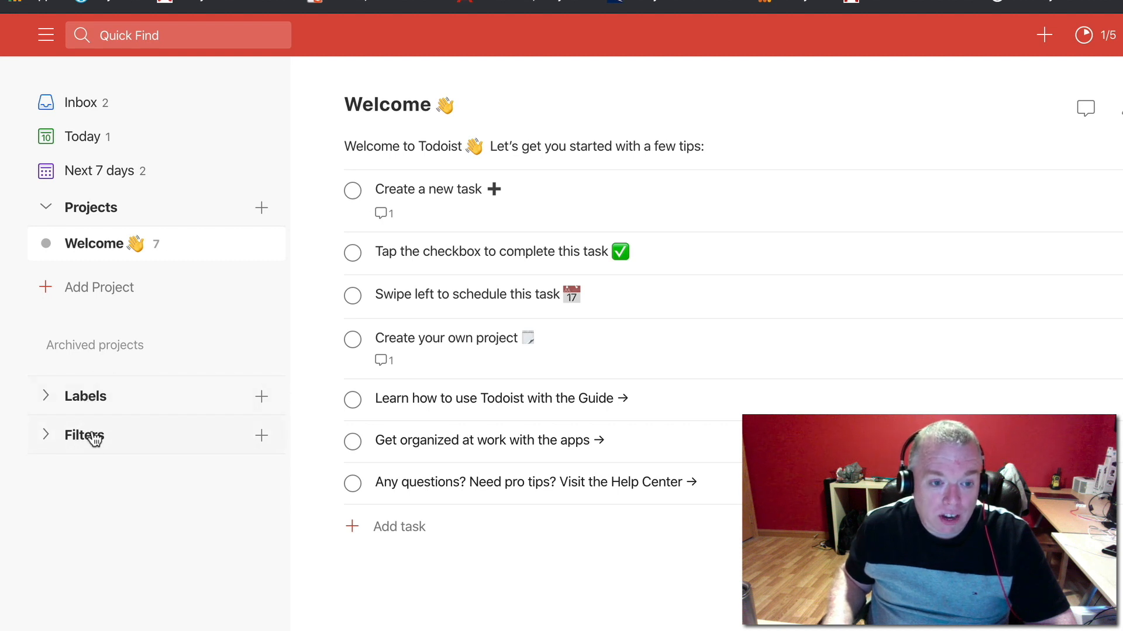
Look at the Labels list, collapse it and expand the Filters list
{"action": "left_click", "coordinate": [91, 400]}
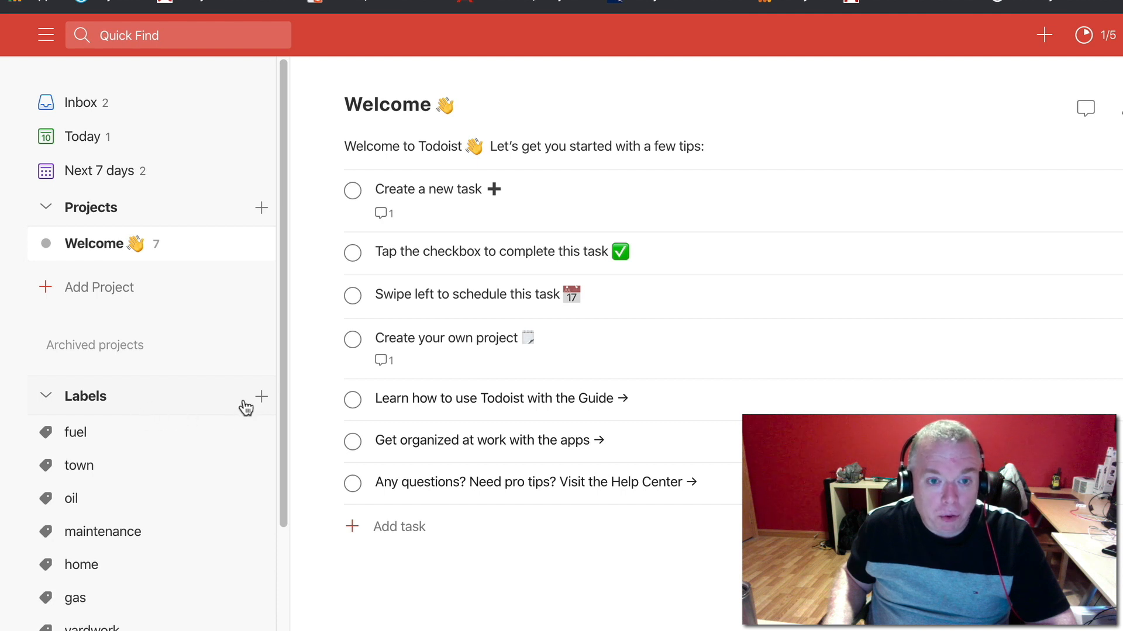
{"action": "left_click", "coordinate": [47, 397]}
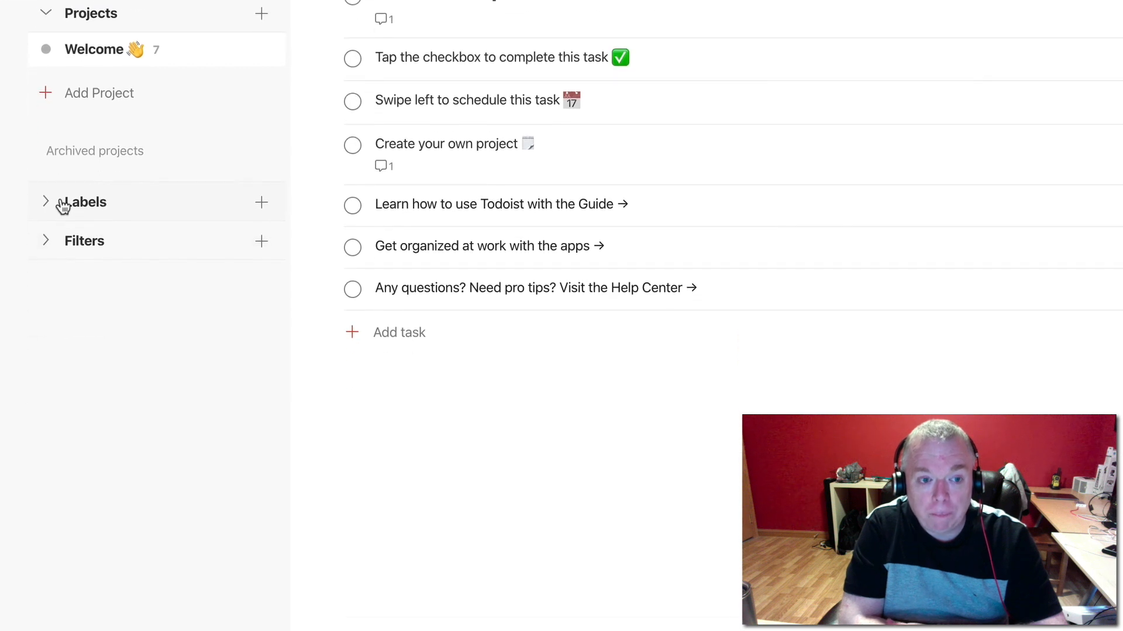
{"action": "left_click", "coordinate": [101, 241]}
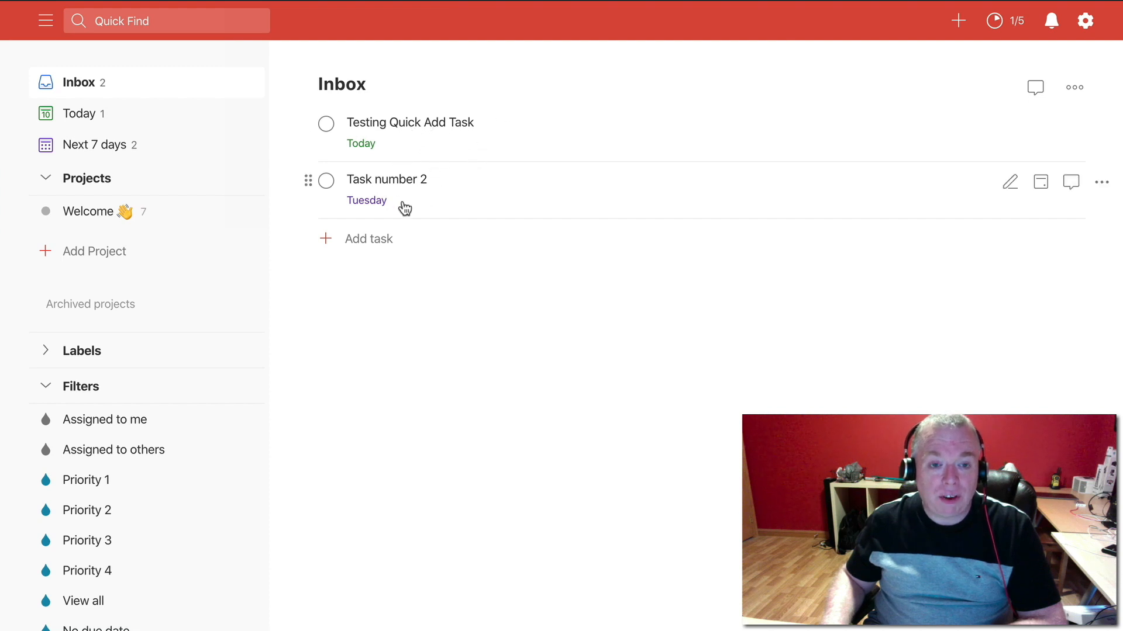
Rename the Inbox task "Testing Quick Add Task" as "My First Edited Task!" and save it
{"action": "left_click", "coordinate": [475, 131]}
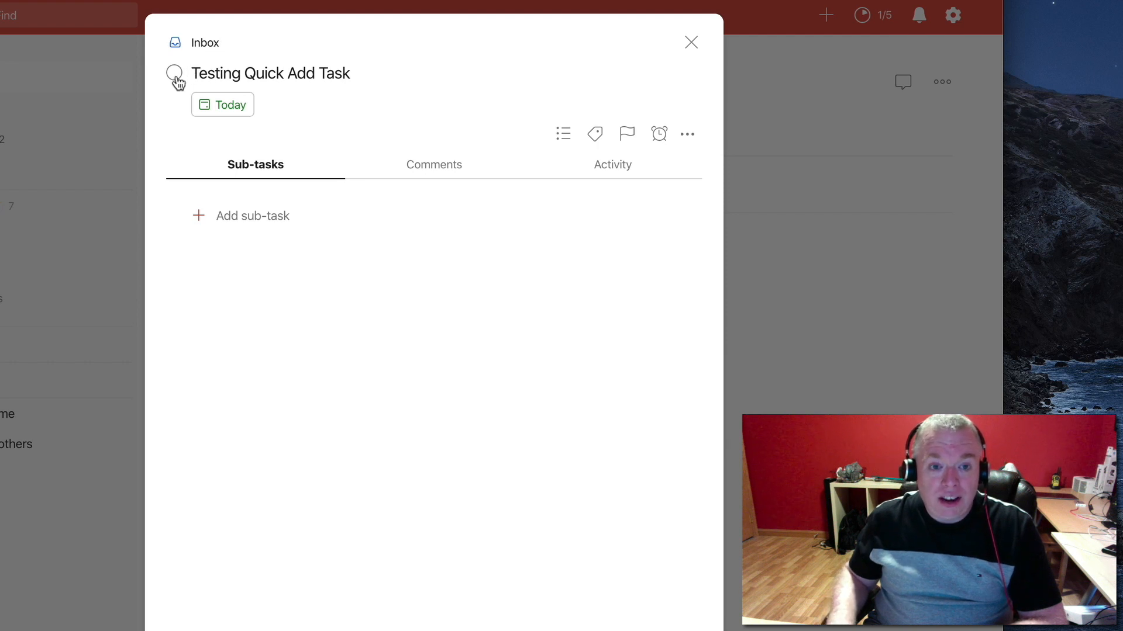
{"action": "double_click", "coordinate": [293, 76]}
{"action": "key", "text": "super+a"}
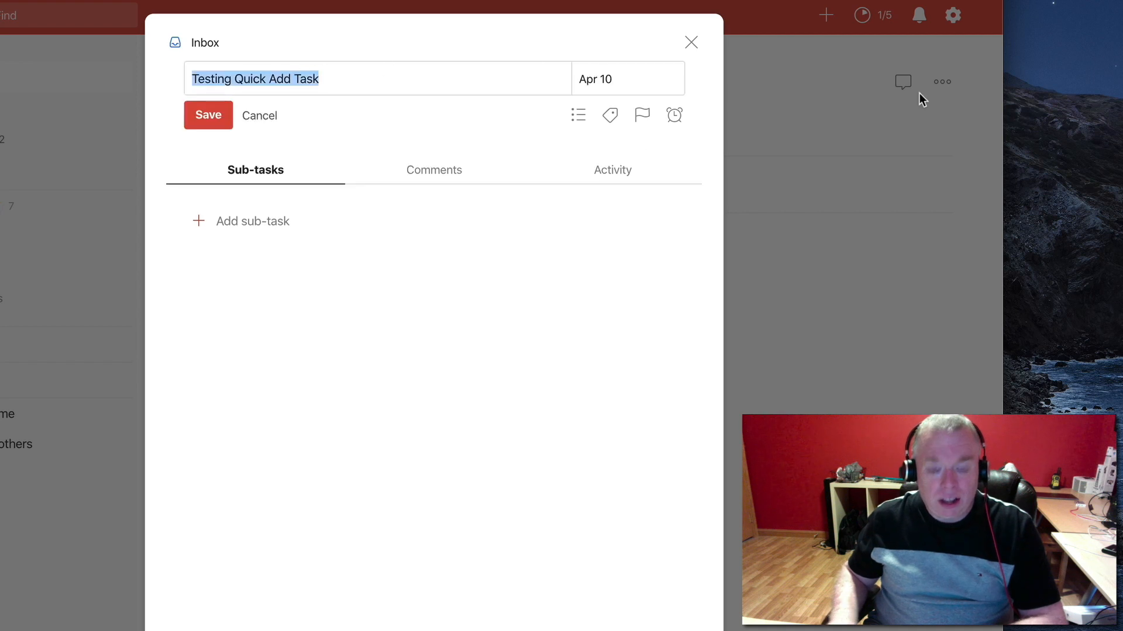
{"action": "key", "text": "BackSpace"}
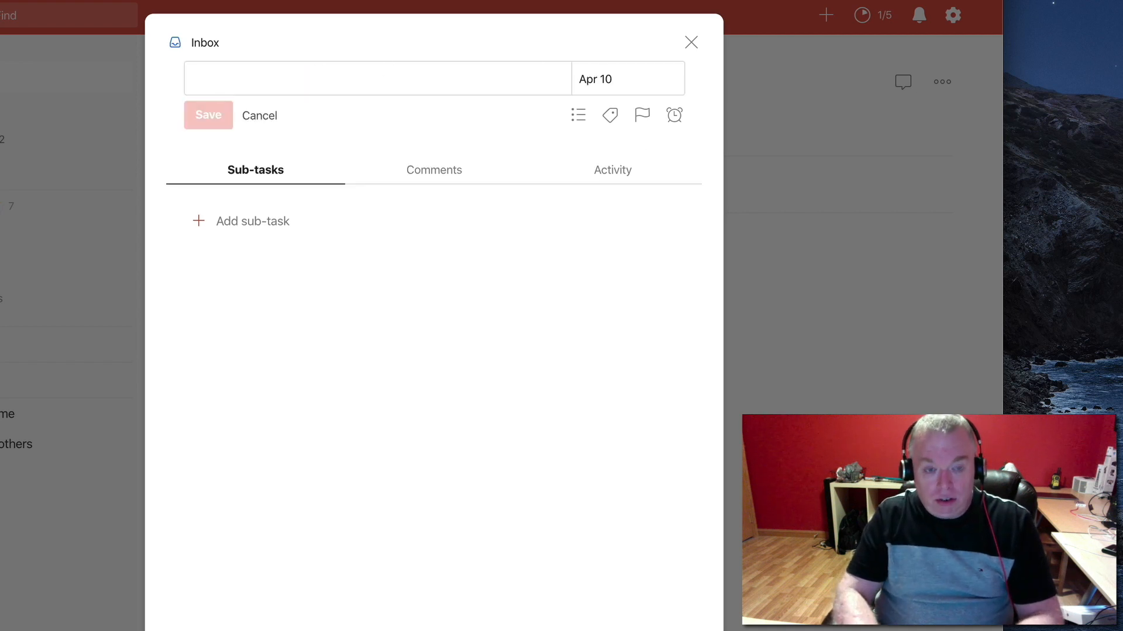
{"action": "type", "text": "My Fi"}
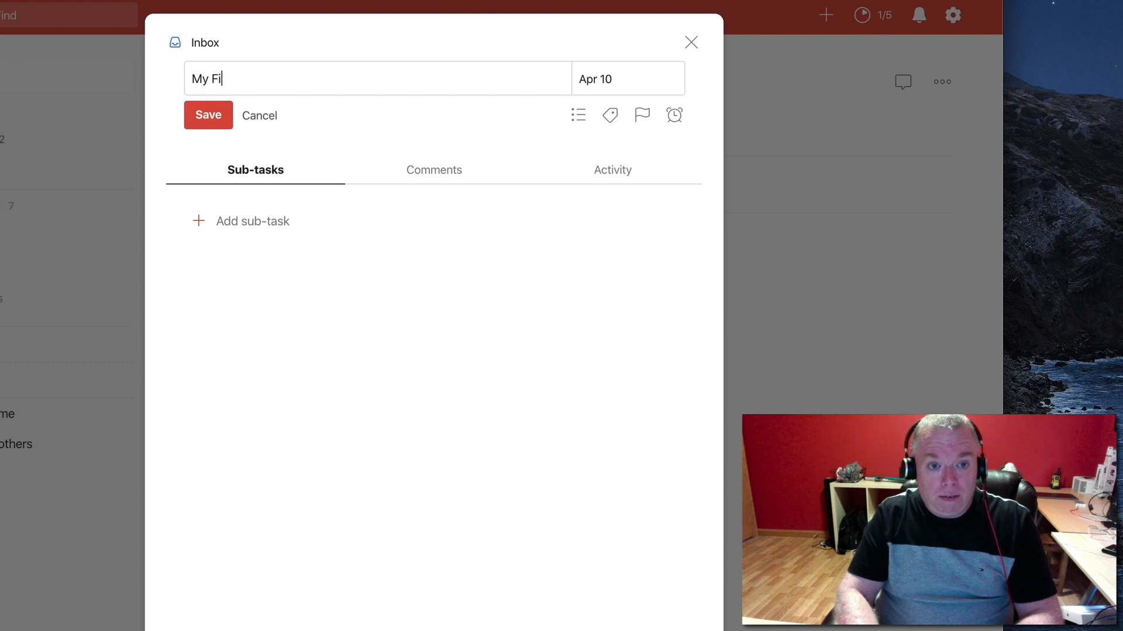
{"action": "type", "text": "rst Edited"}
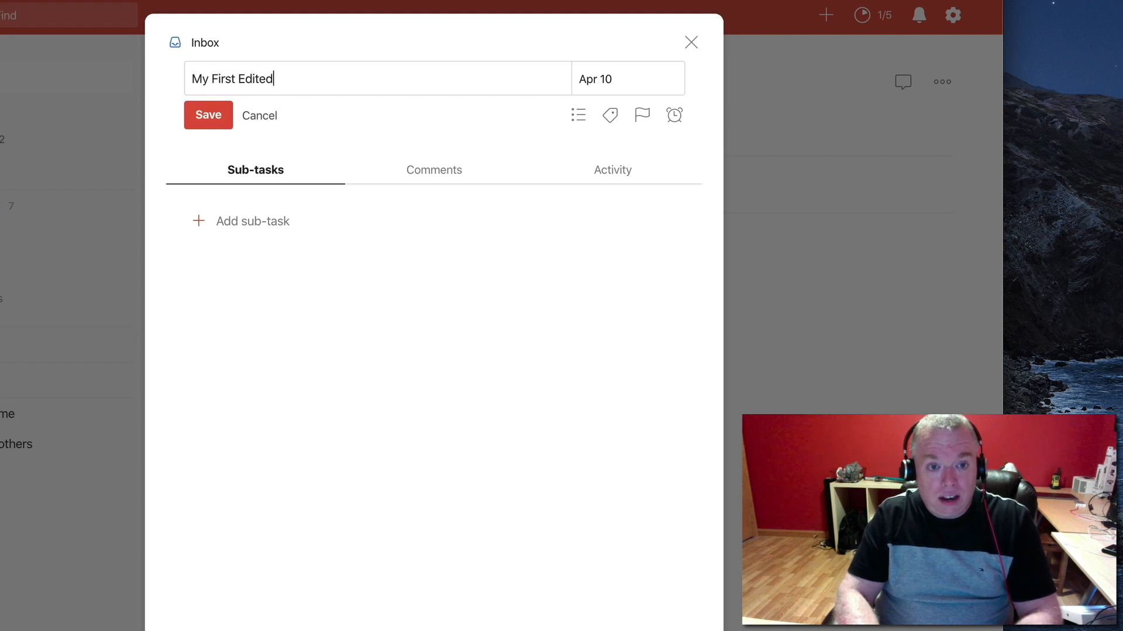
{"action": "type", "text": " Task!"}
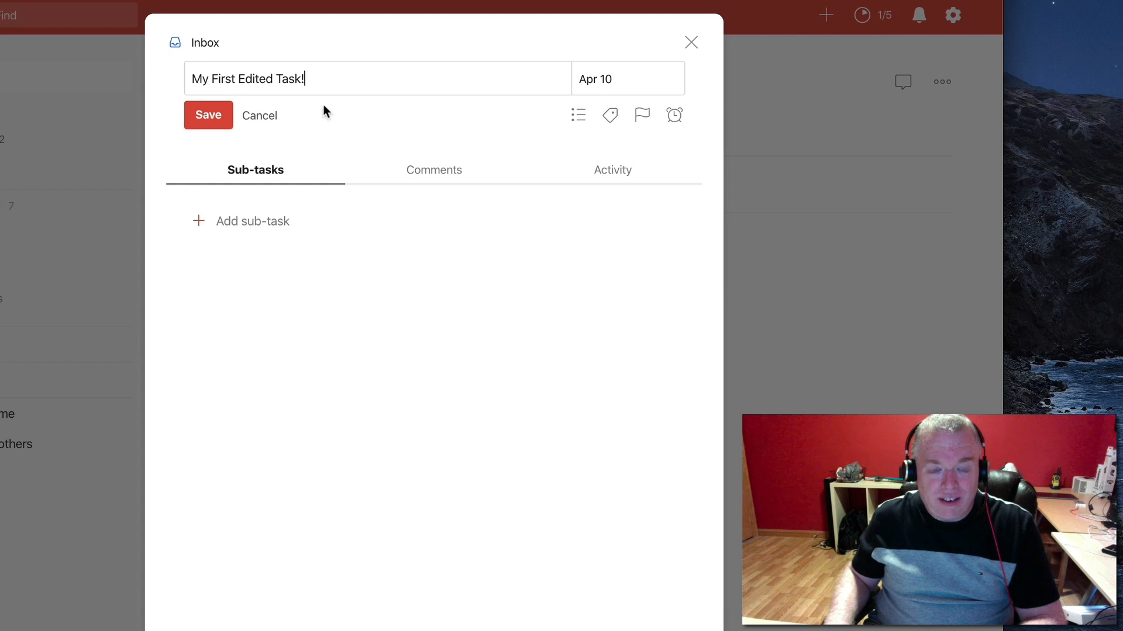
{"action": "left_click", "coordinate": [218, 118]}
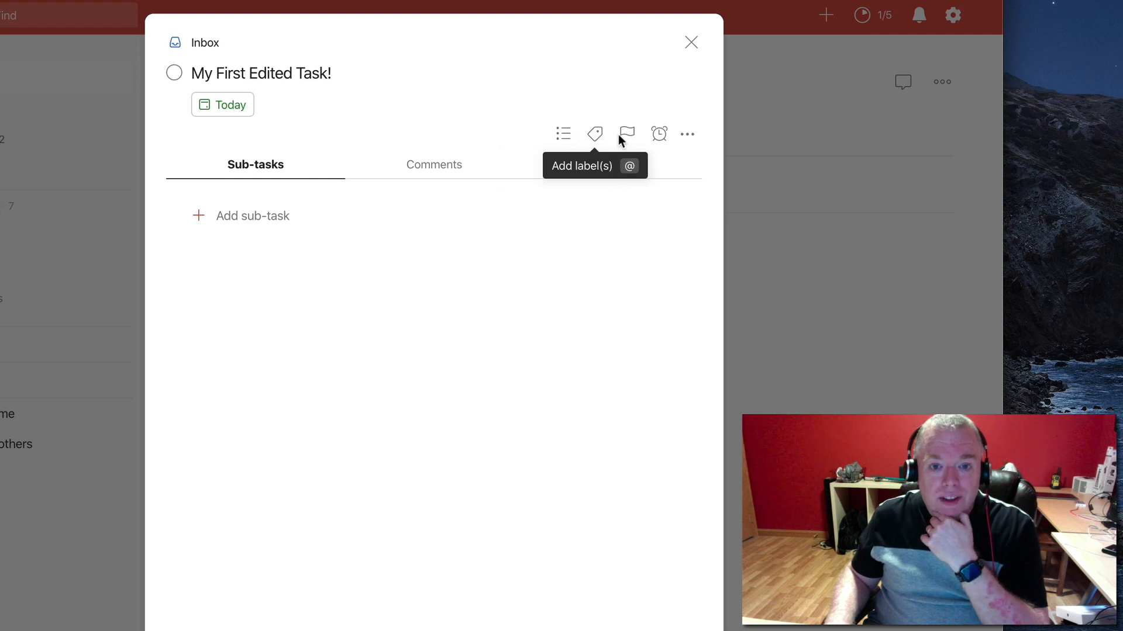
Review the project, label and priority choices available for "My First Edited Task!" without changing any of them
{"action": "left_click", "coordinate": [564, 135]}
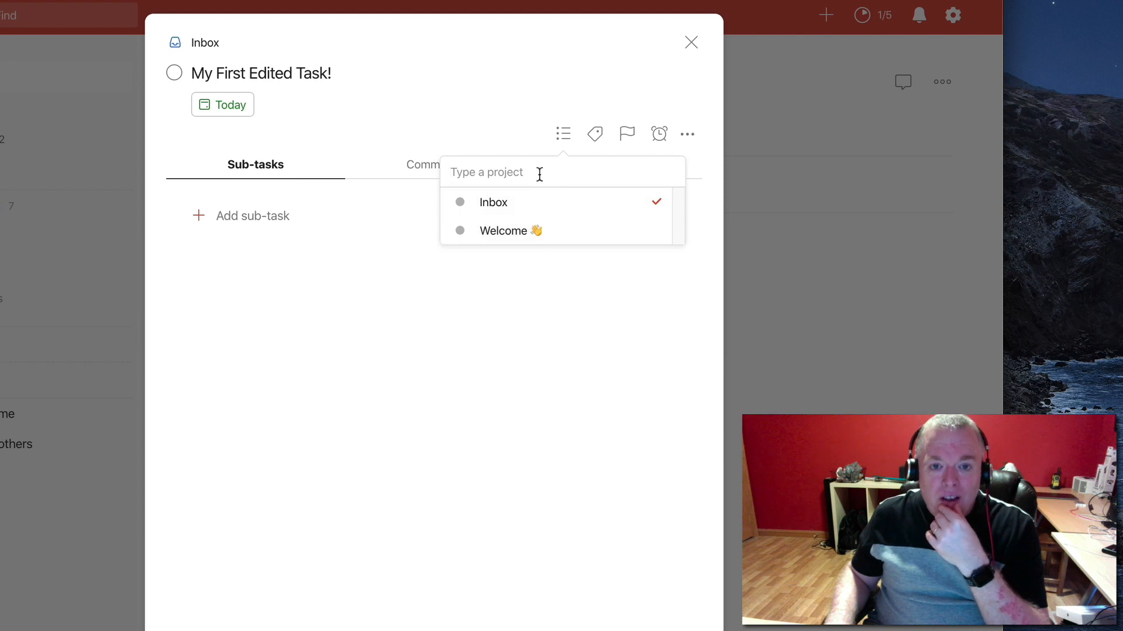
{"action": "left_click", "coordinate": [593, 135]}
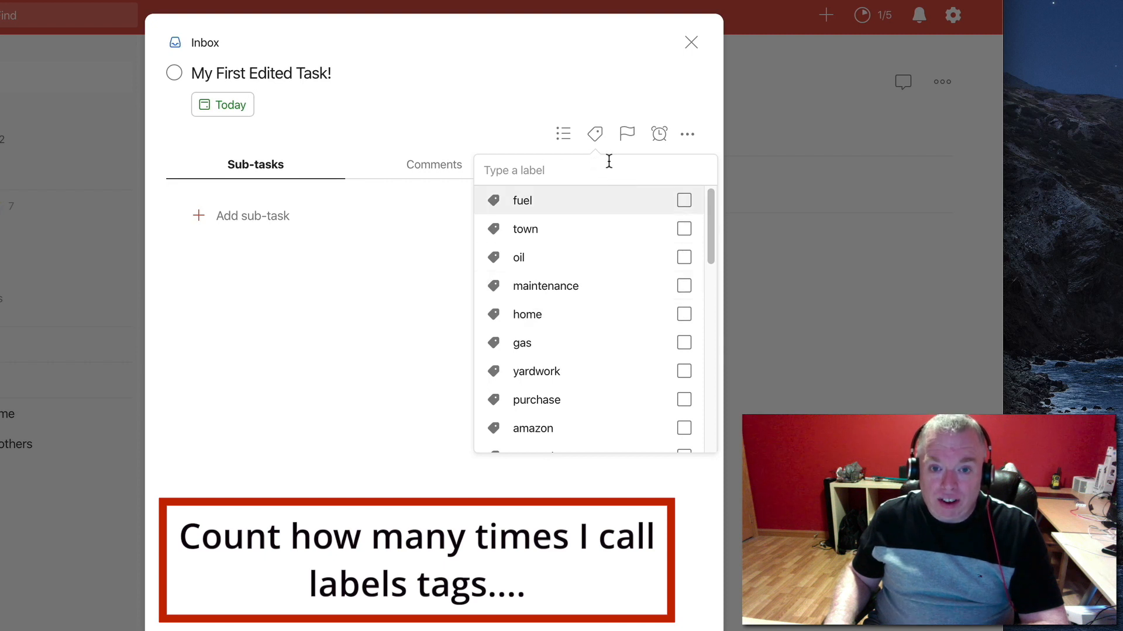
{"action": "left_click", "coordinate": [623, 134]}
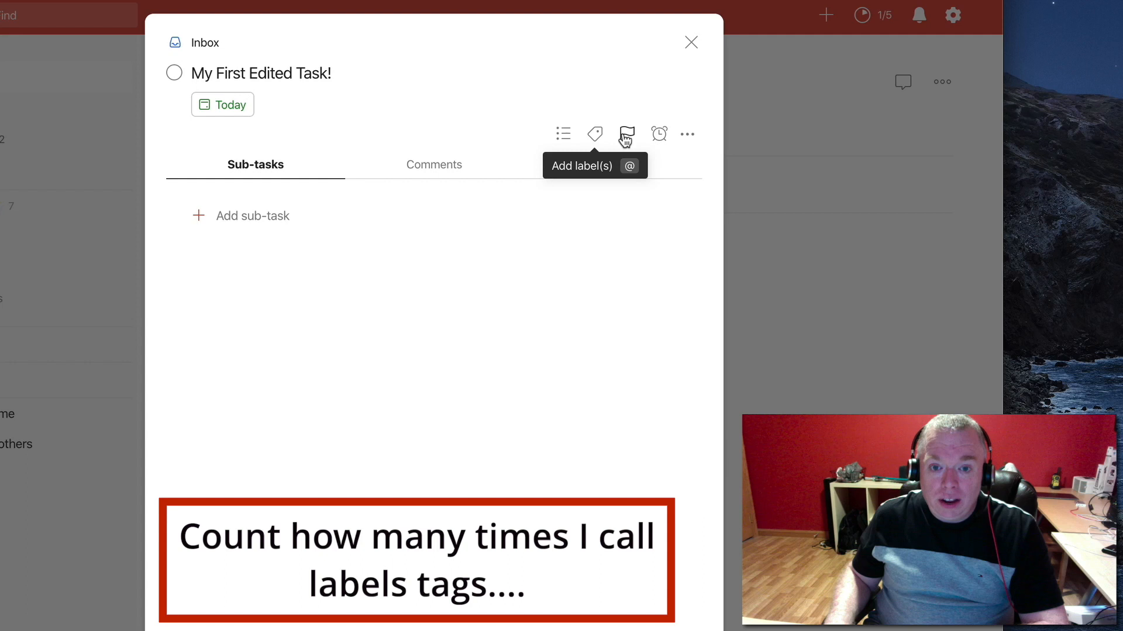
{"action": "left_click", "coordinate": [625, 138]}
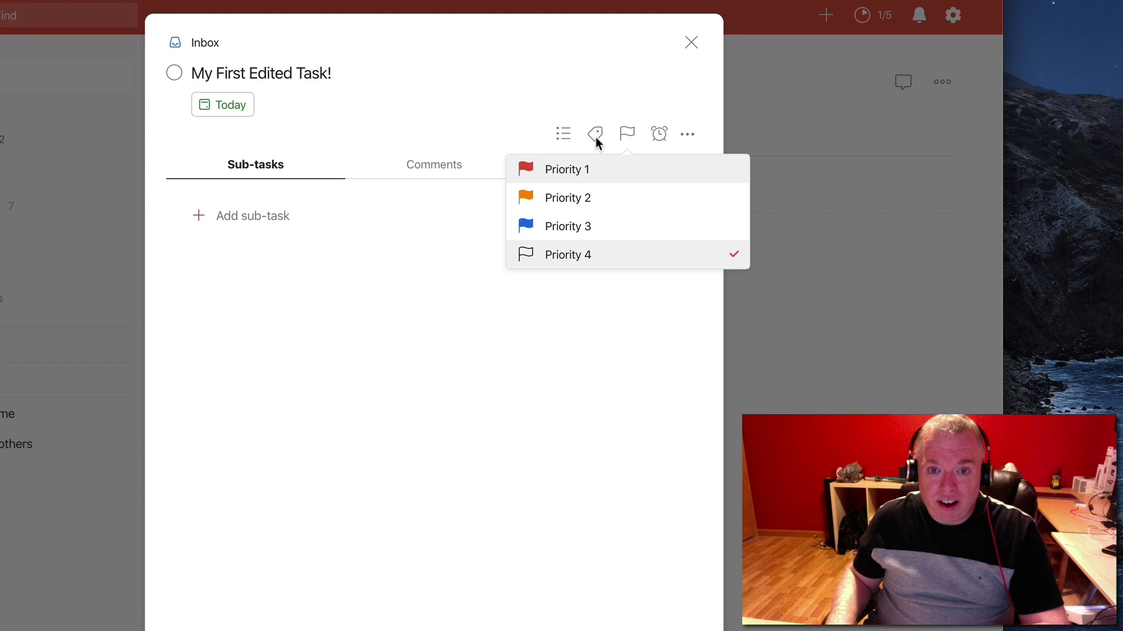
{"action": "left_click", "coordinate": [658, 134]}
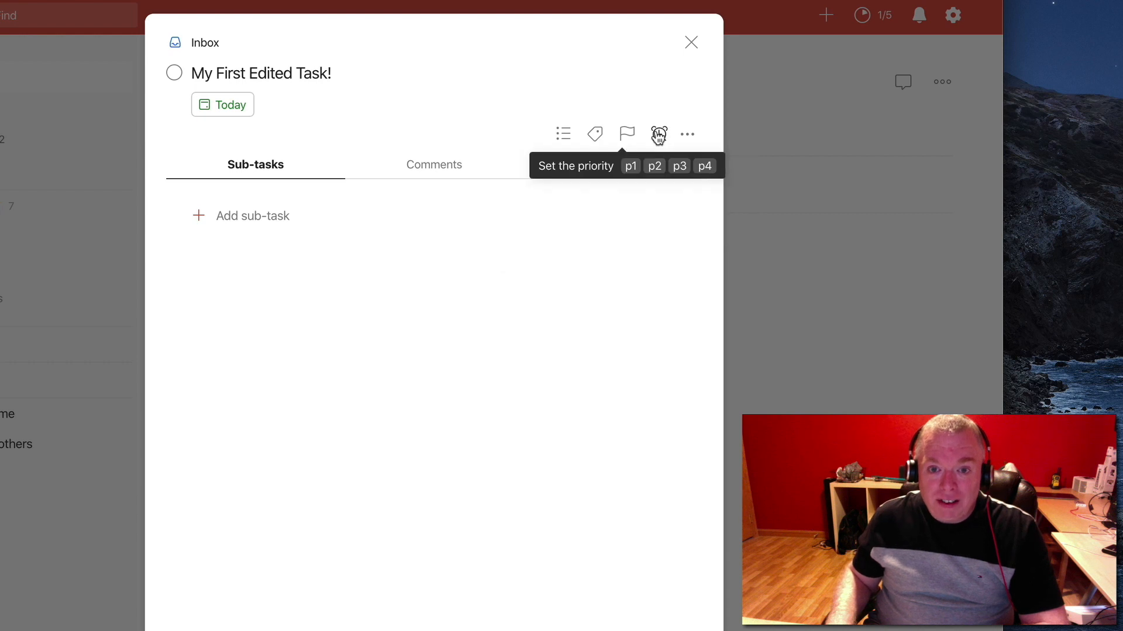
Add two reminders to the task, one for 7pm and one for 9PM today
{"action": "left_click", "coordinate": [660, 135]}
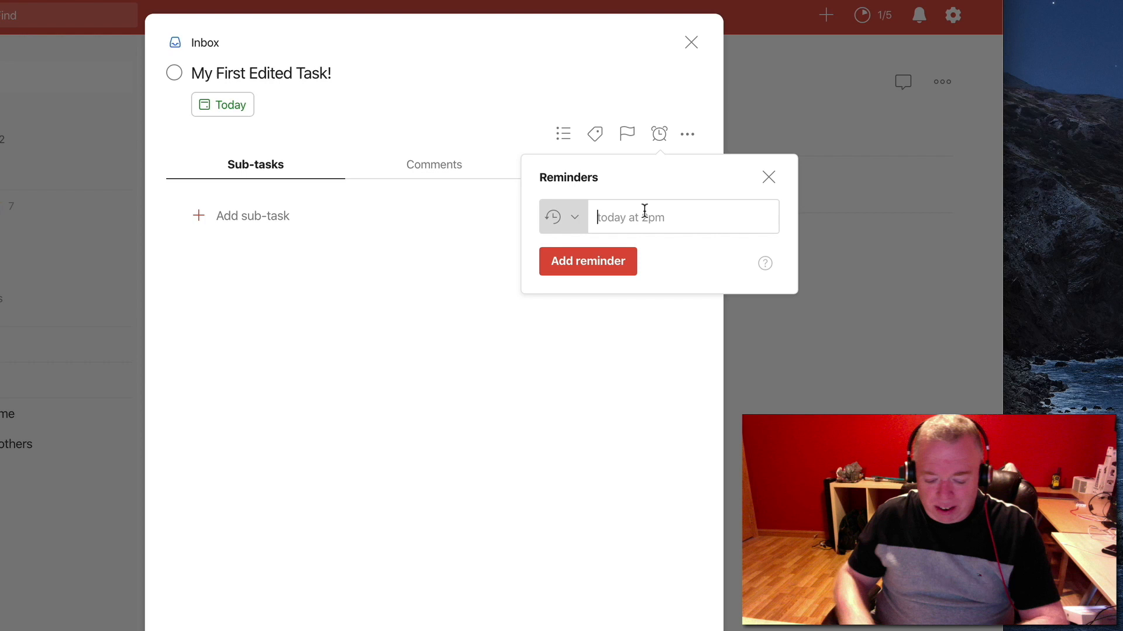
{"action": "type", "text": "7pm"}
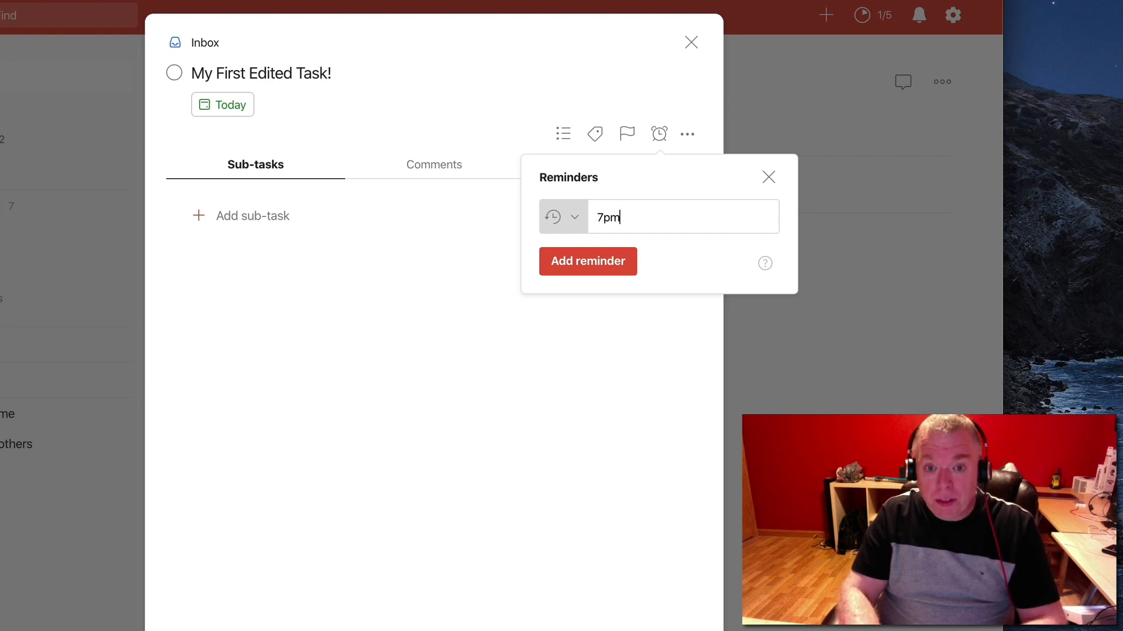
{"action": "key", "text": "Return"}
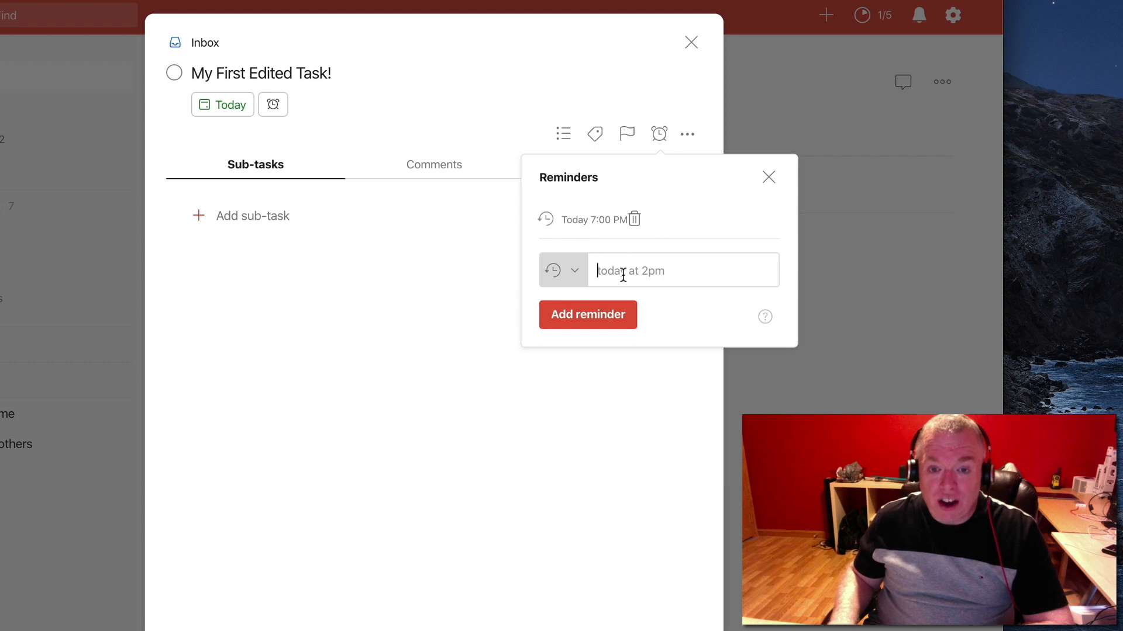
{"action": "type", "text": "9PM"}
{"action": "key", "text": "Return"}
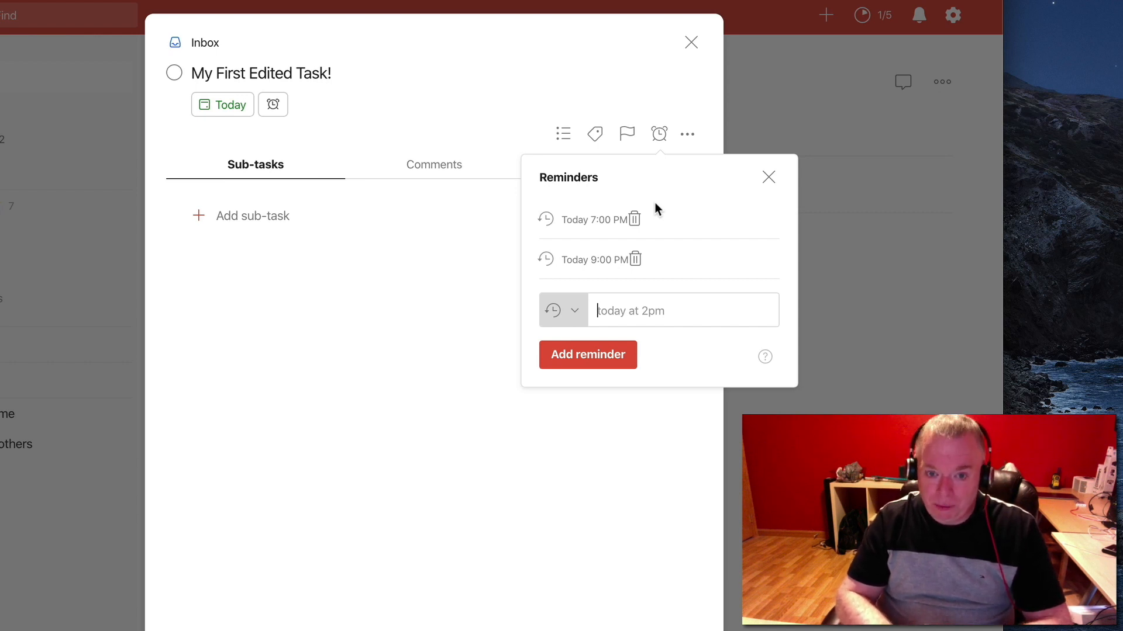
Delete the 9:00 PM and 7:00 PM reminders from the task and close the reminder settings
{"action": "left_click", "coordinate": [635, 261]}
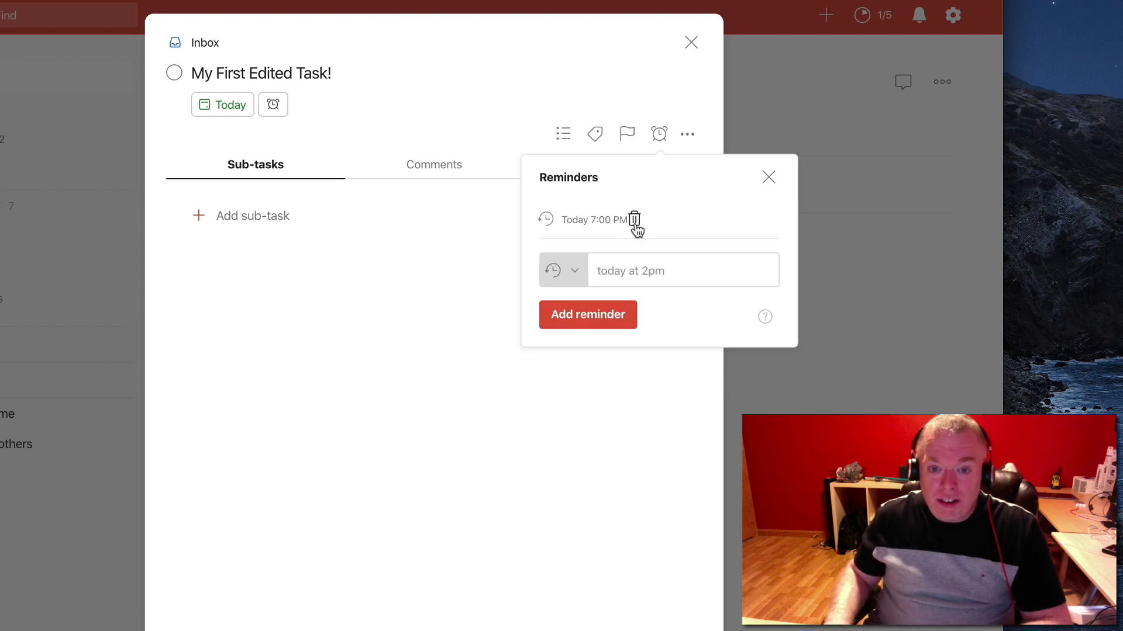
{"action": "left_click", "coordinate": [634, 221]}
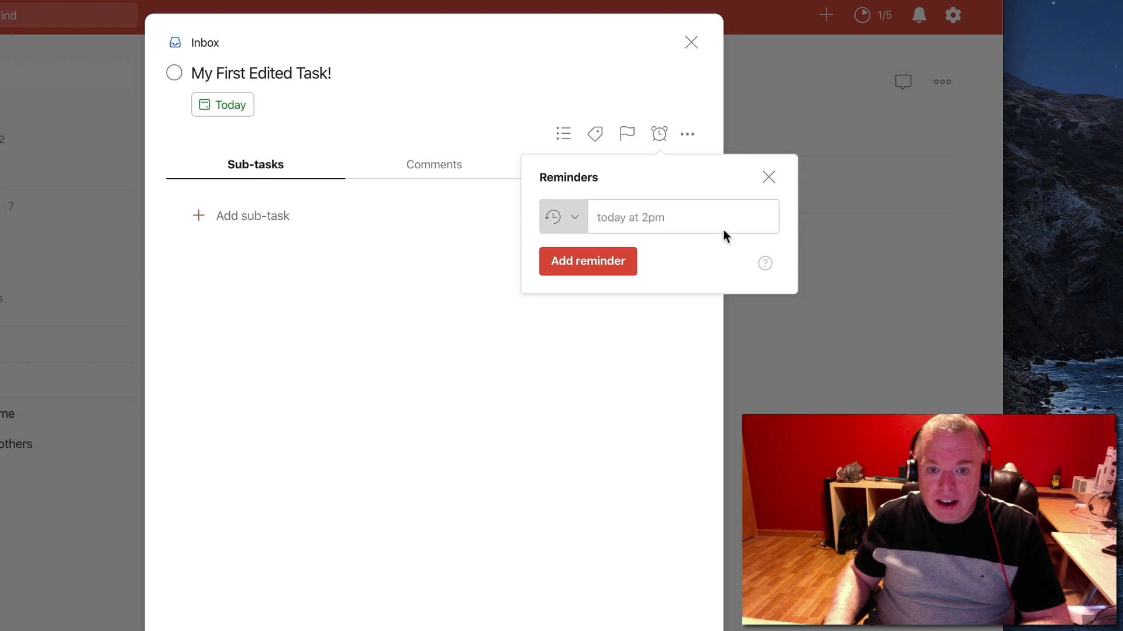
{"action": "left_click", "coordinate": [768, 178]}
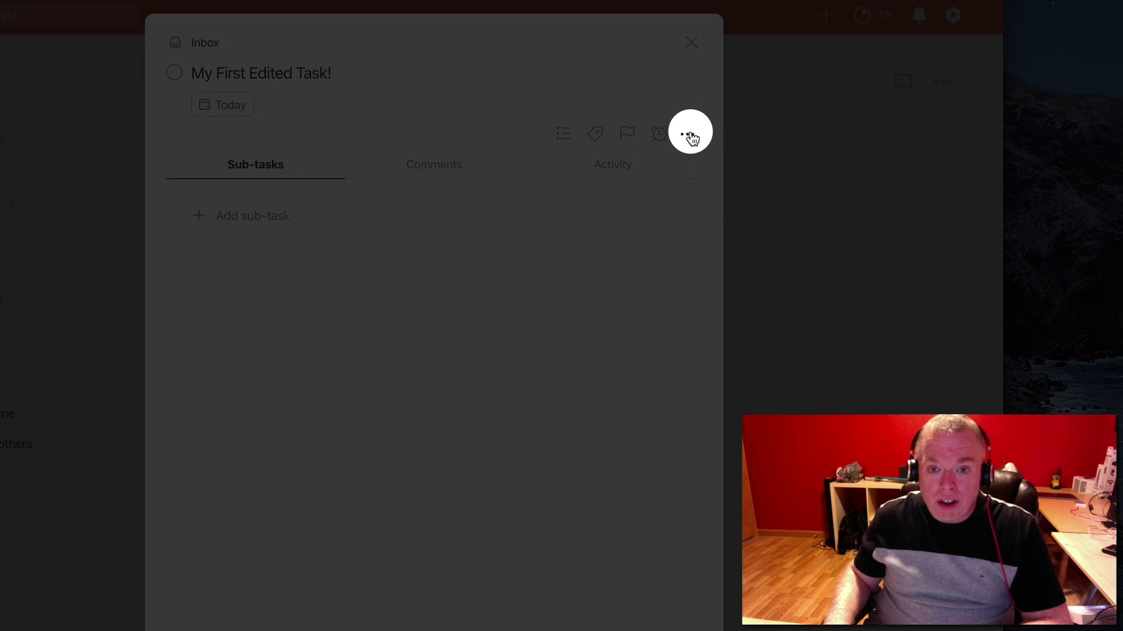
Look at the task's settings for adding comments via email and close them
{"action": "left_click", "coordinate": [690, 135]}
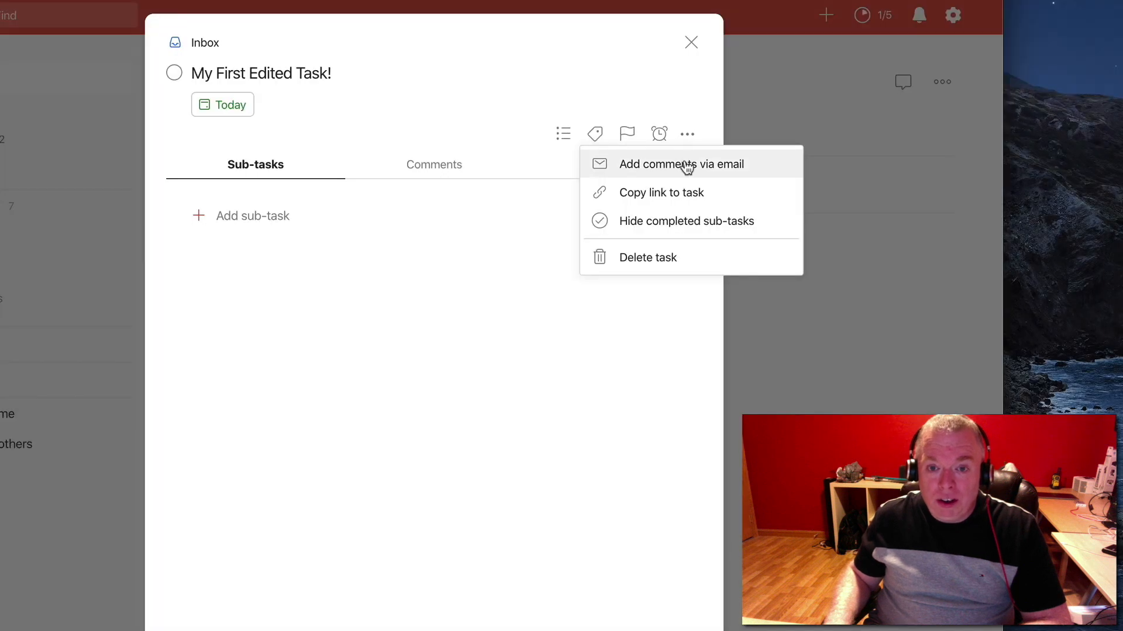
{"action": "left_click", "coordinate": [768, 169]}
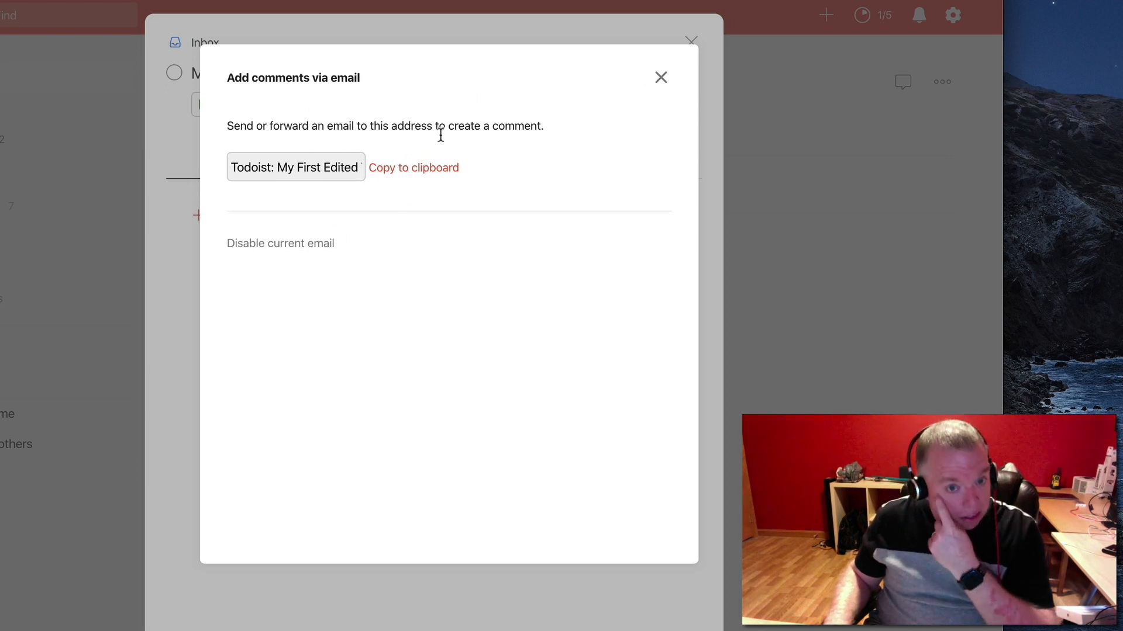
{"action": "left_click", "coordinate": [662, 82]}
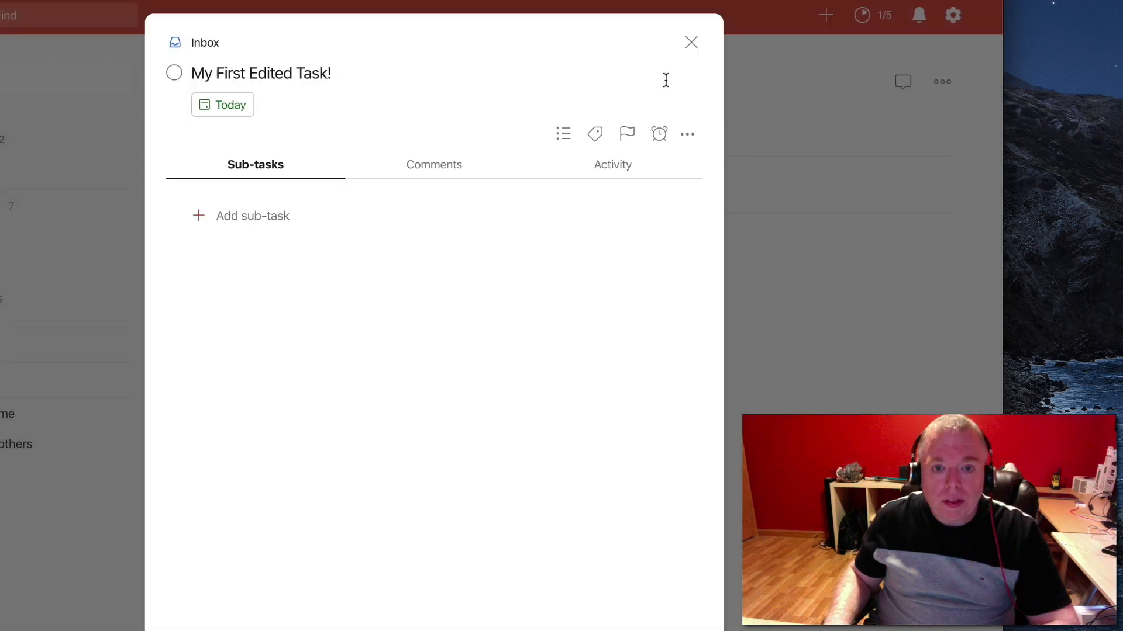
Copy the link to the task and look over its other additional actions
{"action": "left_click", "coordinate": [687, 134]}
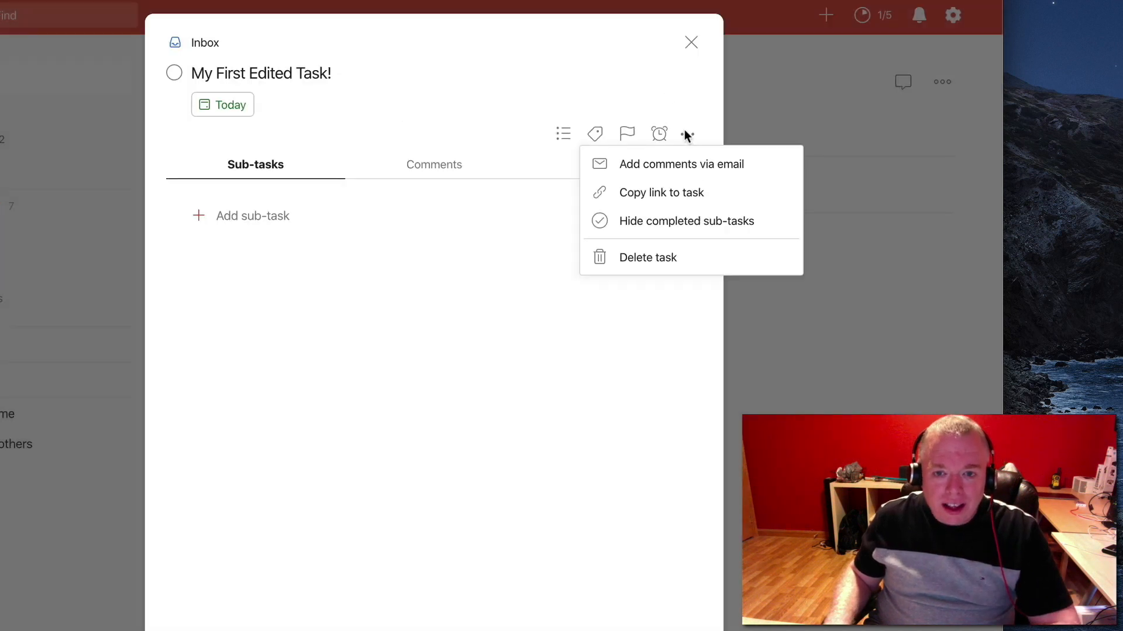
{"action": "left_click", "coordinate": [710, 198]}
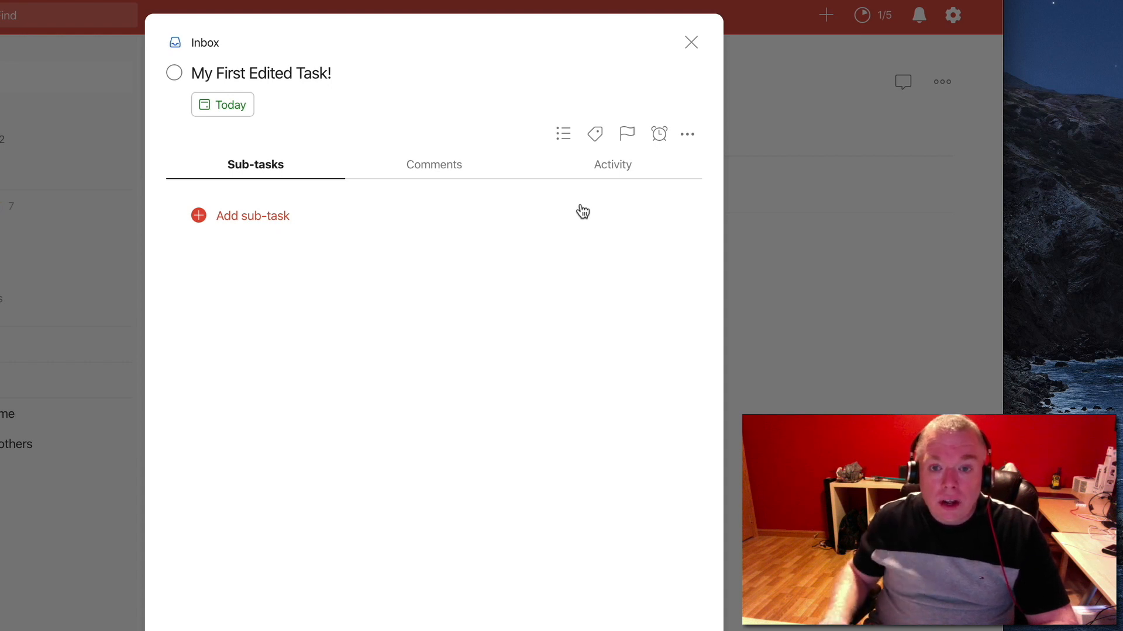
{"action": "left_click", "coordinate": [688, 134]}
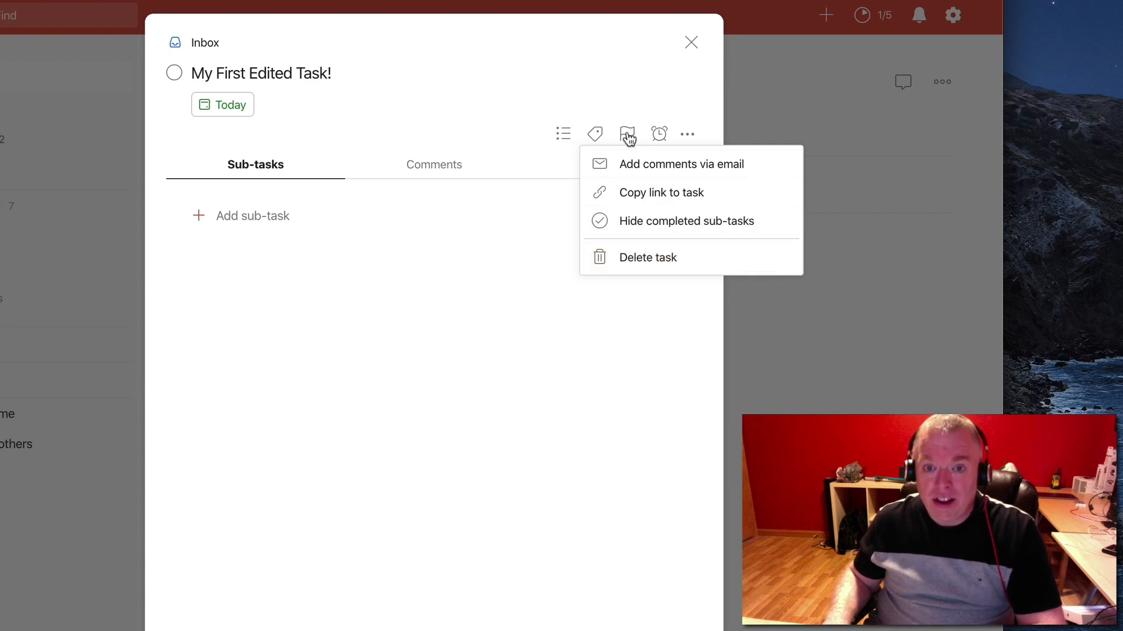
{"action": "left_click", "coordinate": [613, 86]}
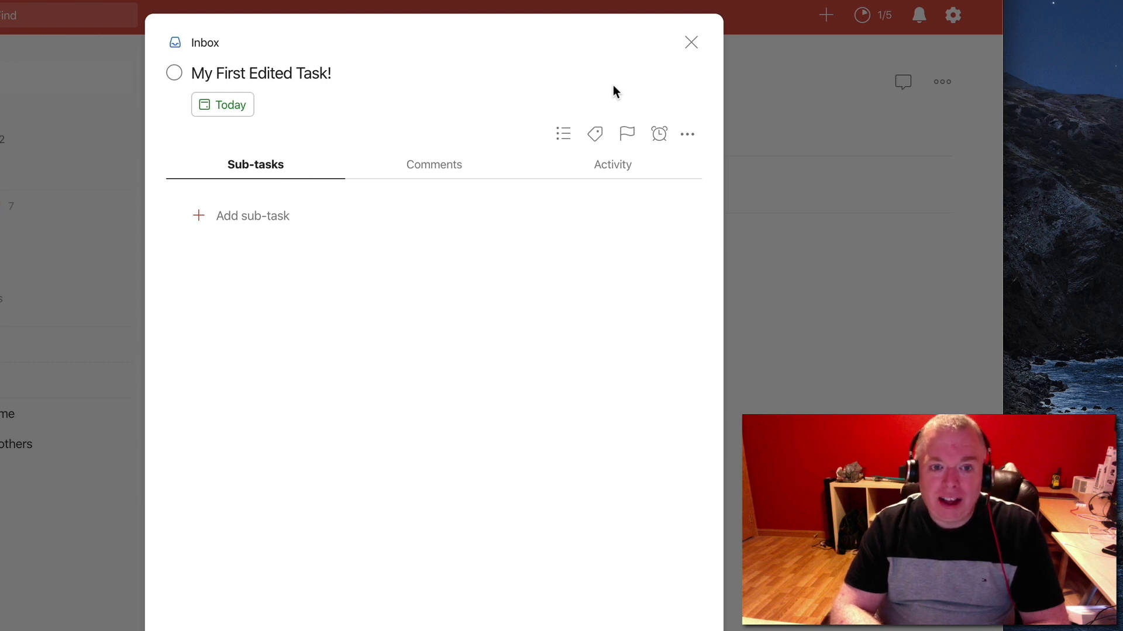
Rename the task as "Vacation Planning" and set its due date to next week, Apr 13
{"action": "left_click", "coordinate": [320, 73]}
{"action": "key", "text": "super+a"}
{"action": "type", "text": "P"}
{"action": "key", "text": "BackSpace"}
{"action": "type", "text": "Vavsy"}
{"action": "key", "text": "BackSpace"}
{"action": "key", "text": "BackSpace"}
{"action": "key", "text": "BackSpace"}
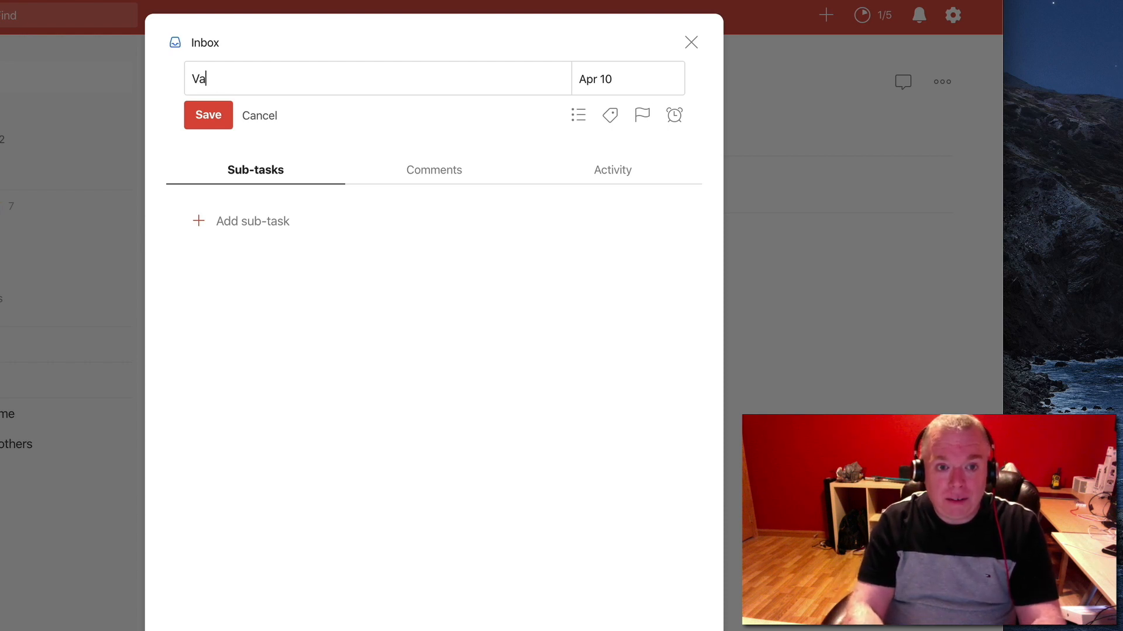
{"action": "type", "text": "cation Planning"}
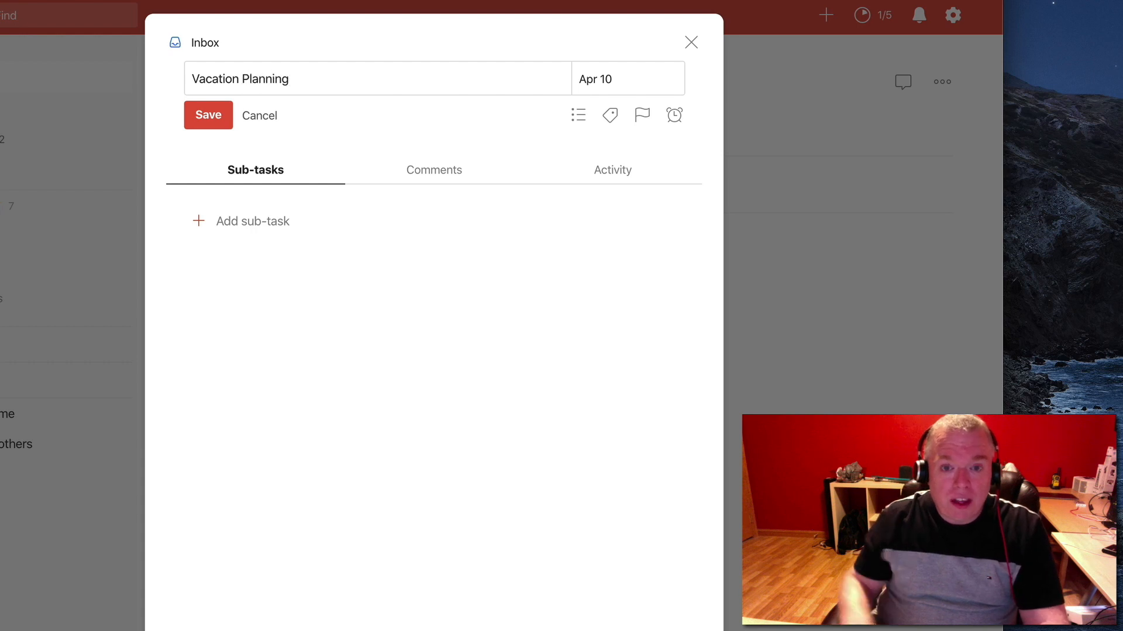
{"action": "left_click", "coordinate": [624, 80]}
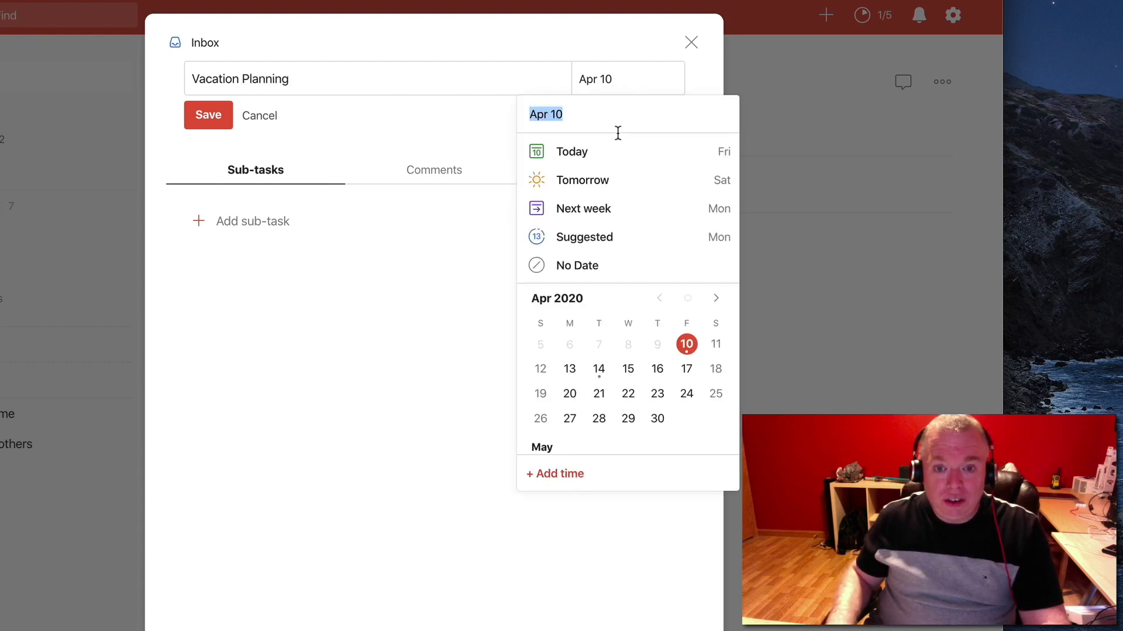
{"action": "left_click", "coordinate": [608, 210]}
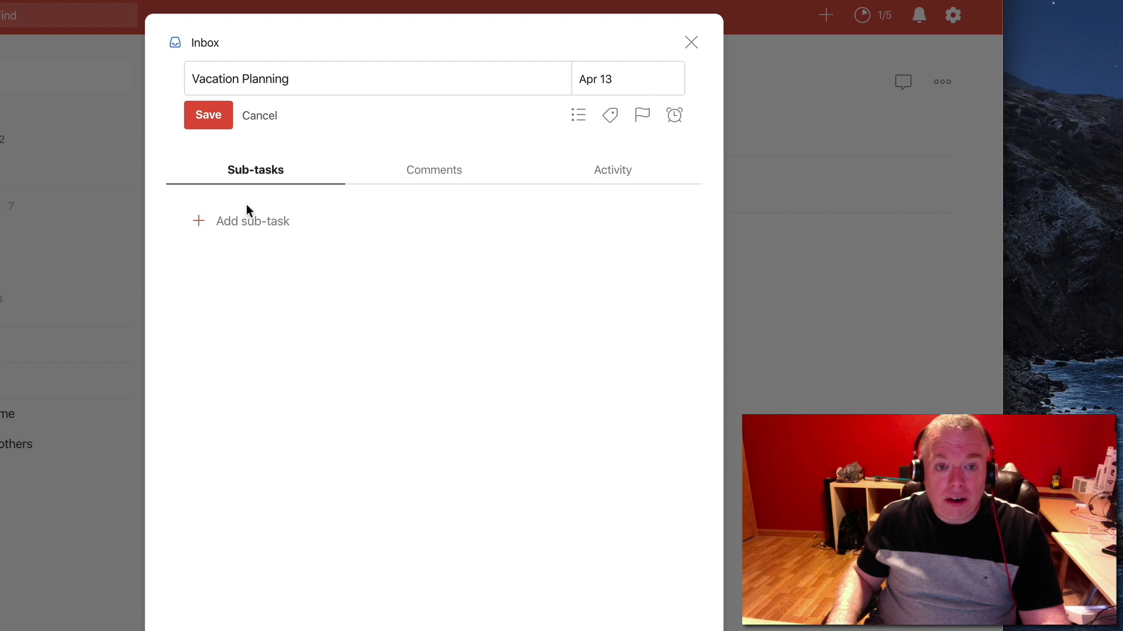
Add the sub-task "Research Travel Locations" with a due date of Apr 21 to the Vacation Planning task
{"action": "left_click", "coordinate": [246, 225]}
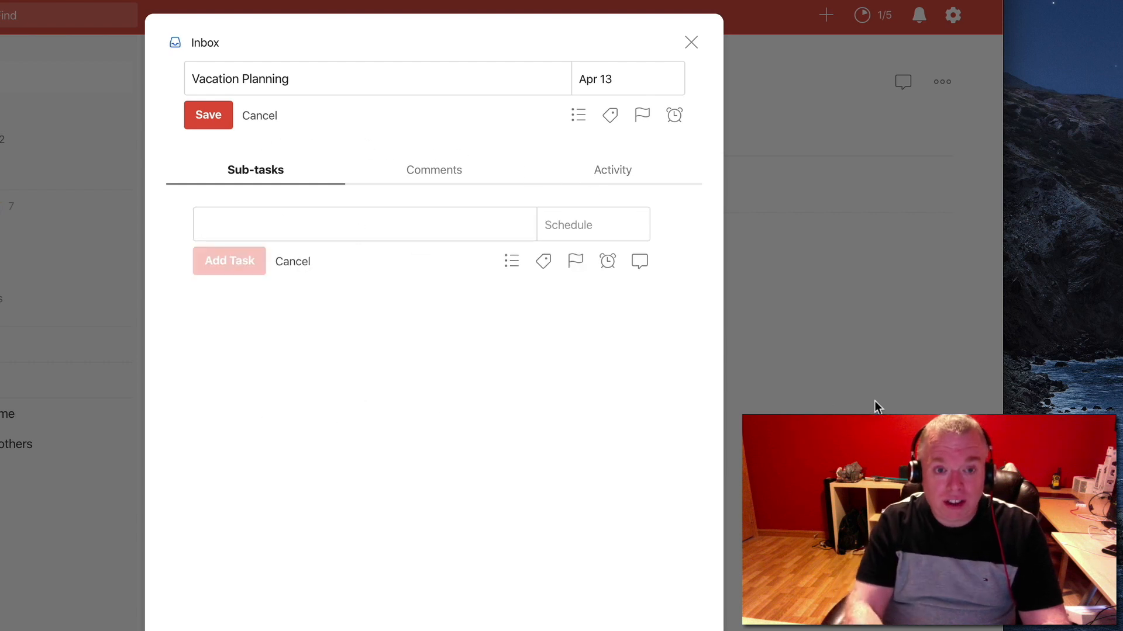
{"action": "type", "text": "Rese"}
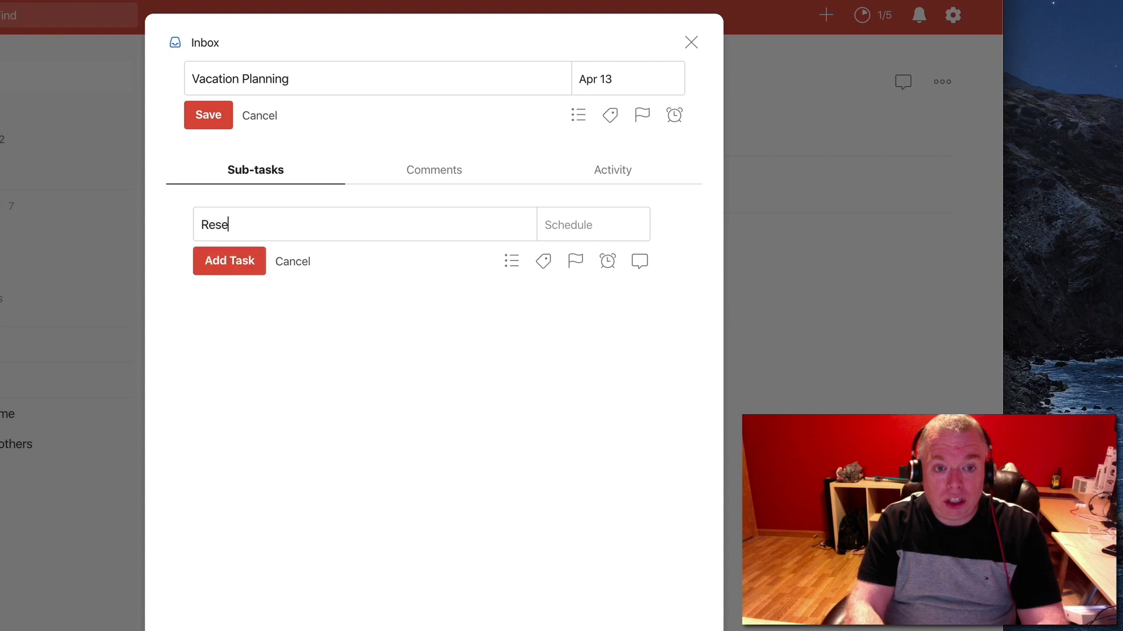
{"action": "type", "text": "arch Tra"}
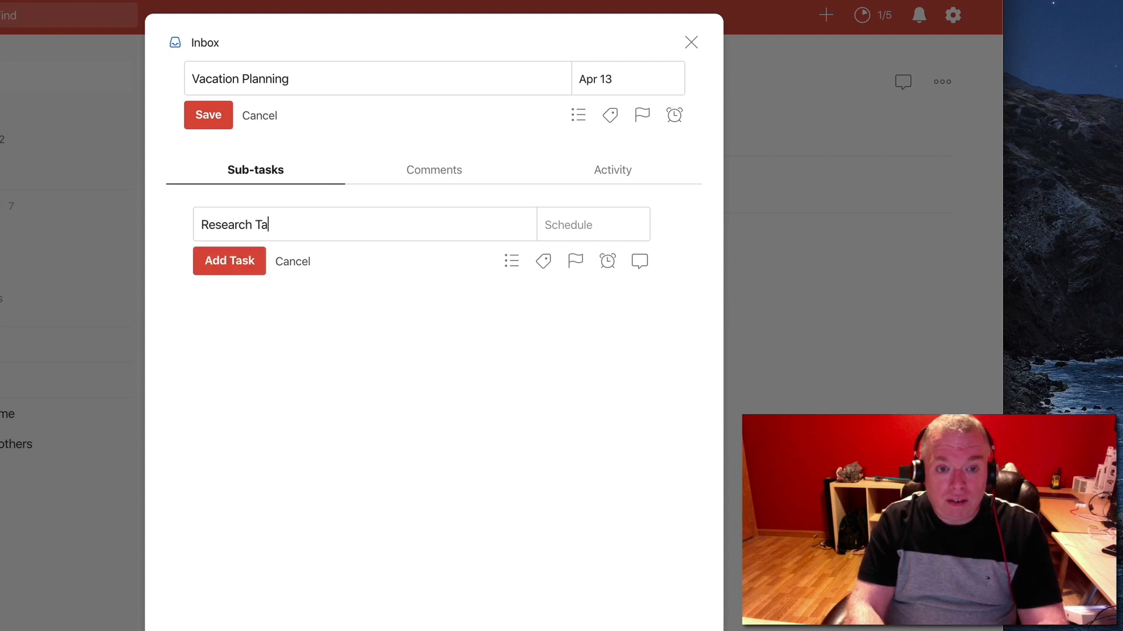
{"action": "key", "text": "BackSpace"}
{"action": "type", "text": "ravel Locations"}
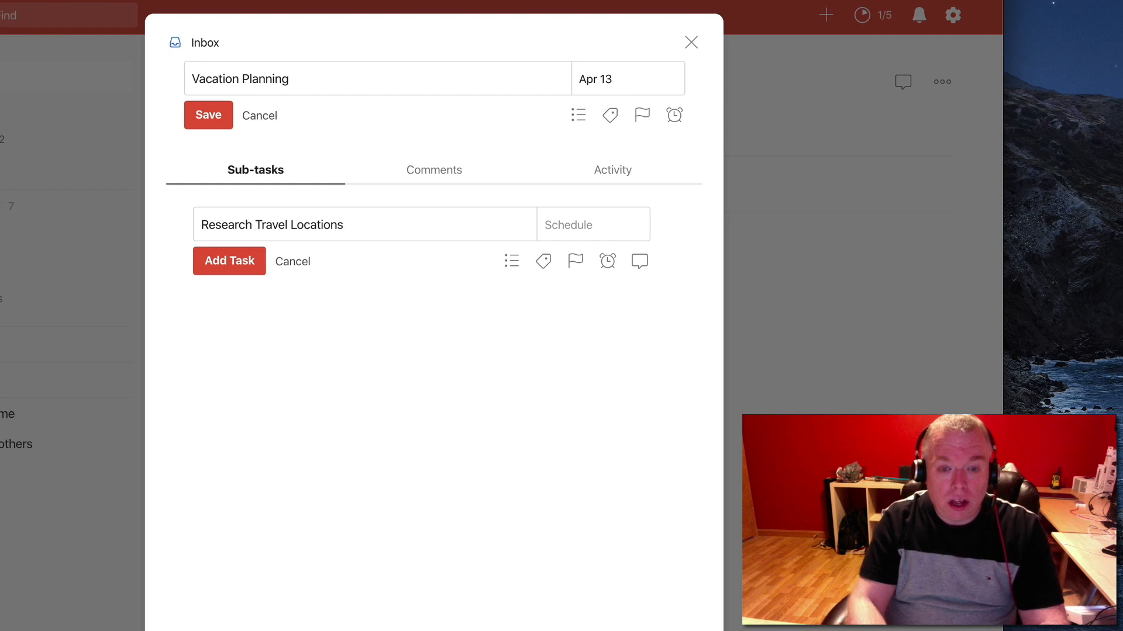
{"action": "left_click", "coordinate": [611, 237]}
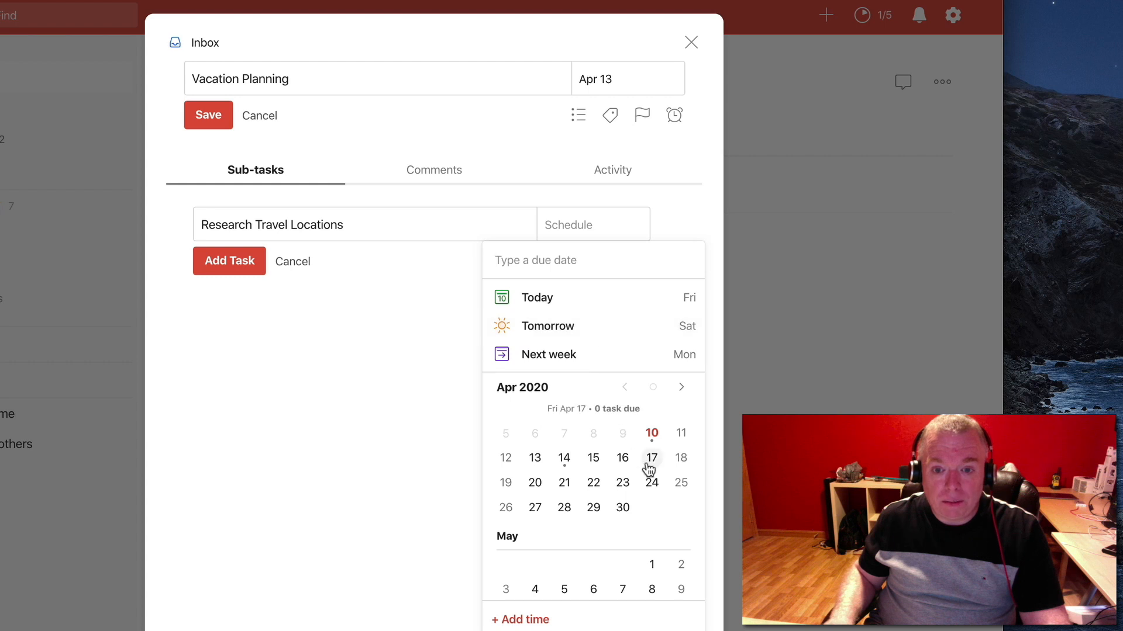
{"action": "left_click", "coordinate": [562, 483]}
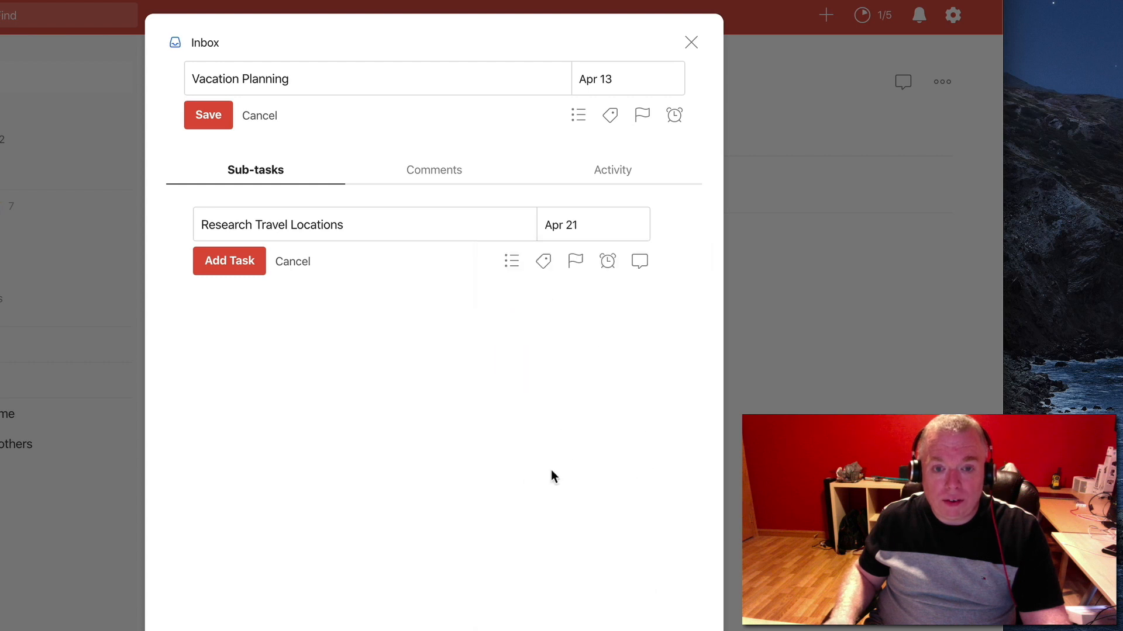
{"action": "left_click", "coordinate": [240, 266]}
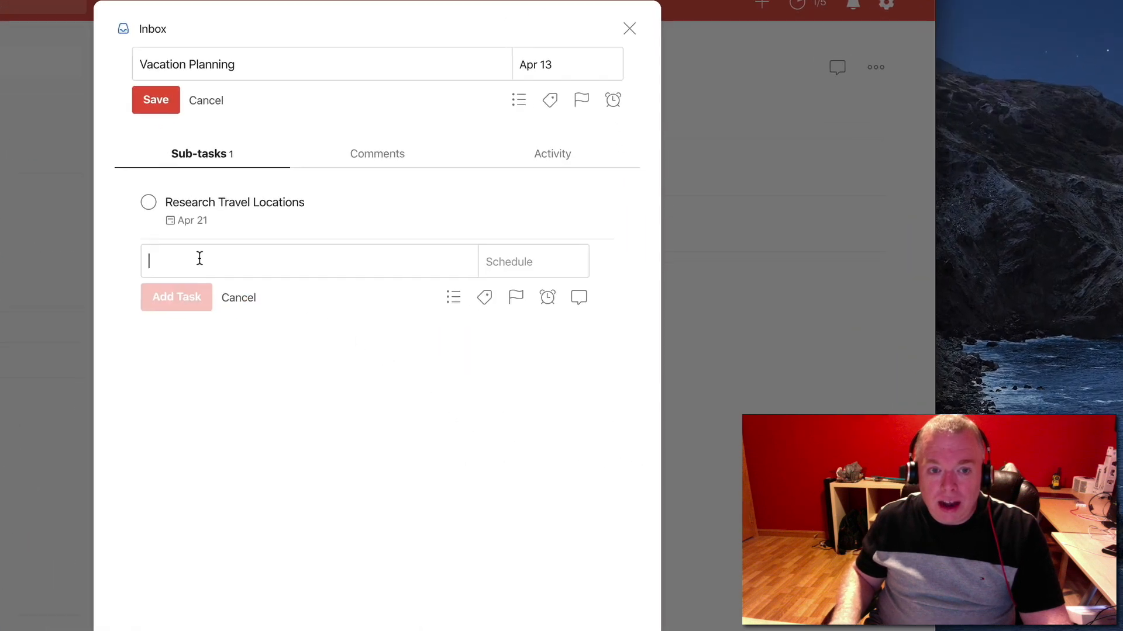
Add a second sub-task "Book Travel" with a due date of Apr 23
{"action": "type", "text": "Book Tr"}
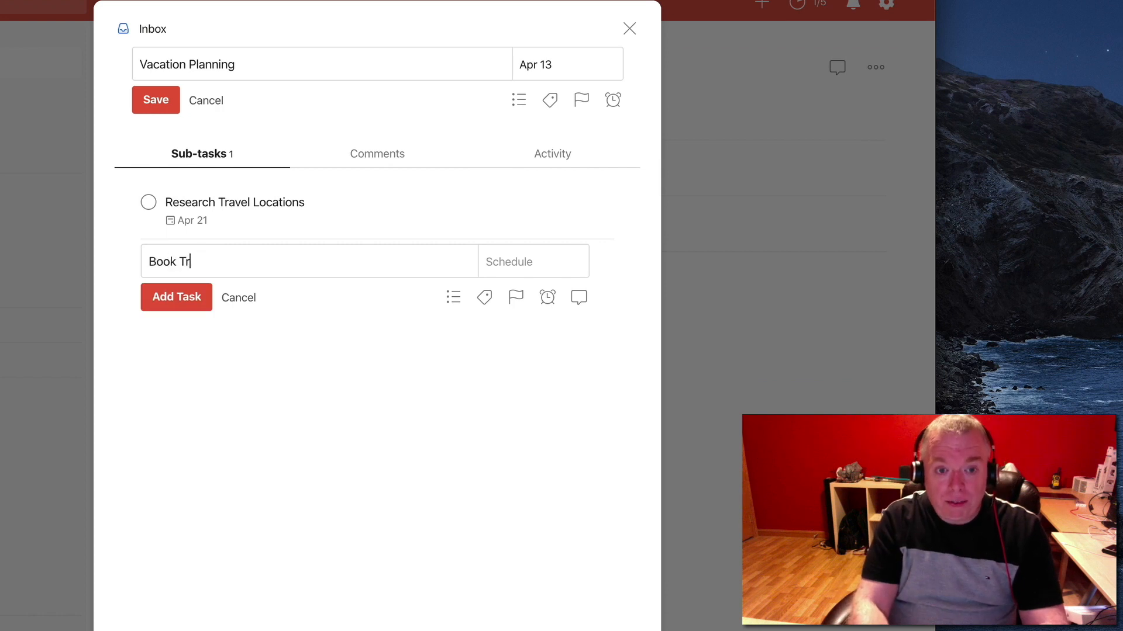
{"action": "type", "text": "acel"}
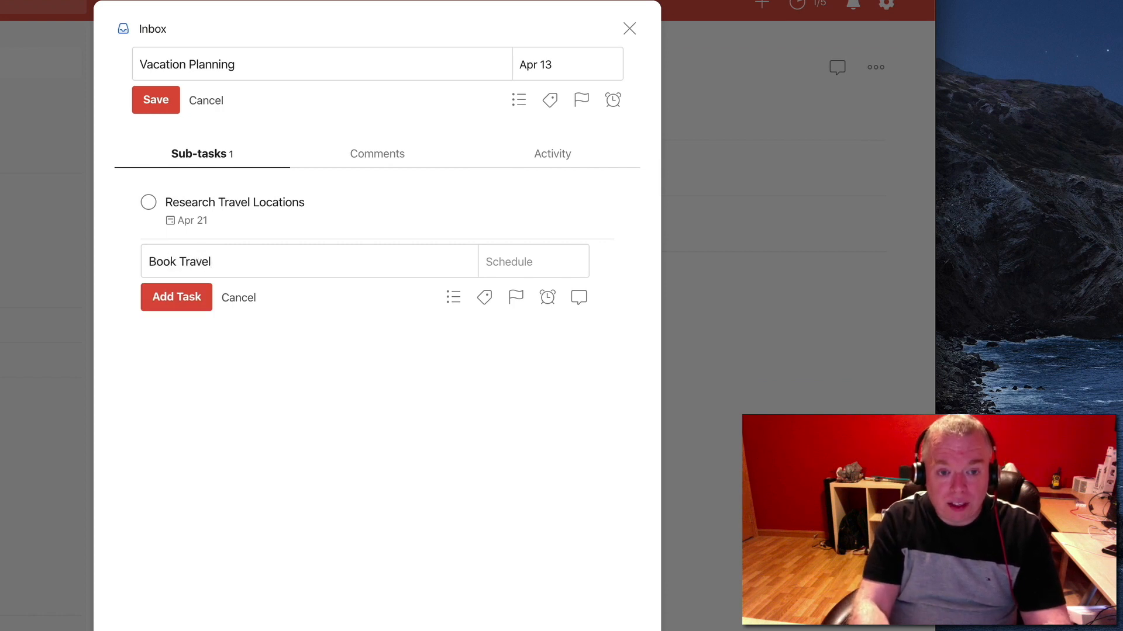
{"action": "left_click", "coordinate": [506, 266]}
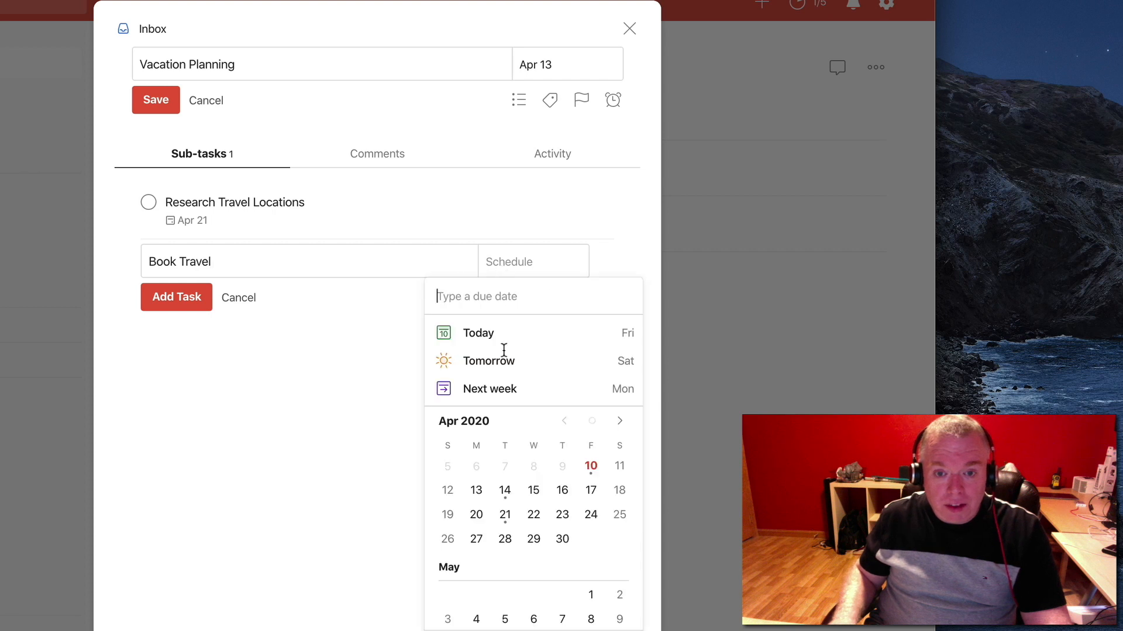
{"action": "left_click", "coordinate": [559, 516]}
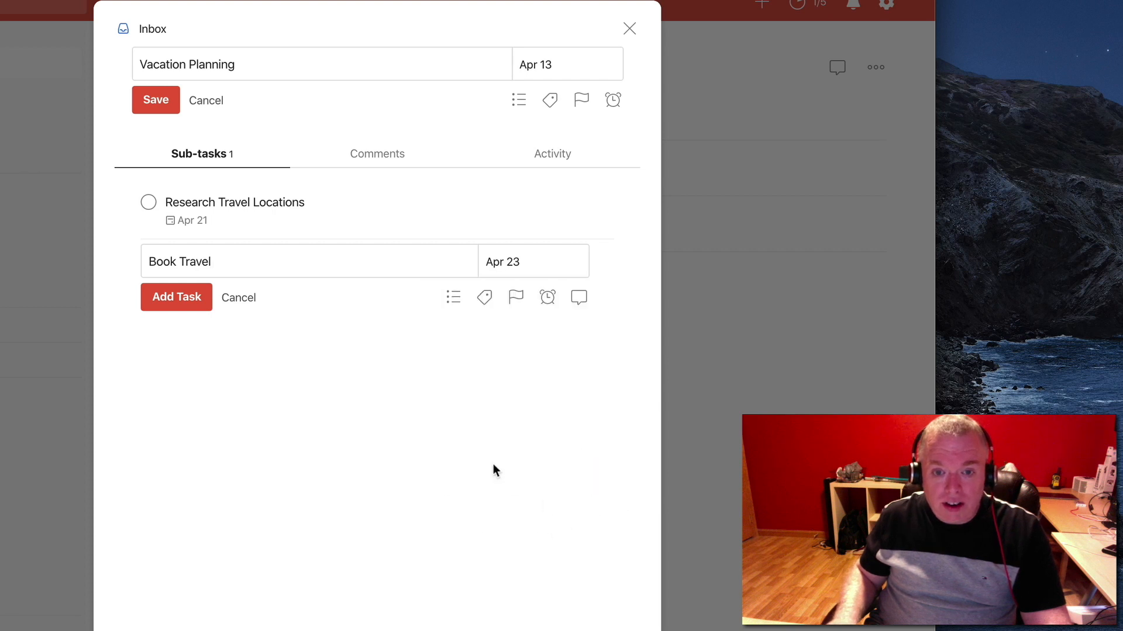
{"action": "left_click", "coordinate": [199, 297]}
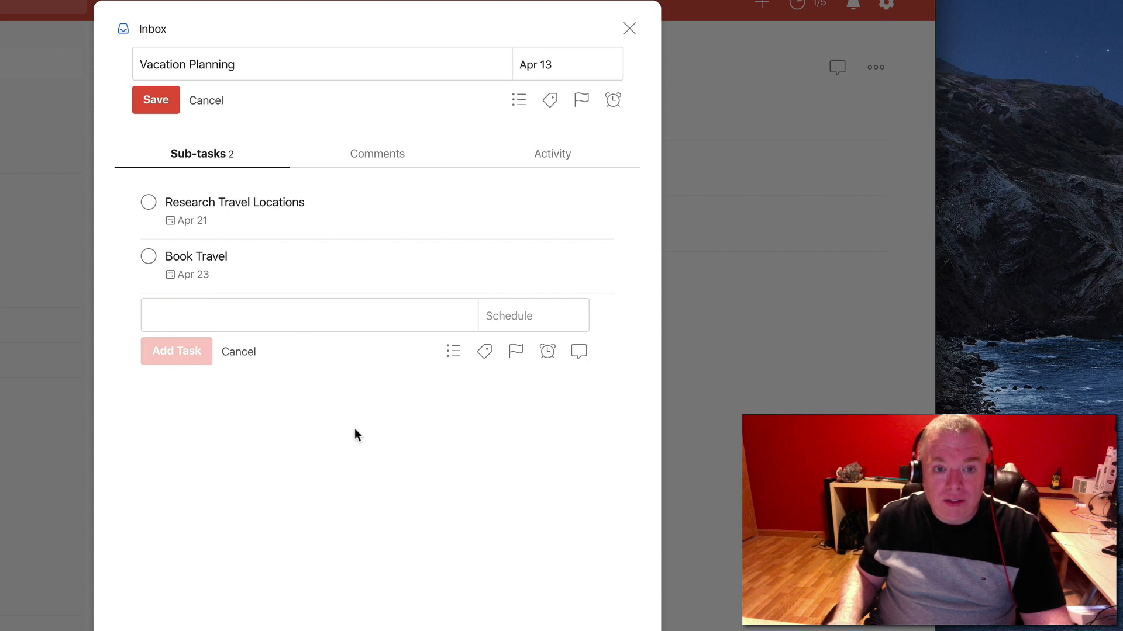
Mark the sub-task "Research Travel Locations" as complete, leaving the new sub-task entry and the parent task's editing
{"action": "left_click", "coordinate": [240, 352]}
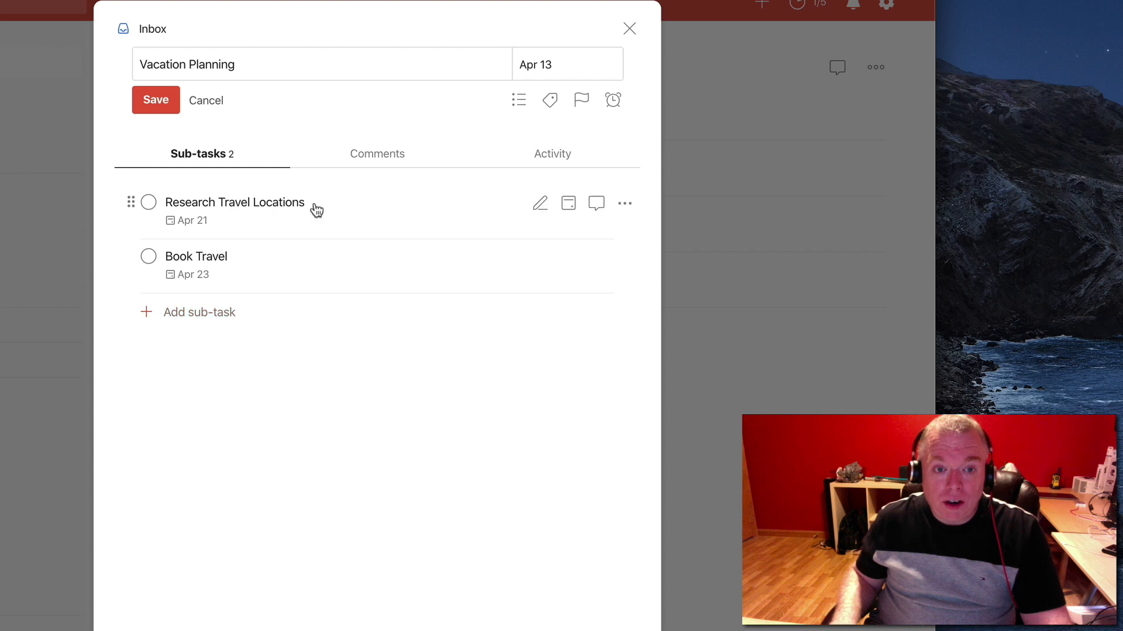
{"action": "left_click", "coordinate": [149, 203]}
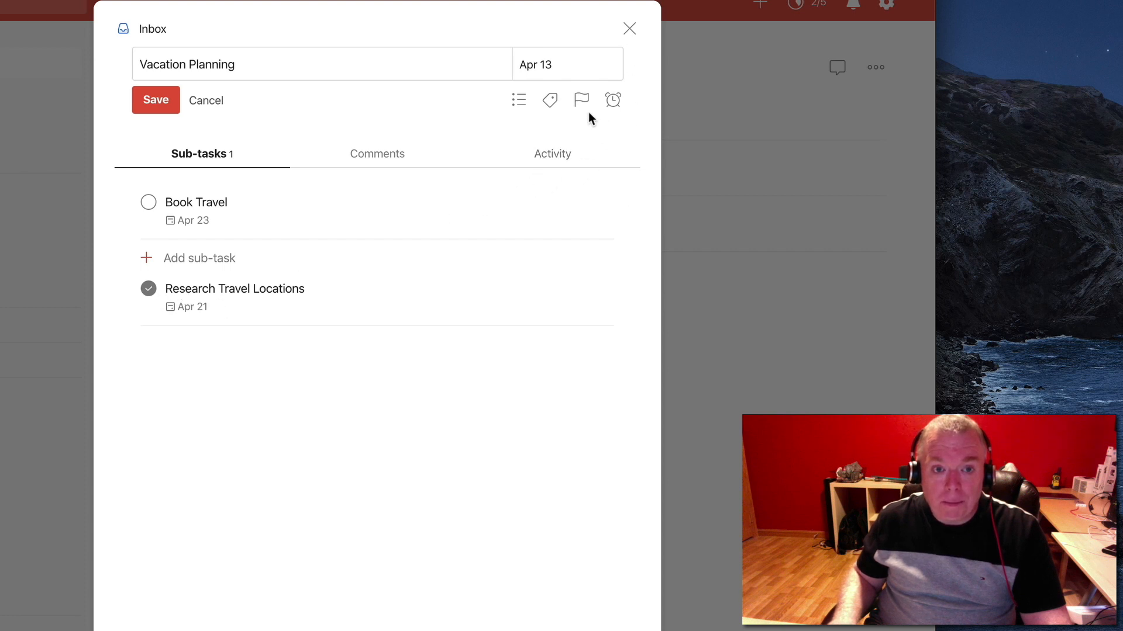
{"action": "left_click", "coordinate": [199, 100]}
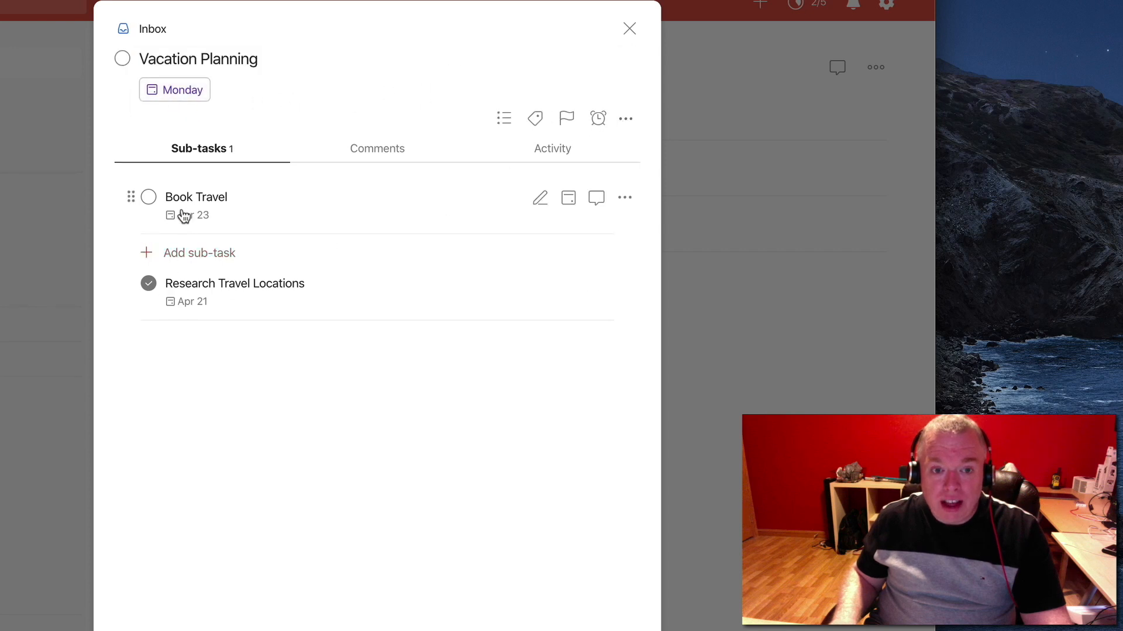
Hide the completed sub-tasks of the Vacation Planning task
{"action": "left_click", "coordinate": [625, 118]}
{"action": "left_click", "coordinate": [615, 204]}
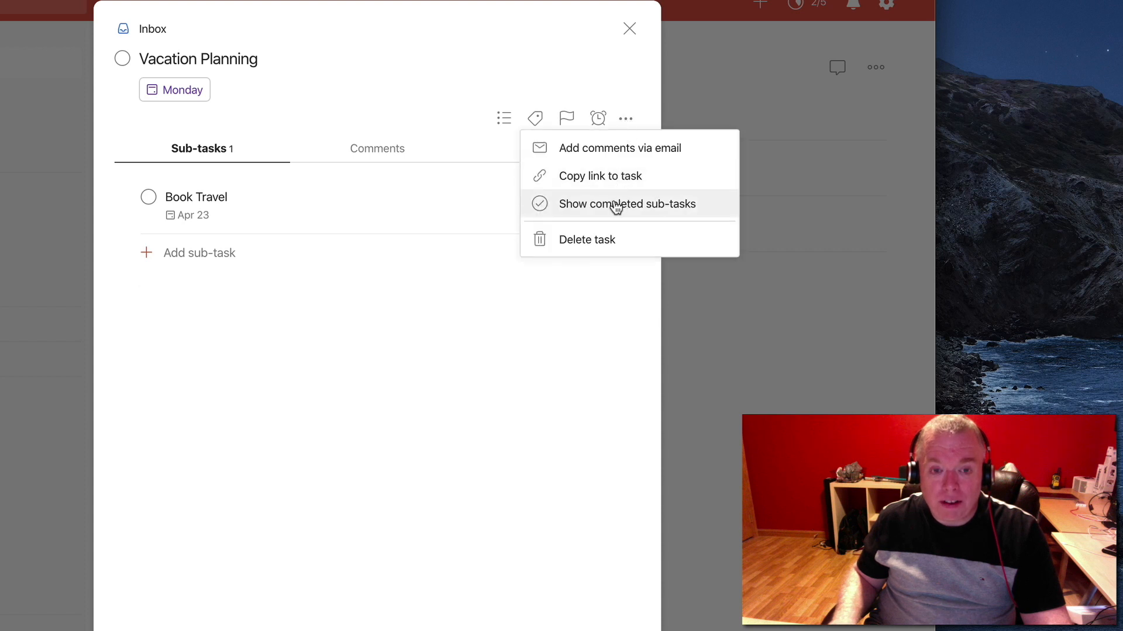
{"action": "left_click", "coordinate": [291, 316]}
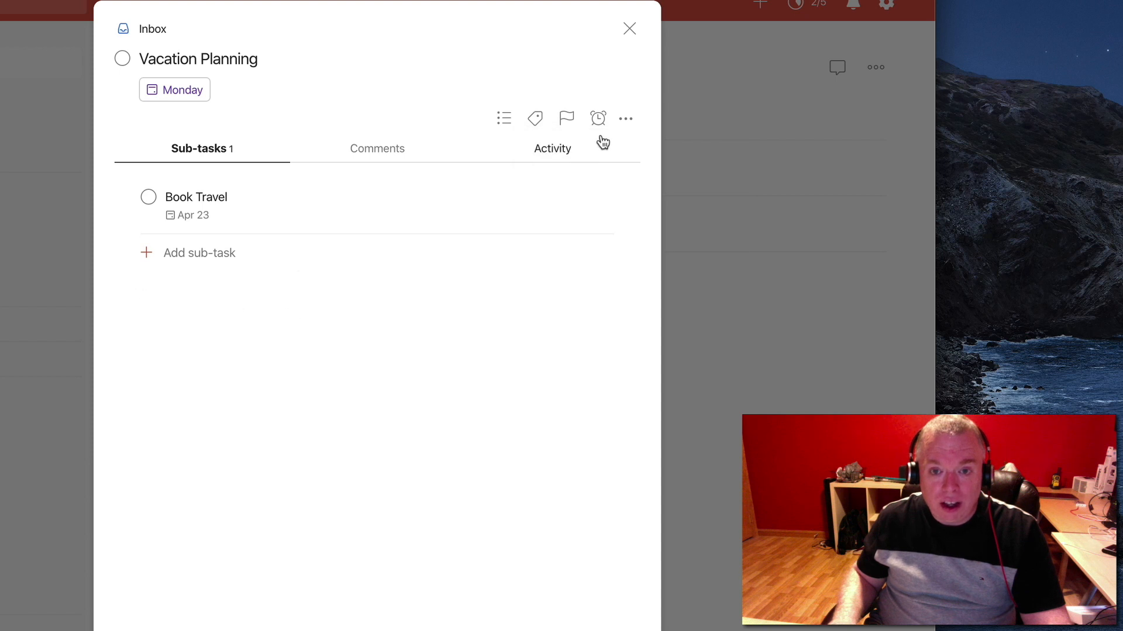
Show the completed sub-tasks again and reopen the sub-task "Research Travel Locations" as not completed
{"action": "left_click", "coordinate": [625, 119]}
{"action": "left_click", "coordinate": [615, 204]}
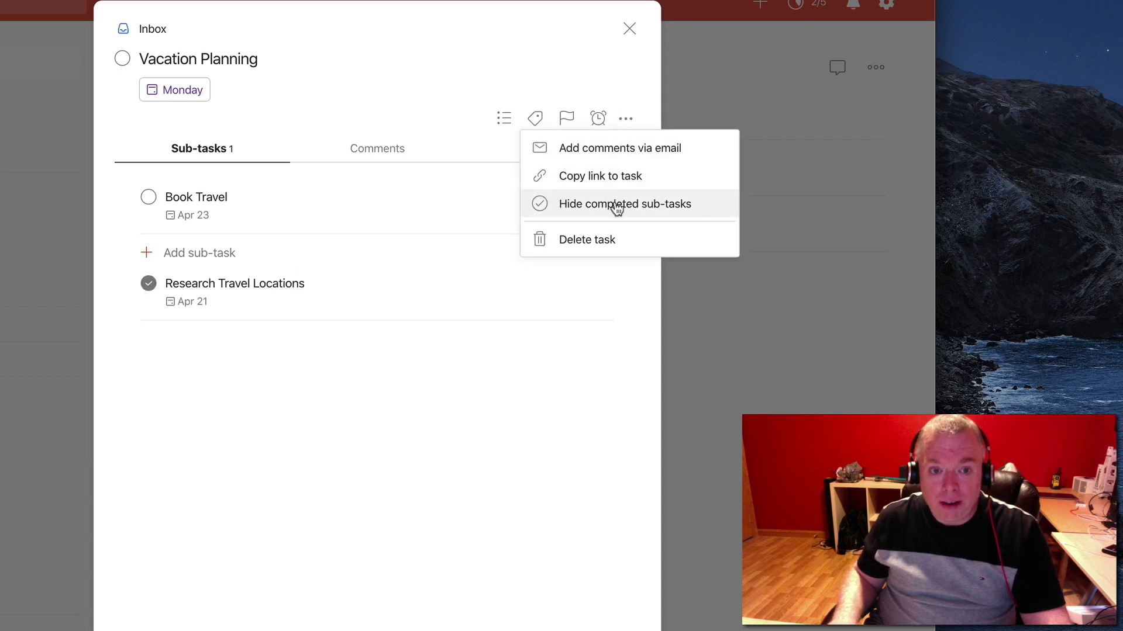
{"action": "left_click", "coordinate": [369, 430]}
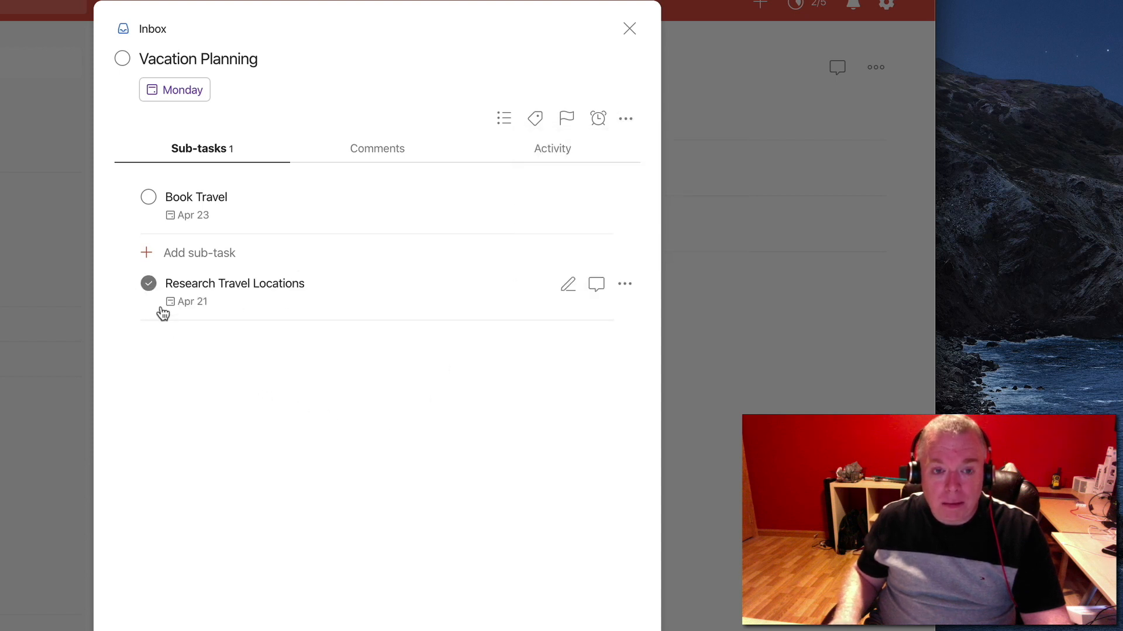
{"action": "left_click", "coordinate": [150, 285]}
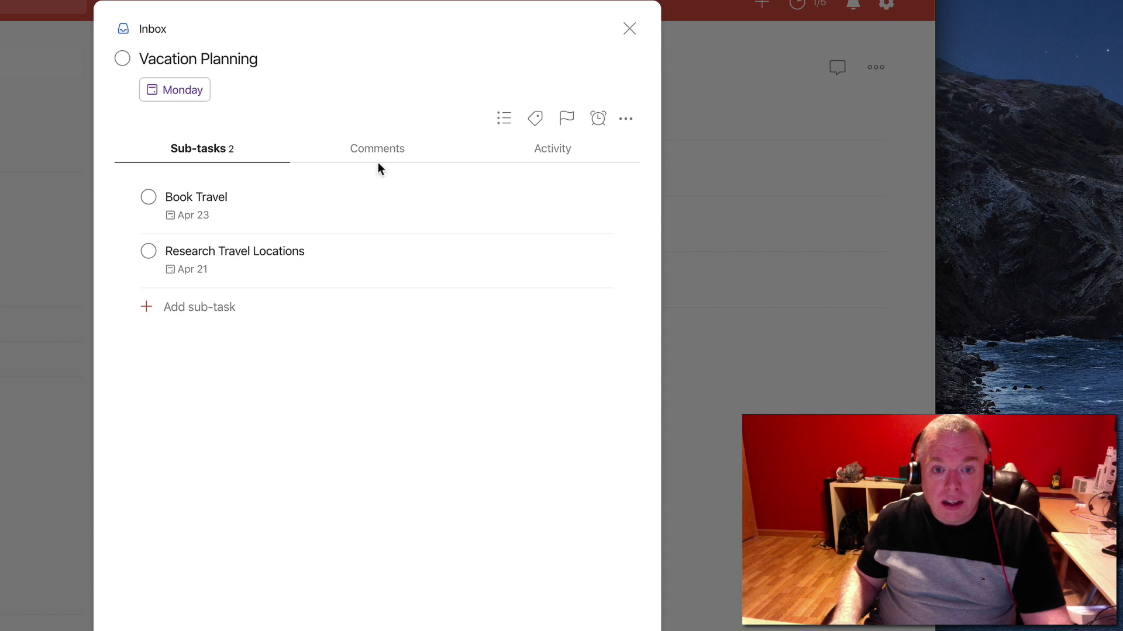
Write the comment "Down to Bahamas and London as final destinations" for the Vacation Planning task
{"action": "left_click", "coordinate": [378, 30]}
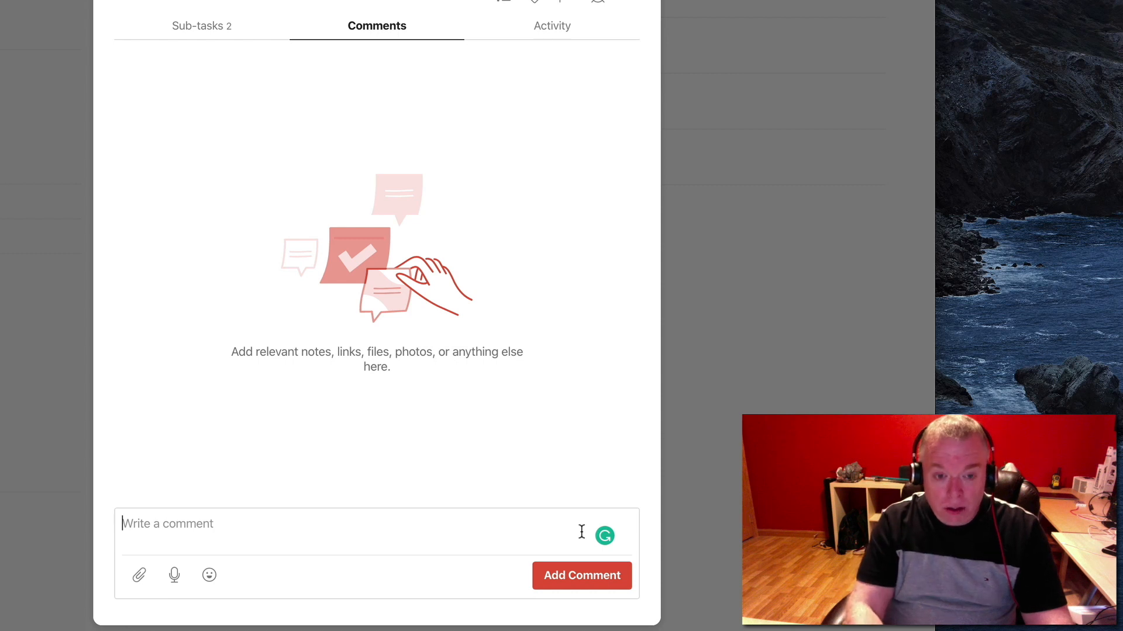
{"action": "type", "text": "Down to Bahamas and Schenec"}
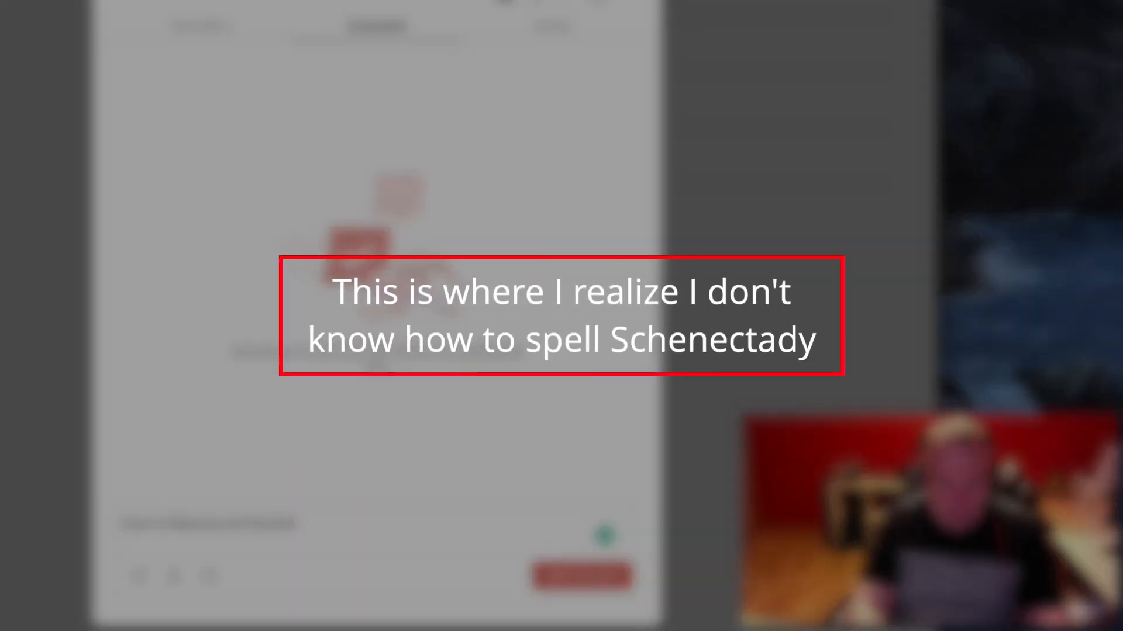
{"action": "key", "text": "BackSpace"}
{"action": "key", "text": "BackSpace"}
{"action": "key", "text": "BackSpace"}
{"action": "type", "text": "ne"}
{"action": "key", "text": "BackSpace"}
{"action": "key", "text": "BackSpace"}
{"action": "key", "text": "BackSpace"}
{"action": "key", "text": "BackSpace"}
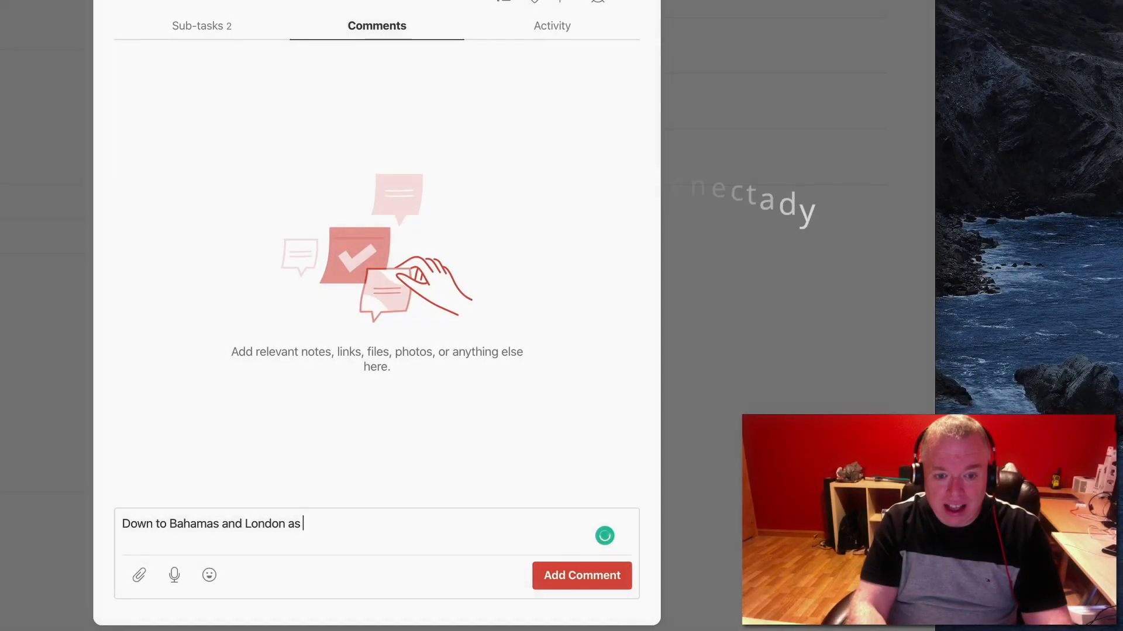
{"action": "type", "text": "final destinations"}
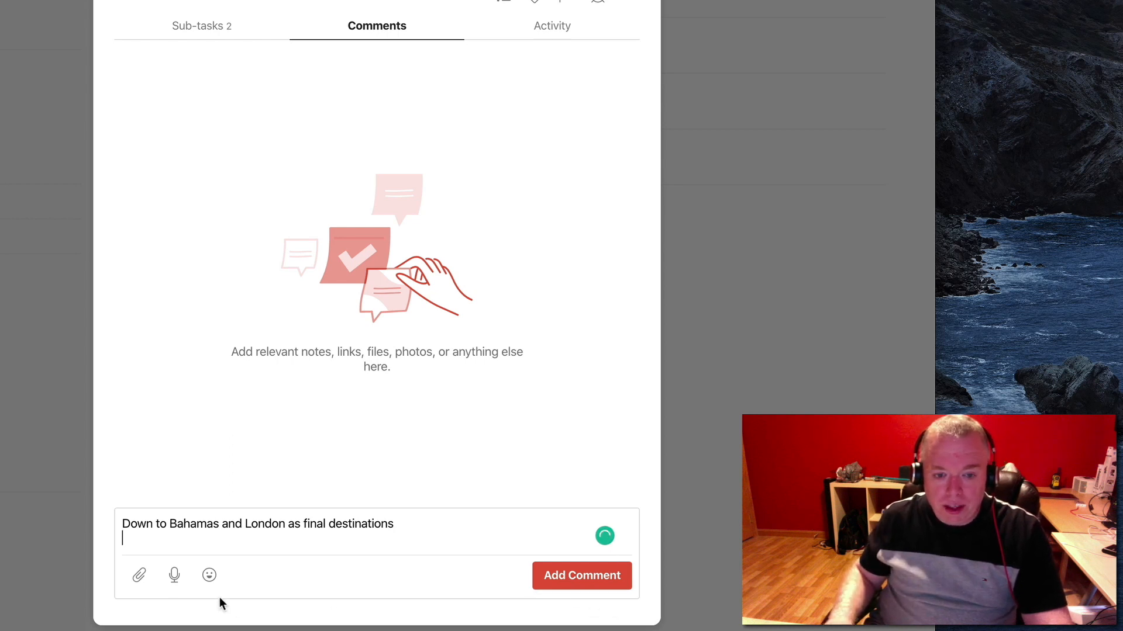
Insert a grinning emoji (:-D) at the end of the comment and post it
{"action": "left_click", "coordinate": [210, 575]}
{"action": "left_click", "coordinate": [139, 476]}
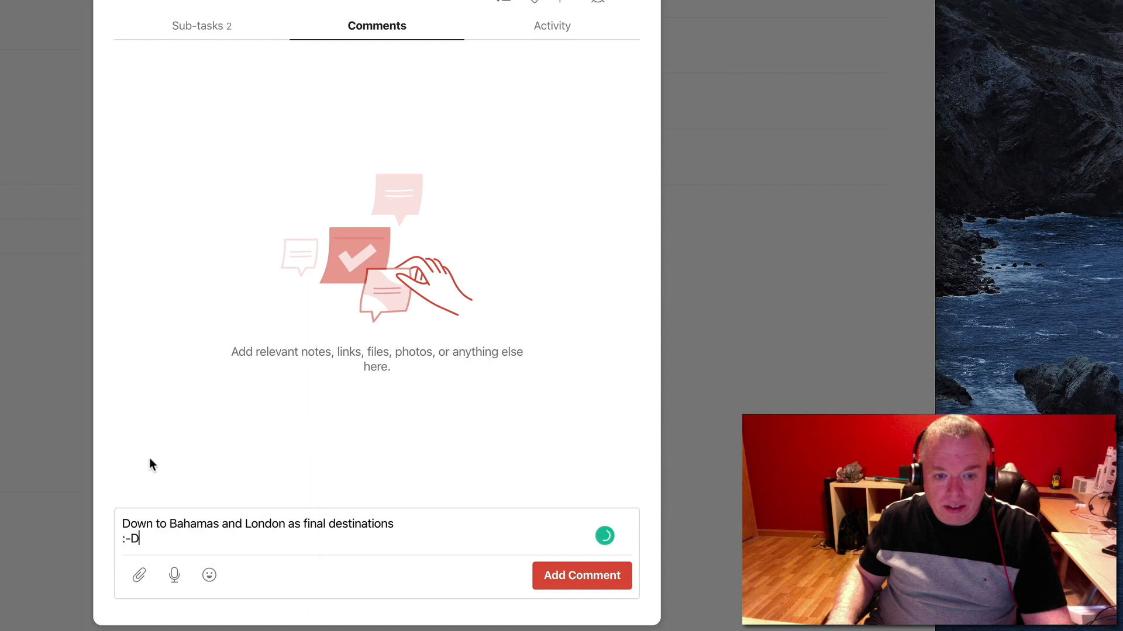
{"action": "left_click", "coordinate": [565, 577]}
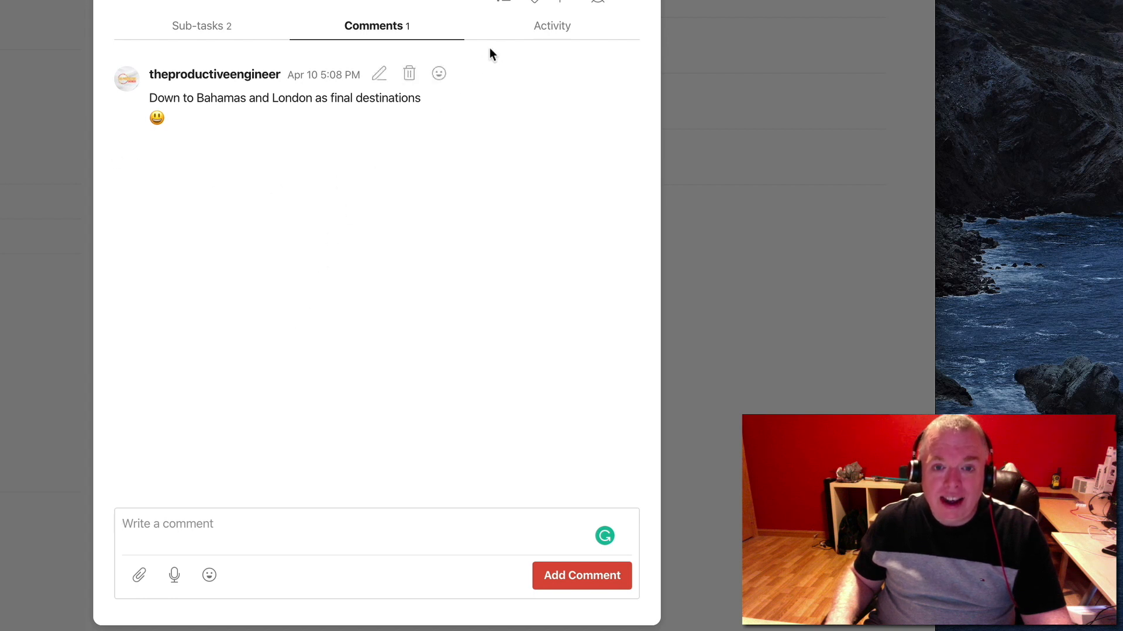
Review the Vacation Planning task's activity log, including older history, and close the task
{"action": "left_click", "coordinate": [564, 35]}
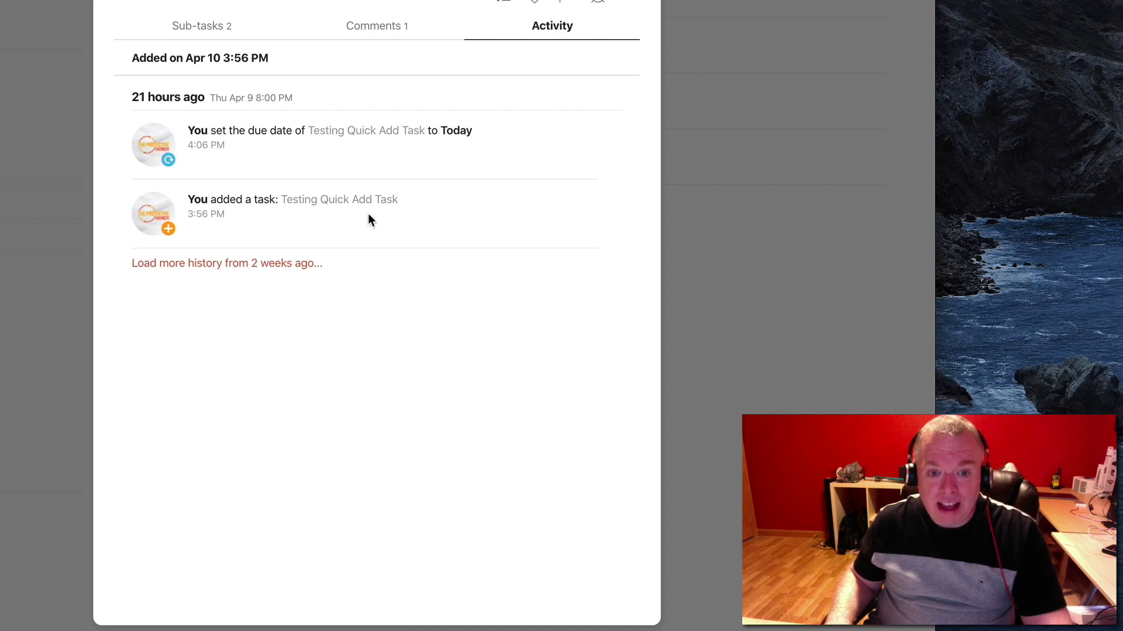
{"action": "left_click", "coordinate": [220, 264]}
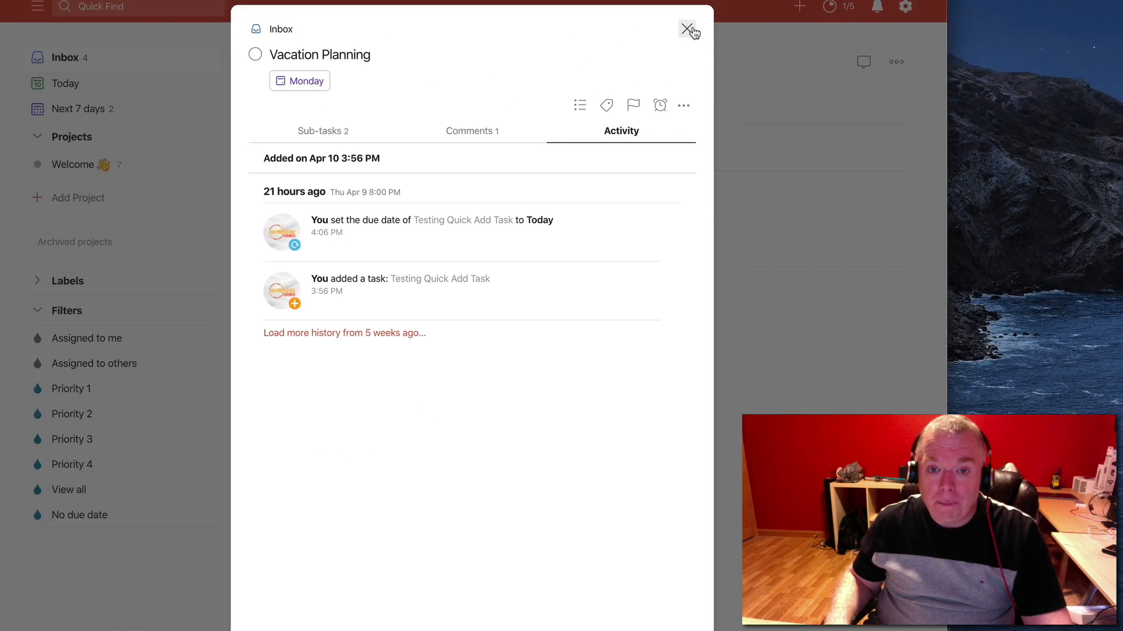
{"action": "left_click", "coordinate": [691, 29]}
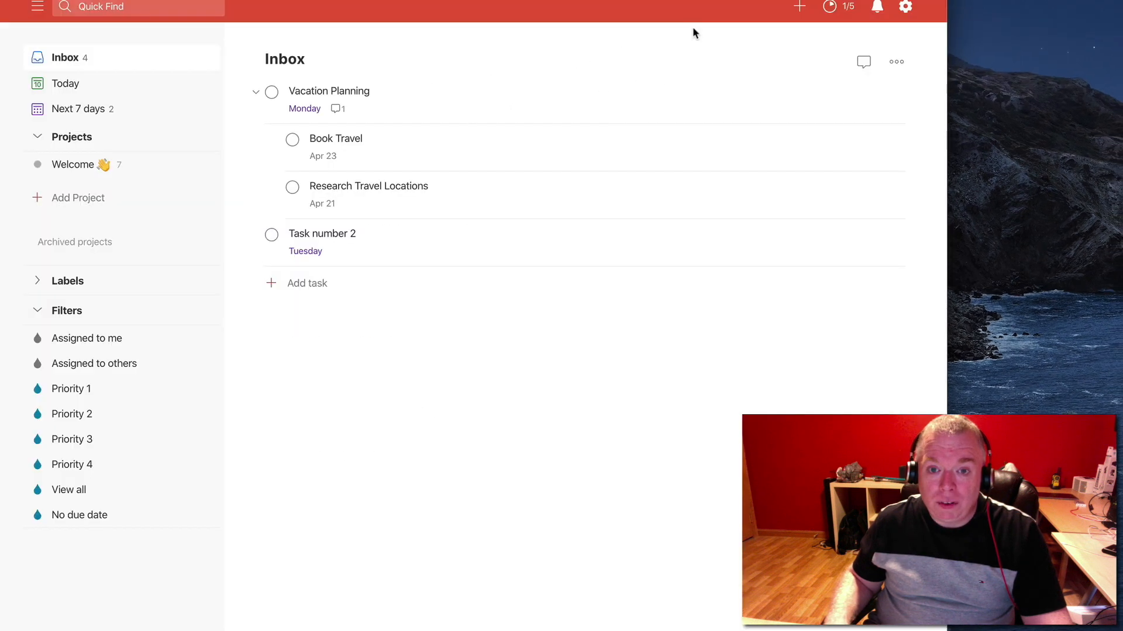
Try to rename "Task number 2" in the Inbox as "Become AWS Associate certified"
{"action": "left_click", "coordinate": [422, 253]}
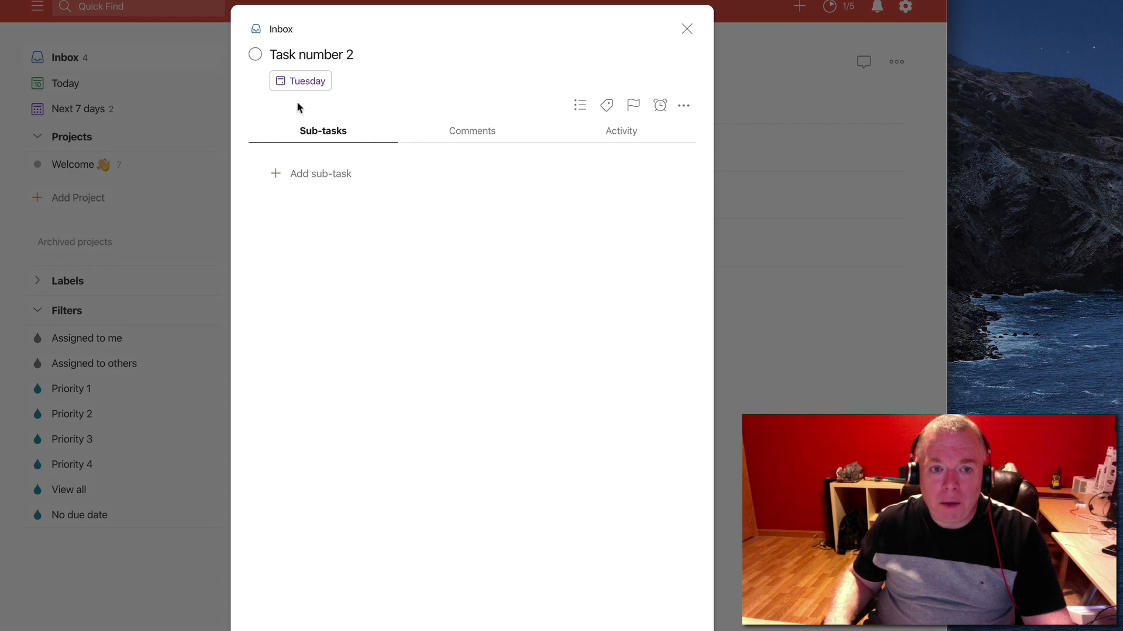
{"action": "left_click", "coordinate": [311, 54]}
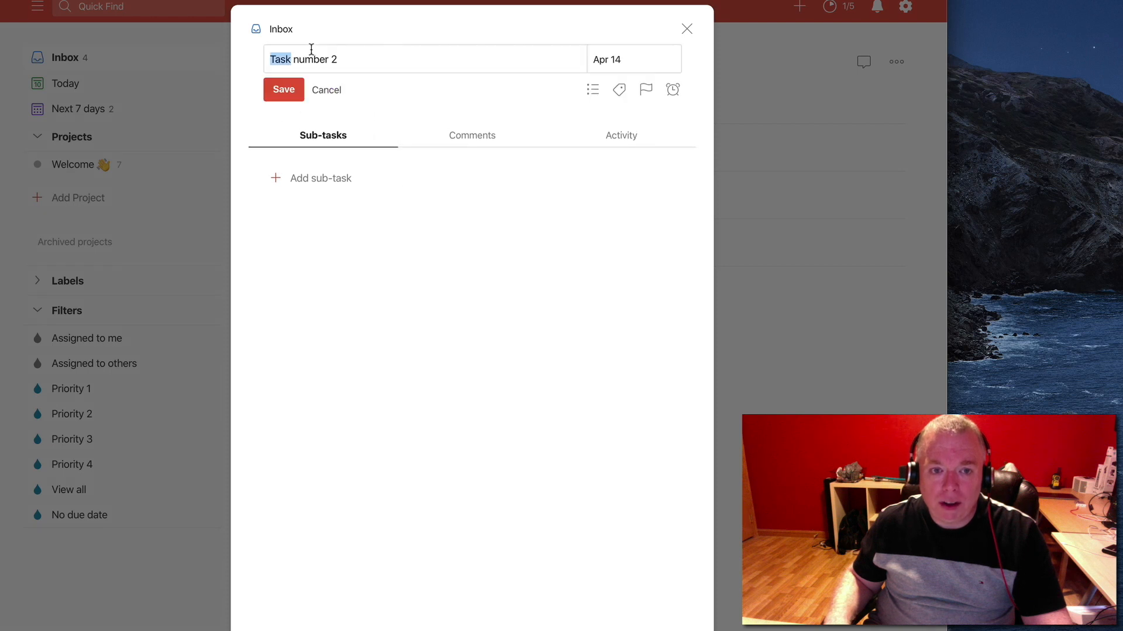
{"action": "triple_click", "coordinate": [363, 61]}
{"action": "key", "text": "BackSpace"}
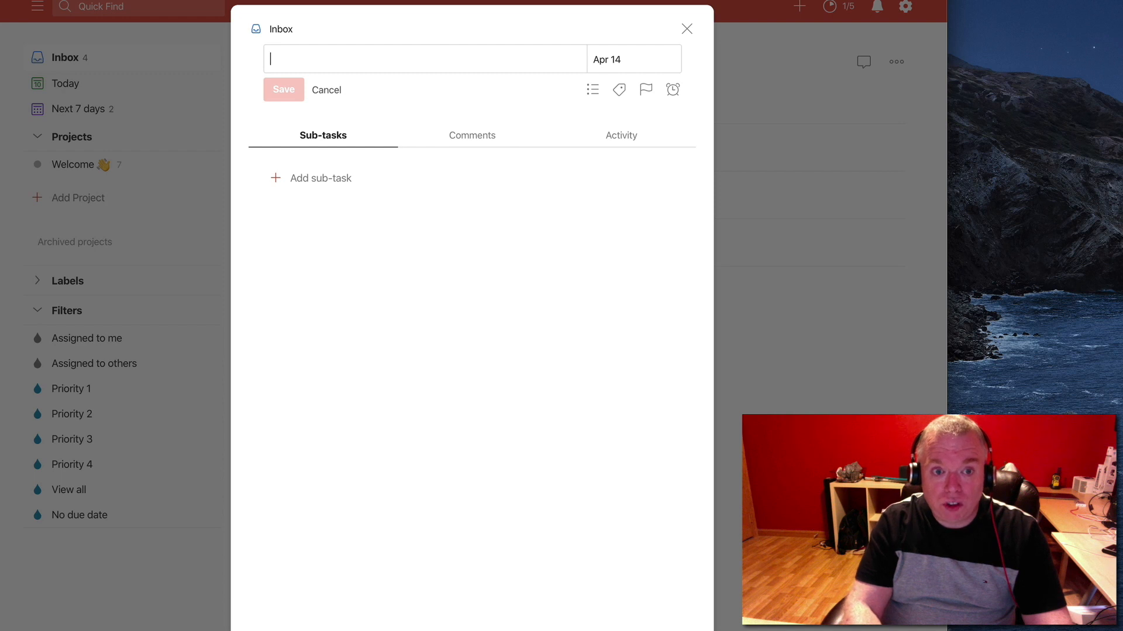
{"action": "type", "text": "L"}
{"action": "key", "text": "BackSpace"}
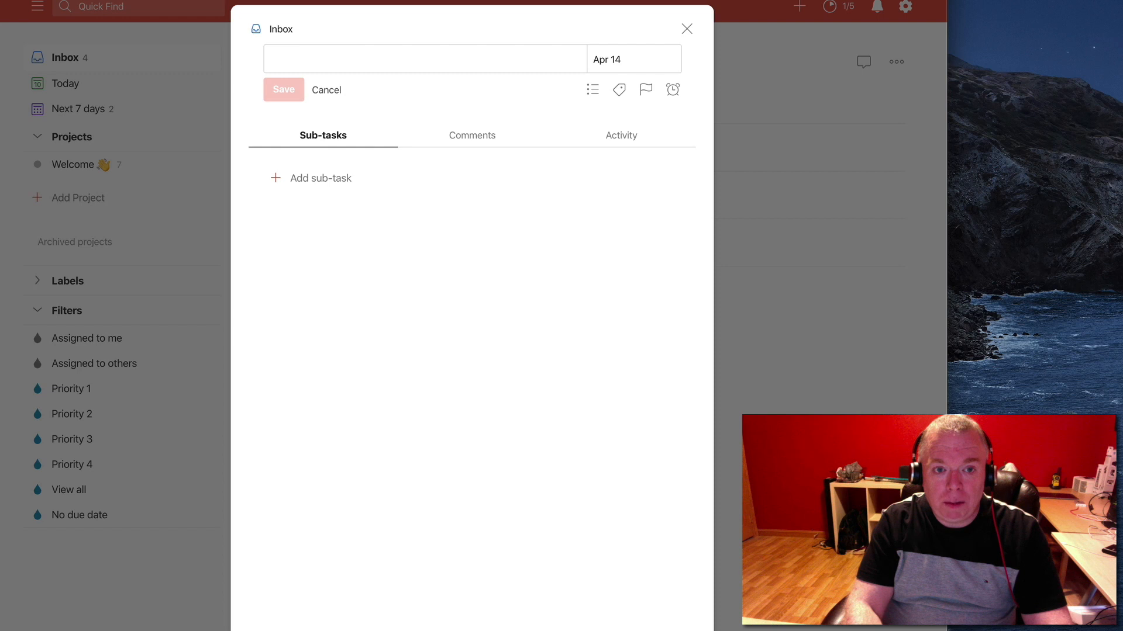
{"action": "type", "text": "Beyon"}
{"action": "key", "text": "BackSpace"}
{"action": "key", "text": "BackSpace"}
{"action": "key", "text": "BackSpace"}
{"action": "type", "text": "come AW"}
{"action": "type", "text": "C"}
{"action": "key", "text": "BackSpace"}
{"action": "type", "text": "S "}
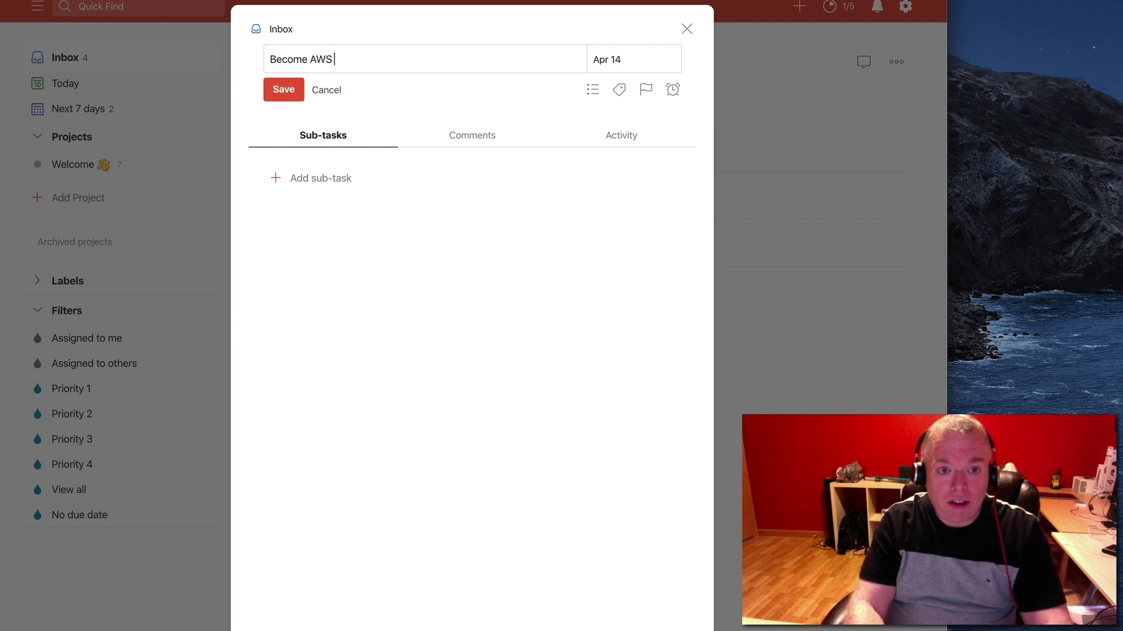
{"action": "type", "text": "Associate "}
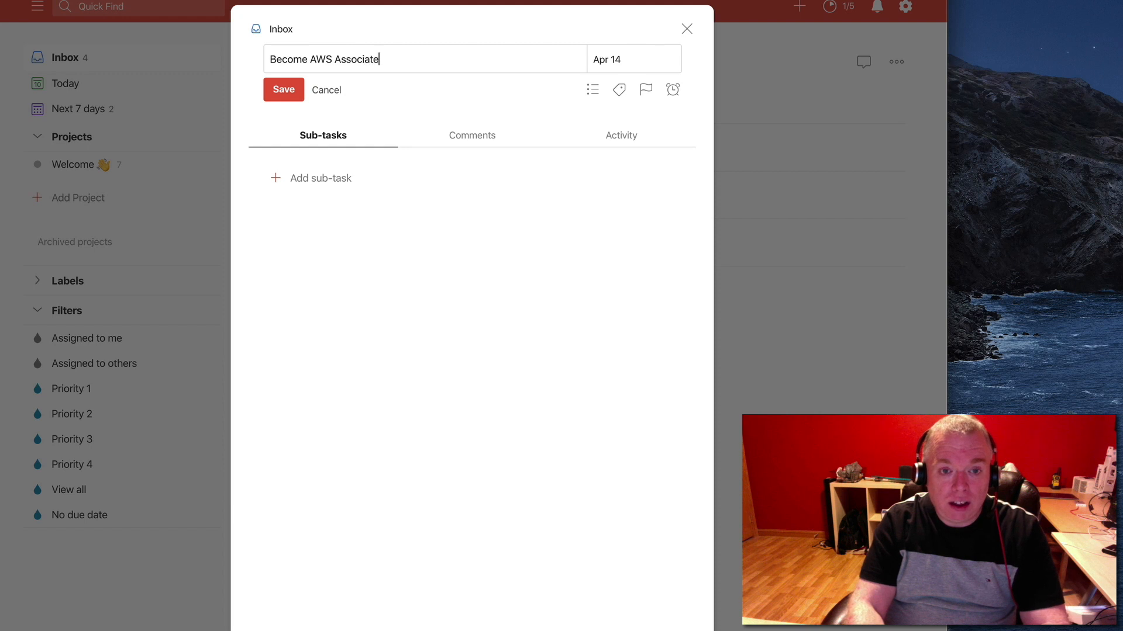
{"action": "type", "text": "certified"}
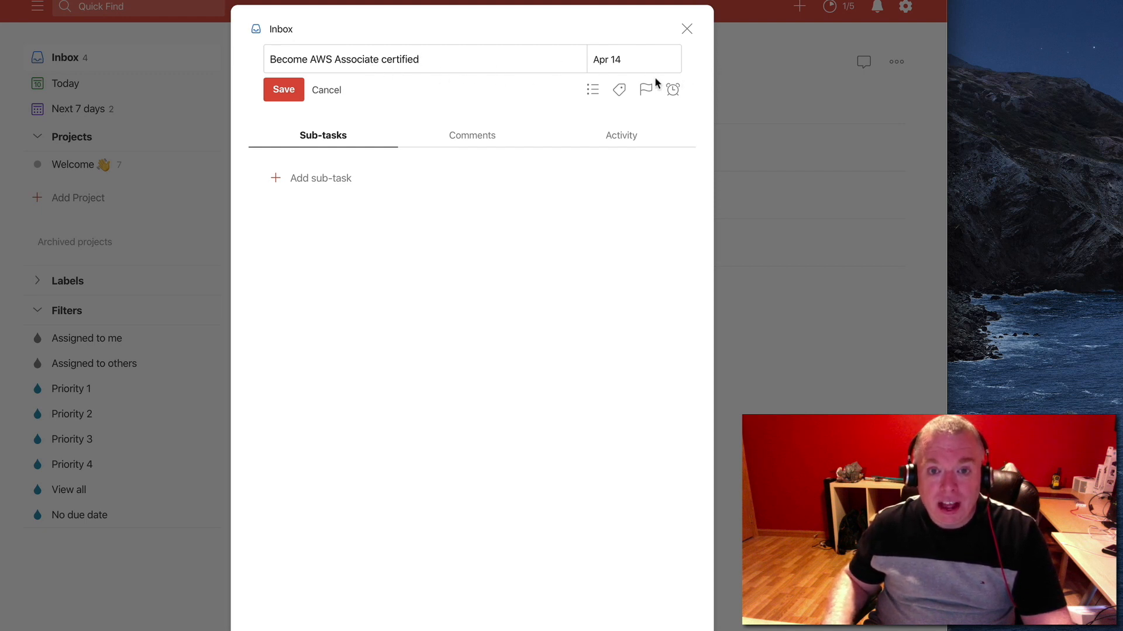
Create a new project named "Career Learning" from the task's project selection and close the task
{"action": "left_click", "coordinate": [591, 90]}
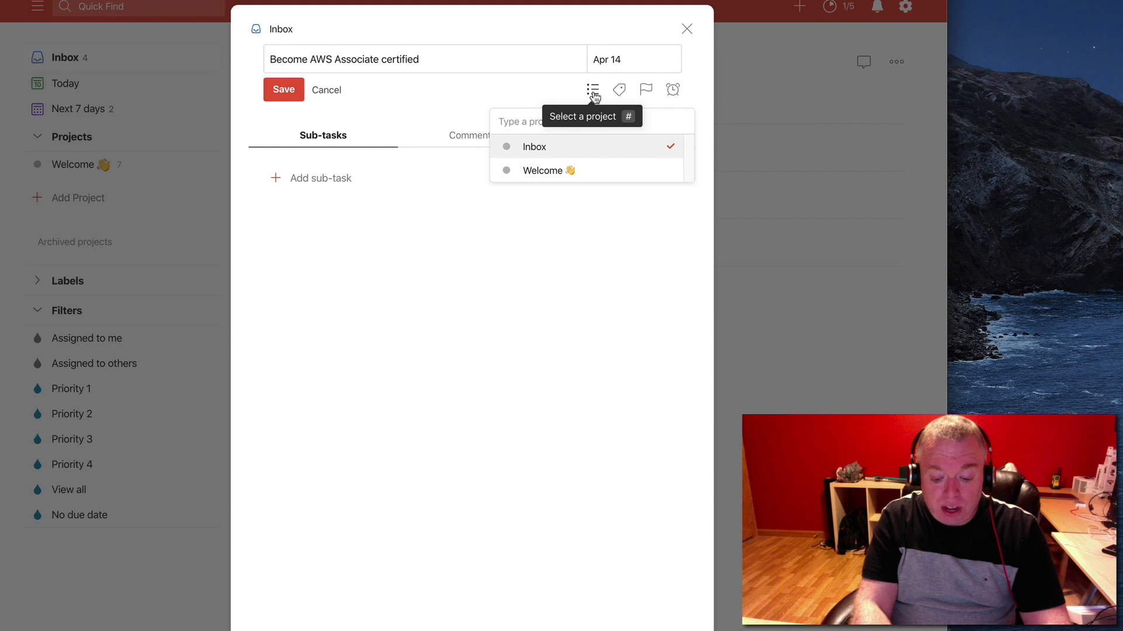
{"action": "type", "text": "Care"}
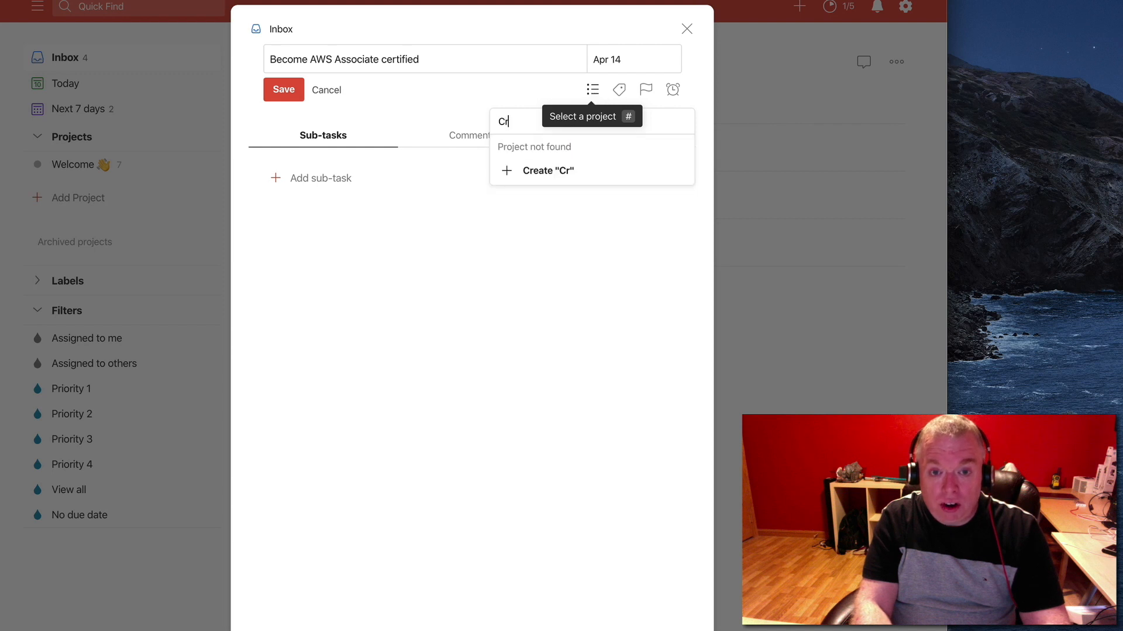
{"action": "type", "text": "er L"}
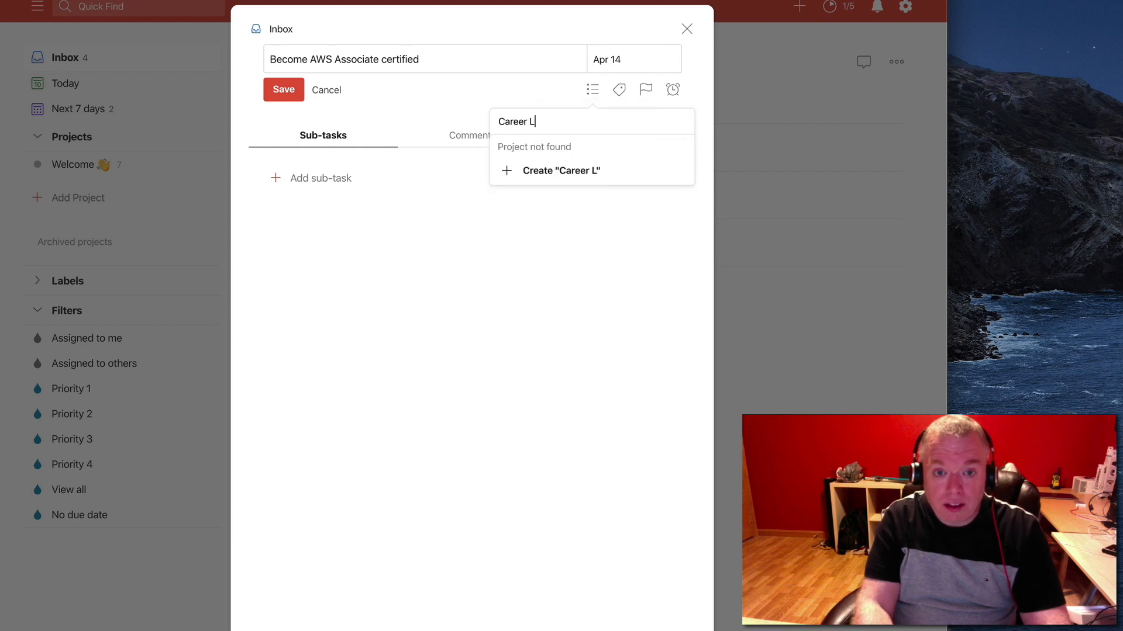
{"action": "type", "text": "earning"}
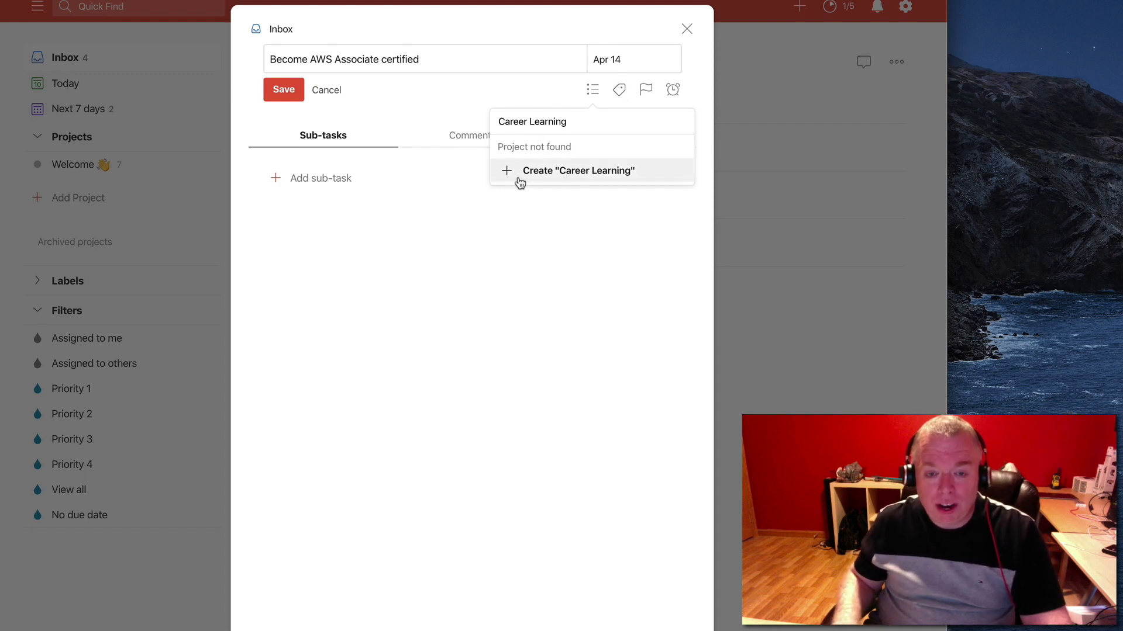
{"action": "left_click", "coordinate": [612, 173]}
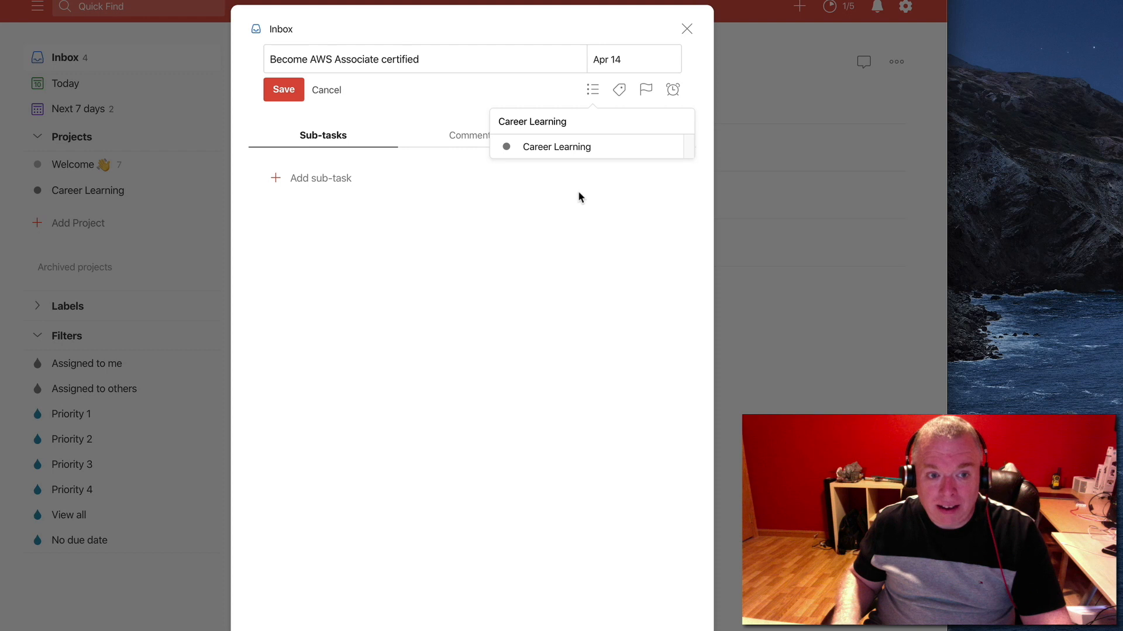
{"action": "left_click", "coordinate": [687, 30]}
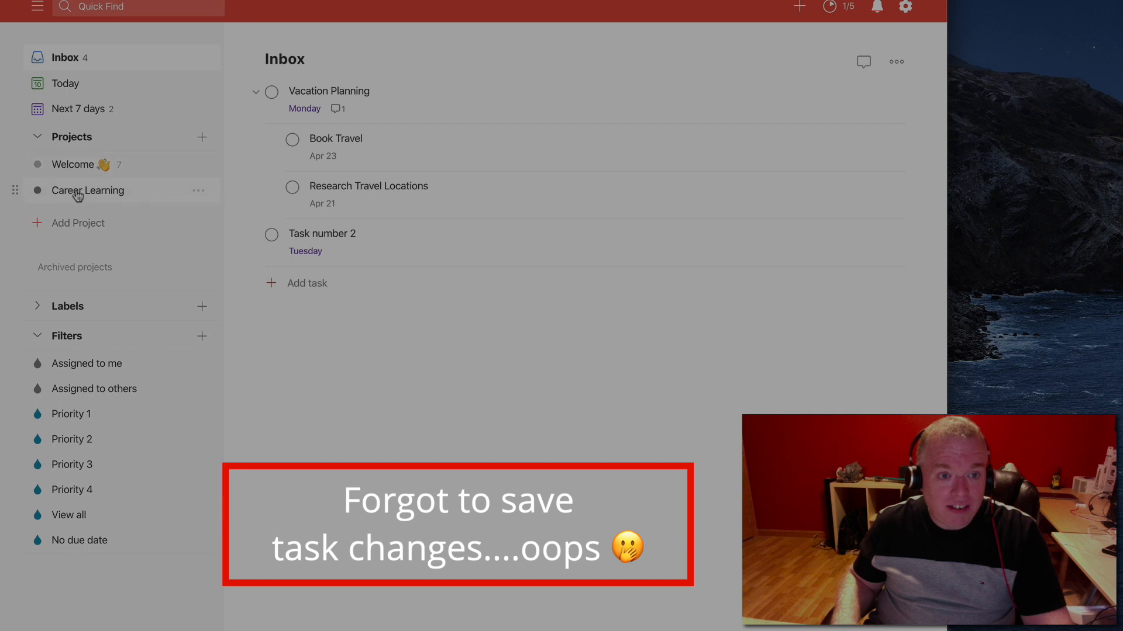
Check the Career Learning project and the details of "Task number 2" in the Inbox for the edits
{"action": "left_click", "coordinate": [87, 196]}
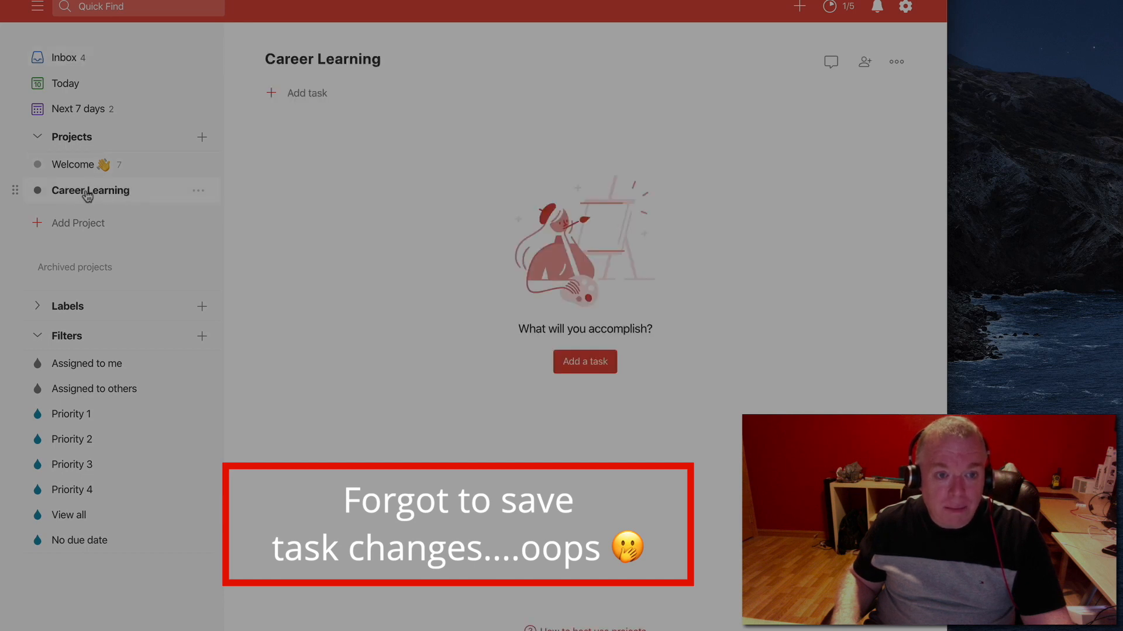
{"action": "mouse_move", "coordinate": [576, 129]}
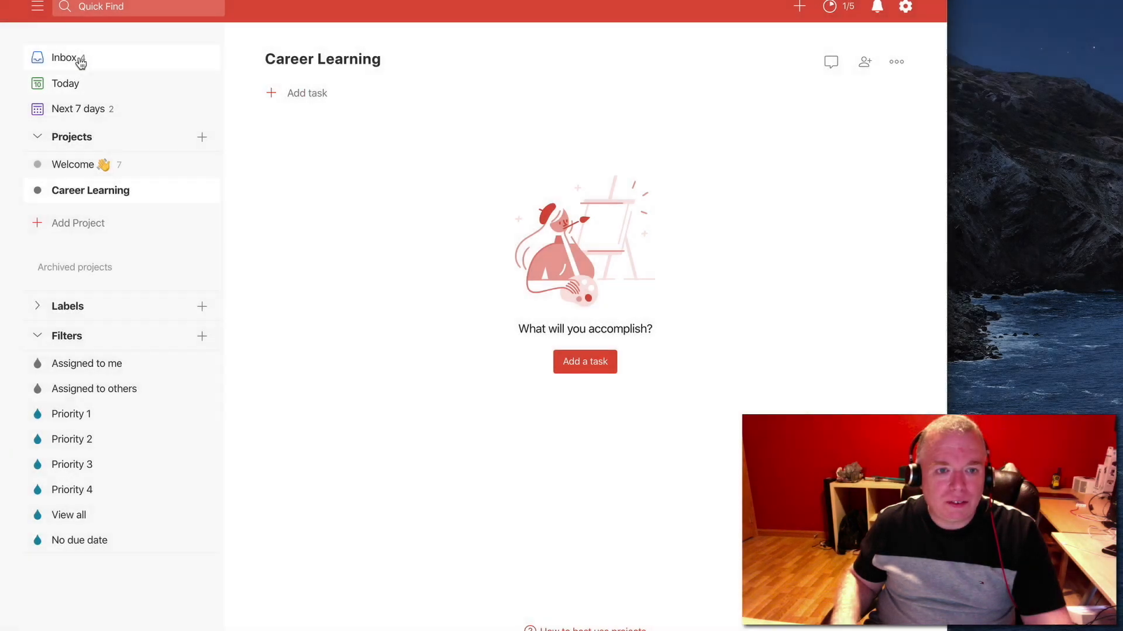
{"action": "left_click", "coordinate": [76, 57]}
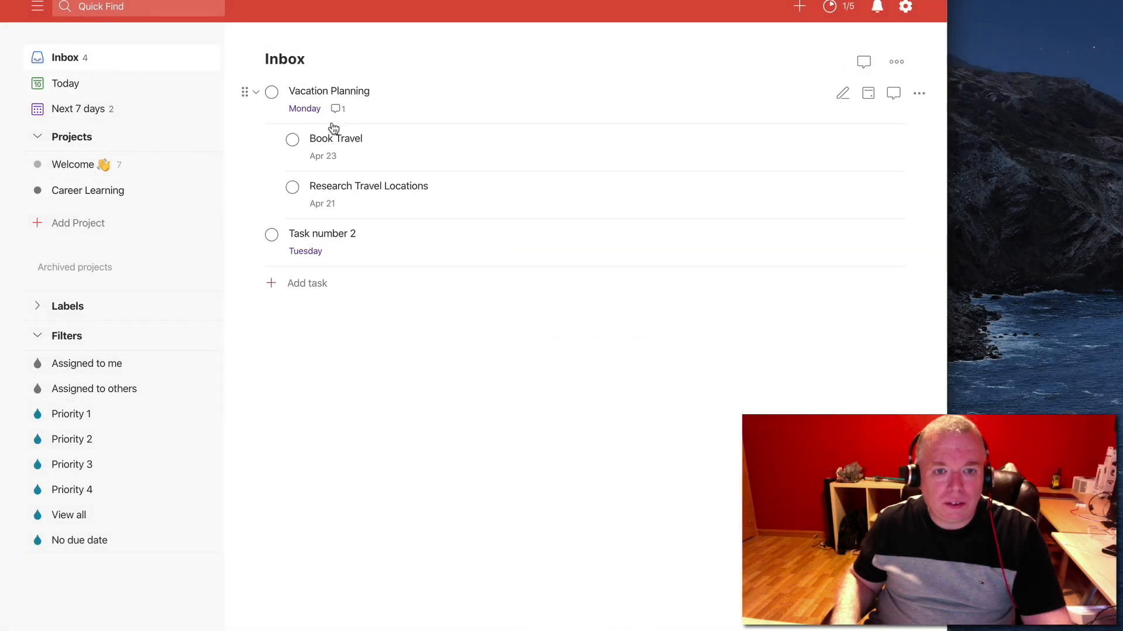
{"action": "left_click", "coordinate": [384, 241]}
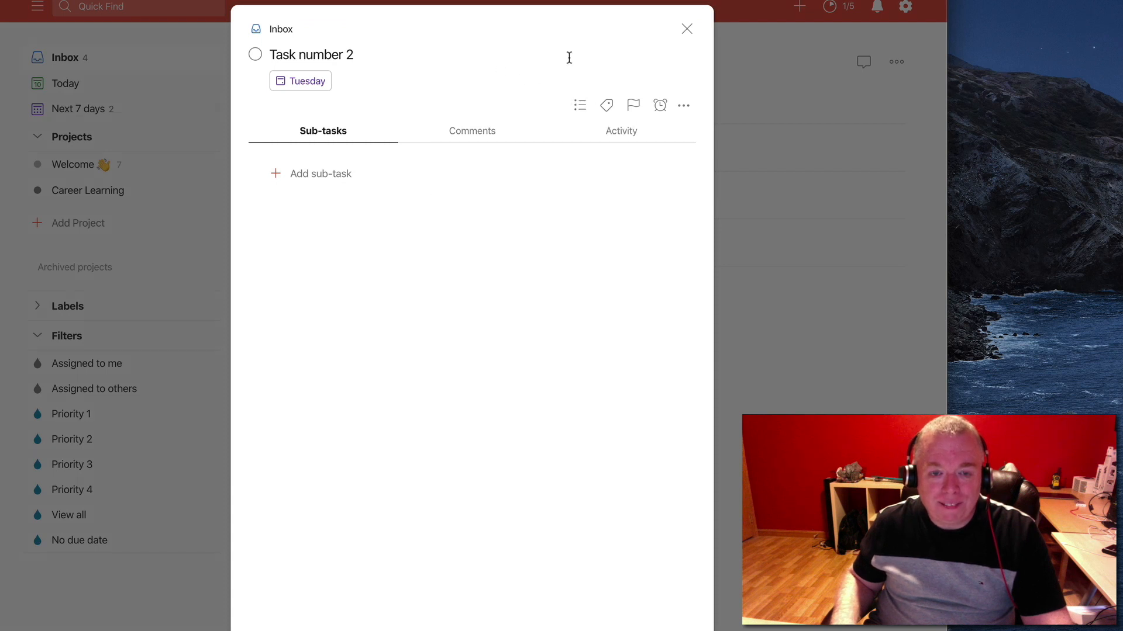
{"action": "left_click", "coordinate": [686, 29]}
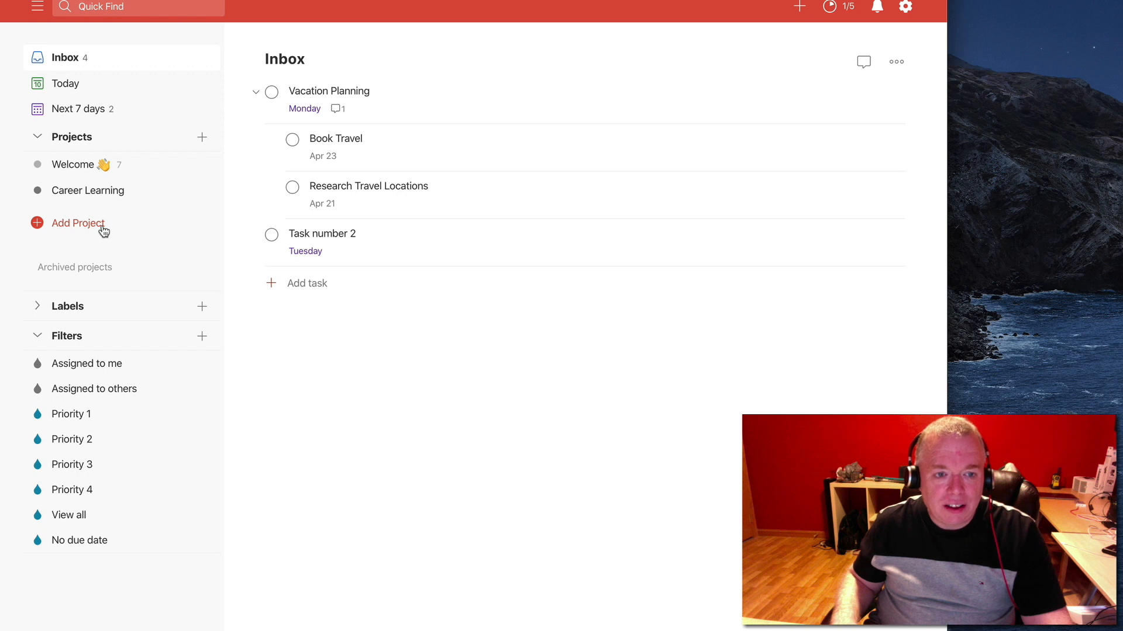
Open "Task number 2" in the Inbox and change its name to "Become AWS Certified"
{"action": "left_click", "coordinate": [339, 235]}
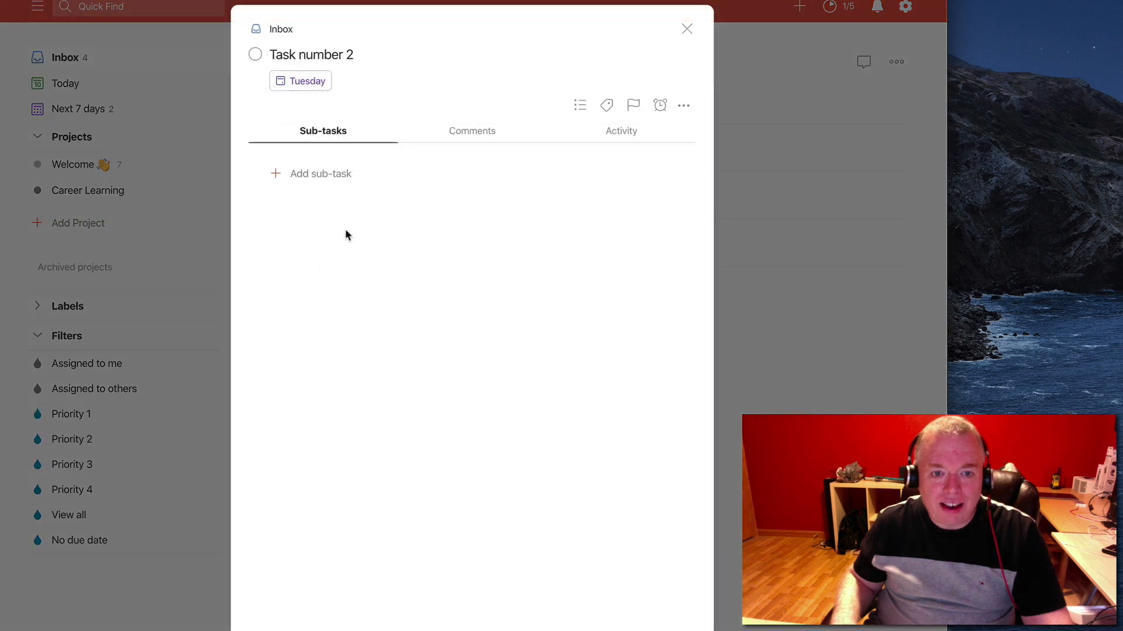
{"action": "left_click", "coordinate": [353, 54]}
{"action": "triple_click", "coordinate": [354, 54]}
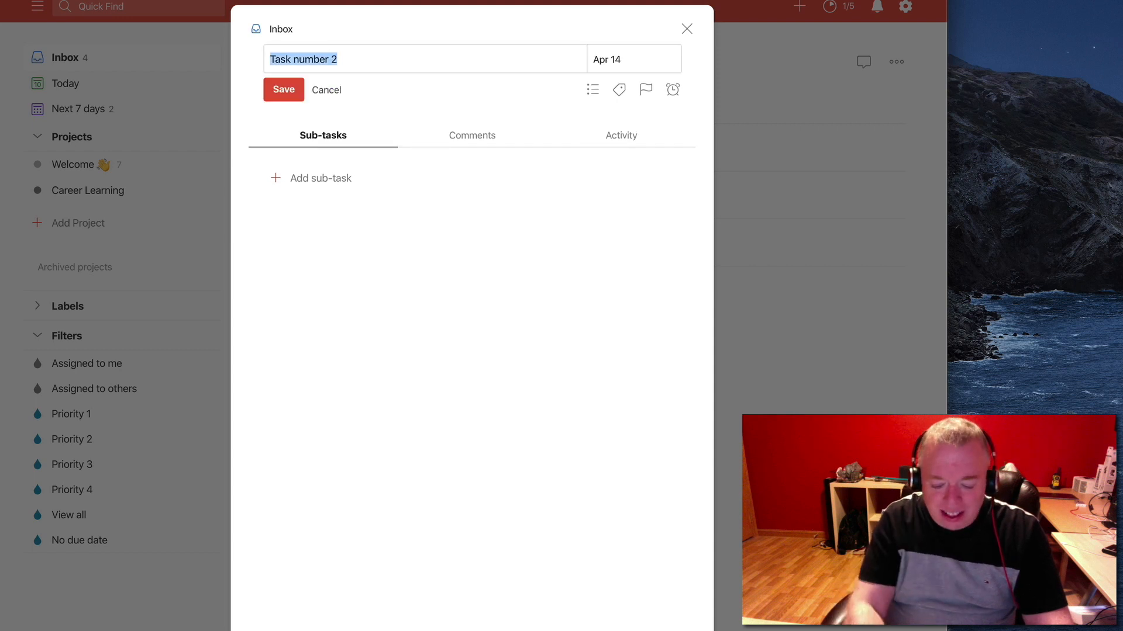
{"action": "type", "text": "Become "}
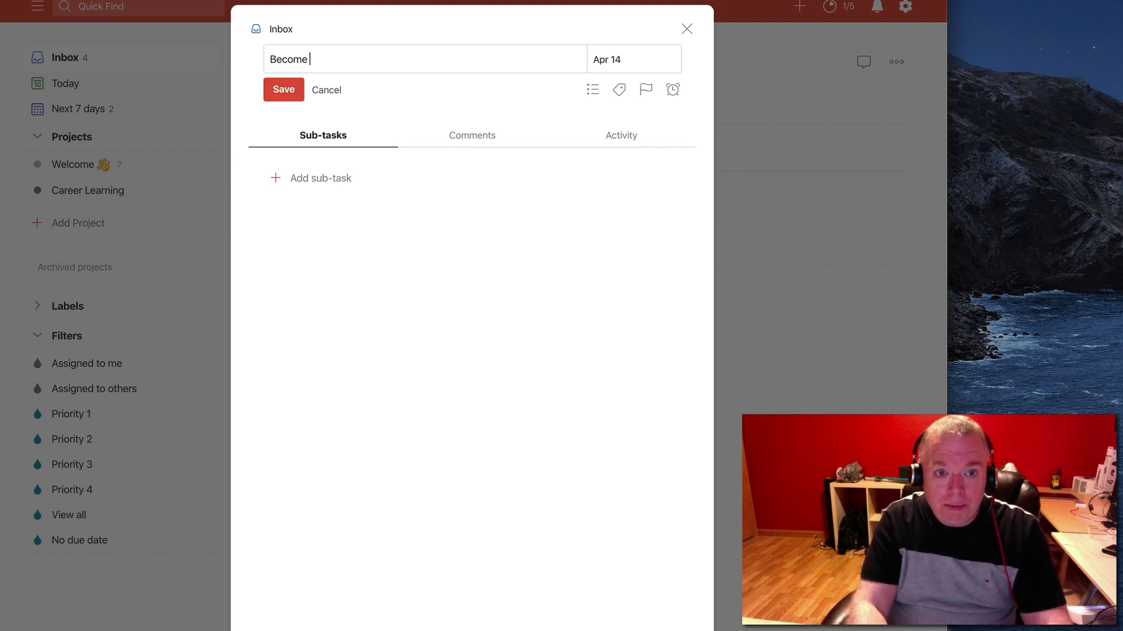
{"action": "type", "text": "AWS Certified"}
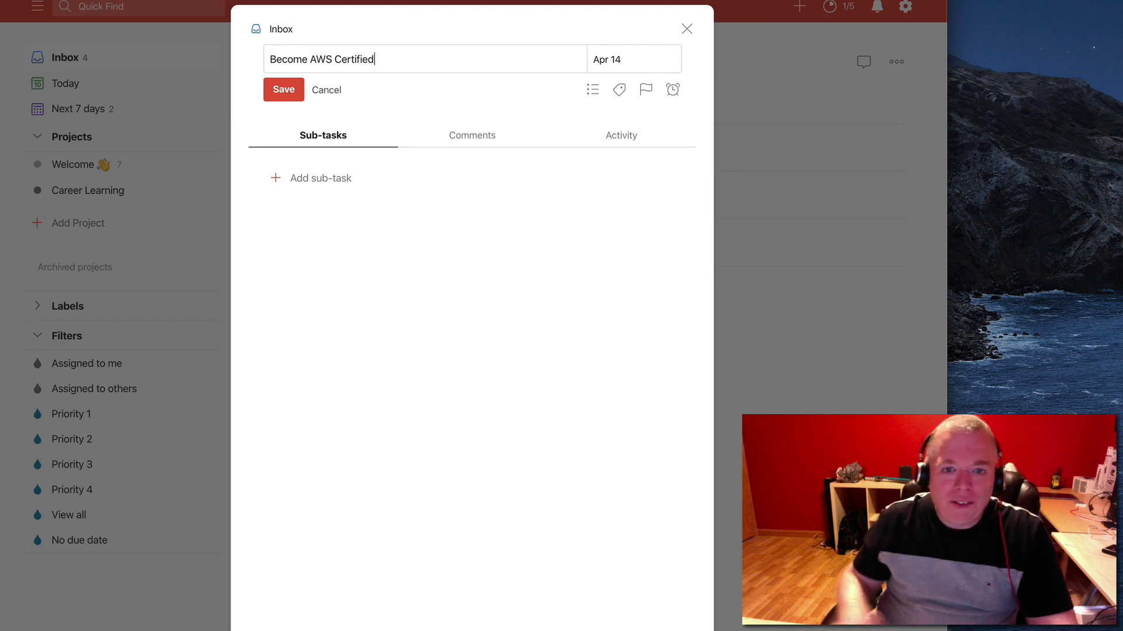
Assign the task to the Career Learning project, save the edits and close the task
{"action": "left_click", "coordinate": [595, 91]}
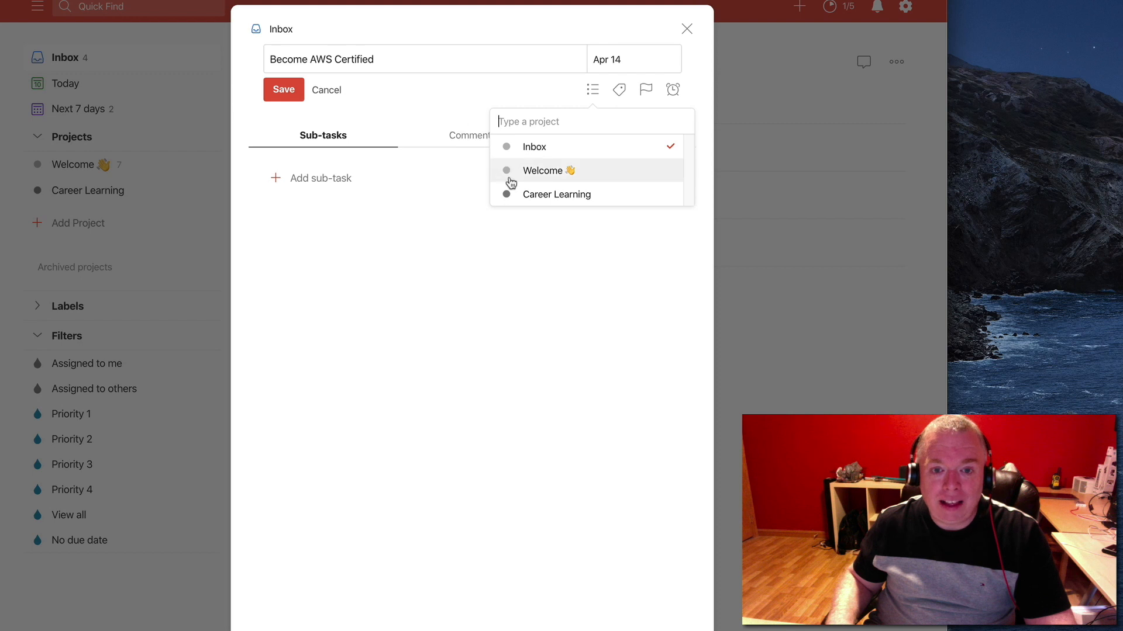
{"action": "left_click", "coordinate": [521, 191]}
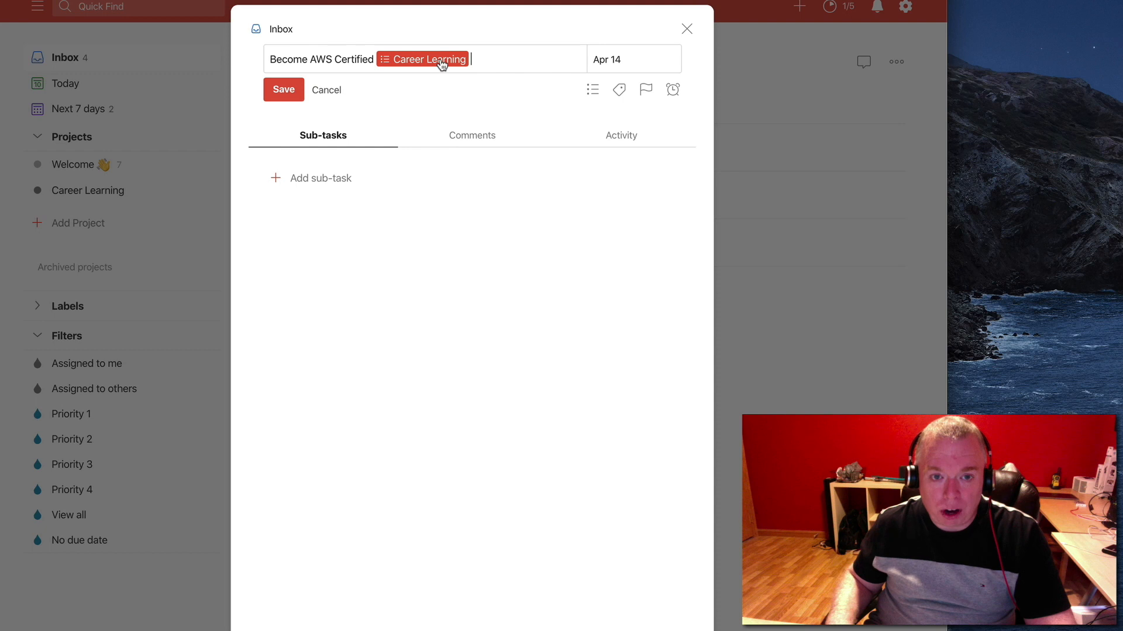
{"action": "left_click", "coordinate": [299, 88]}
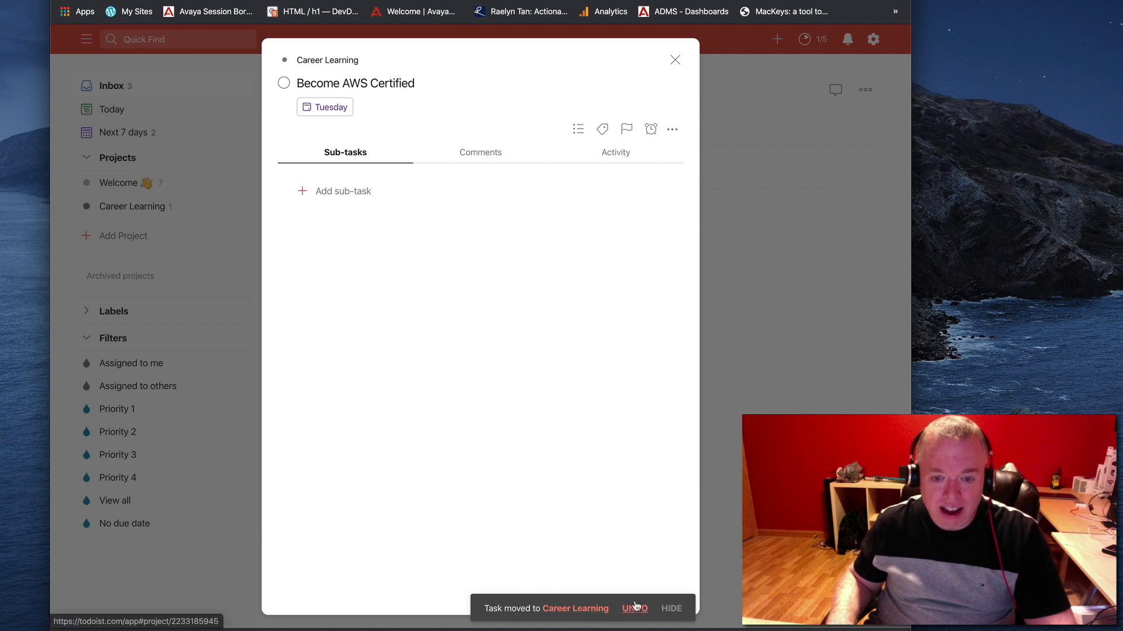
{"action": "left_click", "coordinate": [675, 60]}
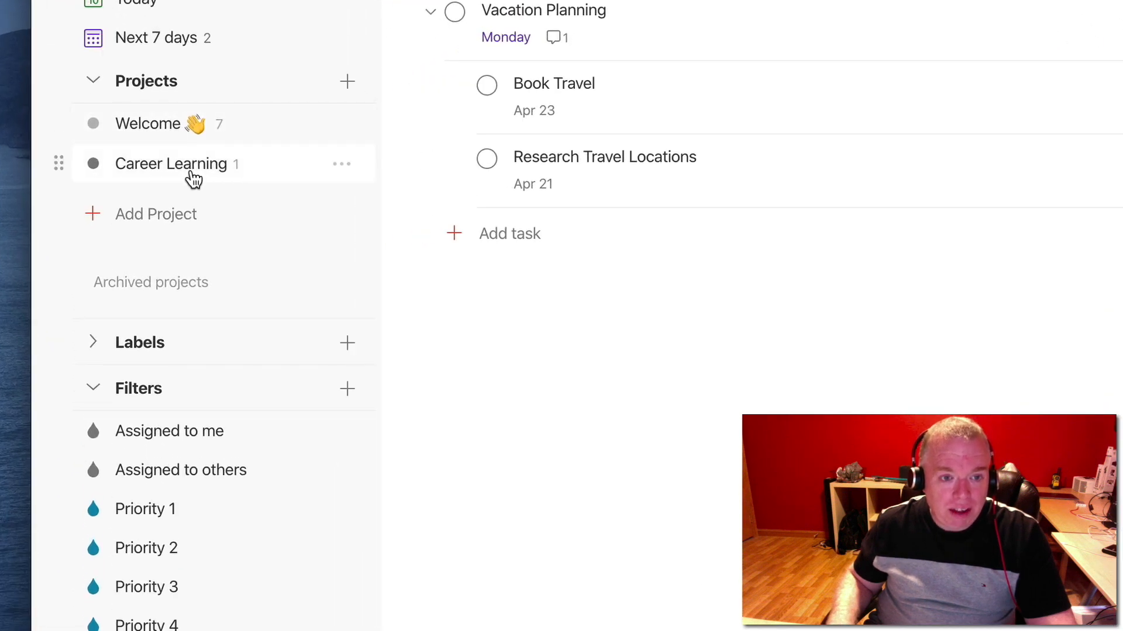
Open the Career Learning project and reschedule "Become AWS Certified" to Jun 19, 2020
{"action": "left_click", "coordinate": [235, 175]}
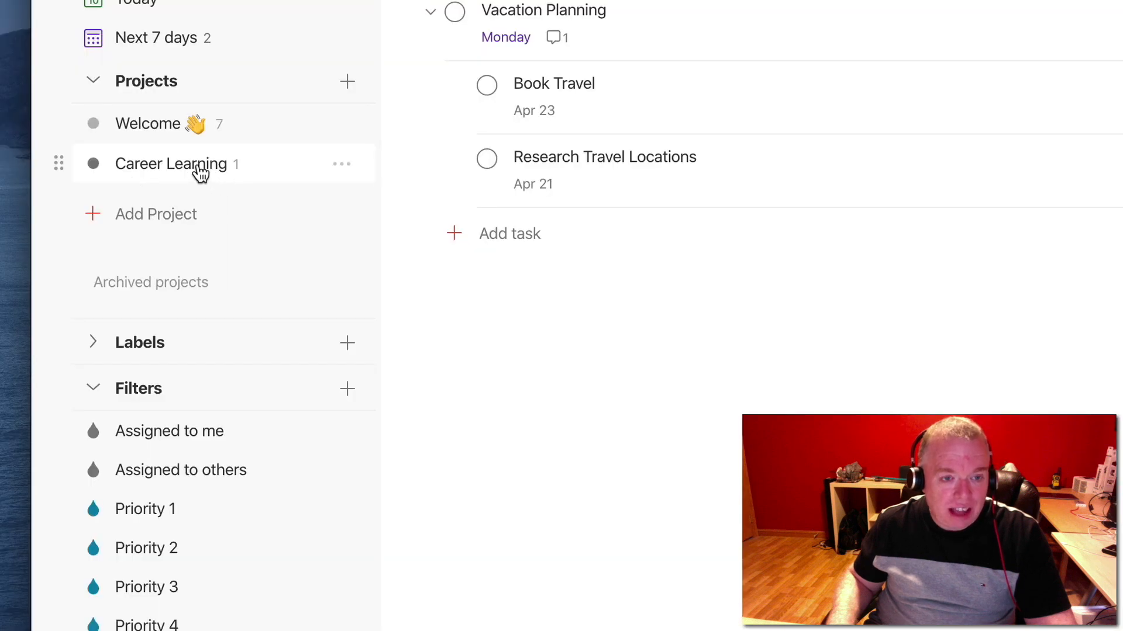
{"action": "left_click", "coordinate": [201, 173]}
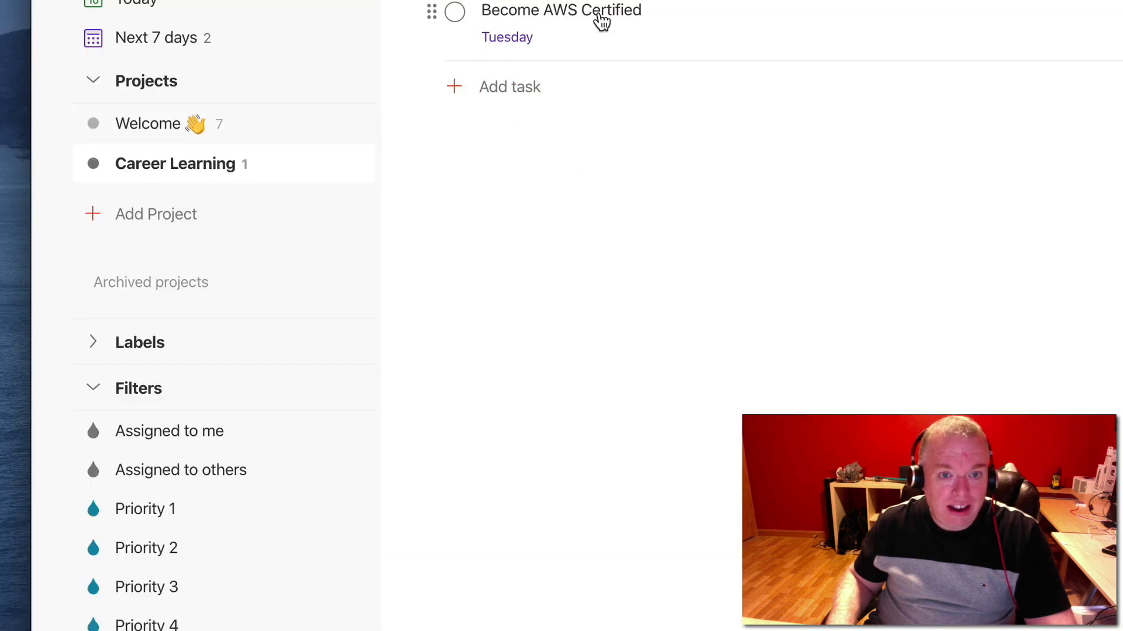
{"action": "mouse_move", "coordinate": [522, 41]}
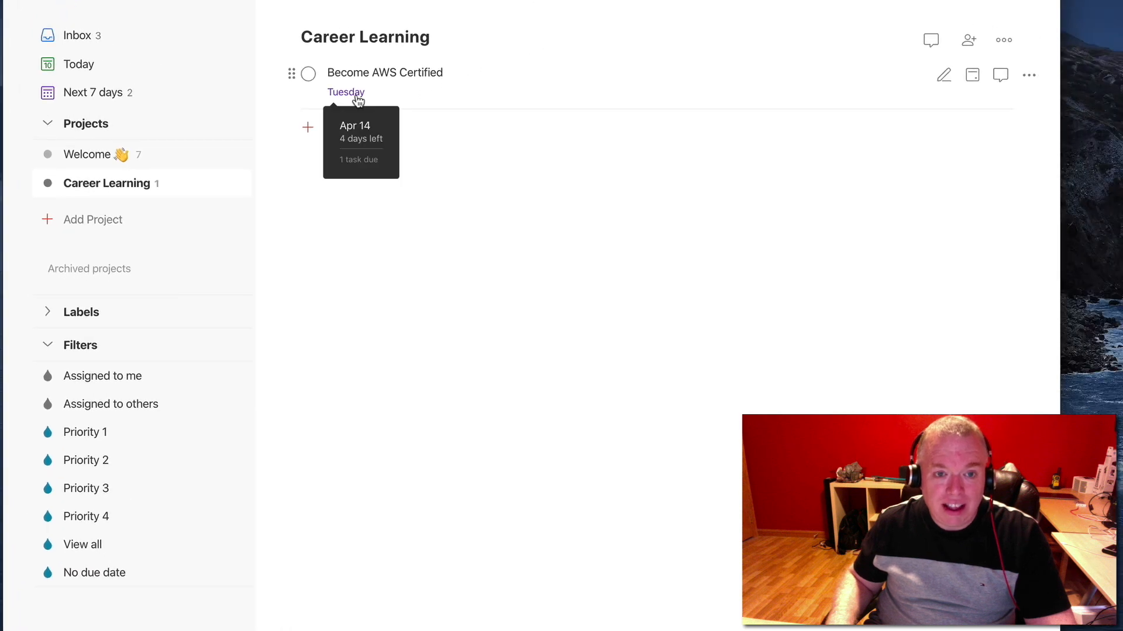
{"action": "left_click", "coordinate": [358, 100]}
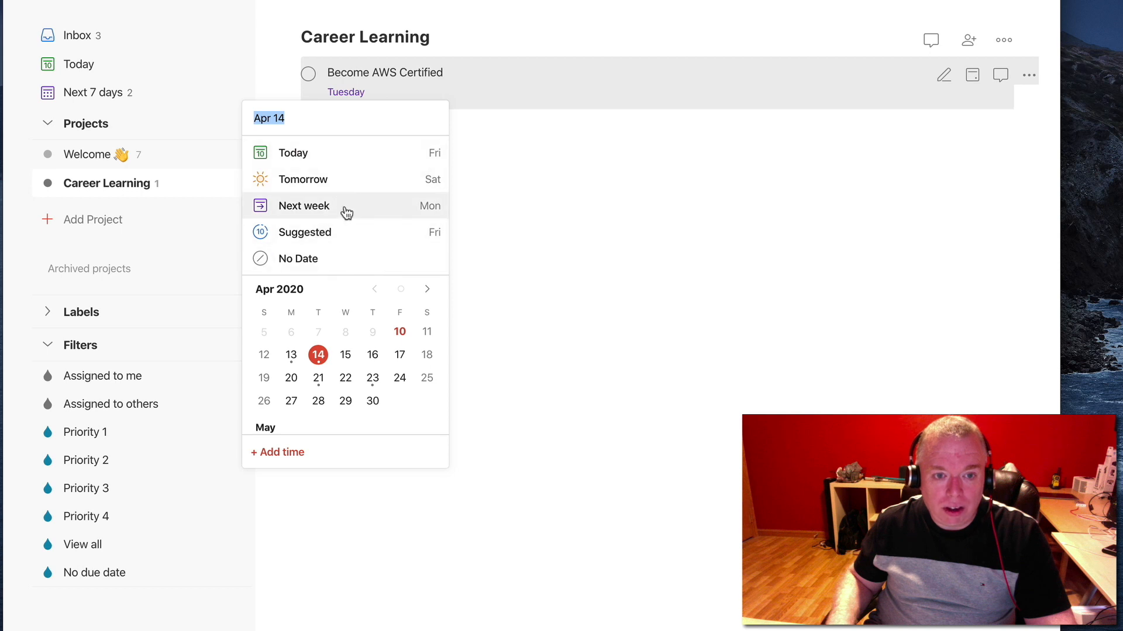
{"action": "left_click", "coordinate": [426, 290]}
{"action": "left_click", "coordinate": [427, 290]}
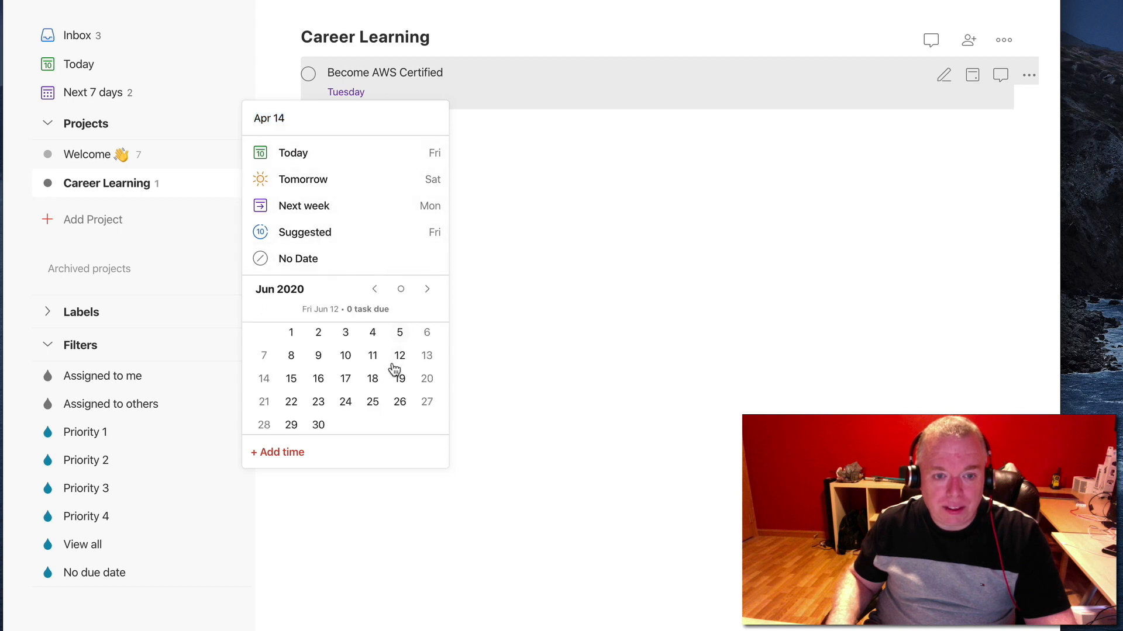
{"action": "left_click", "coordinate": [398, 376]}
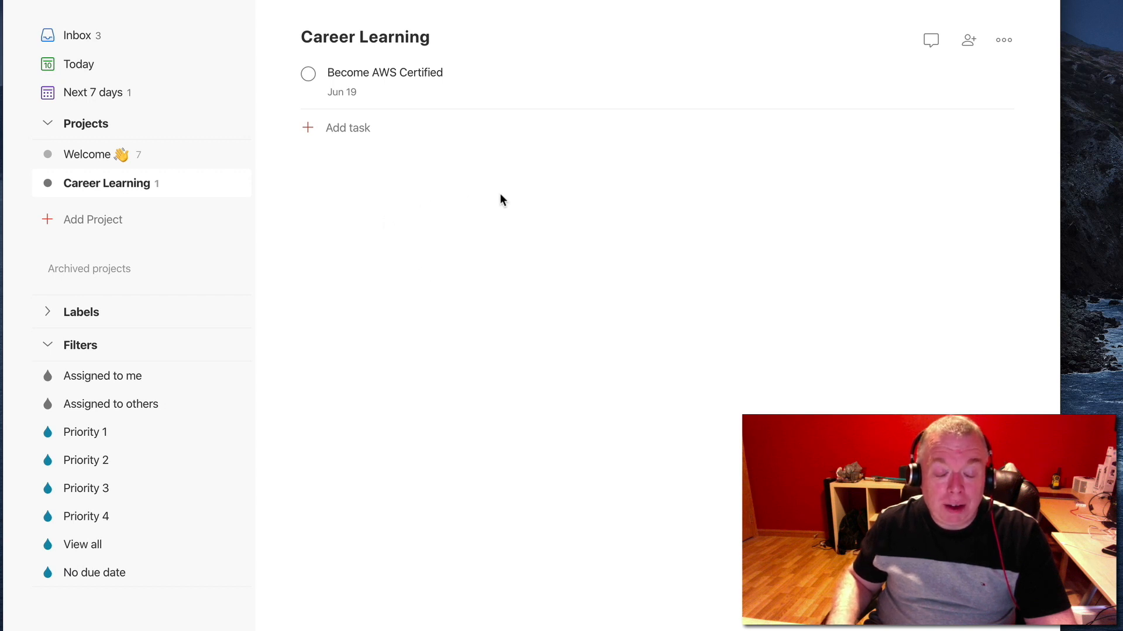
Start a new task in Career Learning named "Learn about Rich Communication Services (RCS)"
{"action": "mouse_move", "coordinate": [471, 177]}
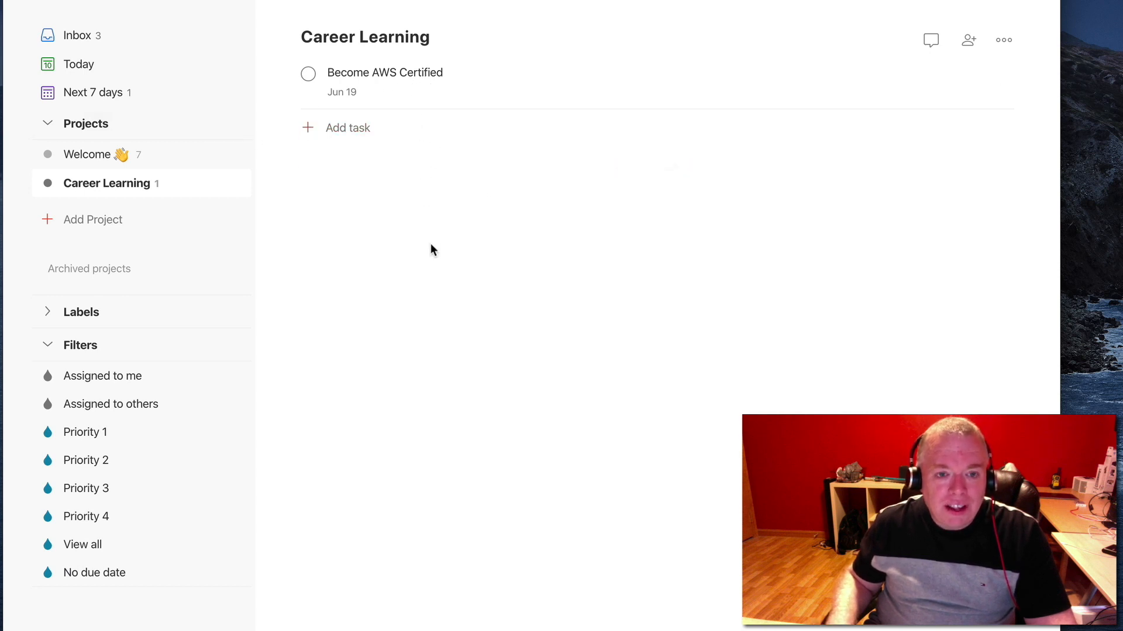
{"action": "left_click", "coordinate": [348, 128]}
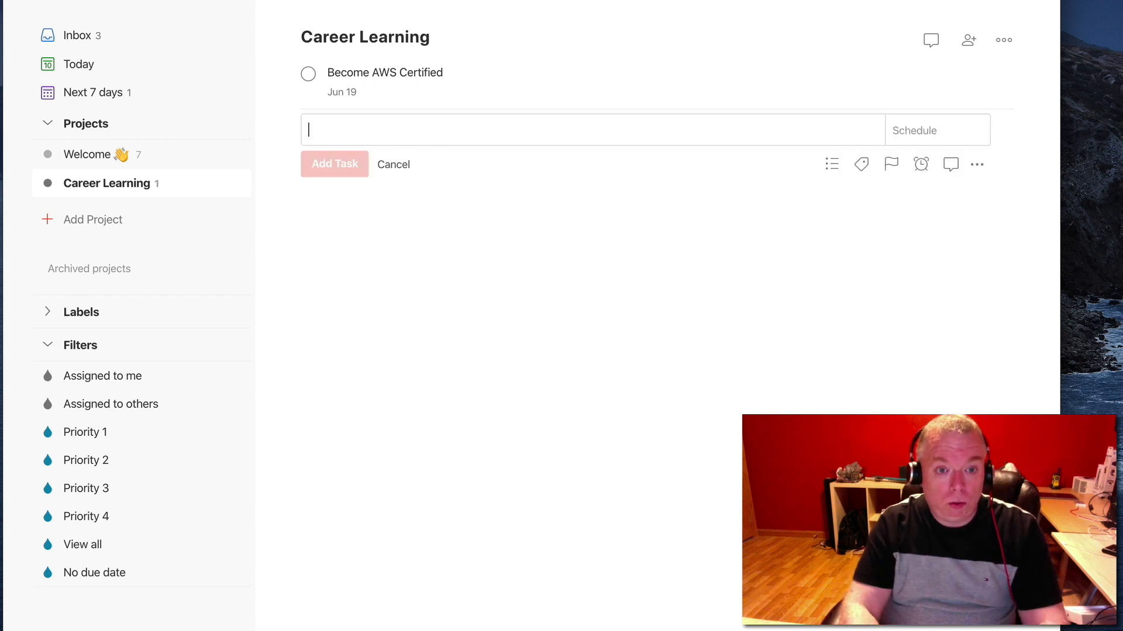
{"action": "type", "text": "Learn"}
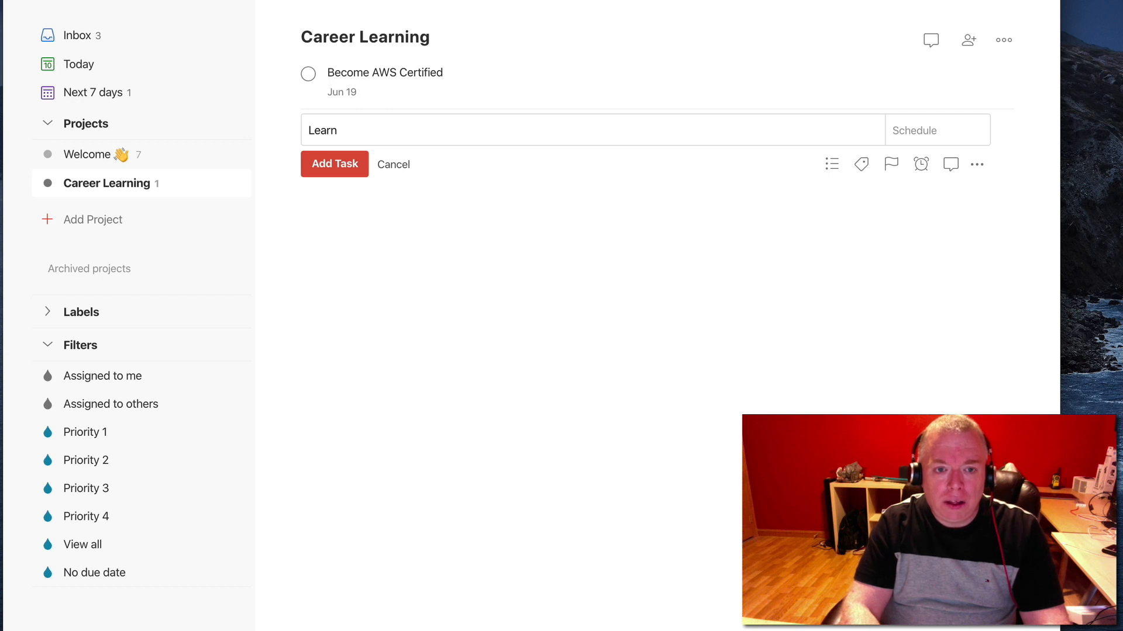
{"action": "type", "text": " about Rich Communciatio"}
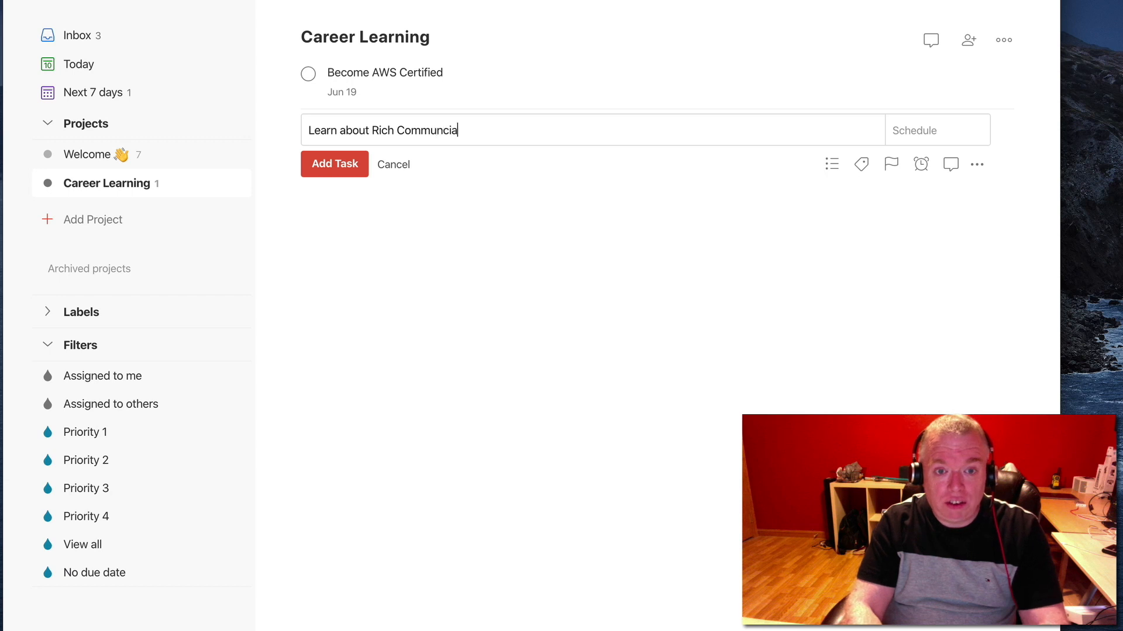
{"action": "key", "text": "BackSpace"}
{"action": "key", "text": "BackSpace"}
{"action": "key", "text": "BackSpace"}
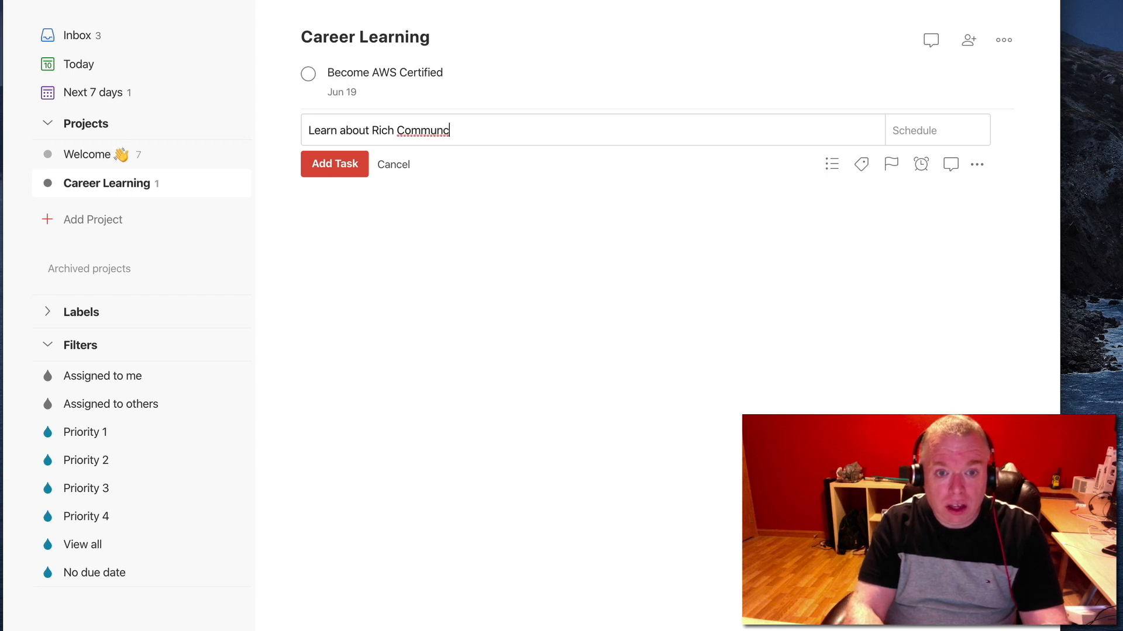
{"action": "type", "text": "ation Services (RCS"}
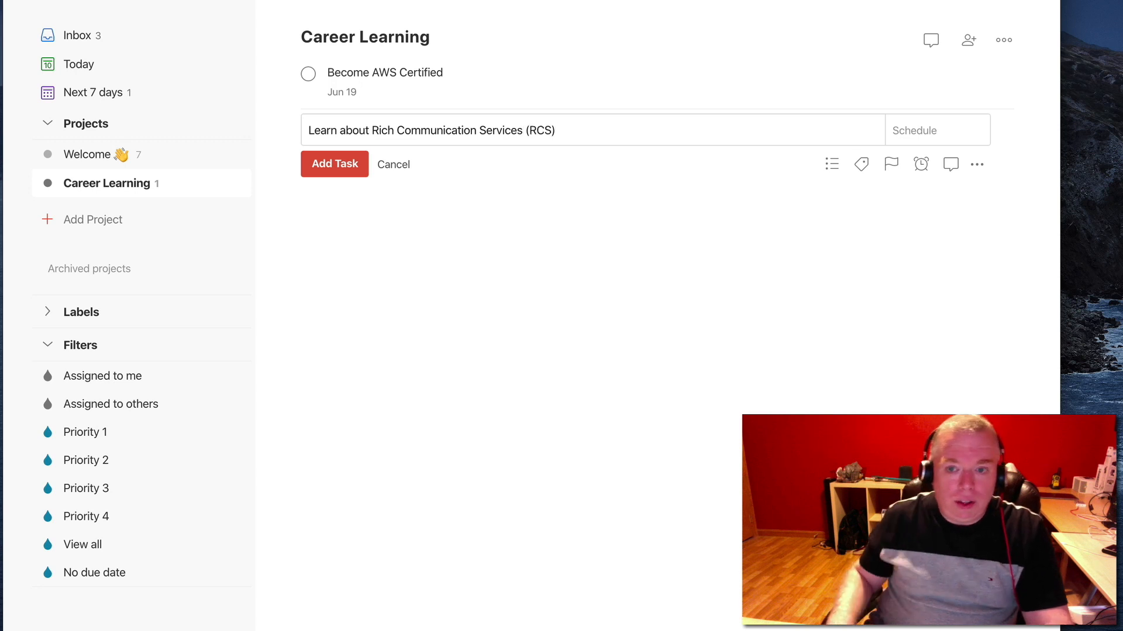
Schedule the new task for next week, Apr 13, add it to Career Learning, and check it in the Next 7 days view
{"action": "left_click", "coordinate": [927, 132]}
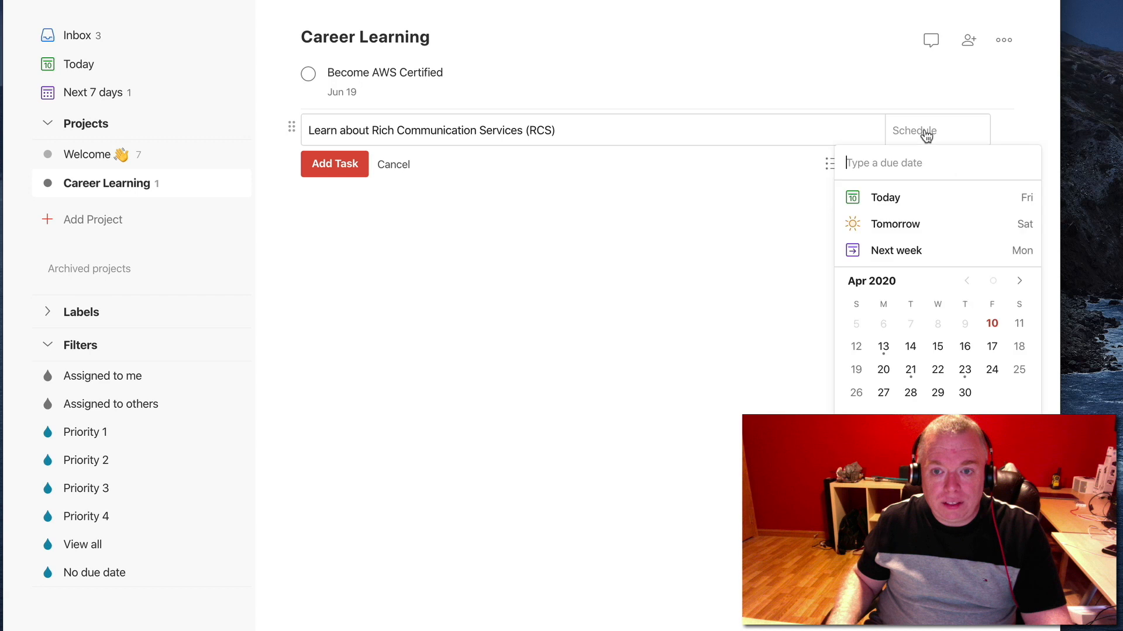
{"action": "left_click", "coordinate": [924, 249]}
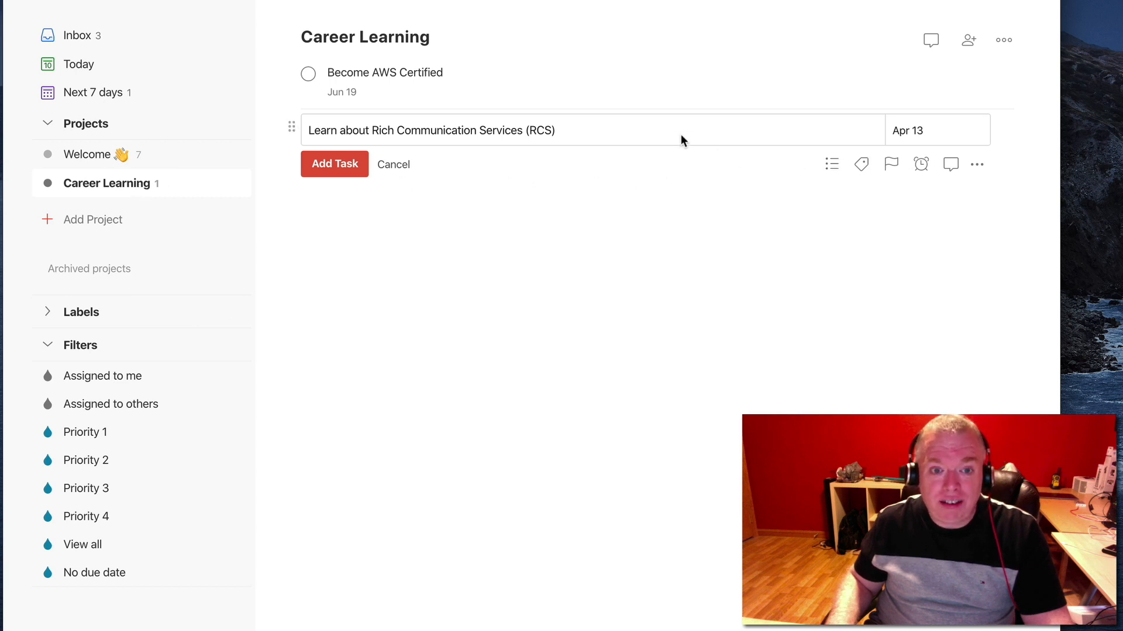
{"action": "left_click", "coordinate": [831, 164]}
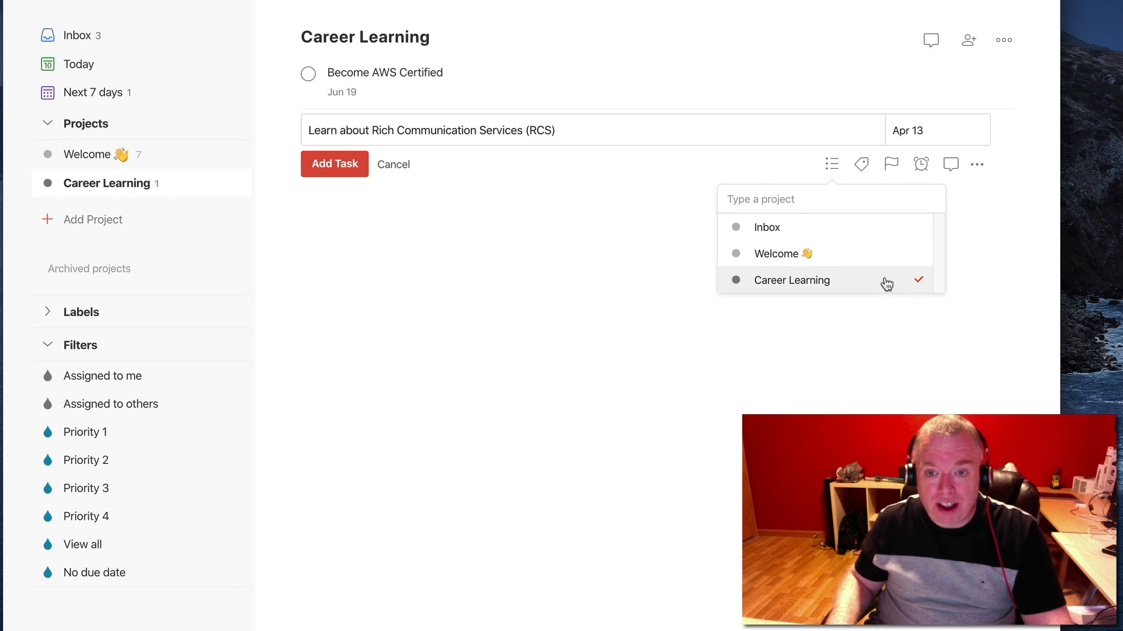
{"action": "left_click", "coordinate": [744, 159]}
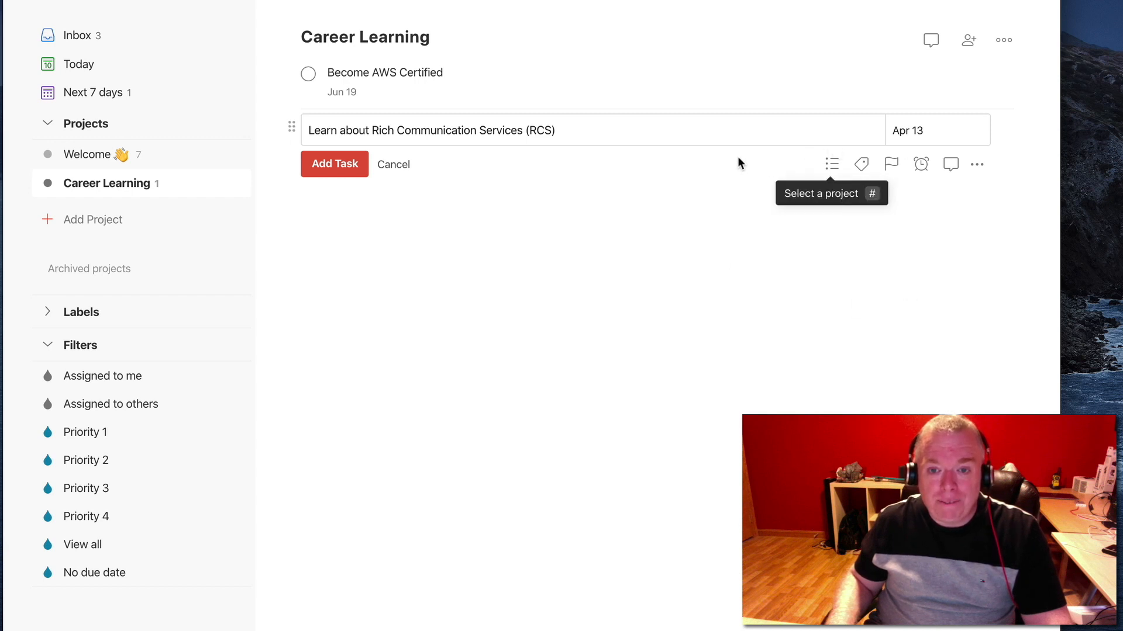
{"action": "left_click", "coordinate": [335, 164]}
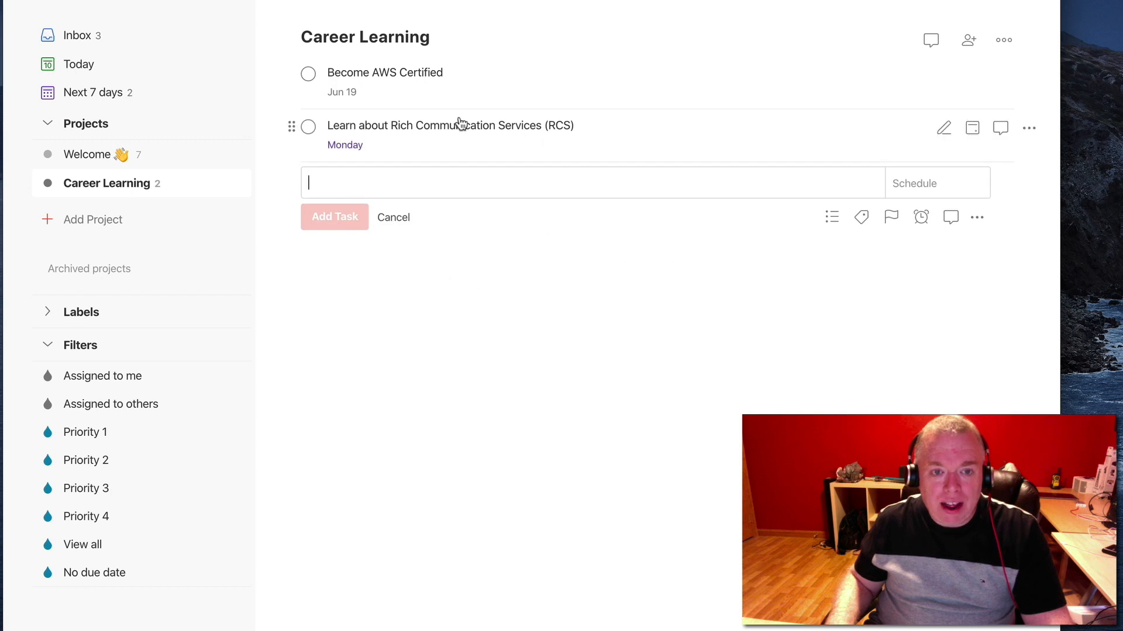
{"action": "left_click", "coordinate": [112, 90]}
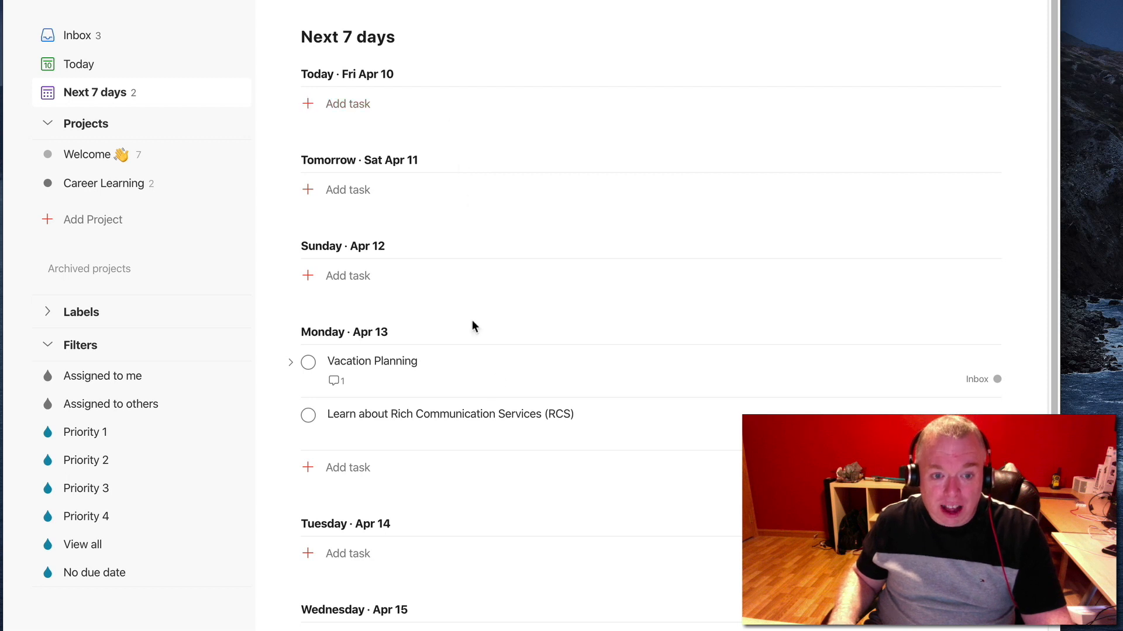
Create a new project named "Blog" with the Sky Blue color and add it to favorites
{"action": "left_click", "coordinate": [108, 183]}
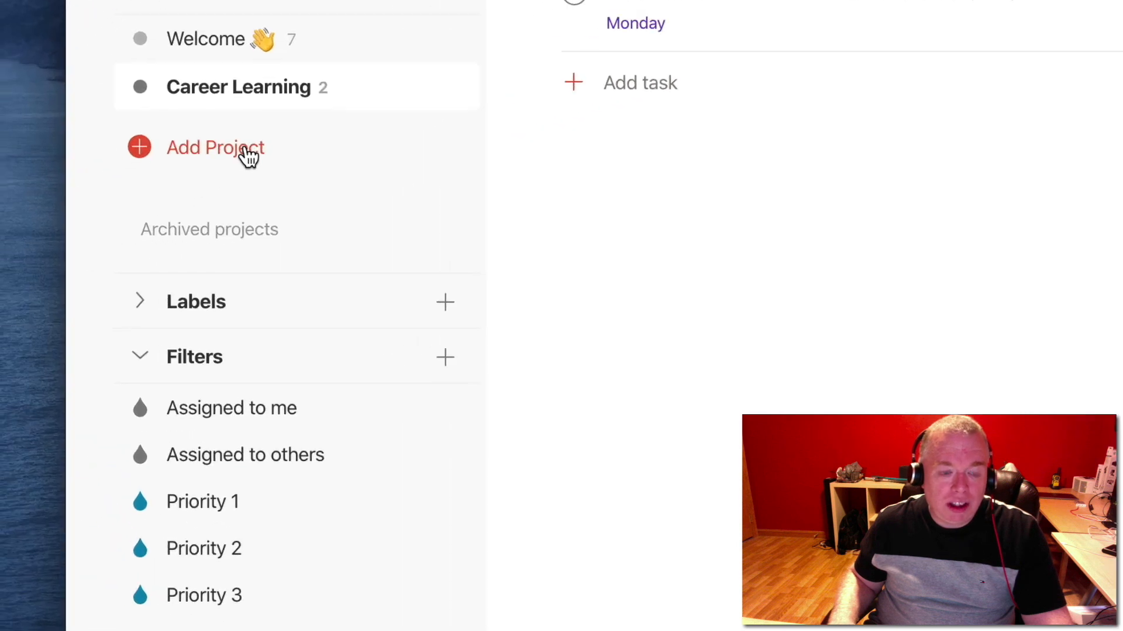
{"action": "left_click", "coordinate": [197, 153]}
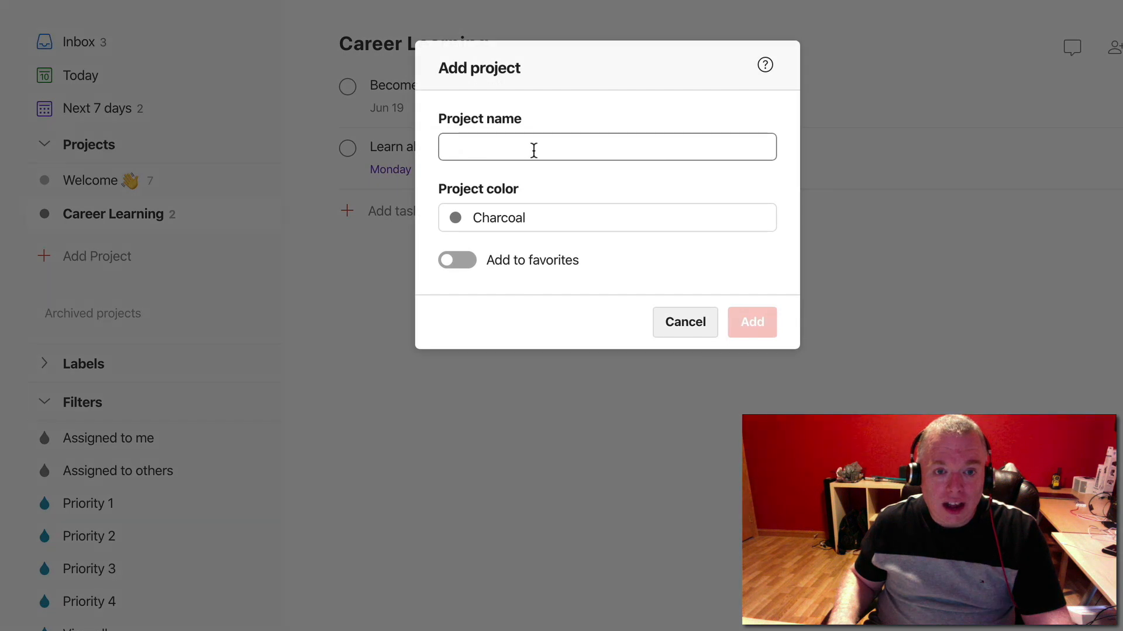
{"action": "left_click", "coordinate": [534, 150]}
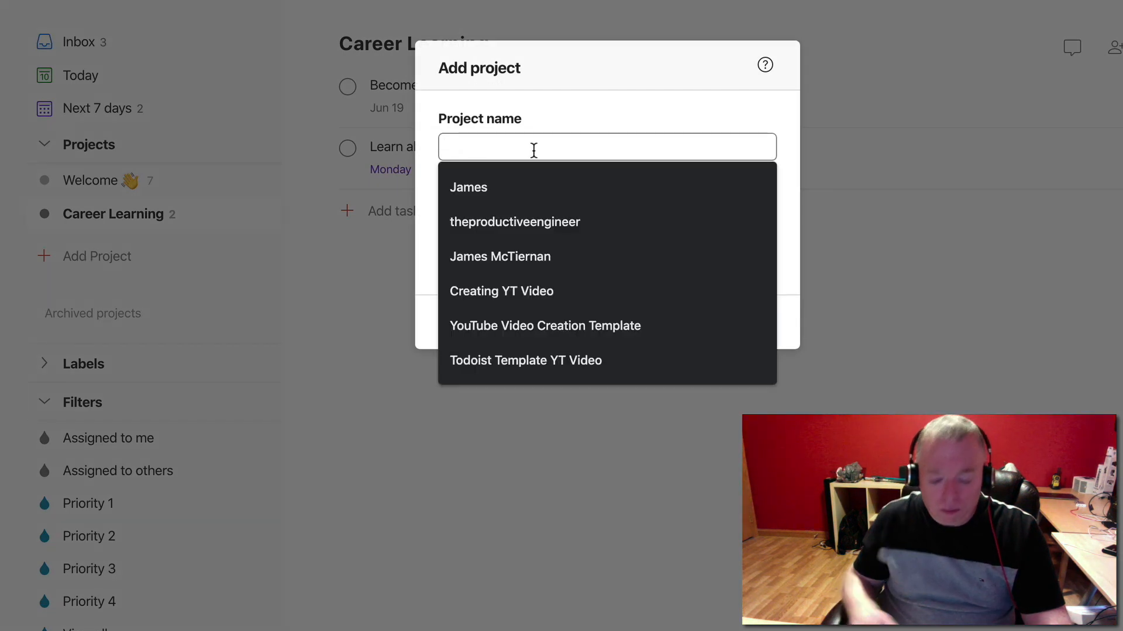
{"action": "type", "text": "Blog"}
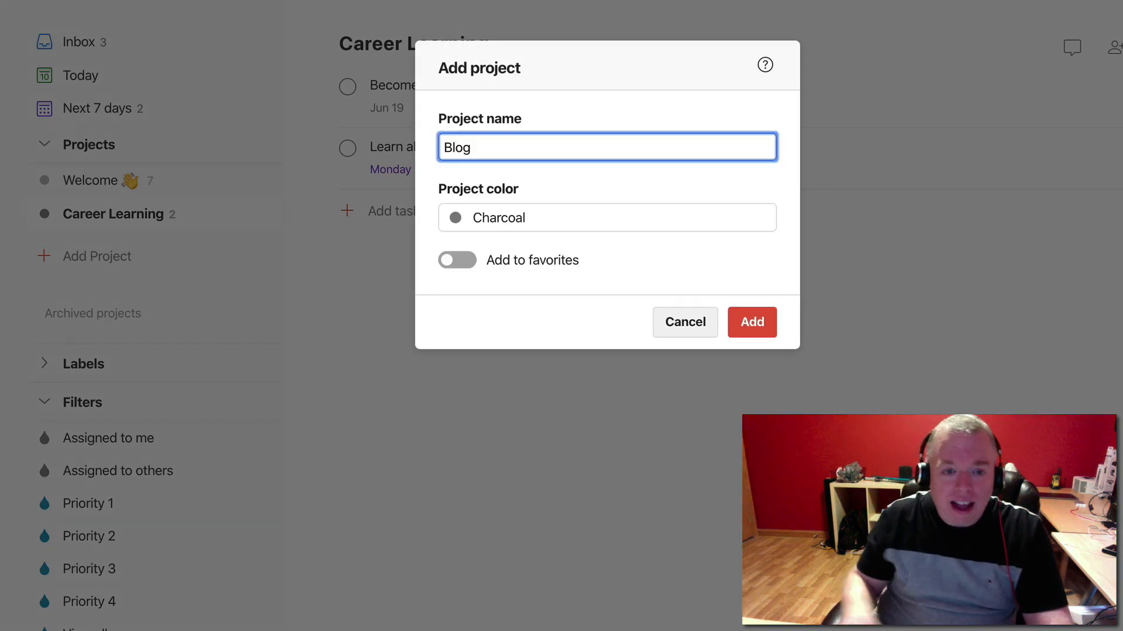
{"action": "left_click", "coordinate": [495, 226]}
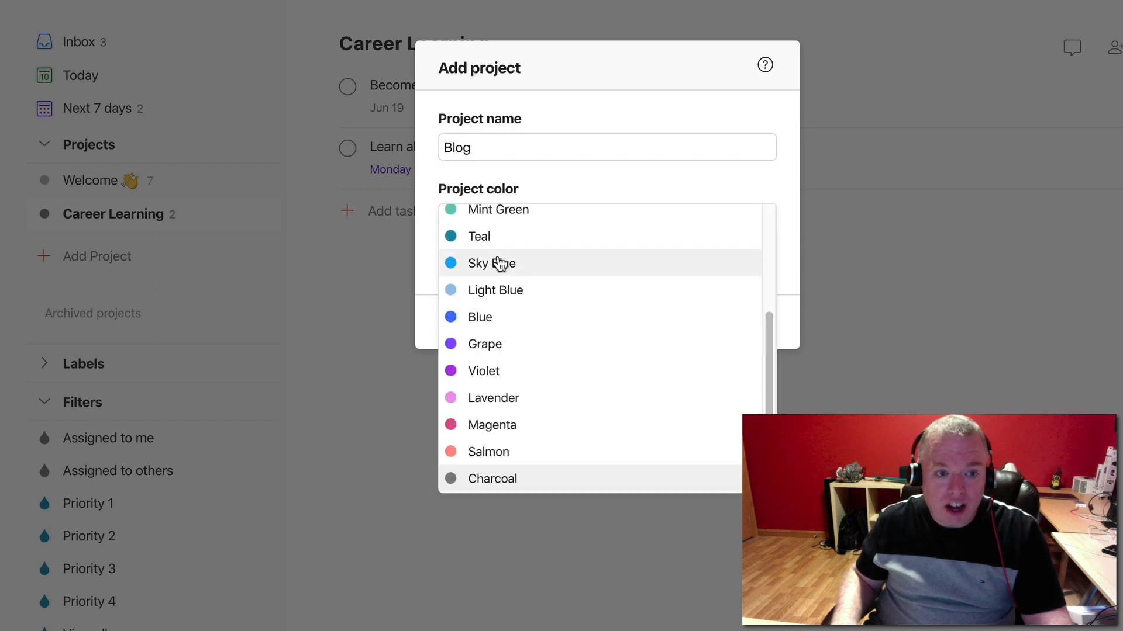
{"action": "left_click_drag", "start_coordinate": [498, 258], "coordinate": [501, 255]}
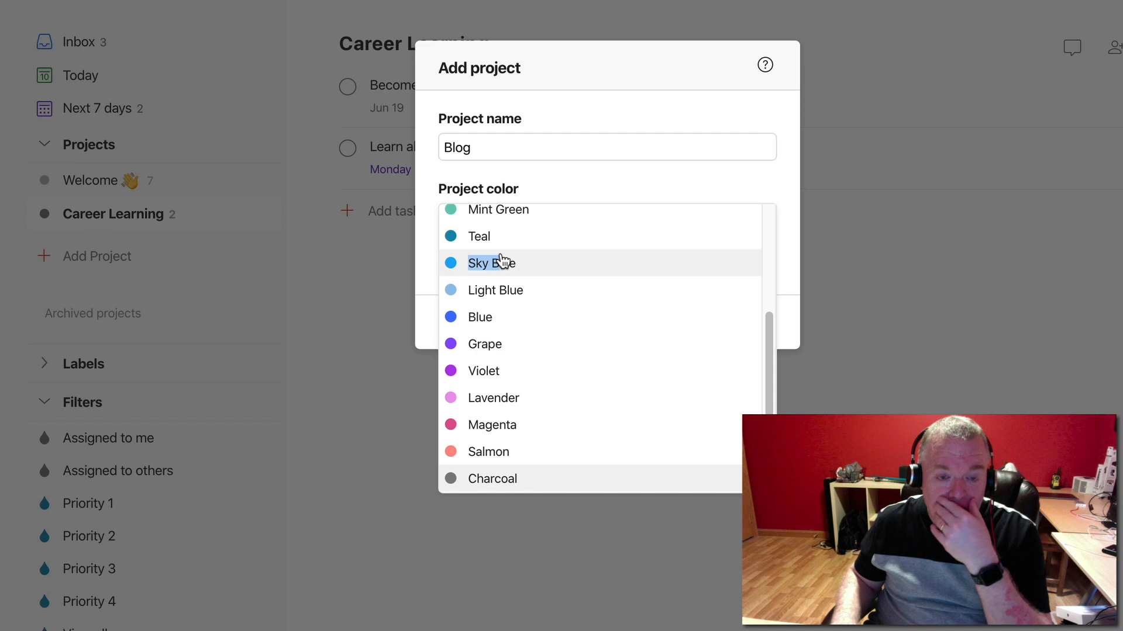
{"action": "left_click_drag", "start_coordinate": [501, 259], "coordinate": [501, 260]}
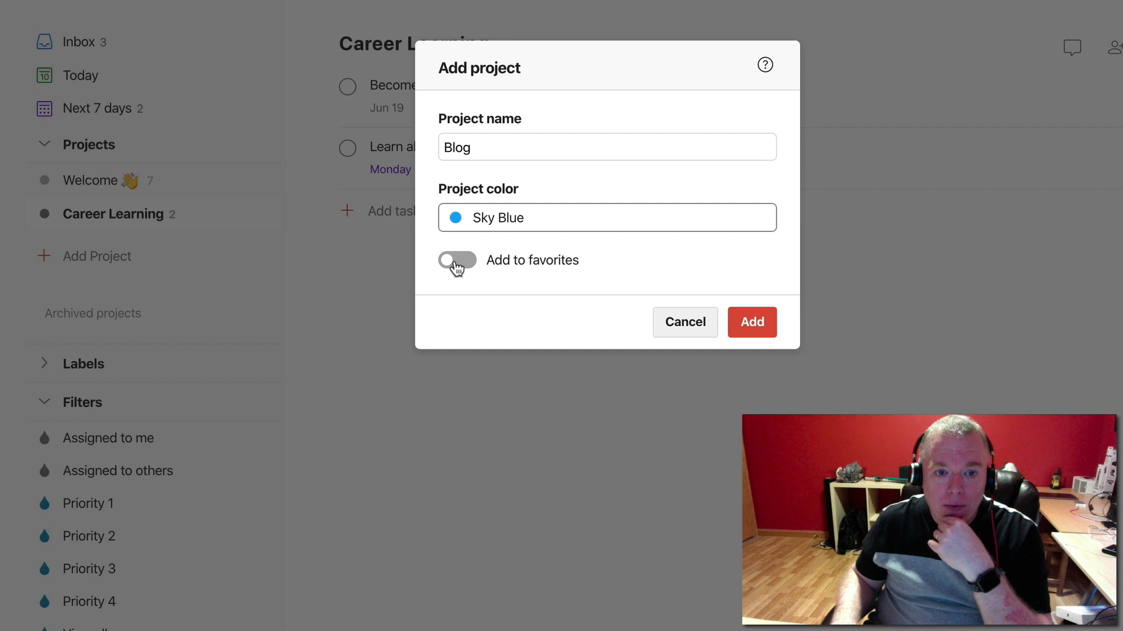
{"action": "left_click", "coordinate": [457, 263]}
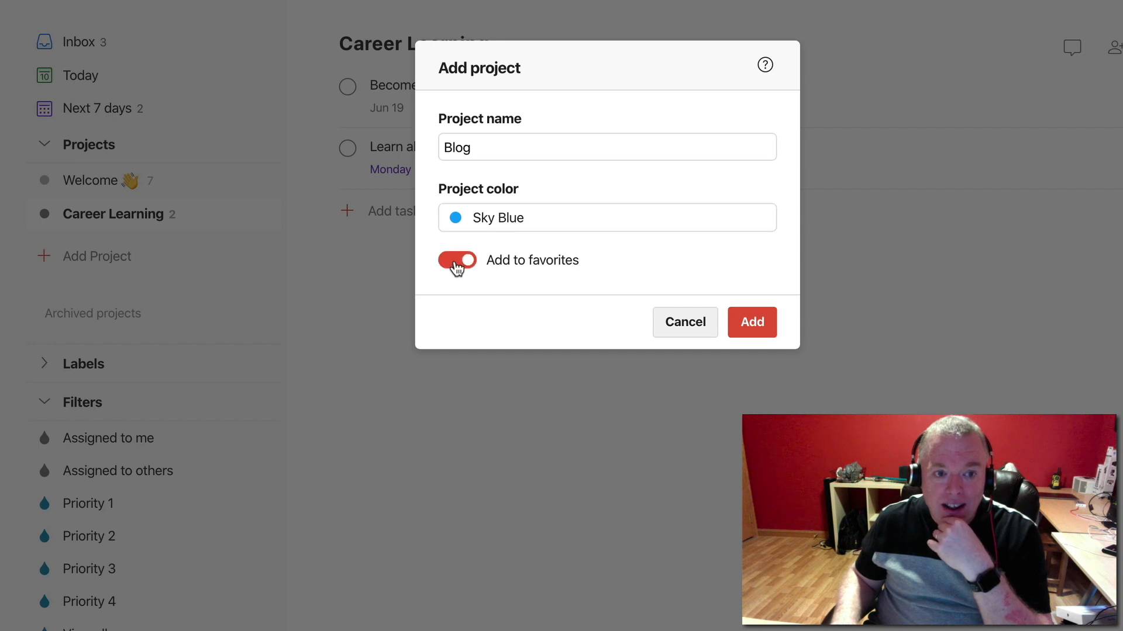
{"action": "left_click", "coordinate": [751, 330]}
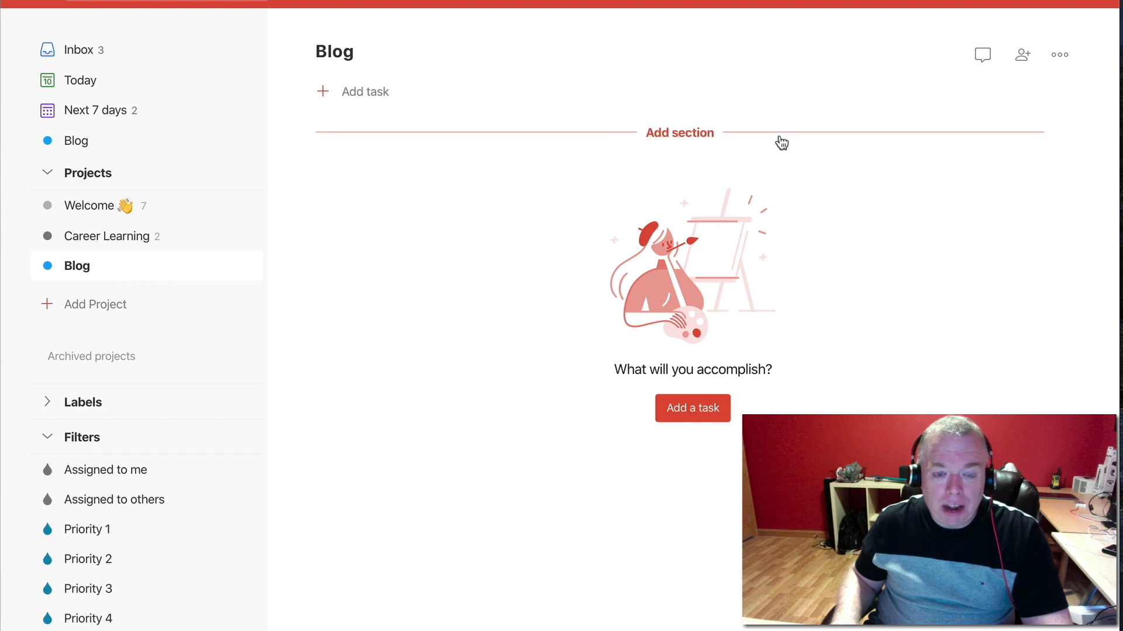
Start a new task in Blog named "Write blog post on Notion Habit Tracking" and schedule it for Apr 17
{"action": "left_click", "coordinate": [363, 101]}
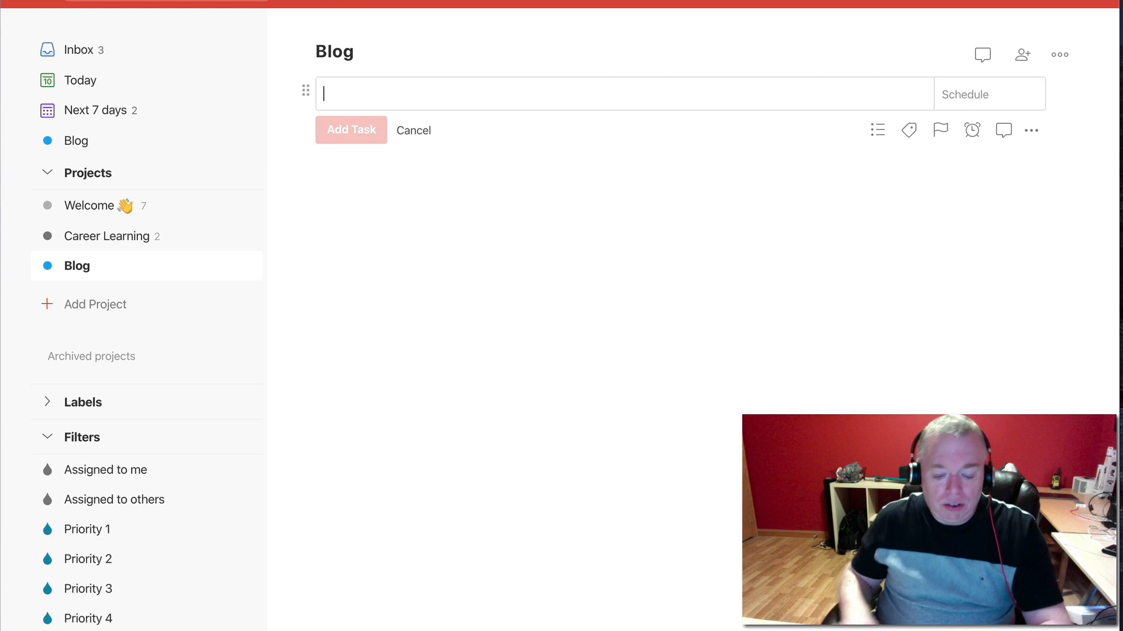
{"action": "type", "text": "Weri"}
{"action": "key", "text": "BackSpace"}
{"action": "key", "text": "BackSpace"}
{"action": "key", "text": "BackSpace"}
{"action": "type", "text": "rite blog"}
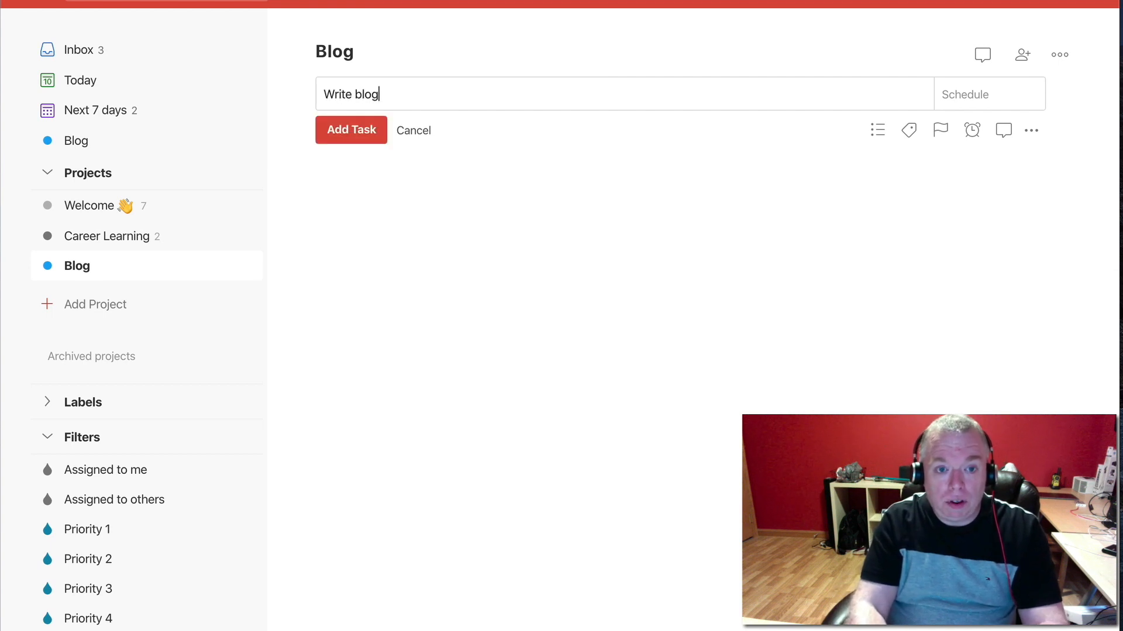
{"action": "type", "text": " post on NO"}
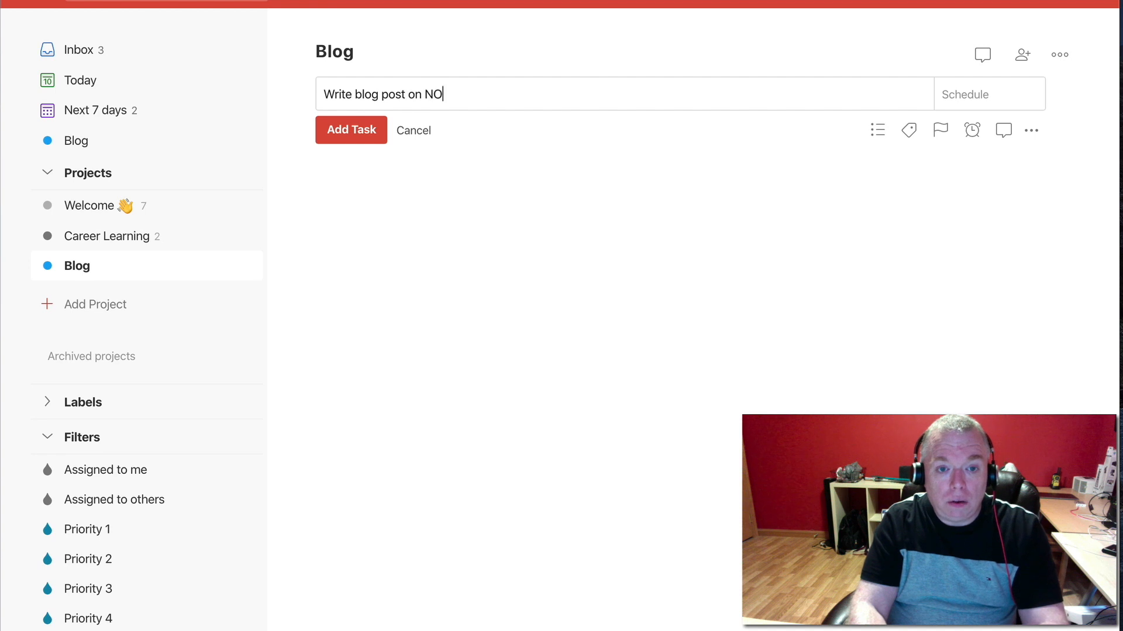
{"action": "type", "text": "tion "}
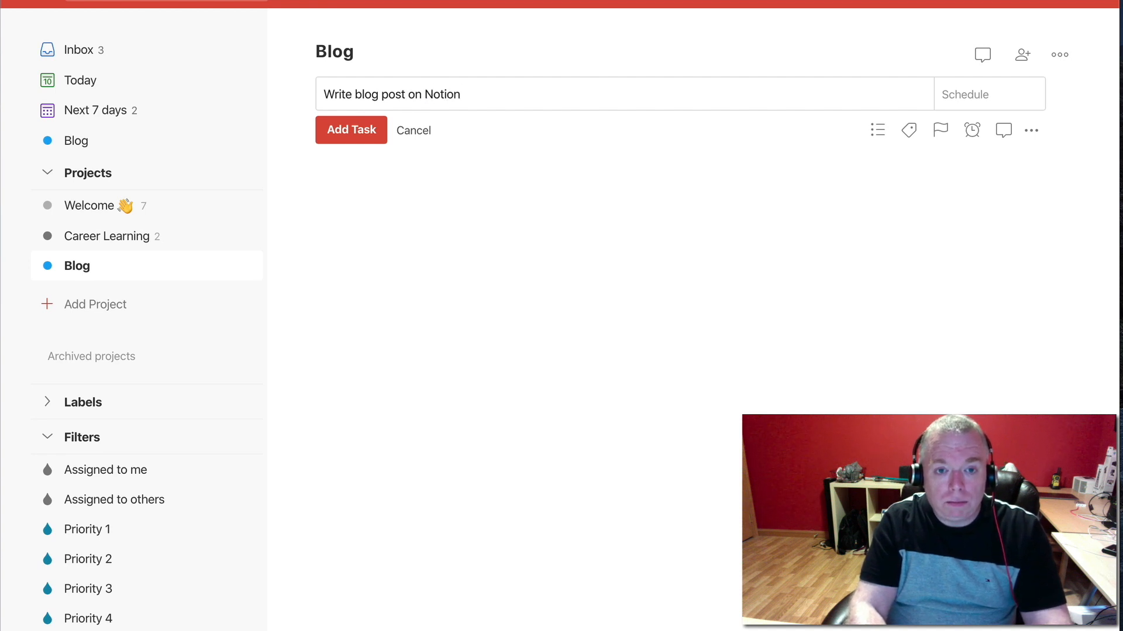
{"action": "type", "text": "Habit Tracking"}
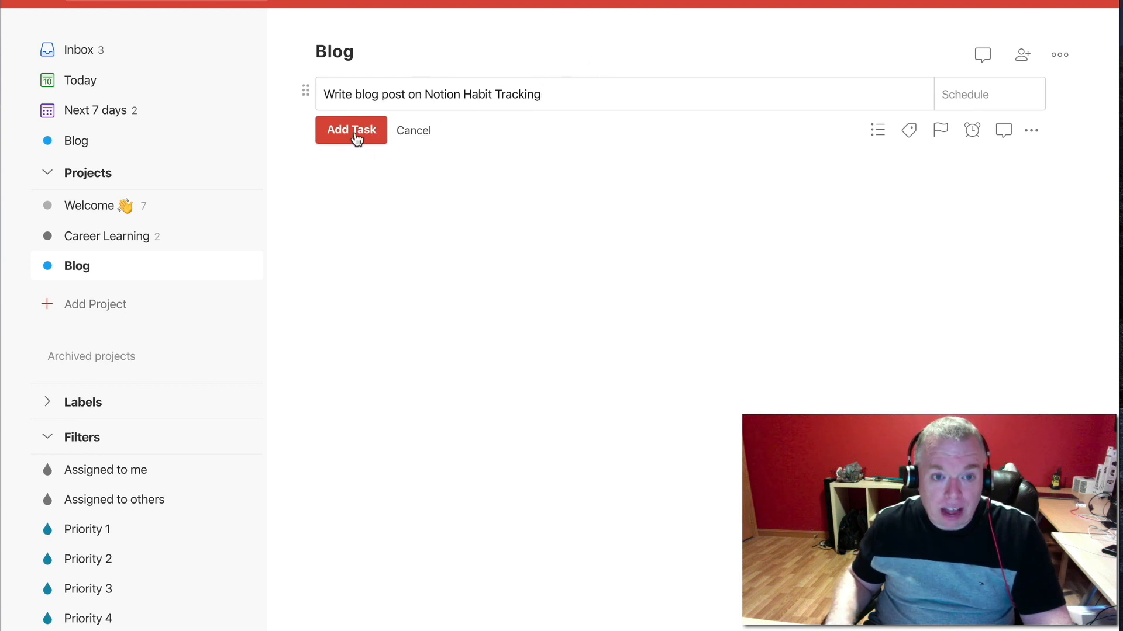
{"action": "left_click", "coordinate": [965, 104]}
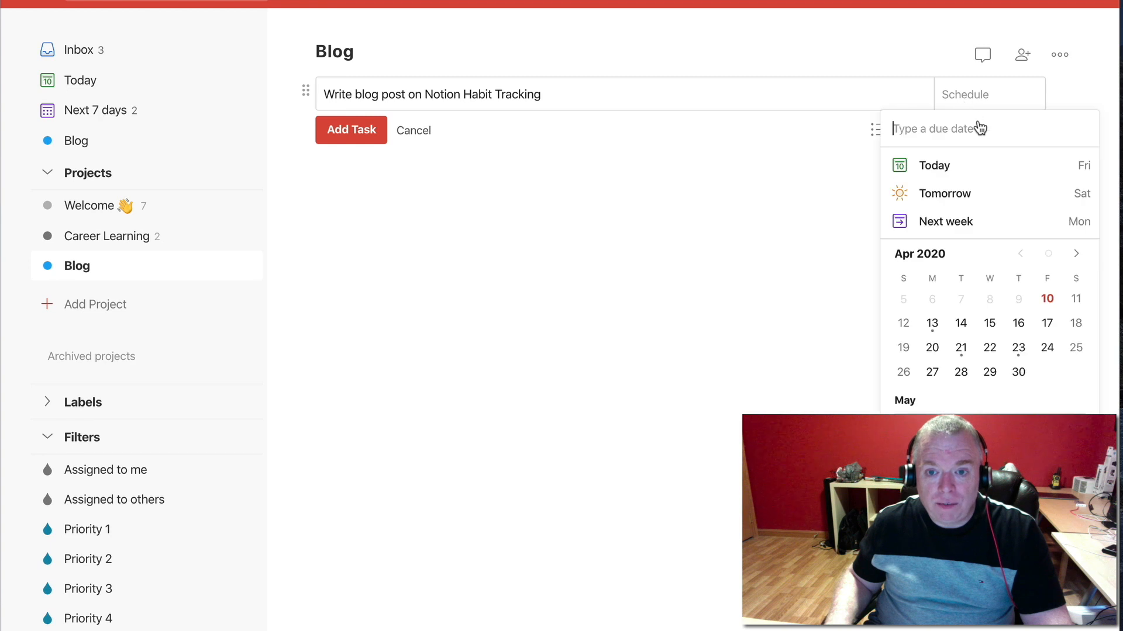
{"action": "left_click", "coordinate": [1048, 325]}
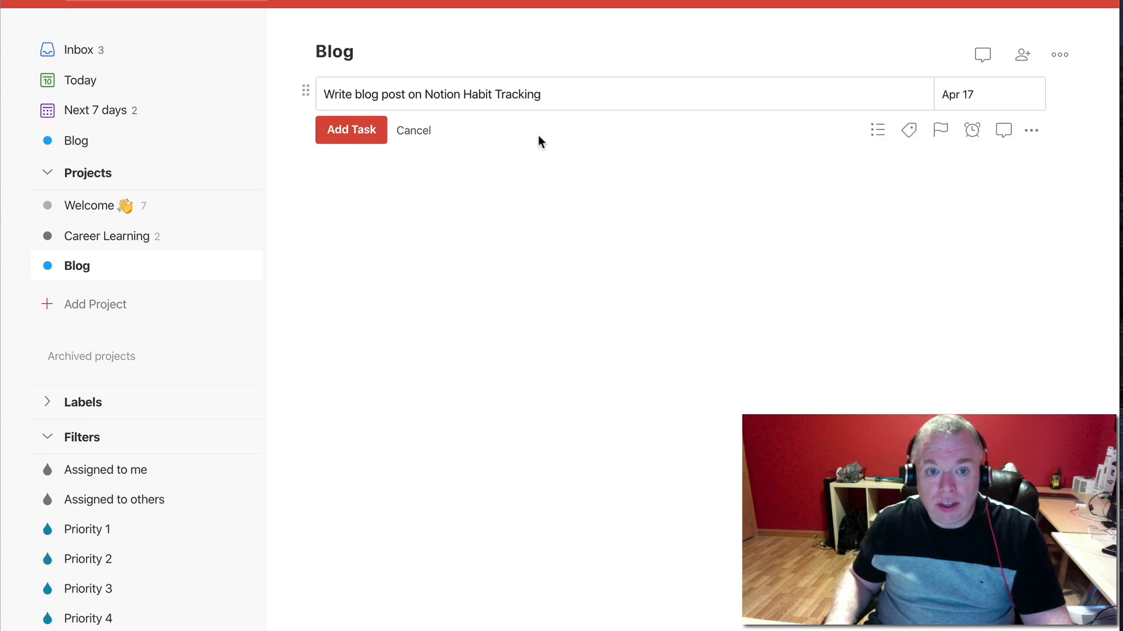
Create the label "blog" and assign it to the new task, and set the task's priority to Priority 3
{"action": "left_click", "coordinate": [910, 131]}
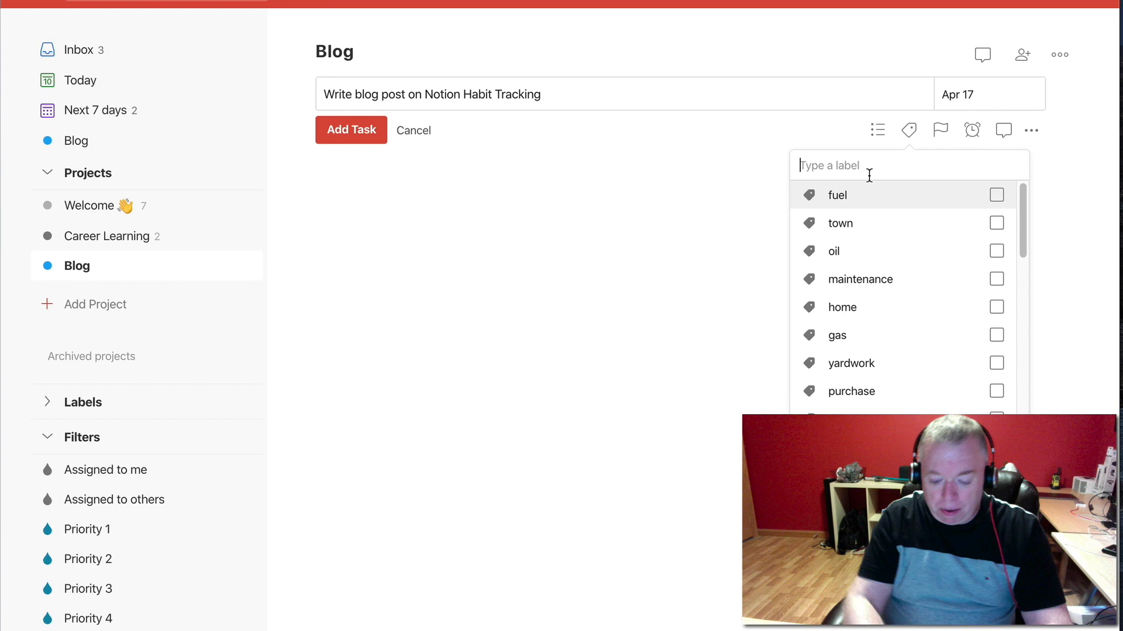
{"action": "type", "text": "blog"}
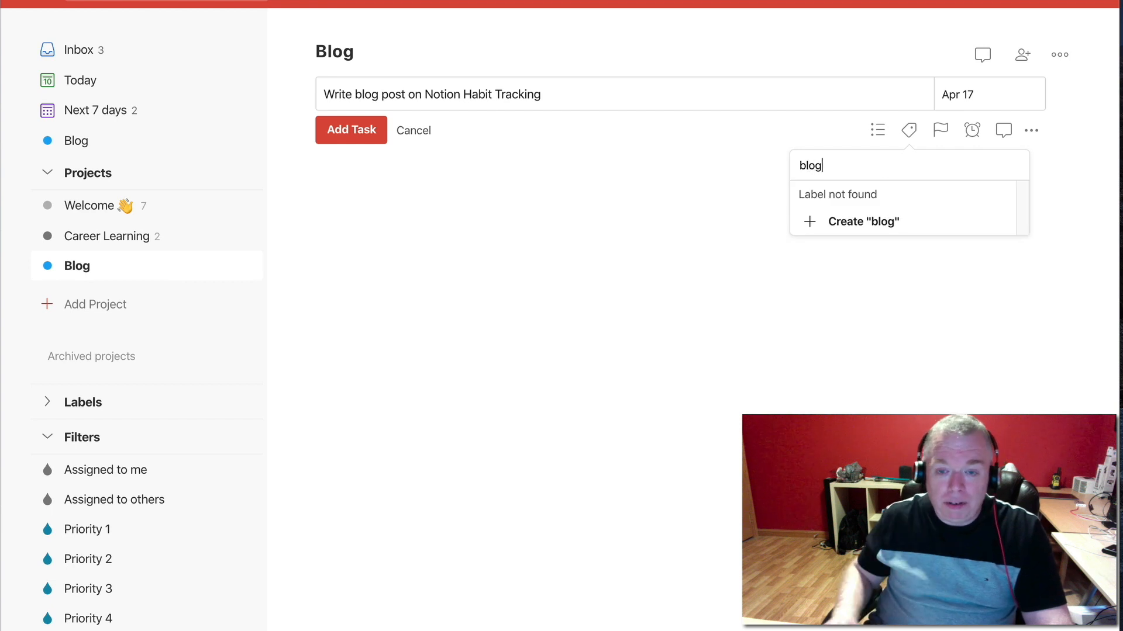
{"action": "left_click", "coordinate": [895, 221]}
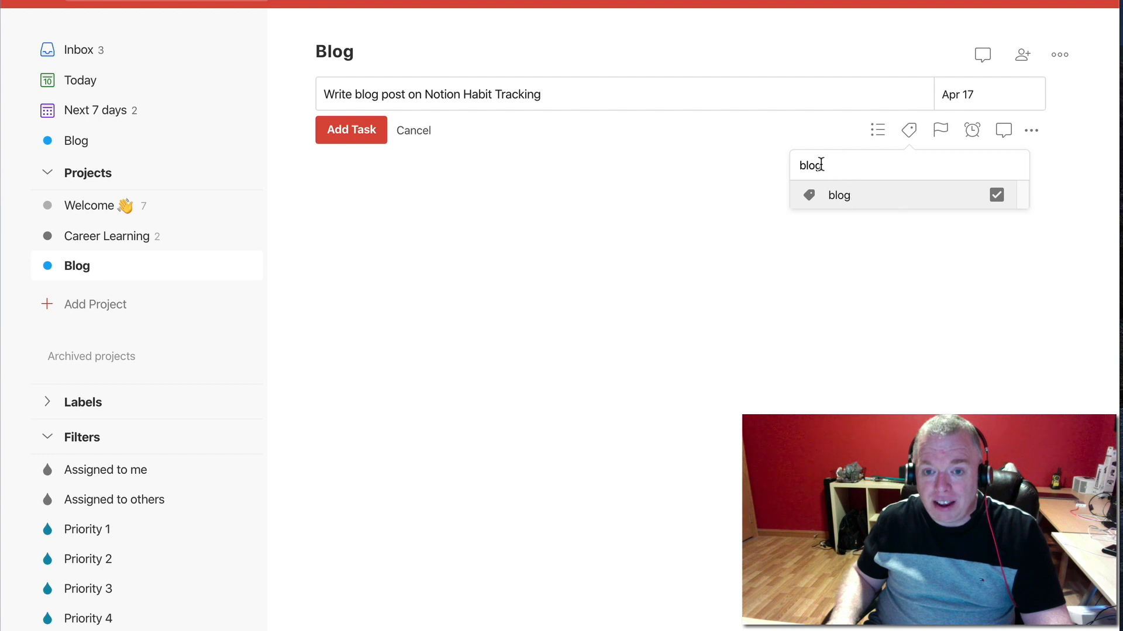
{"action": "left_click", "coordinate": [995, 198]}
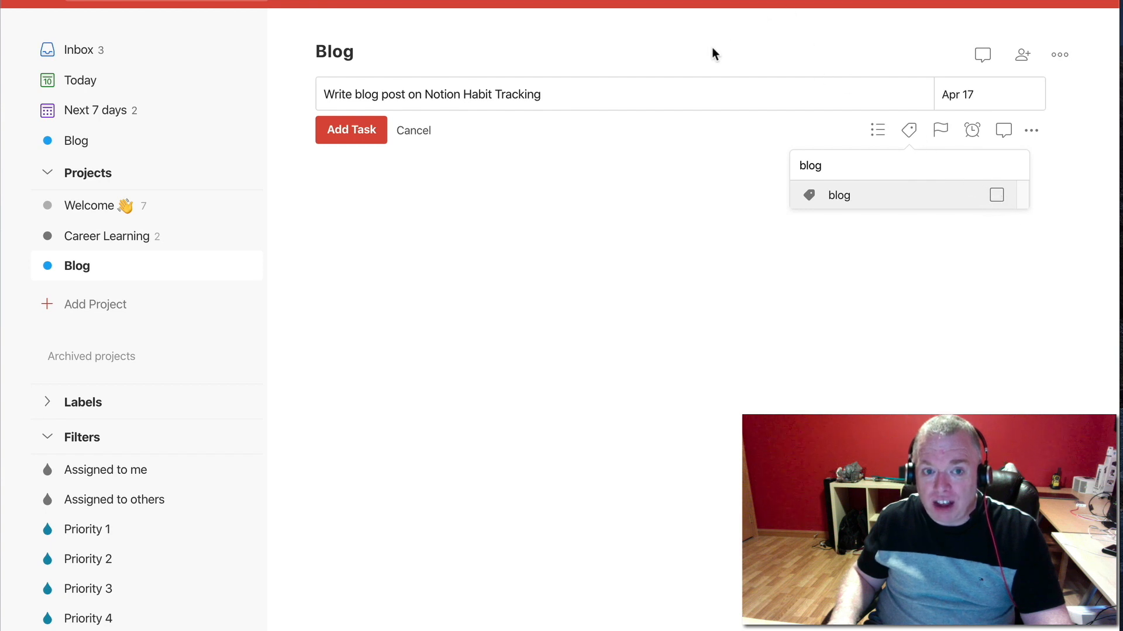
{"action": "left_click", "coordinate": [997, 199]}
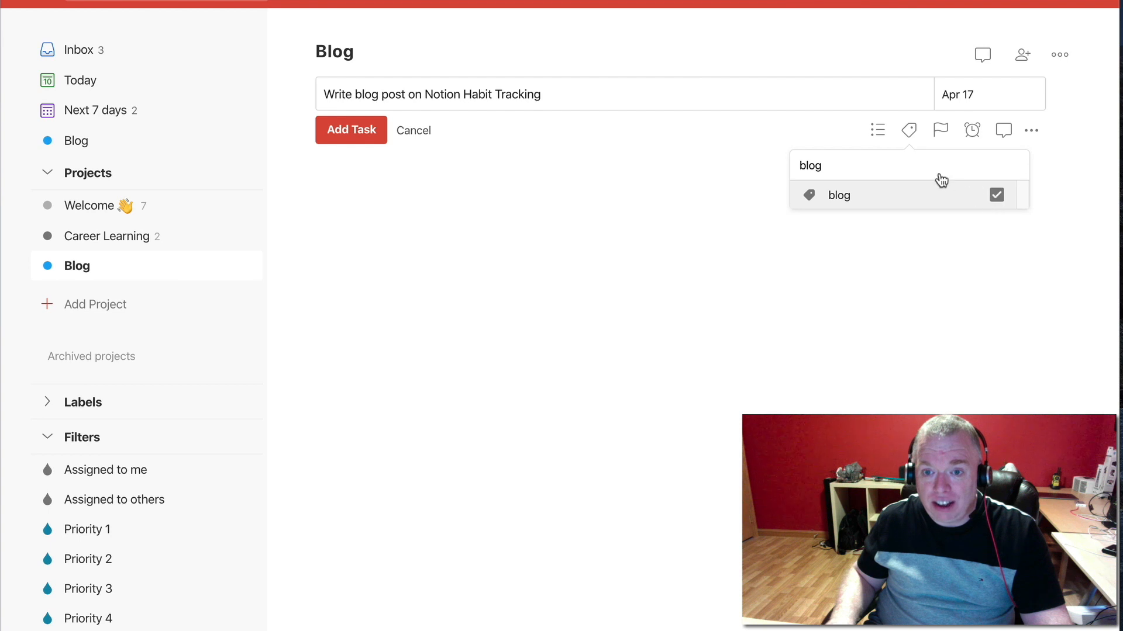
{"action": "left_click", "coordinate": [939, 135]}
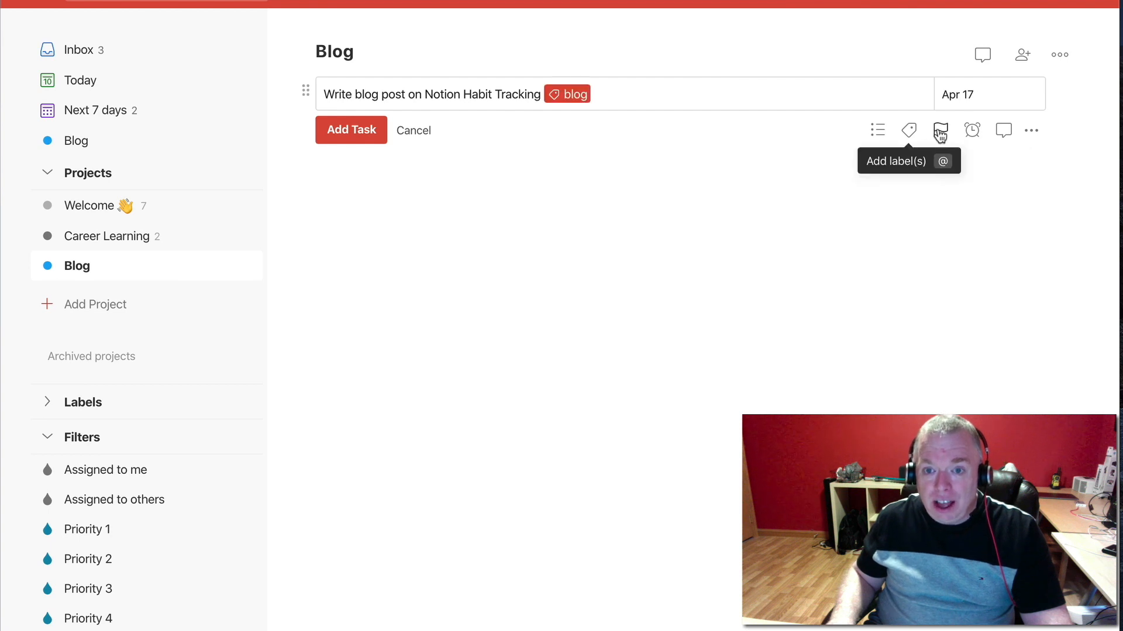
{"action": "left_click", "coordinate": [940, 133]}
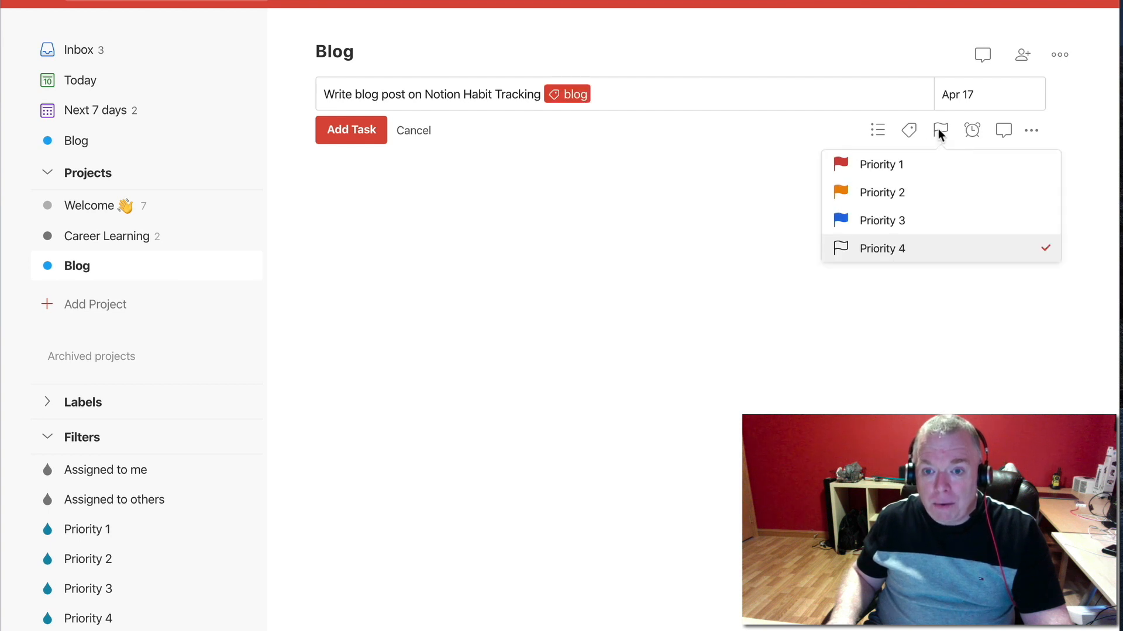
{"action": "left_click", "coordinate": [927, 227]}
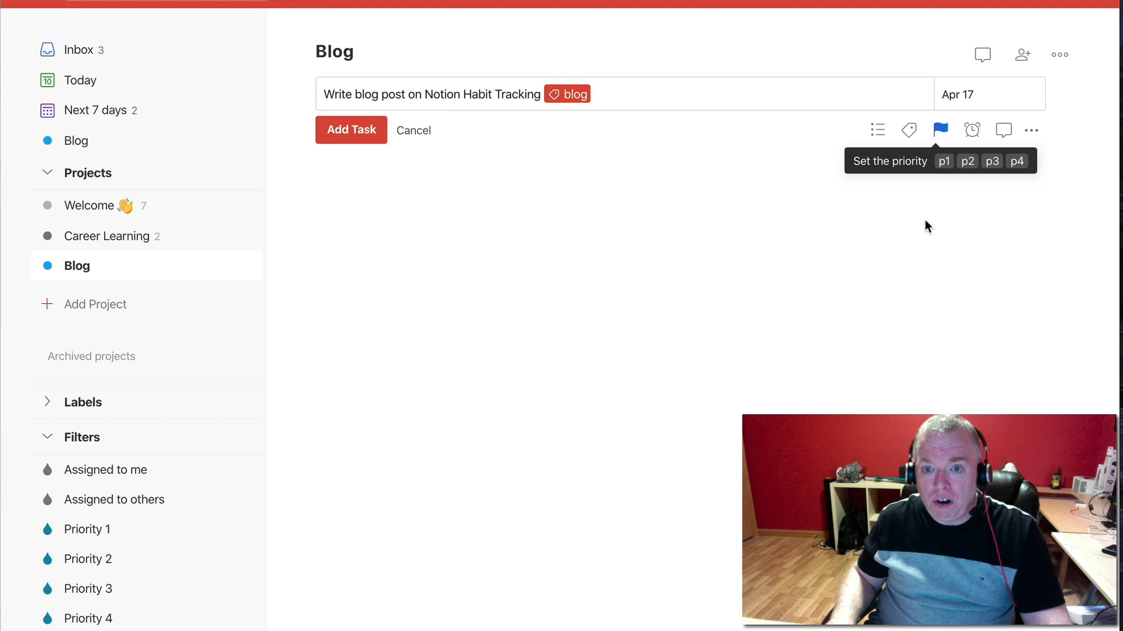
Examine the task's reminder types, date and time and location, including the location entry options
{"action": "left_click", "coordinate": [972, 131]}
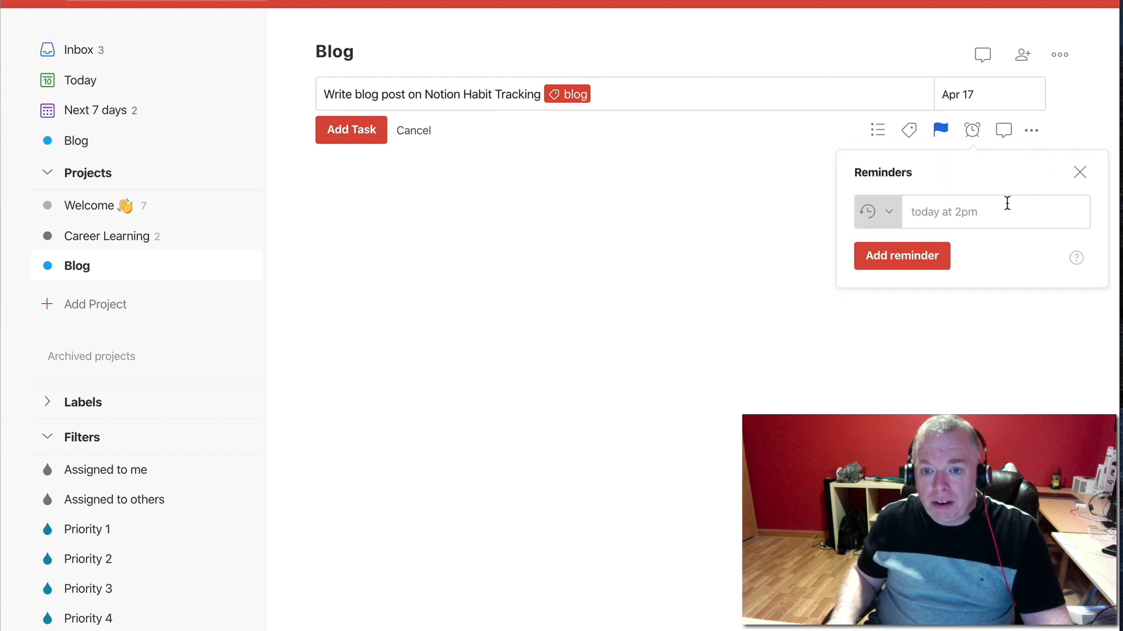
{"action": "left_click", "coordinate": [889, 213]}
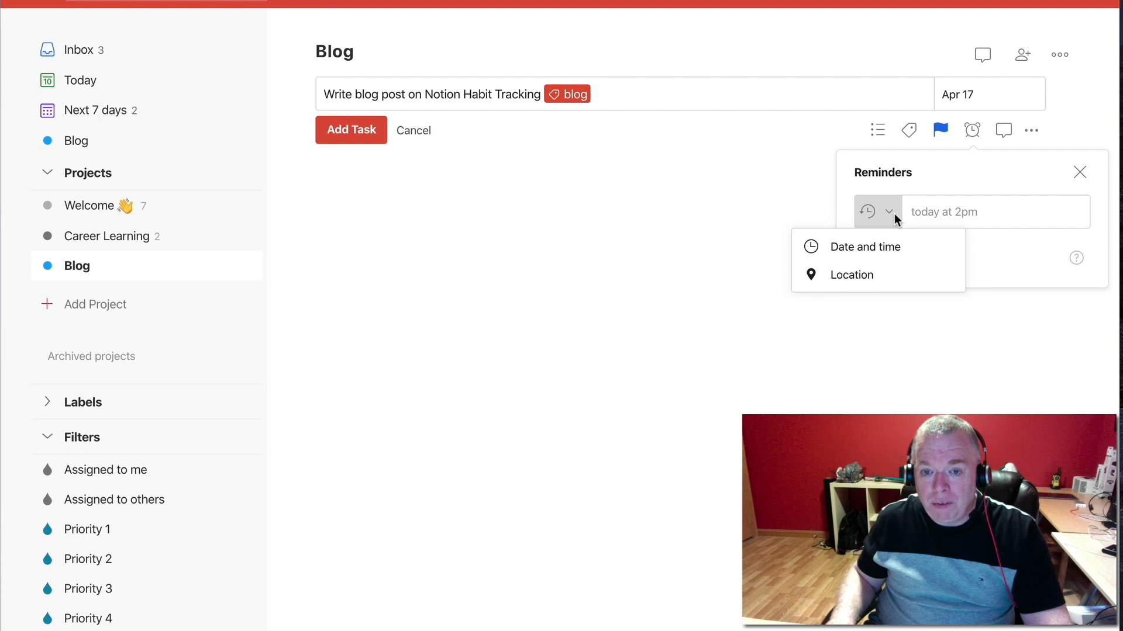
{"action": "left_click", "coordinate": [889, 246]}
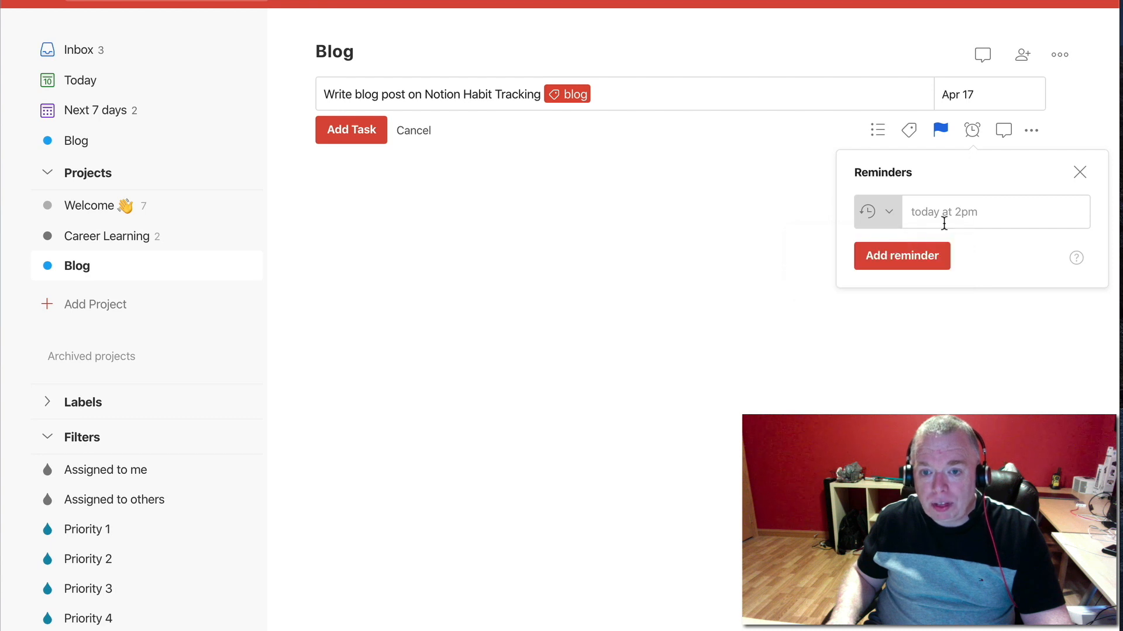
{"action": "left_click", "coordinate": [886, 217]}
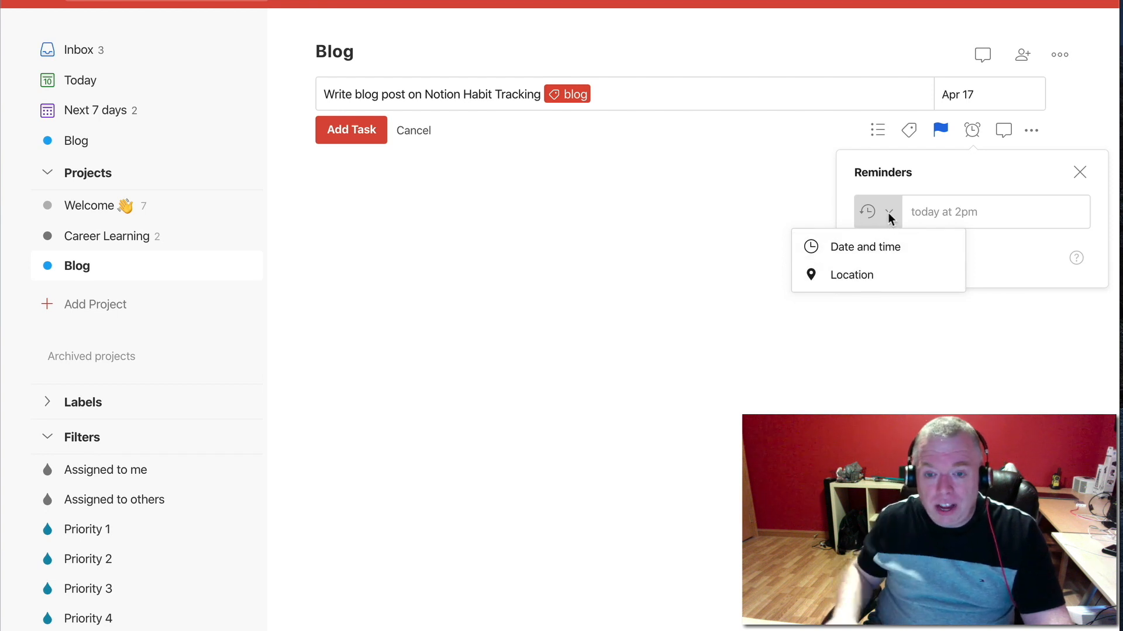
{"action": "left_click", "coordinate": [876, 274]}
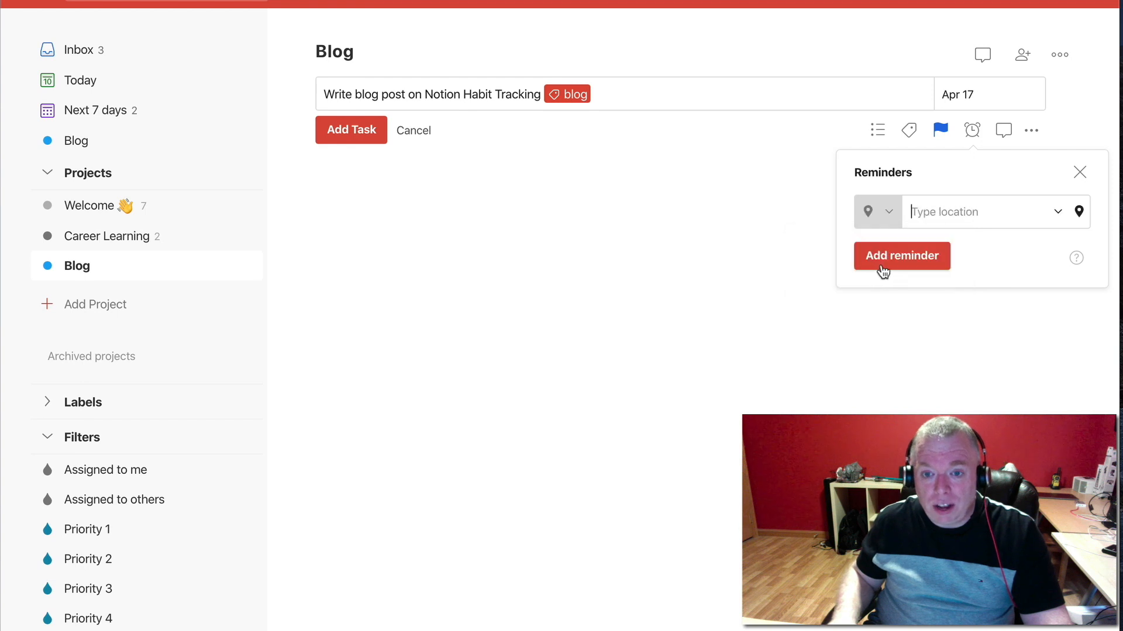
{"action": "left_click", "coordinate": [1057, 213]}
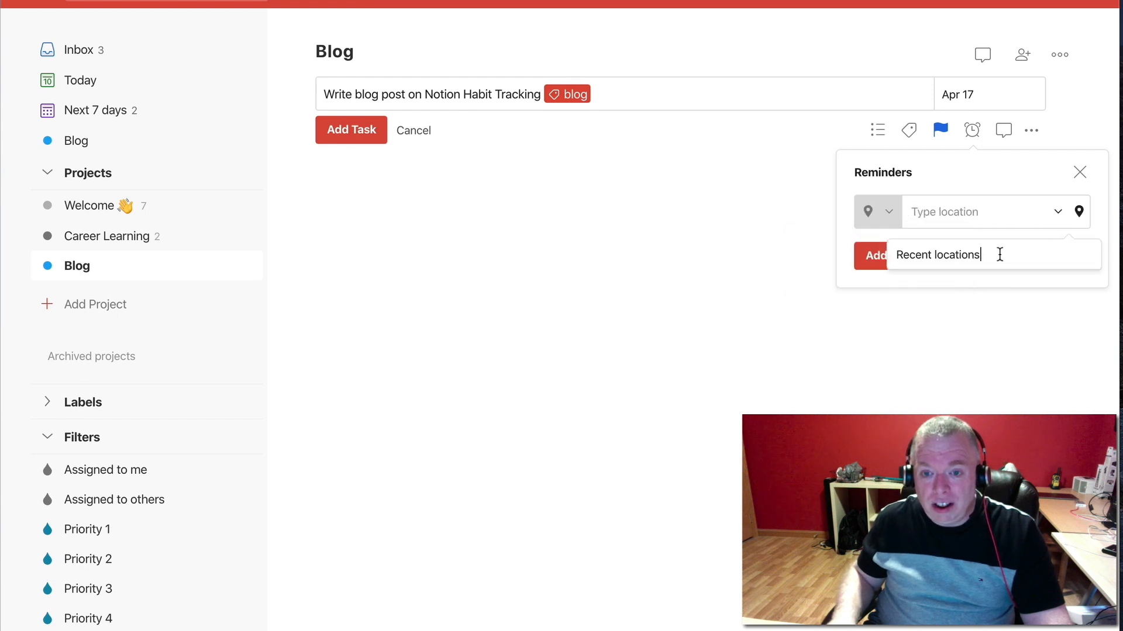
{"action": "left_click", "coordinate": [1079, 215]}
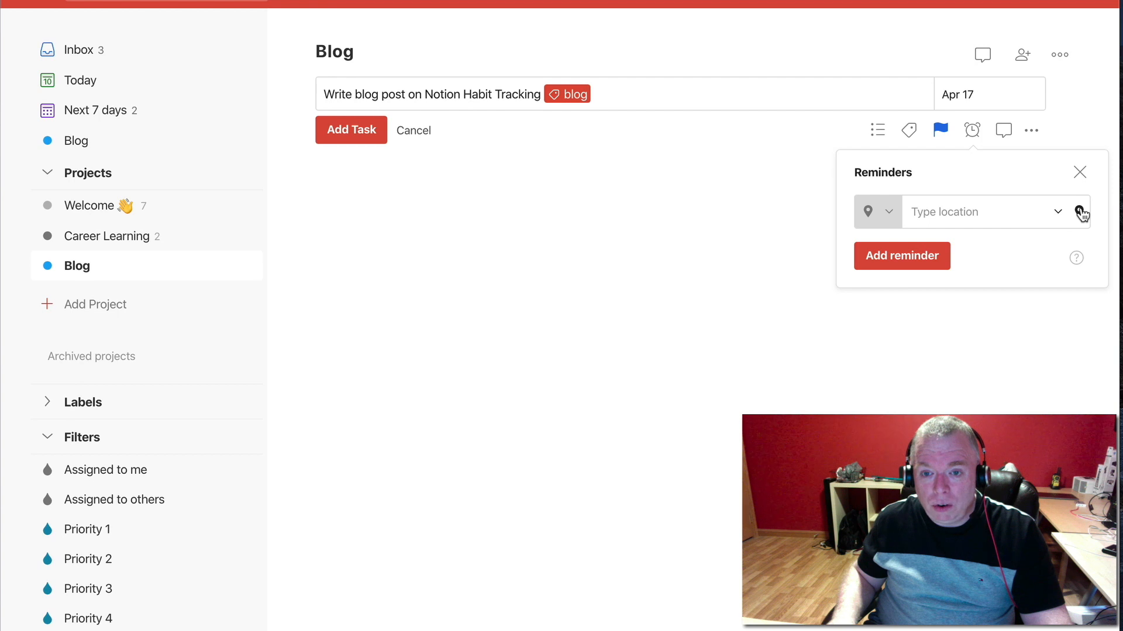
{"action": "left_click", "coordinate": [1079, 213]}
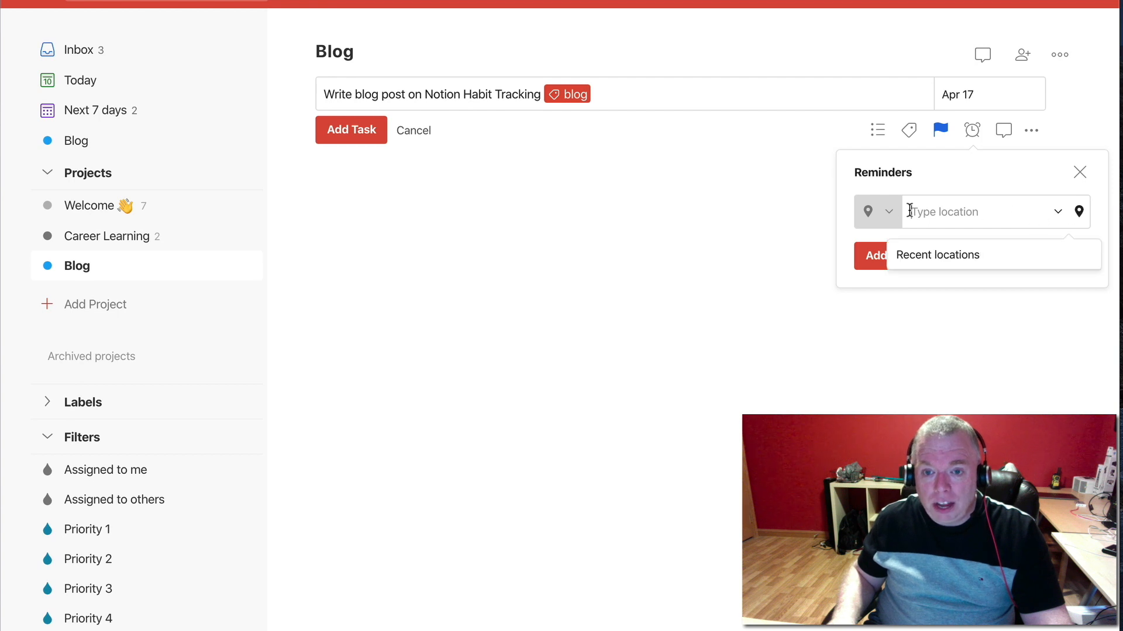
Add a date and time reminder to the task for "next thursday @ 2pm"
{"action": "left_click", "coordinate": [888, 214]}
{"action": "left_click", "coordinate": [887, 246]}
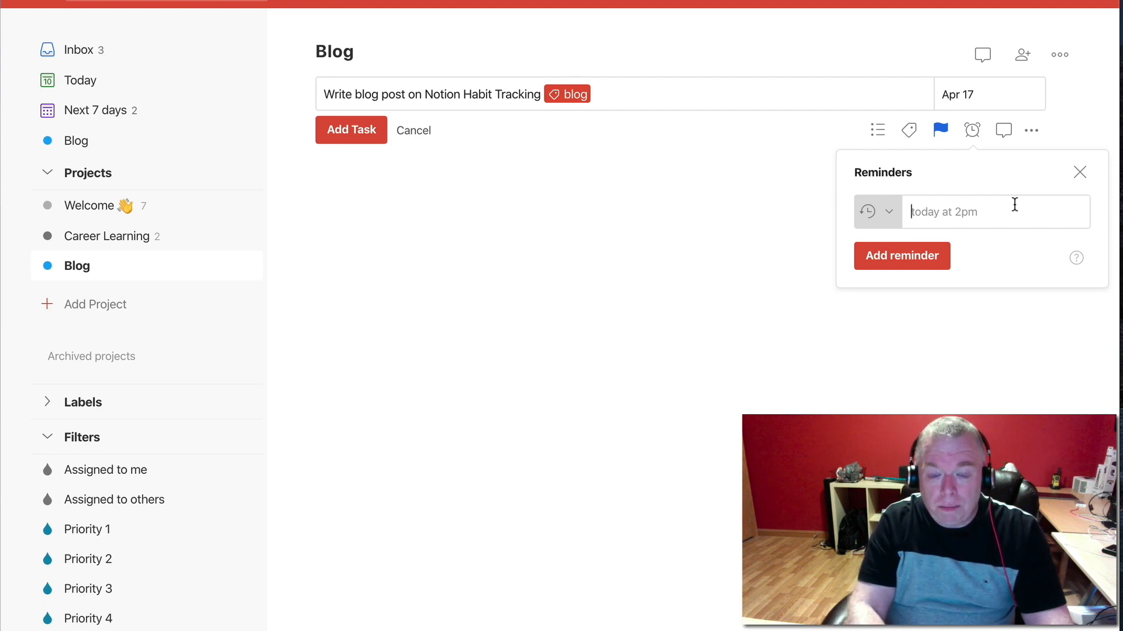
{"action": "type", "text": "next F thursday"}
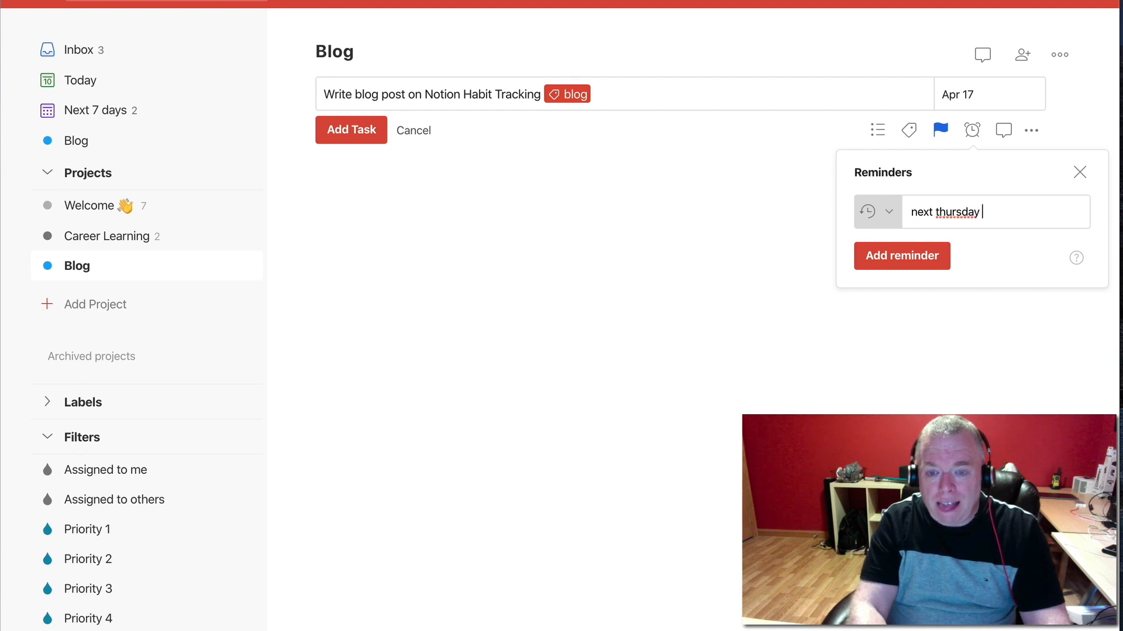
{"action": "type", "text": " @ 2pm"}
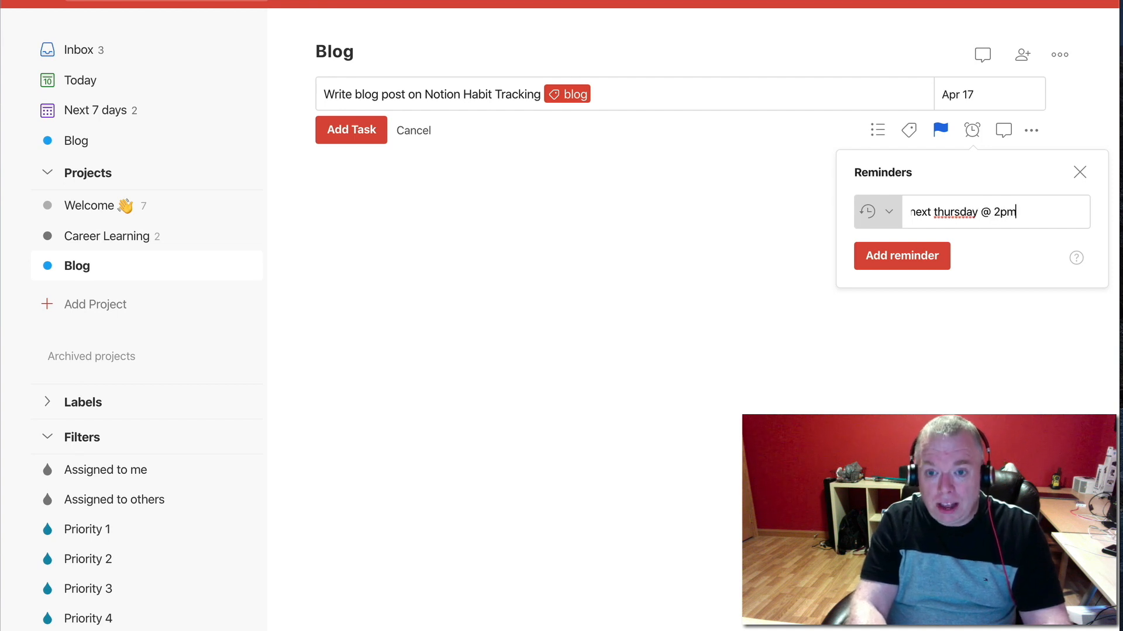
{"action": "left_click", "coordinate": [904, 267]}
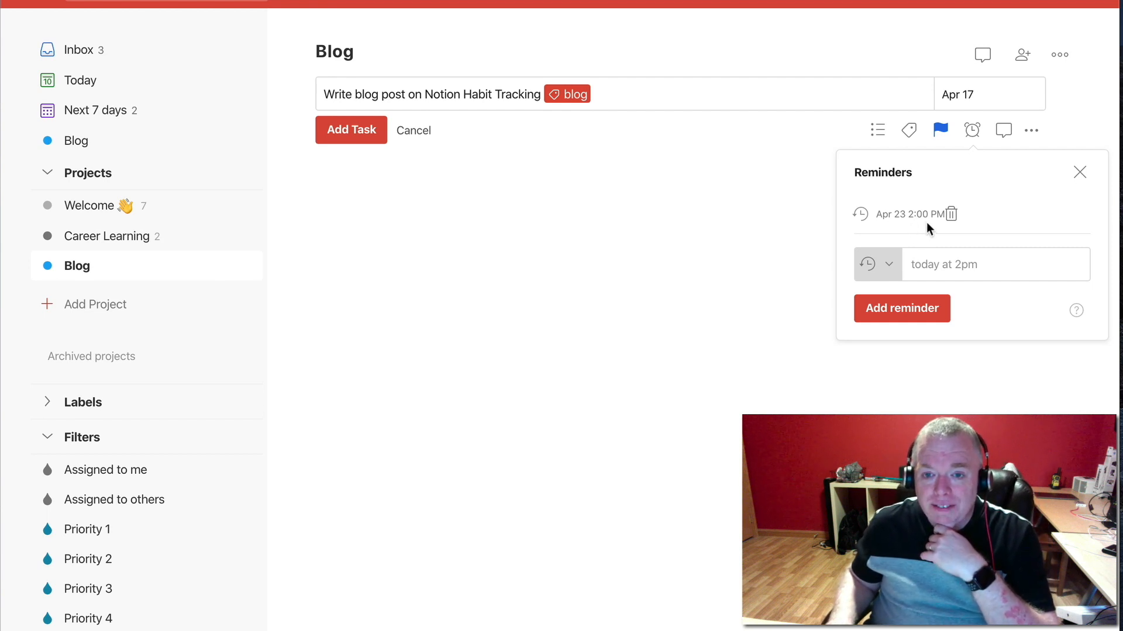
Delete the task's date and time reminder and leave the reminder settings
{"action": "left_click", "coordinate": [928, 316]}
{"action": "left_click", "coordinate": [778, 146]}
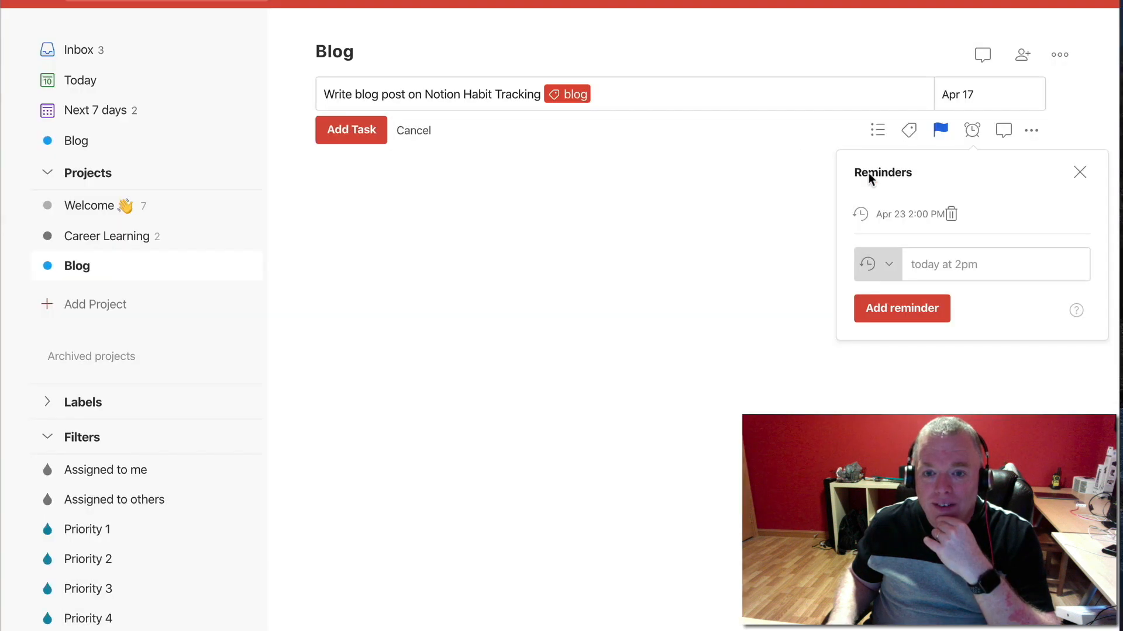
{"action": "left_click", "coordinate": [951, 217]}
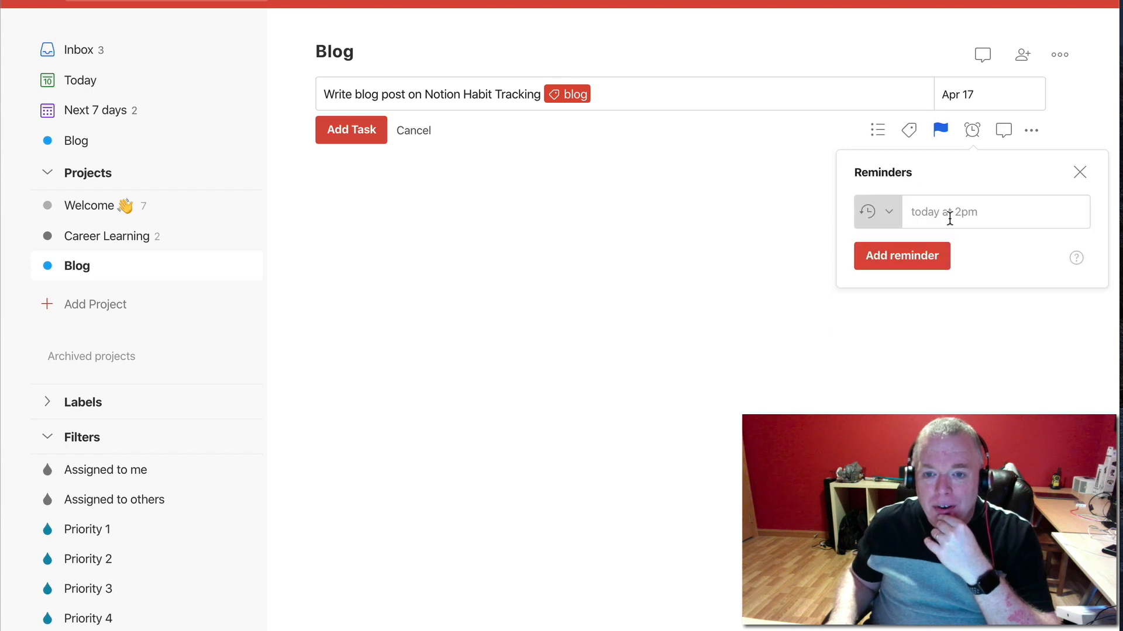
{"action": "left_click", "coordinate": [1080, 175]}
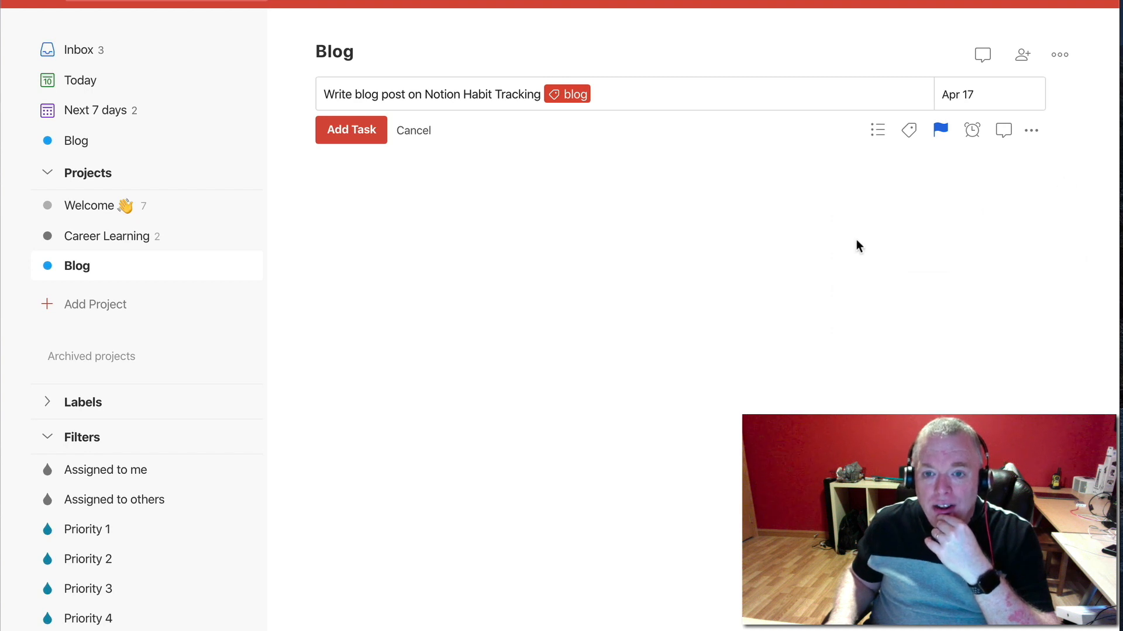
Check the quick comment and additional options of the new task, and add the task to the Blog project
{"action": "left_click", "coordinate": [1004, 131]}
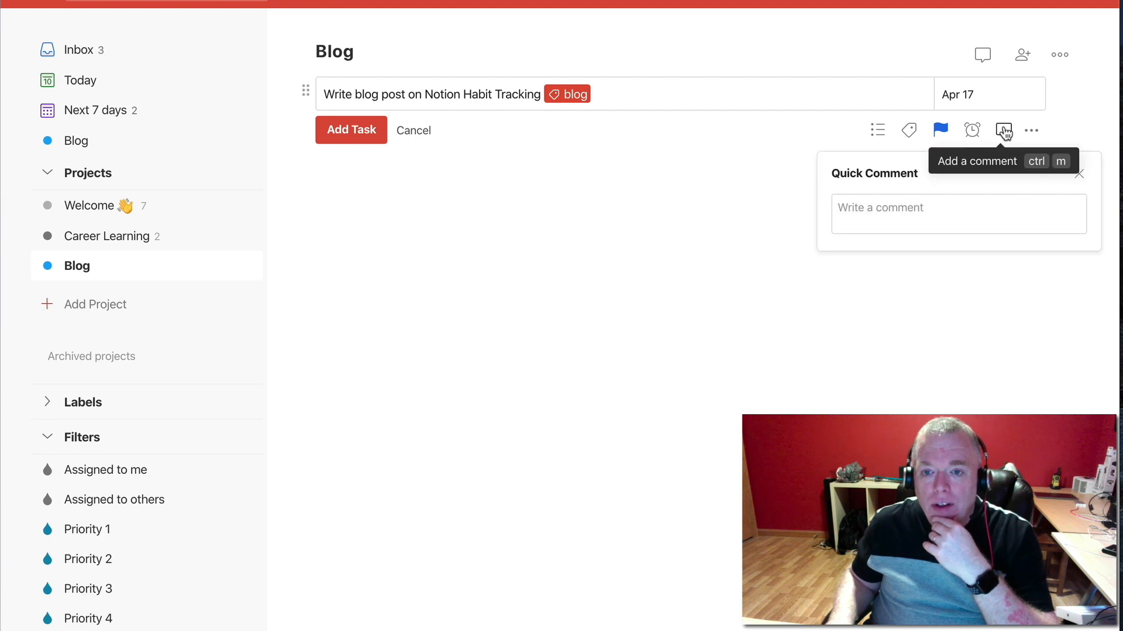
{"action": "left_click", "coordinate": [1004, 132]}
{"action": "left_click", "coordinate": [1032, 131]}
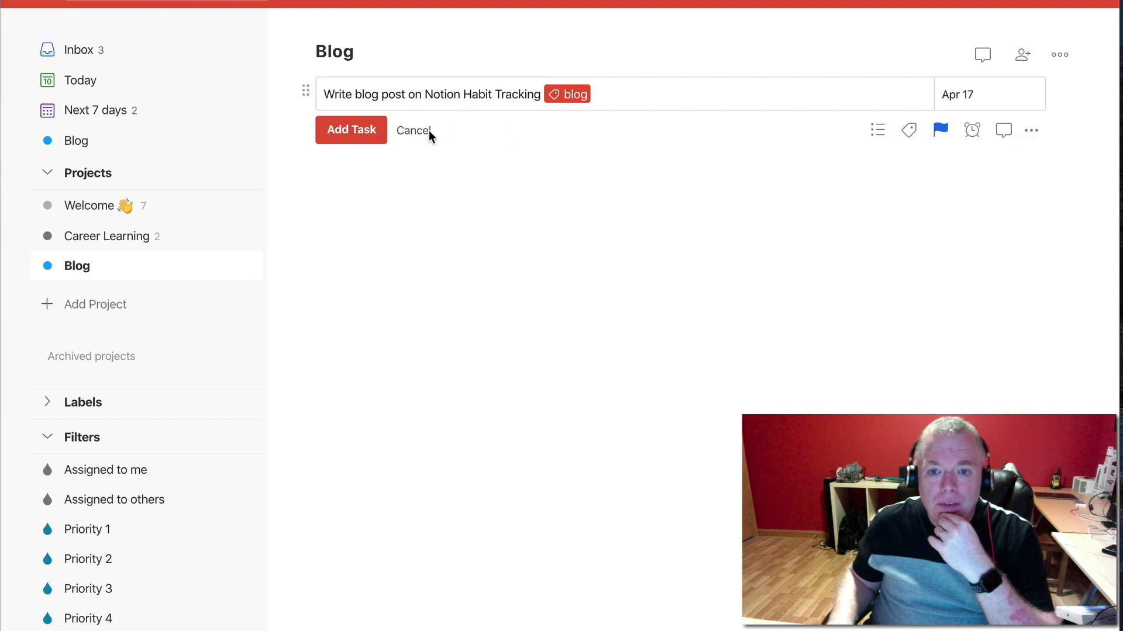
{"action": "left_click", "coordinate": [363, 131]}
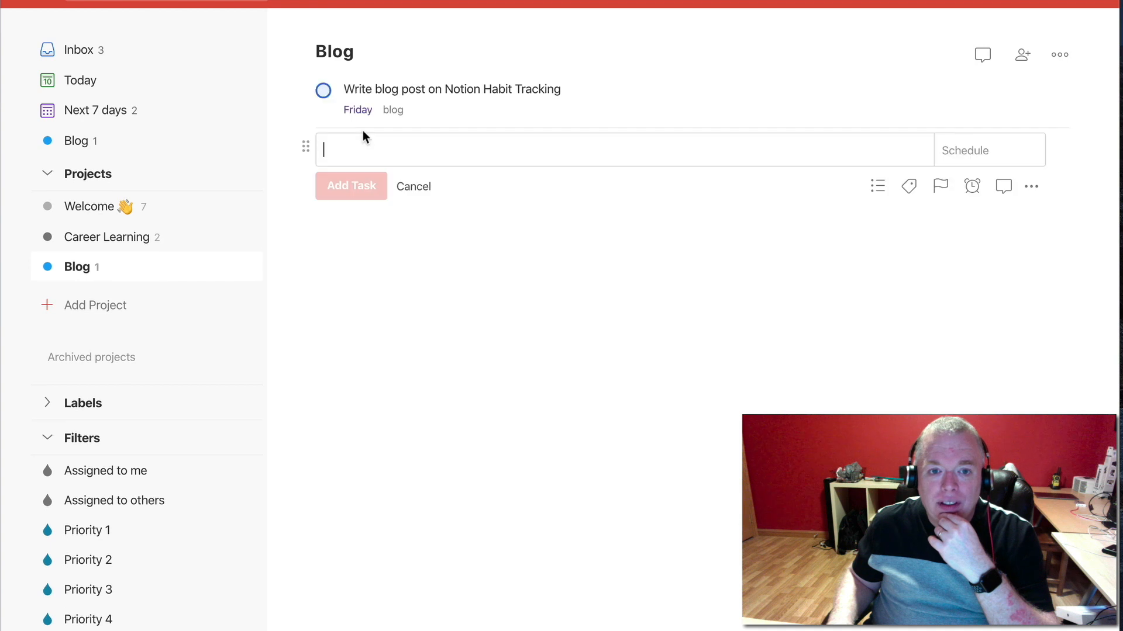
Review the details of the "Write blog post on Notion Habit Tracking" task and close them
{"action": "left_click", "coordinate": [542, 89]}
{"action": "left_click", "coordinate": [810, 111]}
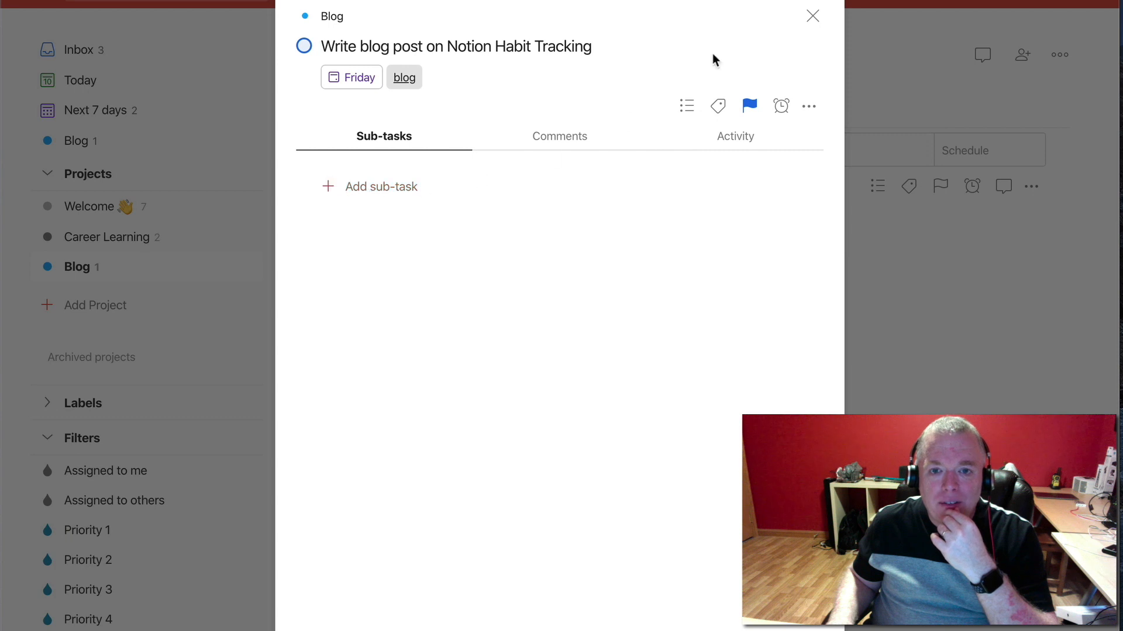
{"action": "left_click", "coordinate": [814, 17]}
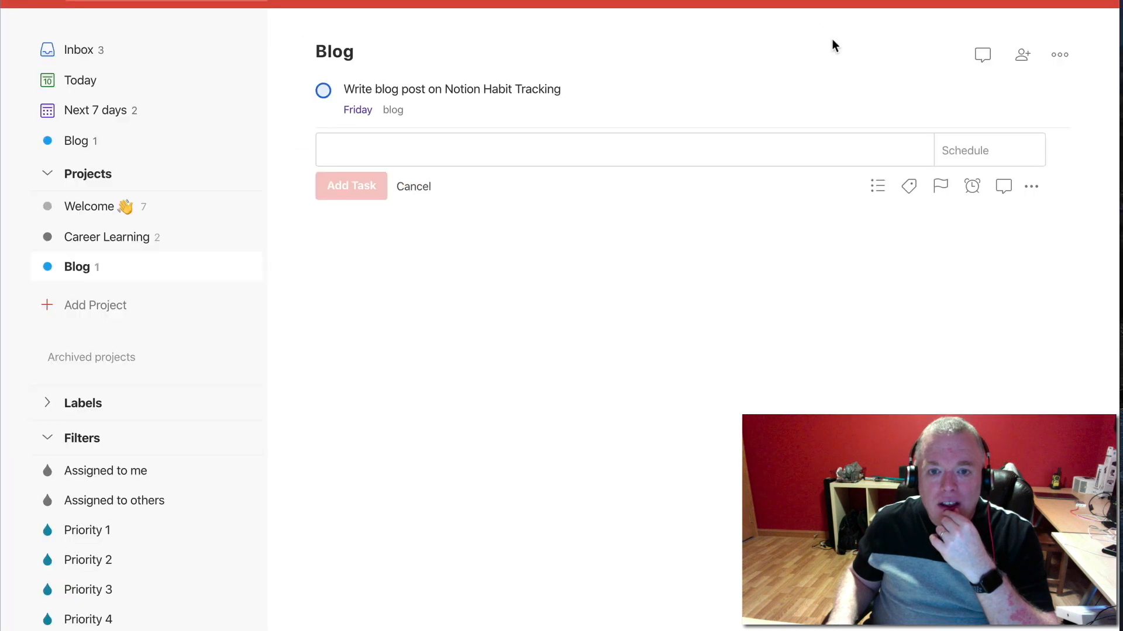
Indent the blank new task in the Blog project as a sub-task, and return it to the parent task level
{"action": "left_click", "coordinate": [1033, 186]}
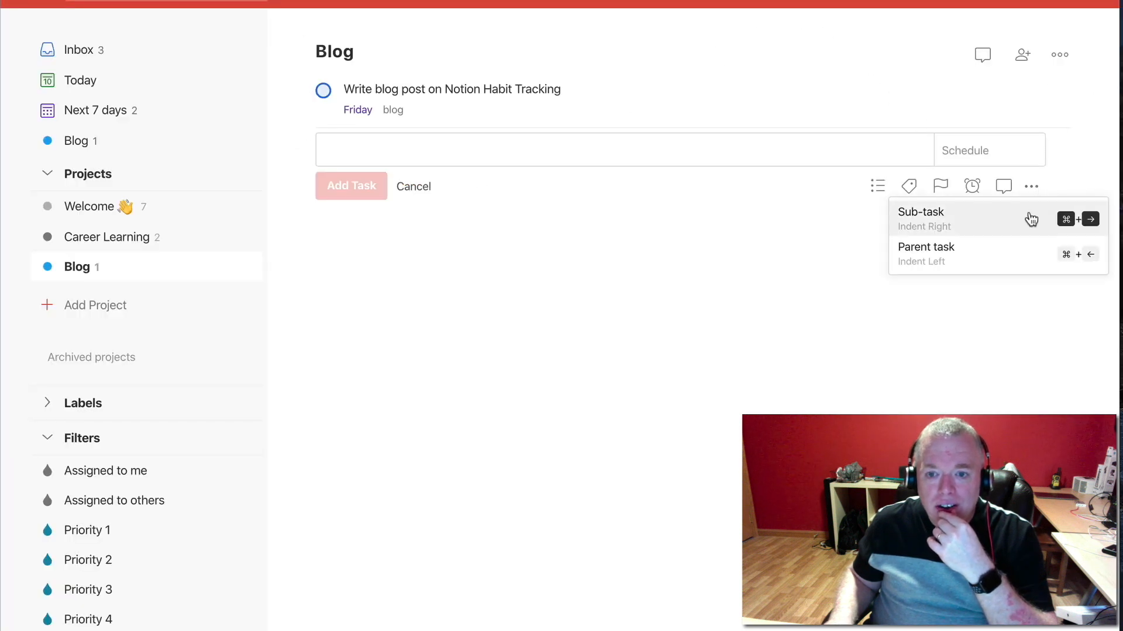
{"action": "left_click", "coordinate": [1029, 219]}
{"action": "left_click", "coordinate": [1032, 186]}
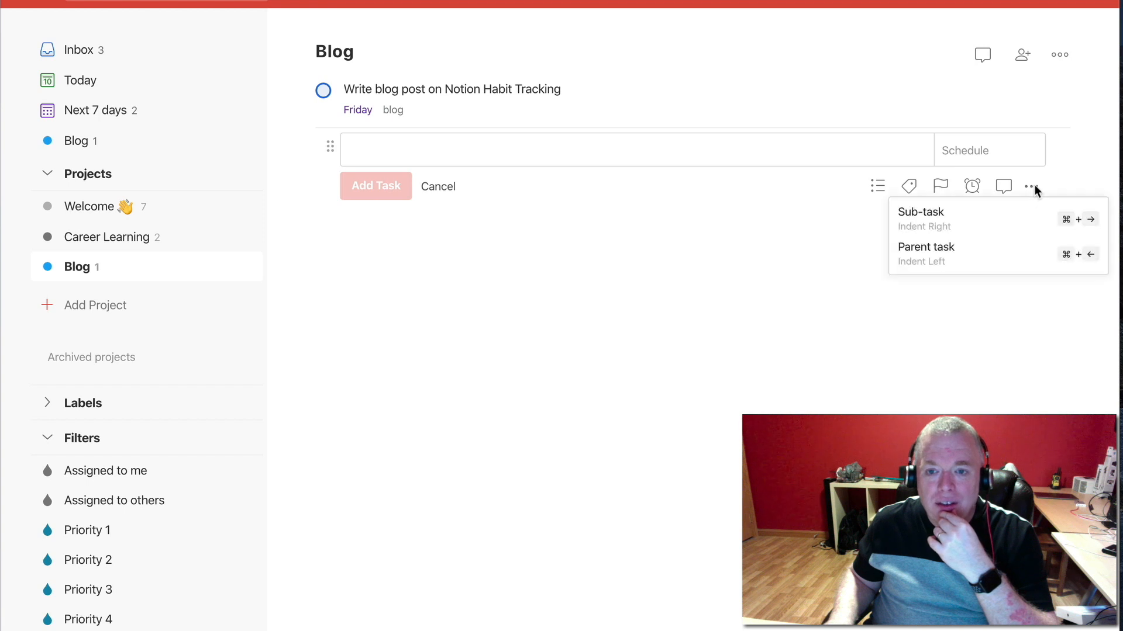
{"action": "left_click", "coordinate": [1027, 252]}
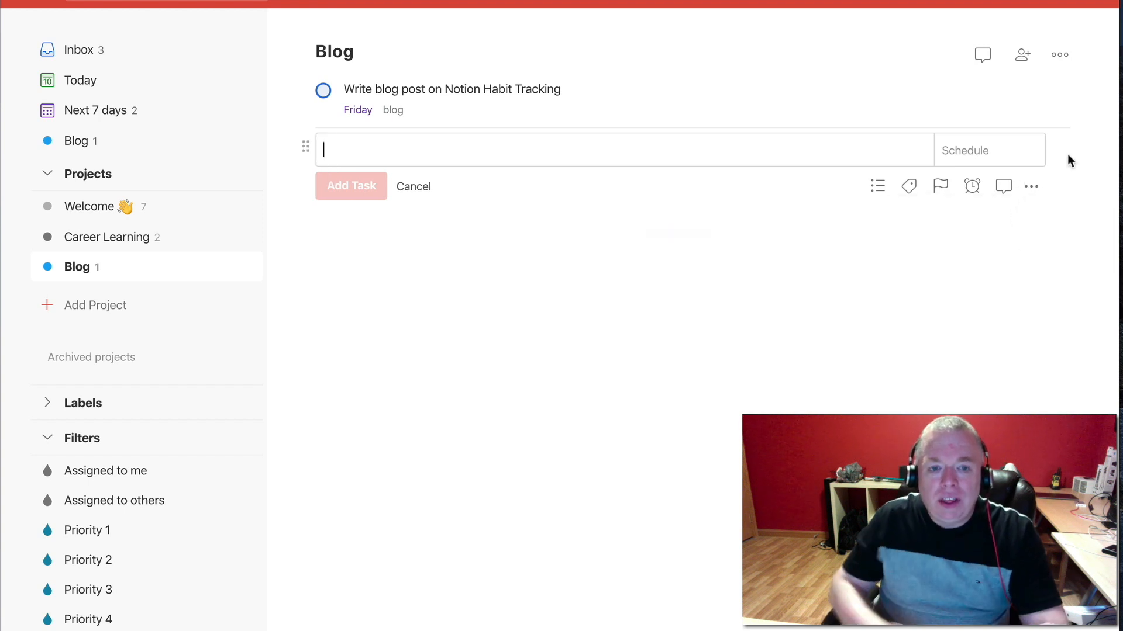
Add the sub-task "Do some research" one level under "Write blog post on Notion Habit Tracking"
{"action": "left_click", "coordinate": [1030, 187]}
{"action": "left_click", "coordinate": [1030, 215]}
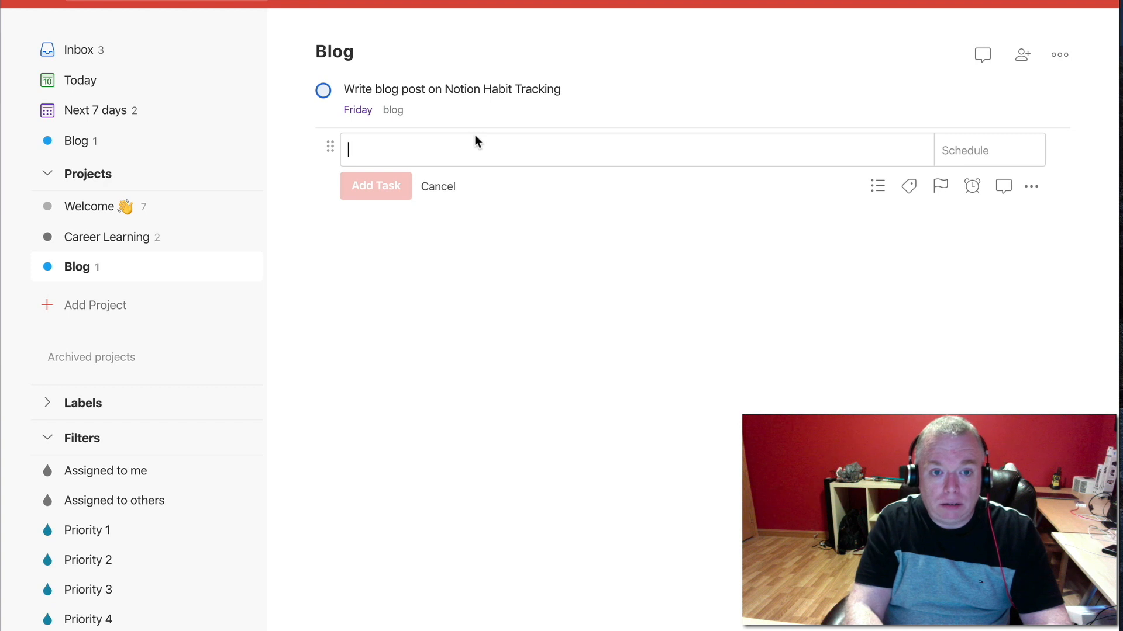
{"action": "type", "text": "Do some research"}
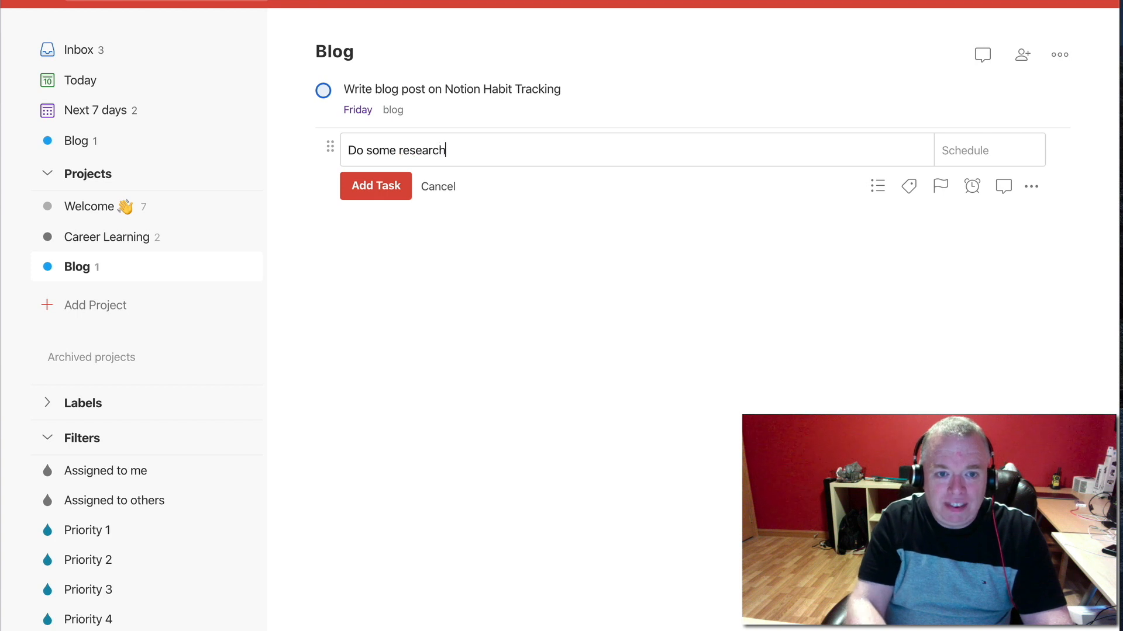
{"action": "left_click", "coordinate": [377, 197]}
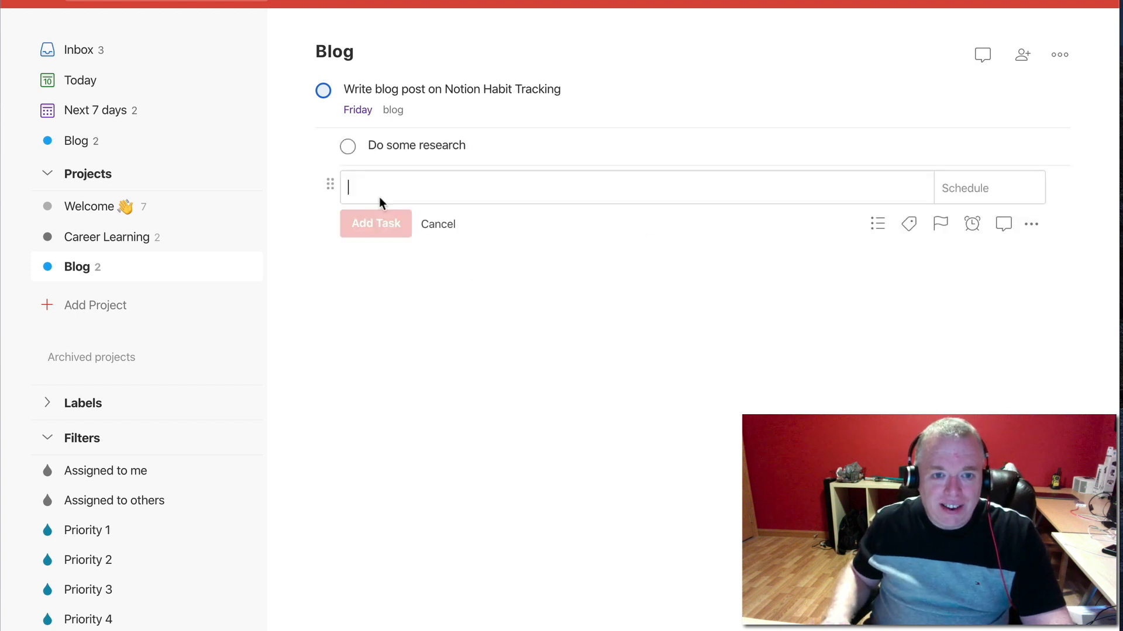
Add "Research Habit Tracking" as a sub-task nested one level under "Do some research"
{"action": "left_click", "coordinate": [1032, 226]}
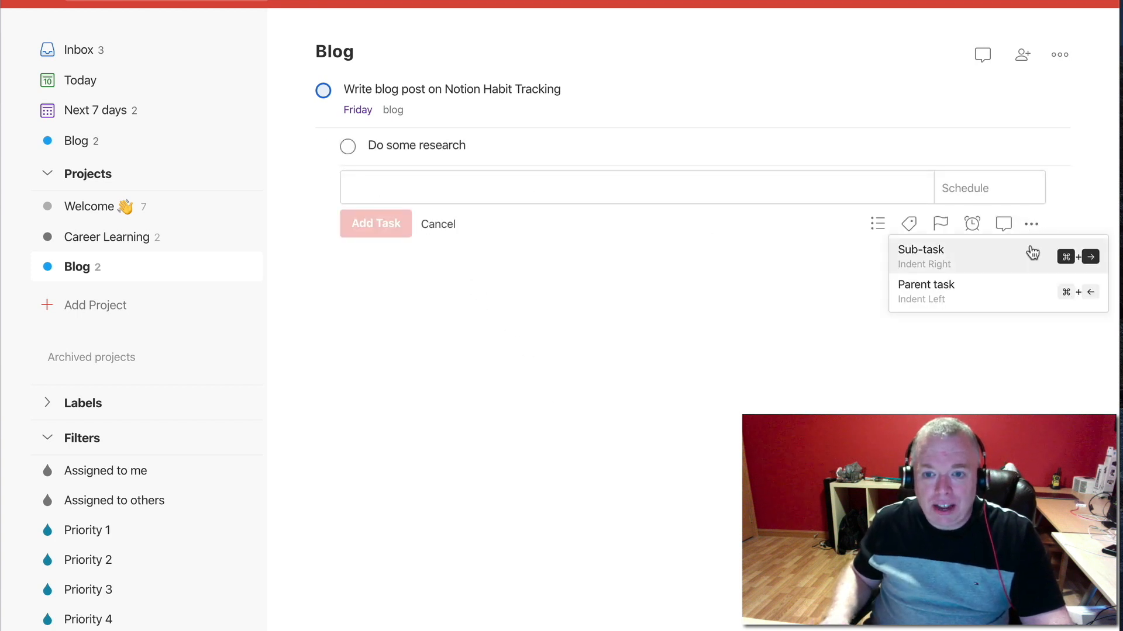
{"action": "left_click", "coordinate": [1027, 251]}
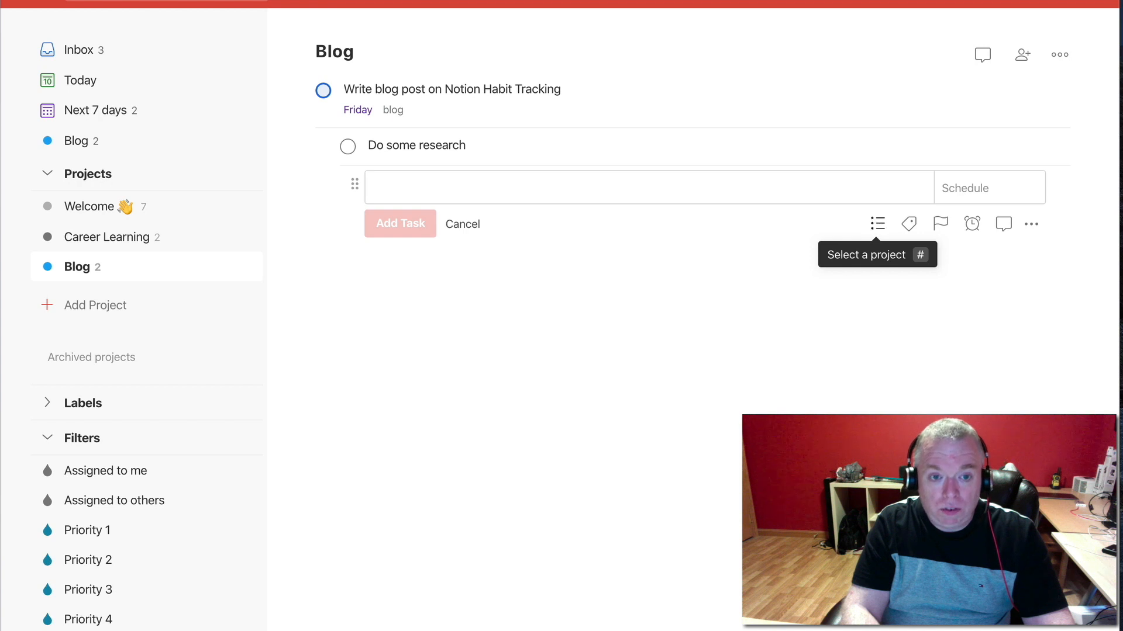
{"action": "type", "text": "Research "}
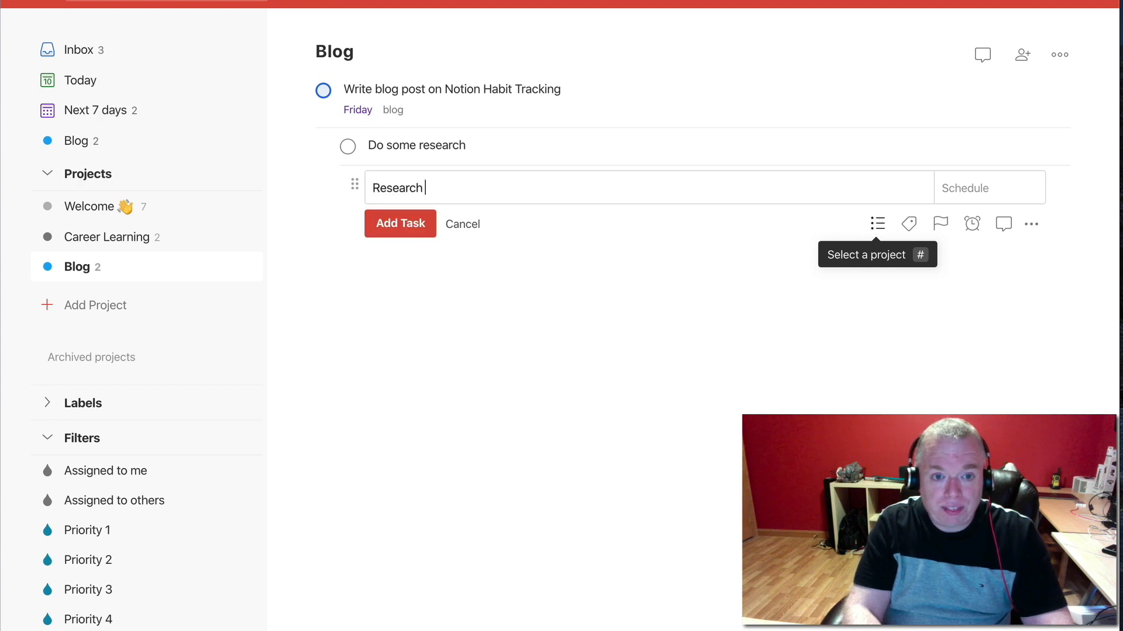
{"action": "type", "text": "Habit Tracking"}
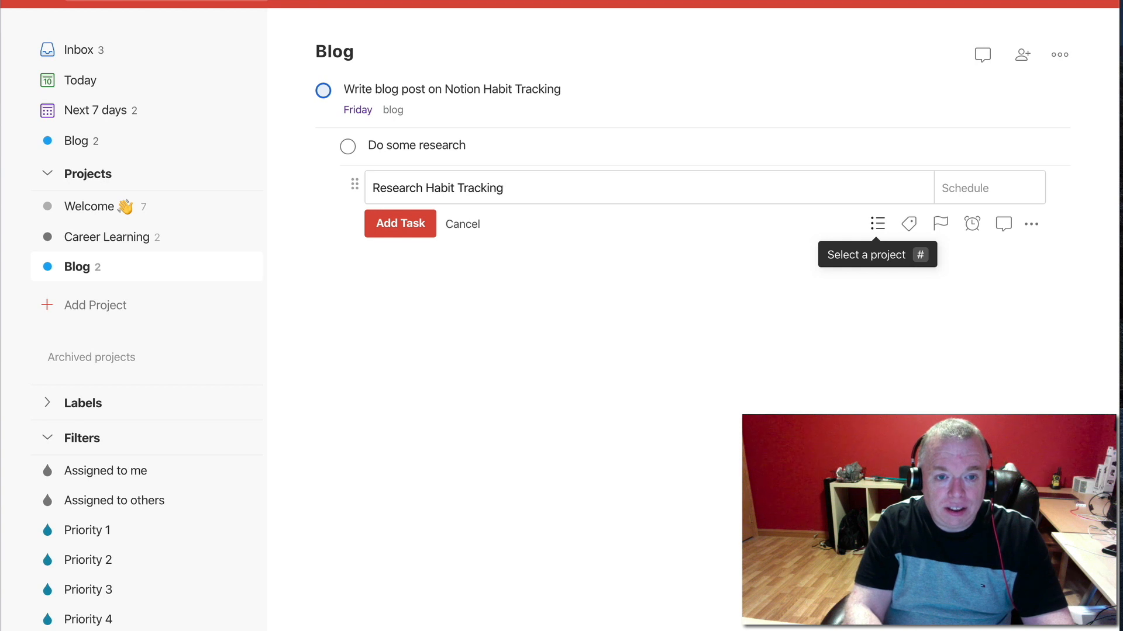
{"action": "key", "text": "Return"}
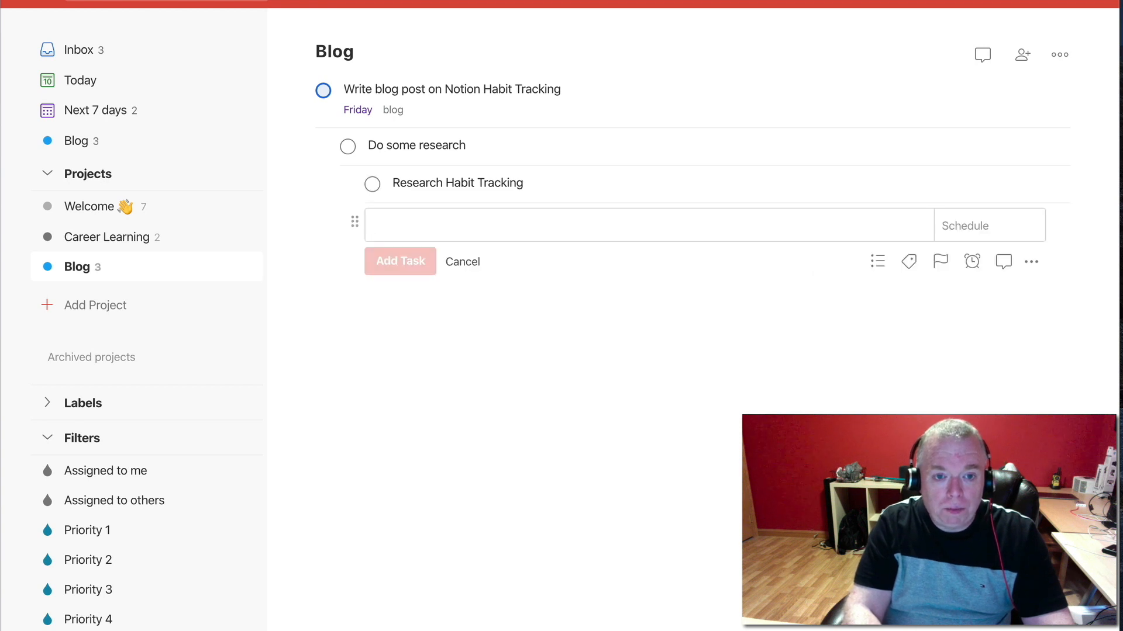
Add "Play around with tables in Notion" as another sub-task of "Do some research"
{"action": "type", "text": "Paly"}
{"action": "key", "text": "BackSpace"}
{"action": "type", "text": "ay a"}
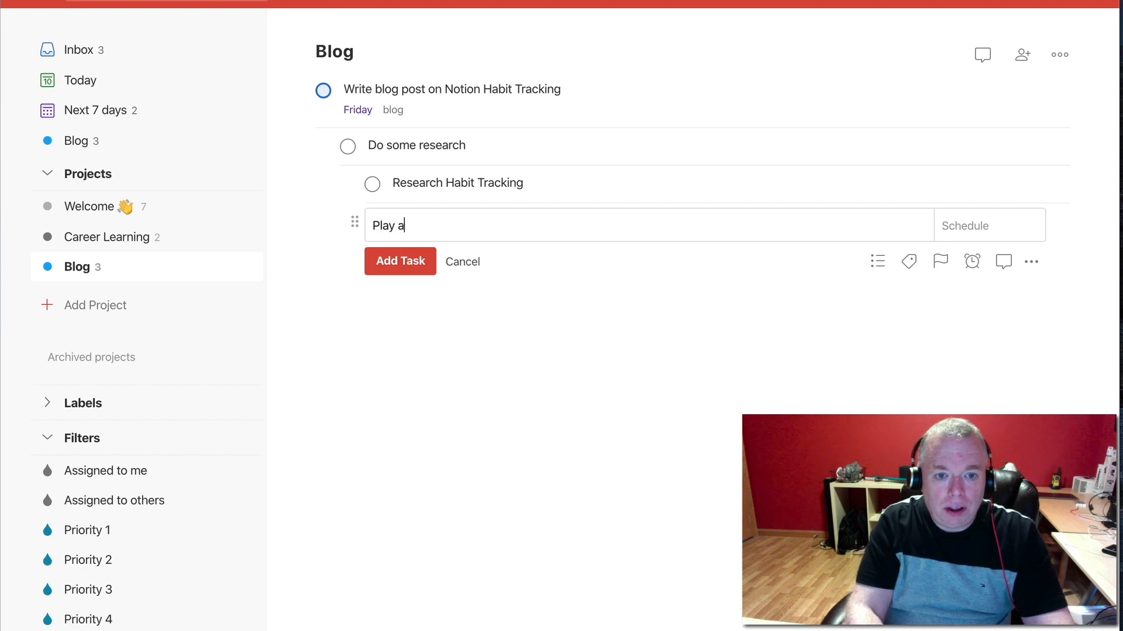
{"action": "type", "text": "round with tab"}
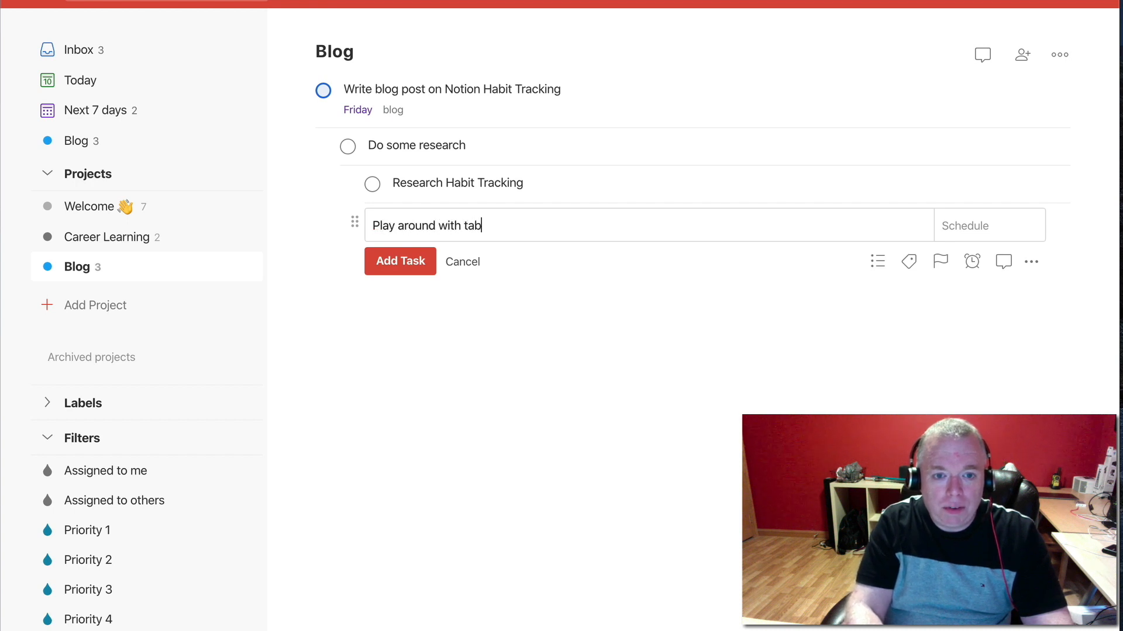
{"action": "type", "text": "les in Notion"}
{"action": "key", "text": "Return"}
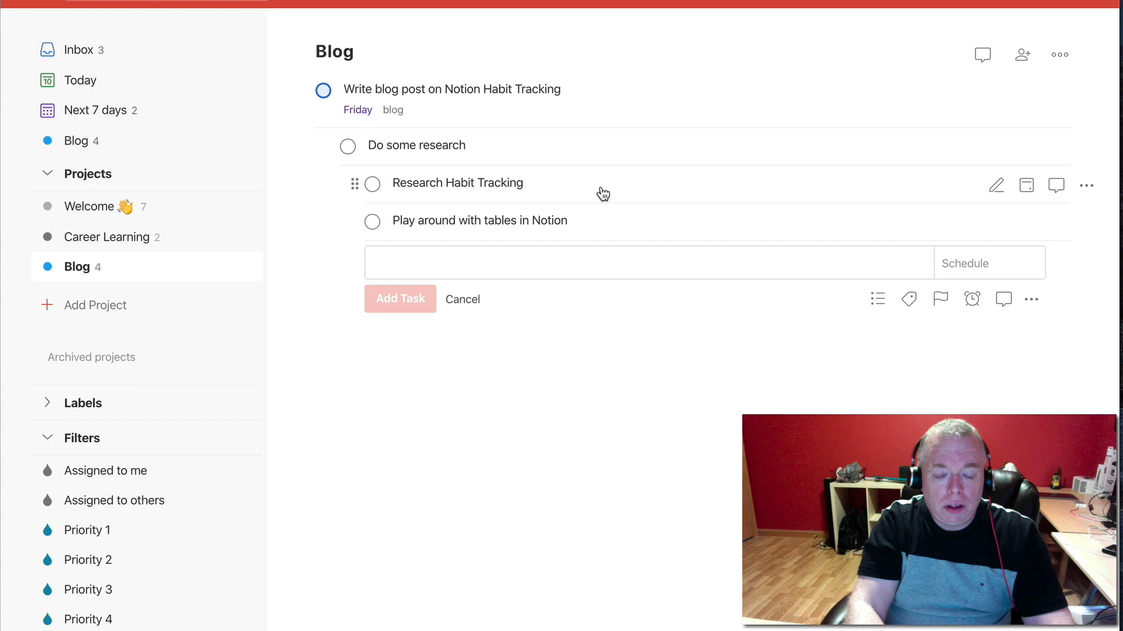
Add "create linked database of table" as a sub-task indented under "Play around with tables in Notion"
{"action": "type", "text": "create linked database"}
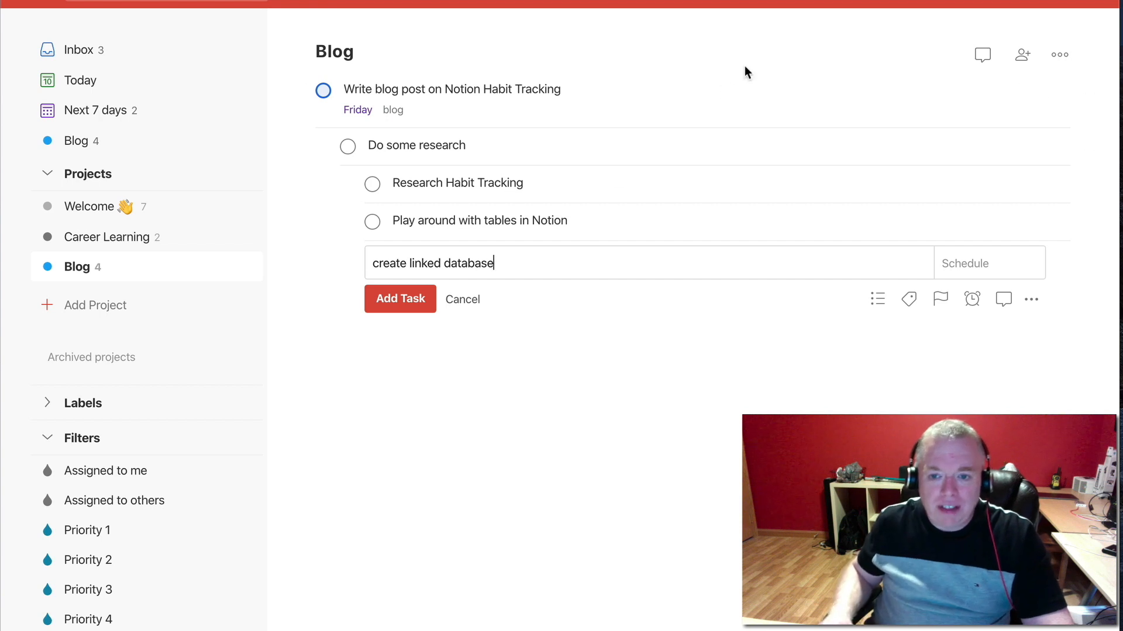
{"action": "type", "text": " of table"}
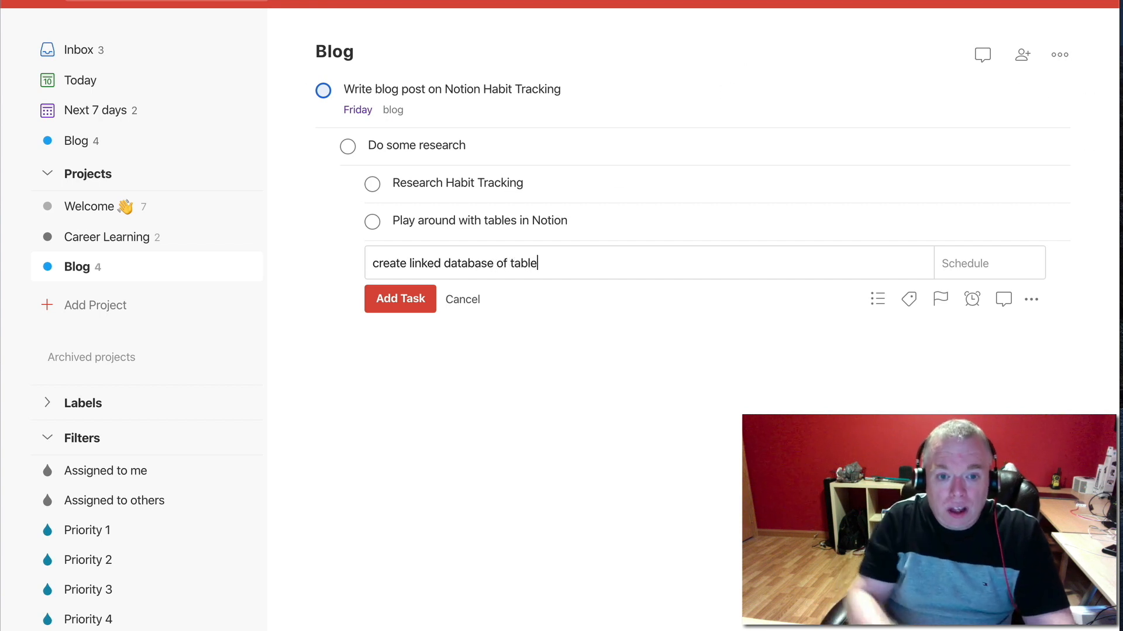
{"action": "left_click", "coordinate": [1041, 302]}
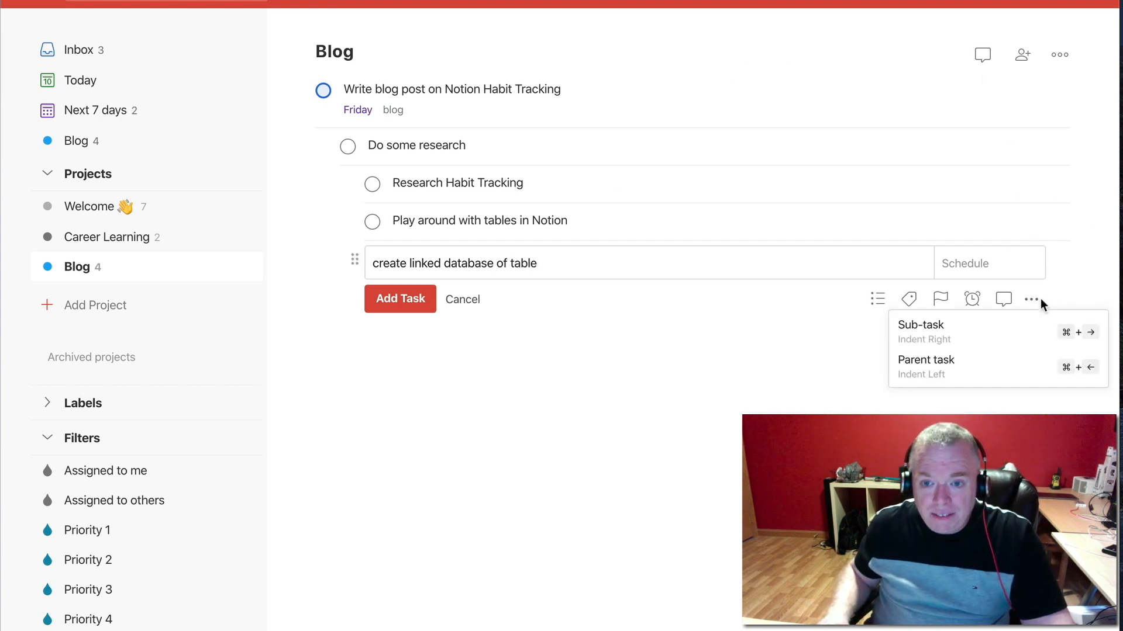
{"action": "left_click", "coordinate": [1088, 314]}
{"action": "left_click", "coordinate": [435, 300]}
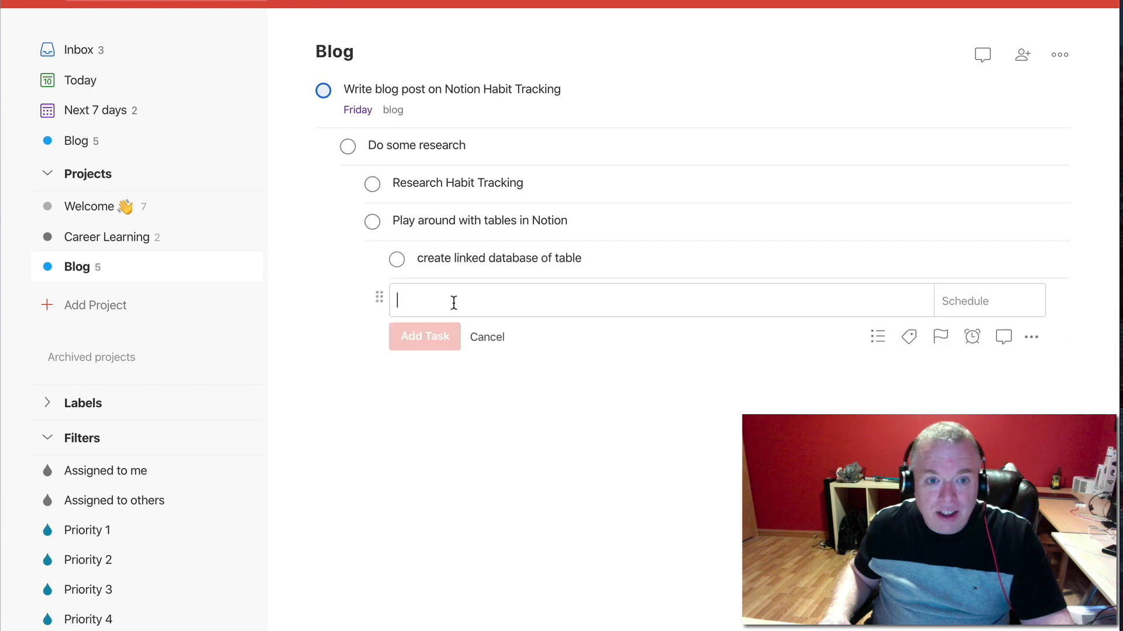
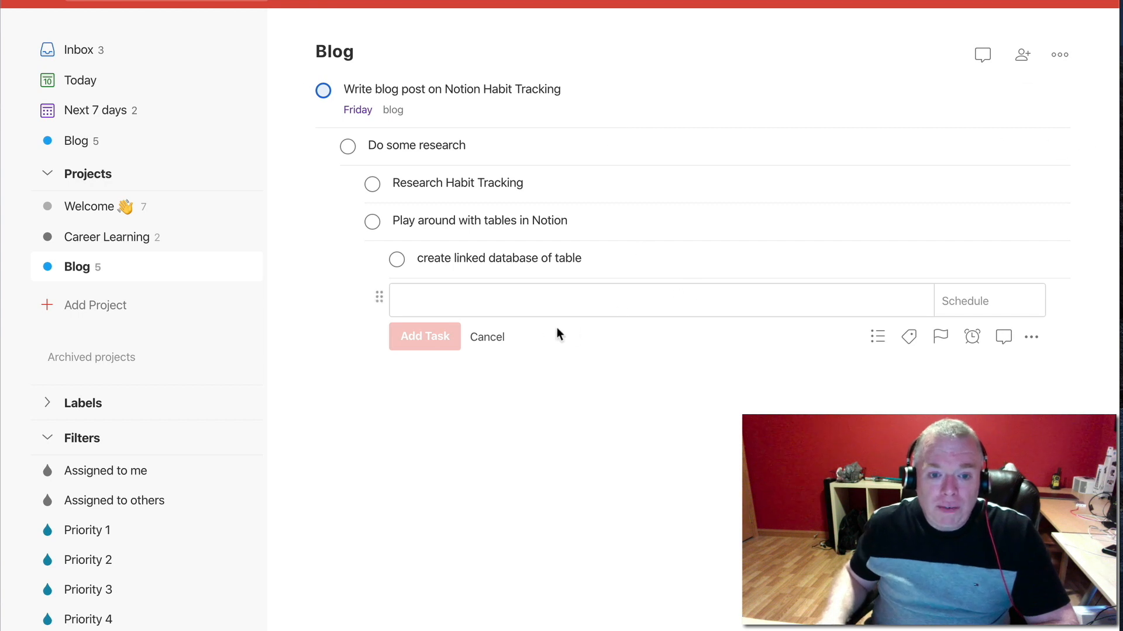
Discard the empty task entry and collapse the sub-tasks under "Do some research" and "Write blog post on Notion Habit Tracking"
{"action": "left_click", "coordinate": [498, 338]}
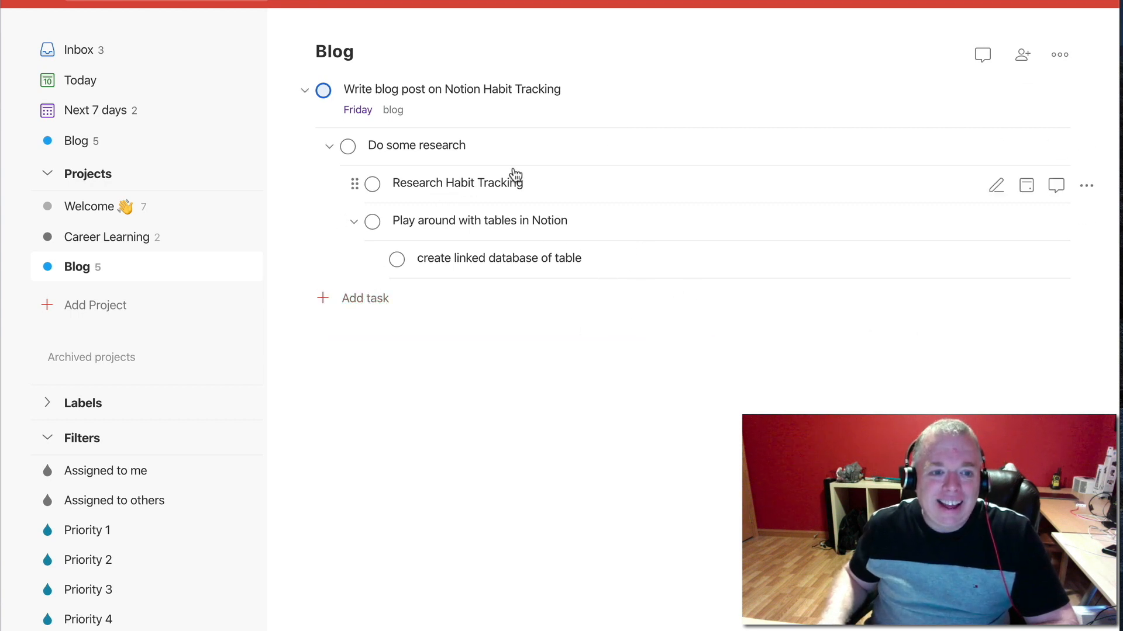
{"action": "left_click", "coordinate": [330, 148]}
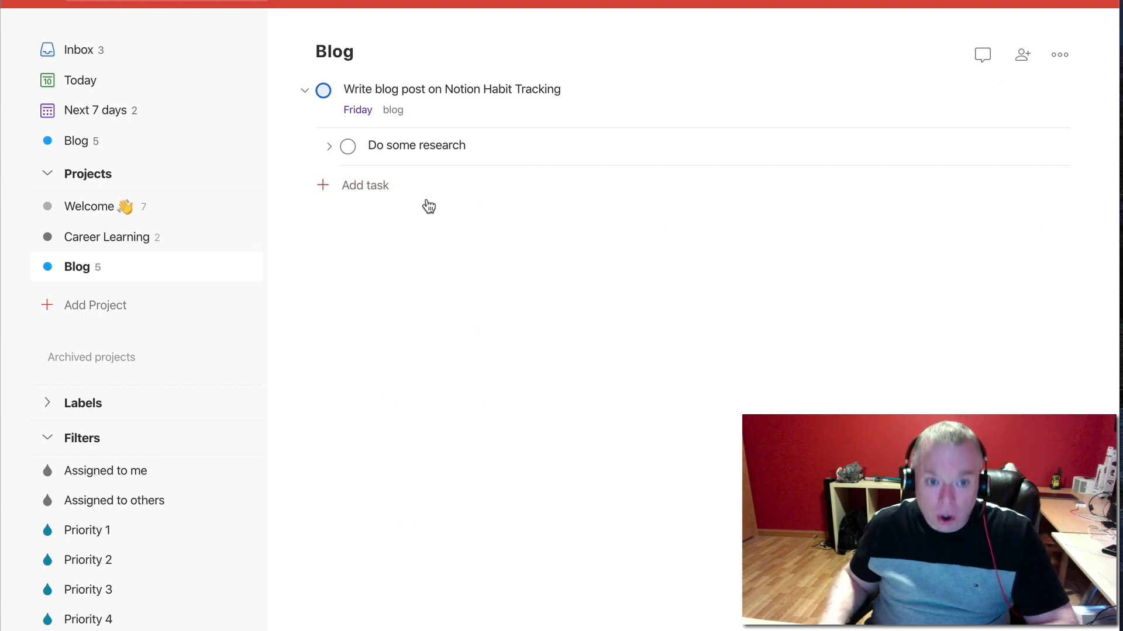
{"action": "left_click", "coordinate": [330, 146]}
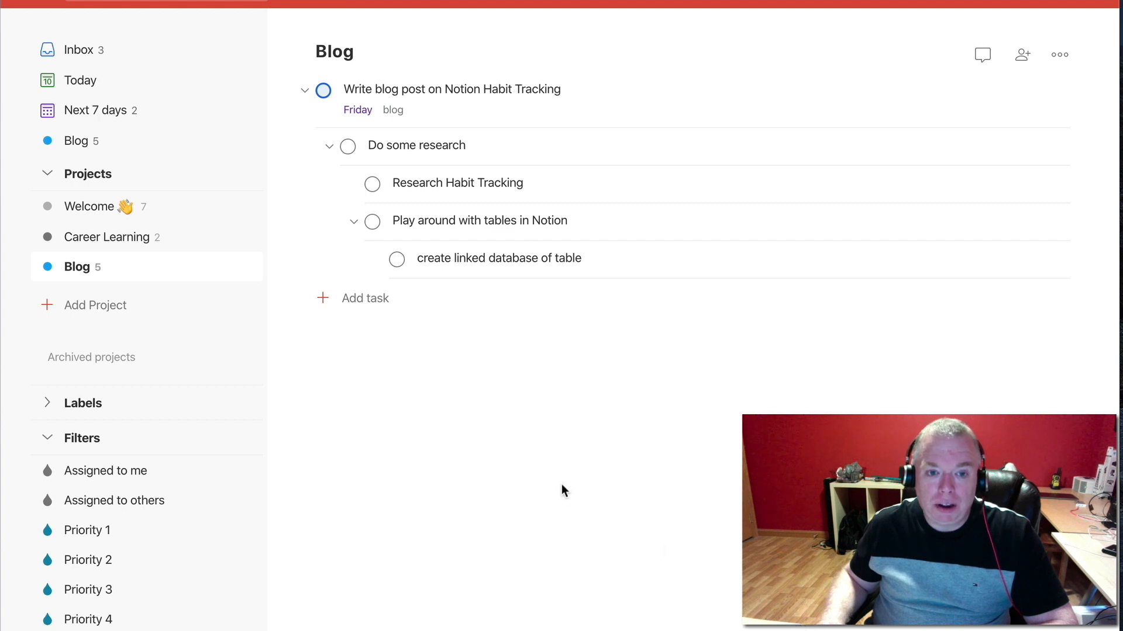
{"action": "left_click", "coordinate": [328, 146]}
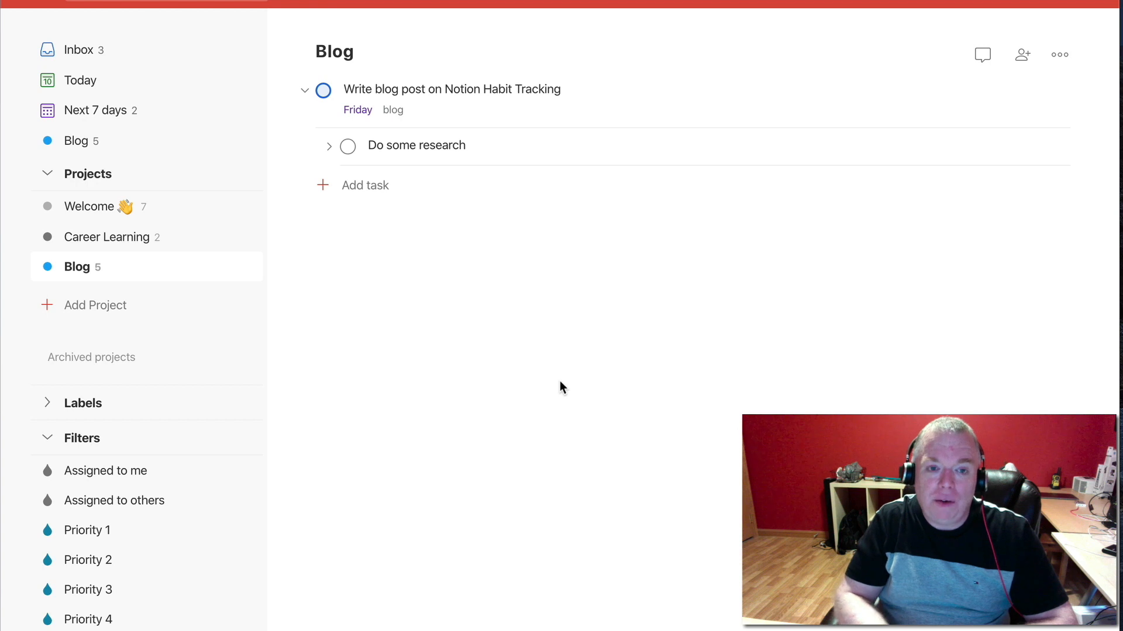
{"action": "left_click", "coordinate": [307, 91]}
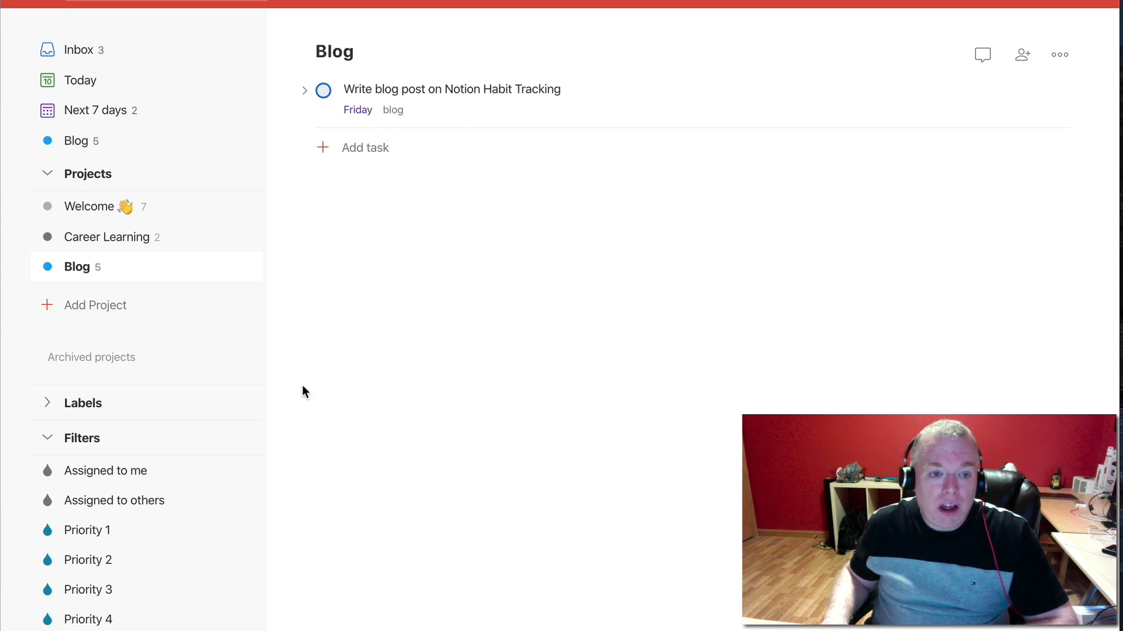
{"action": "mouse_move", "coordinate": [463, 190]}
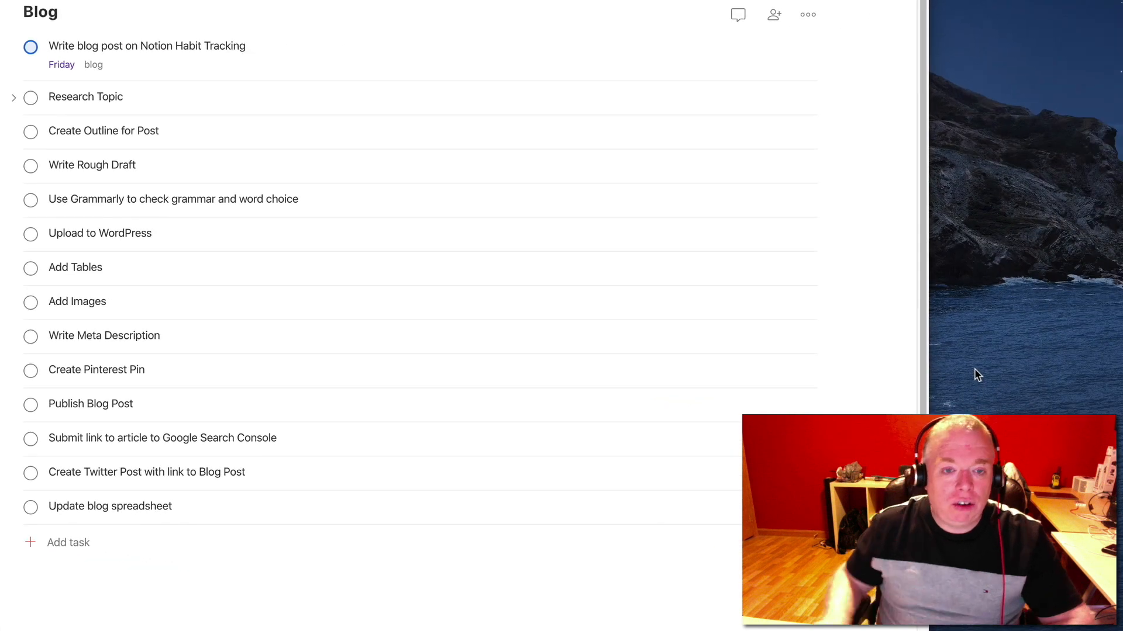
Add a section named "Research" below the Blog project's task list
{"action": "scroll", "coordinate": [397, 566], "scroll_direction": "down", "scroll_amount": 2}
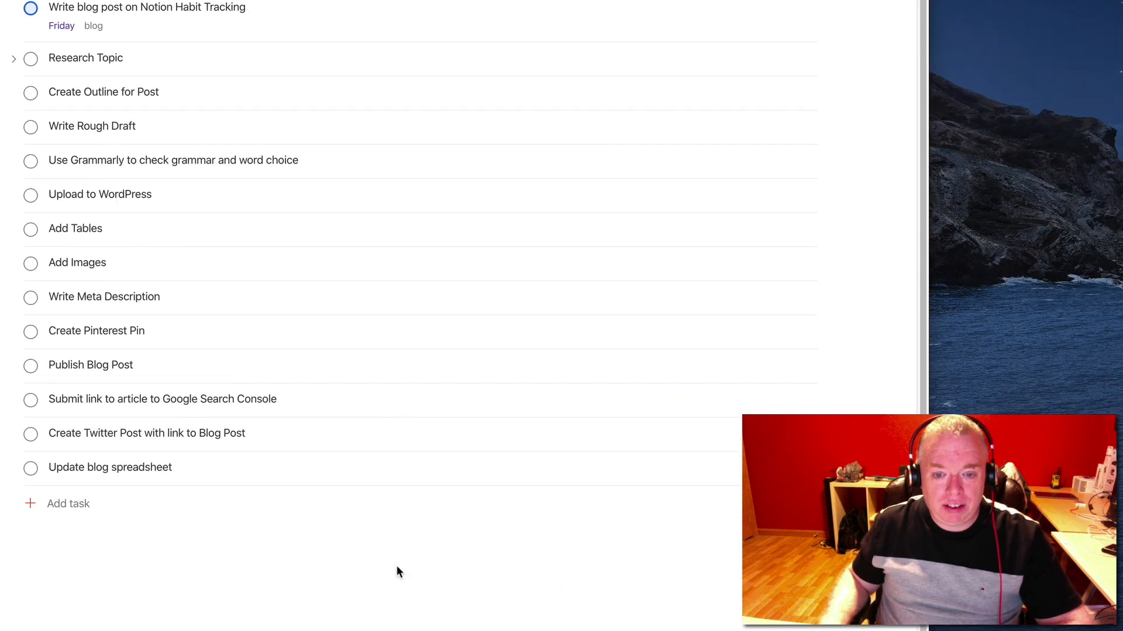
{"action": "mouse_move", "coordinate": [383, 549]}
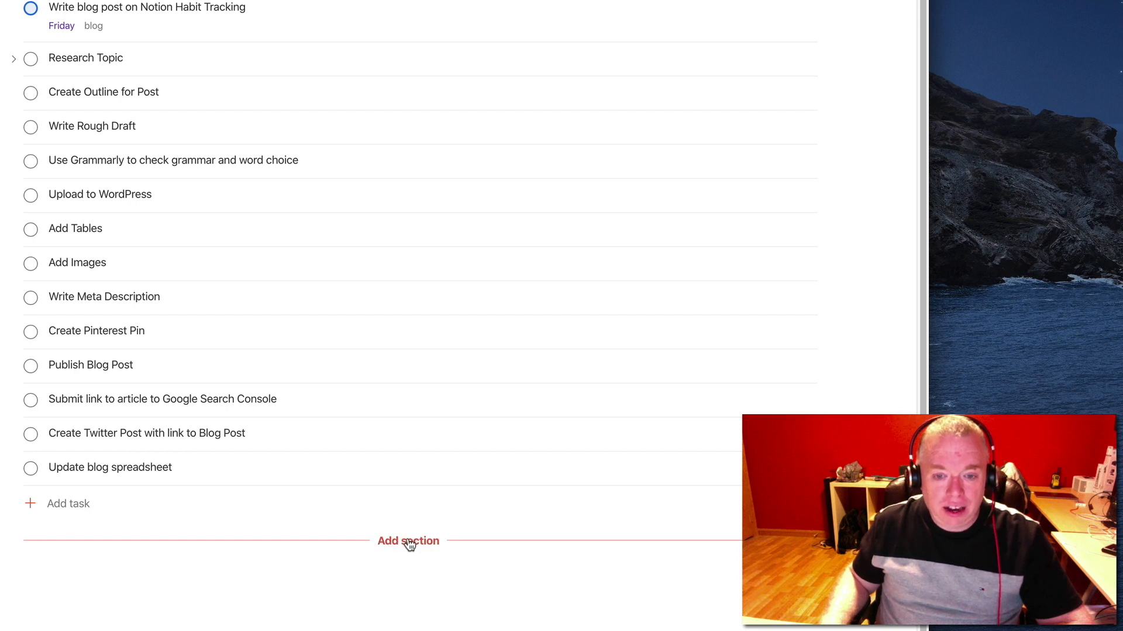
{"action": "left_click", "coordinate": [408, 541]}
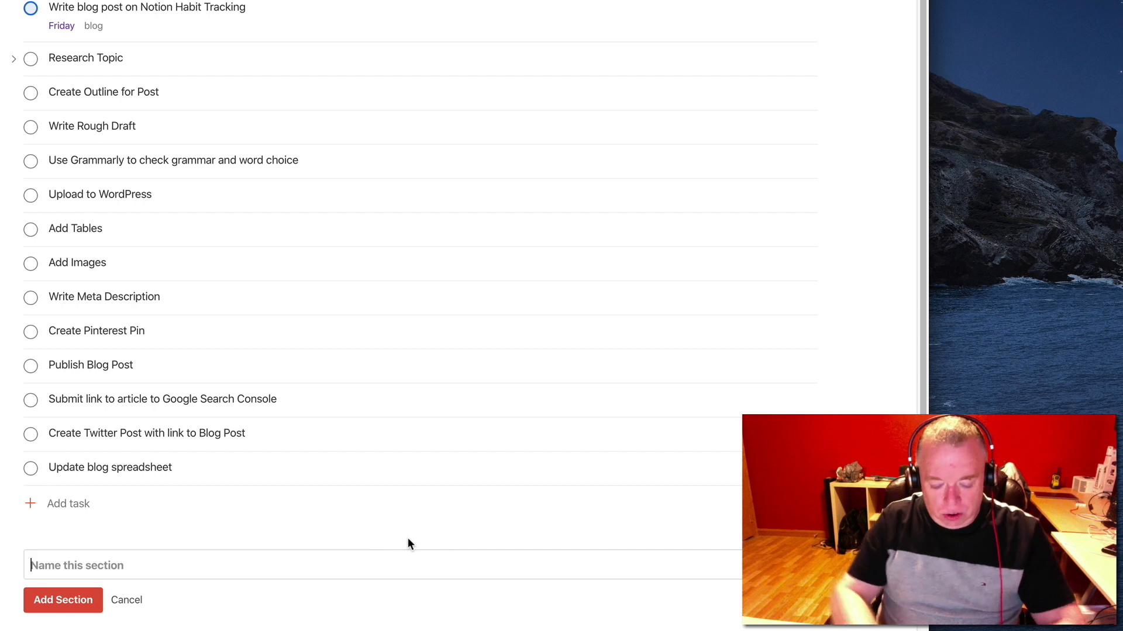
{"action": "type", "text": "Research"}
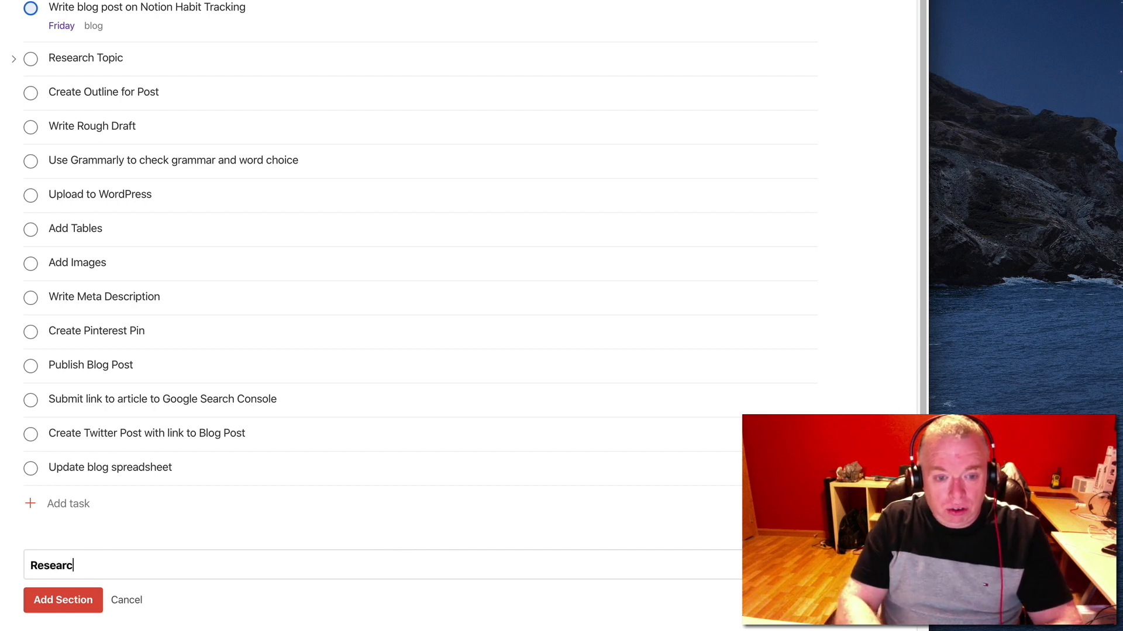
{"action": "left_click", "coordinate": [79, 602]}
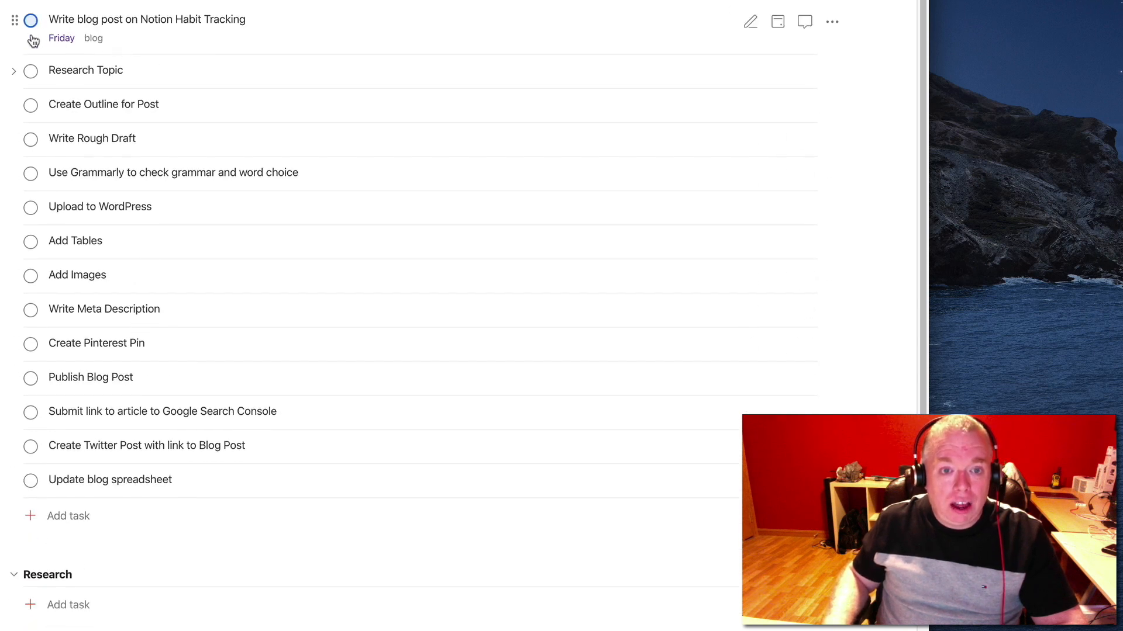
Move the "Research Topic" task into the Research section and expand its sub-tasks
{"action": "left_click_drag", "start_coordinate": [3, 70], "coordinate": [30, 604]}
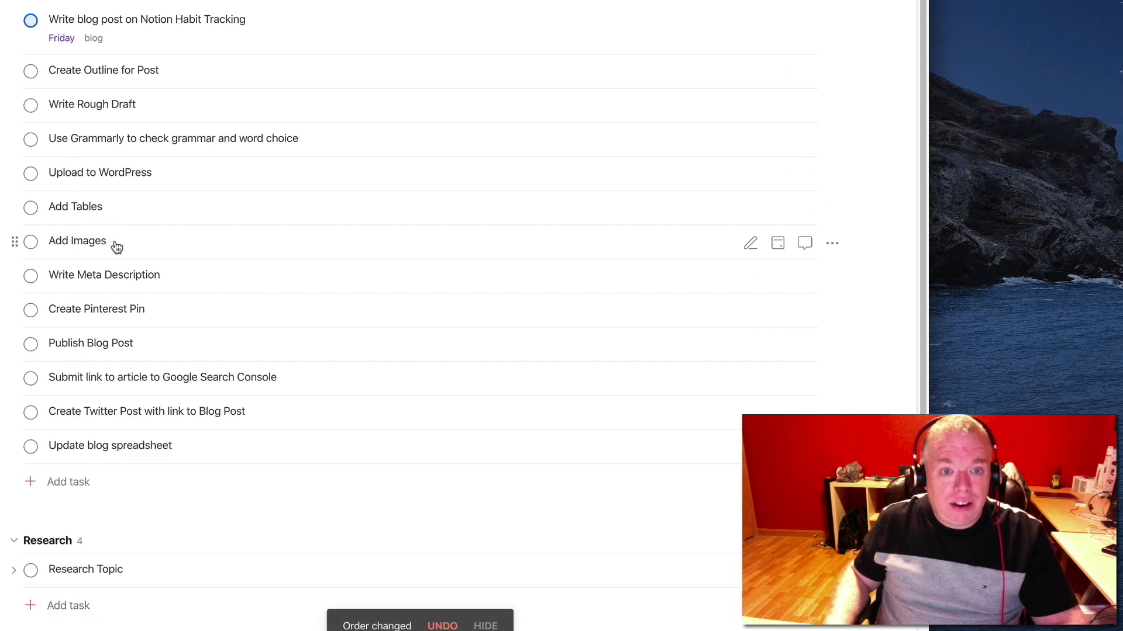
{"action": "scroll", "coordinate": [179, 582], "scroll_direction": "down", "scroll_amount": 2}
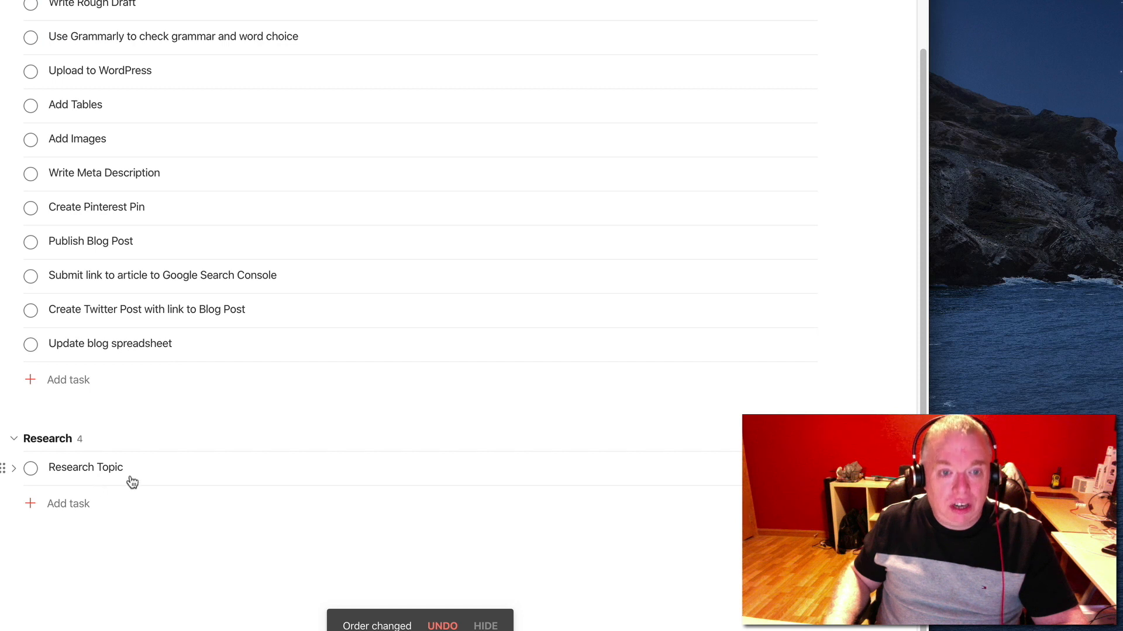
{"action": "left_click", "coordinate": [12, 470]}
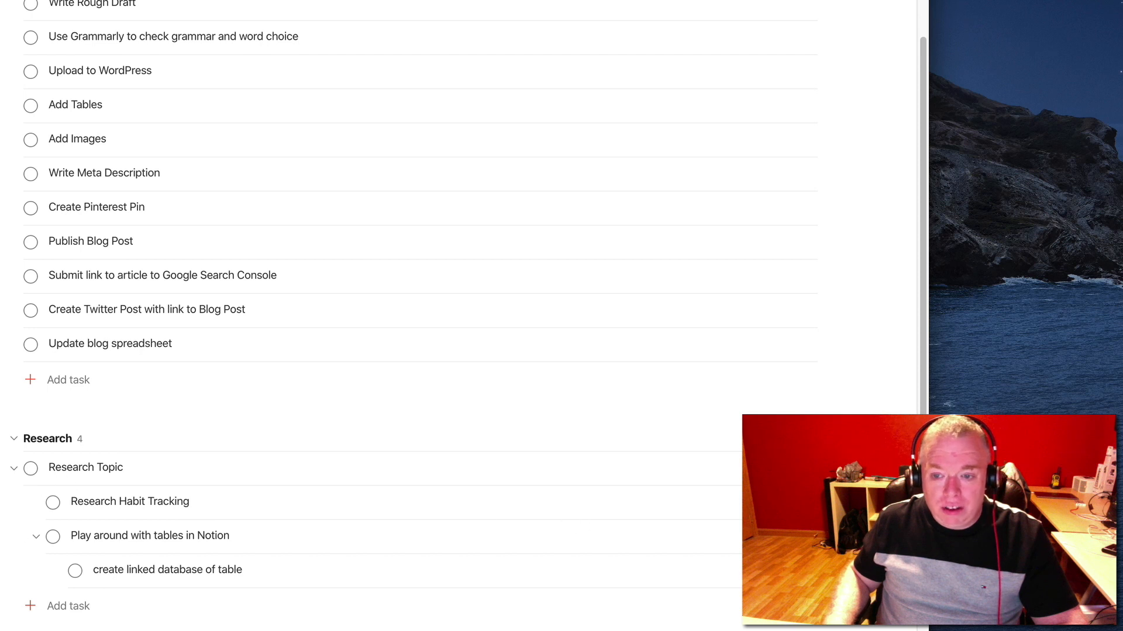
Outdent the "Research Habit Tracking" sub-task so it sits at the same level as "Research Topic"
{"action": "left_click", "coordinate": [840, 502]}
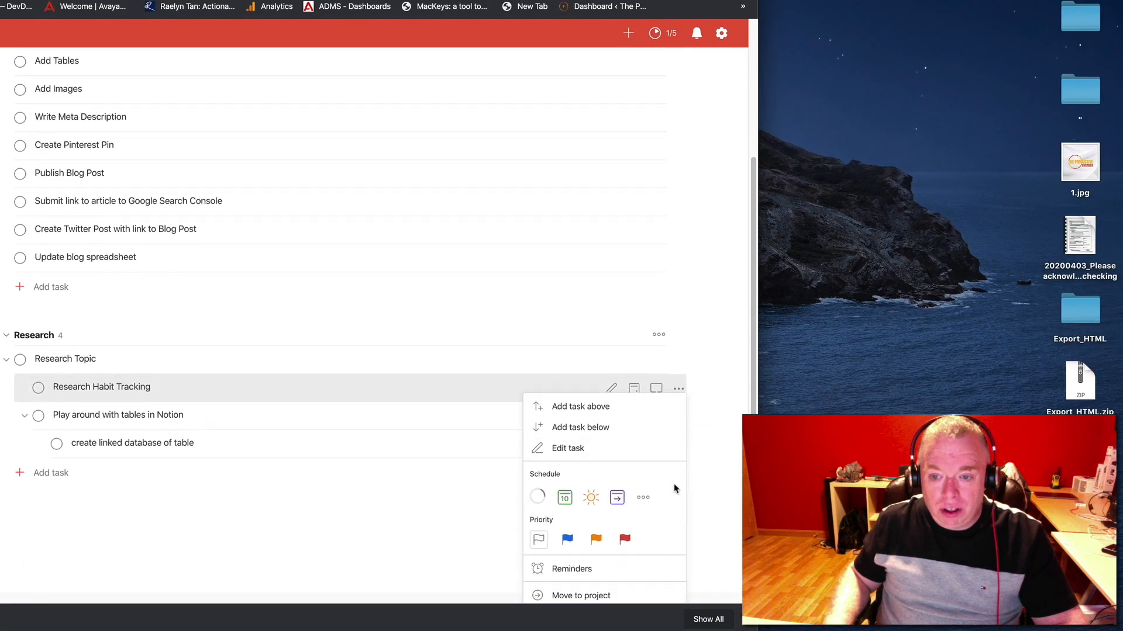
{"action": "left_click", "coordinate": [374, 486]}
{"action": "left_click", "coordinate": [612, 400]}
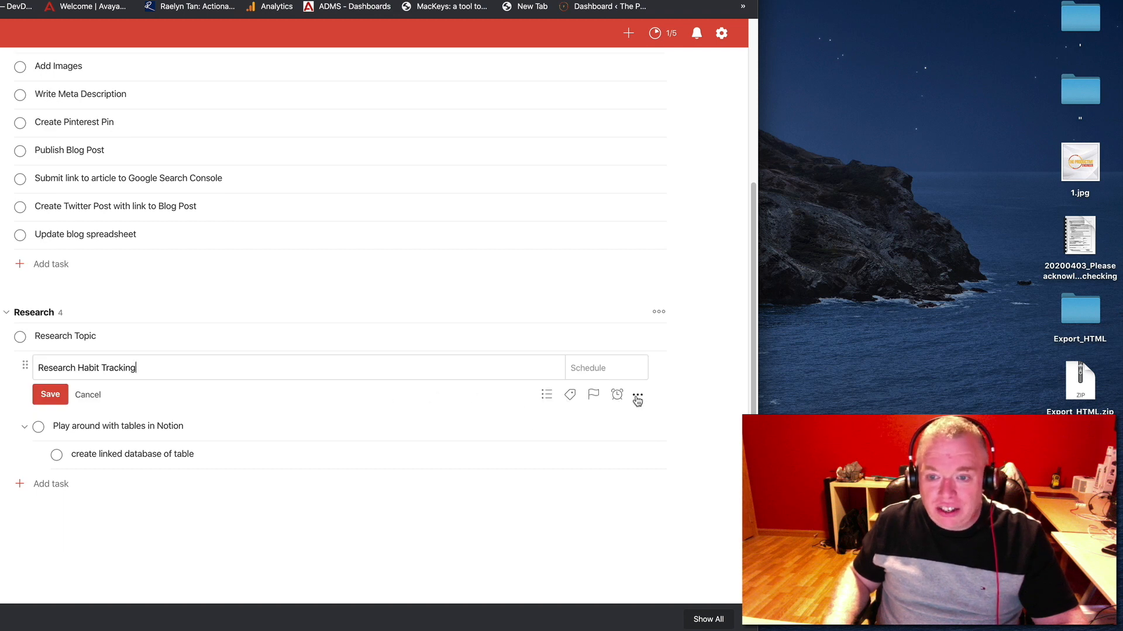
{"action": "left_click", "coordinate": [638, 398]}
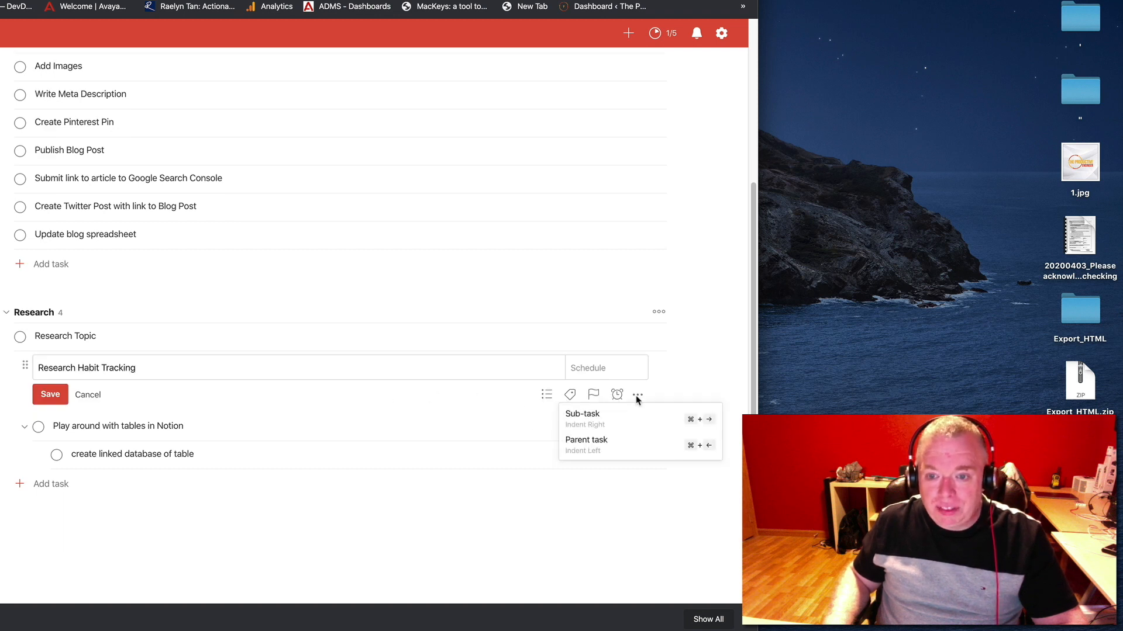
{"action": "left_click_drag", "start_coordinate": [627, 432], "coordinate": [623, 443]}
{"action": "left_click", "coordinate": [623, 443]}
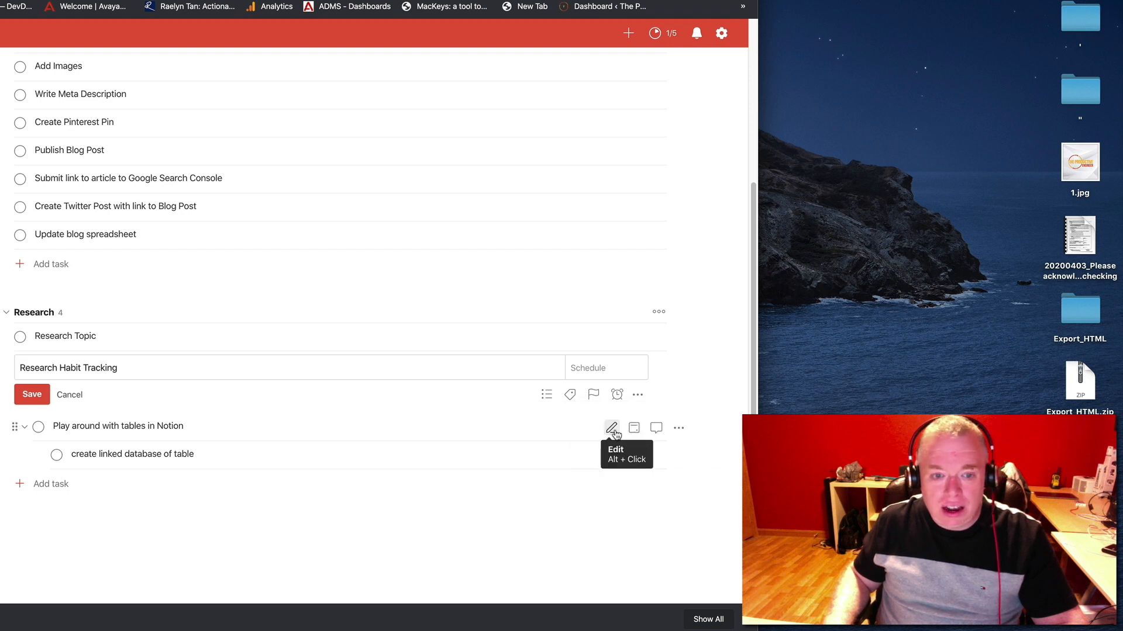
Outdent "Play around with tables in Notion" and "create linked database of table" to top-level tasks in the Research section and save
{"action": "left_click", "coordinate": [612, 430]}
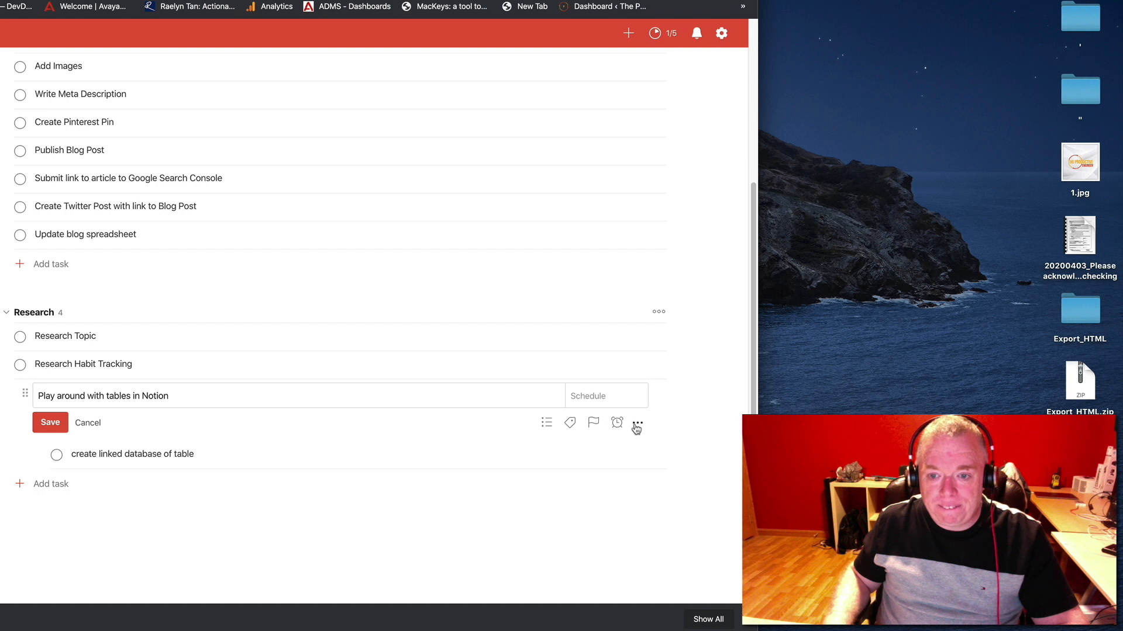
{"action": "left_click", "coordinate": [606, 466]}
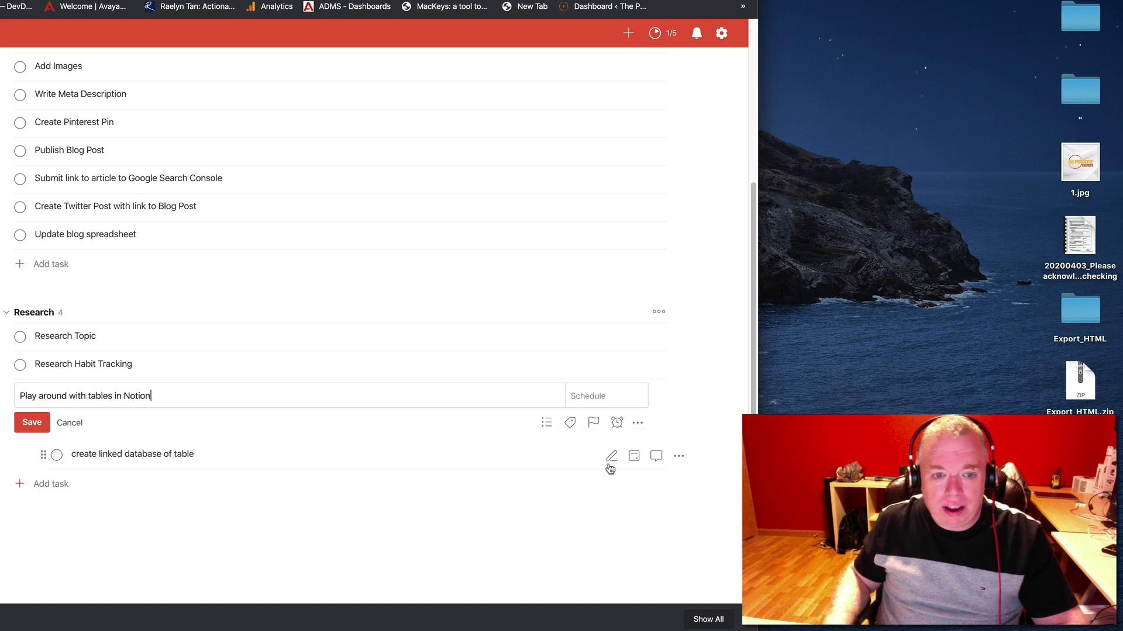
{"action": "left_click", "coordinate": [610, 455]}
{"action": "left_click", "coordinate": [637, 451]}
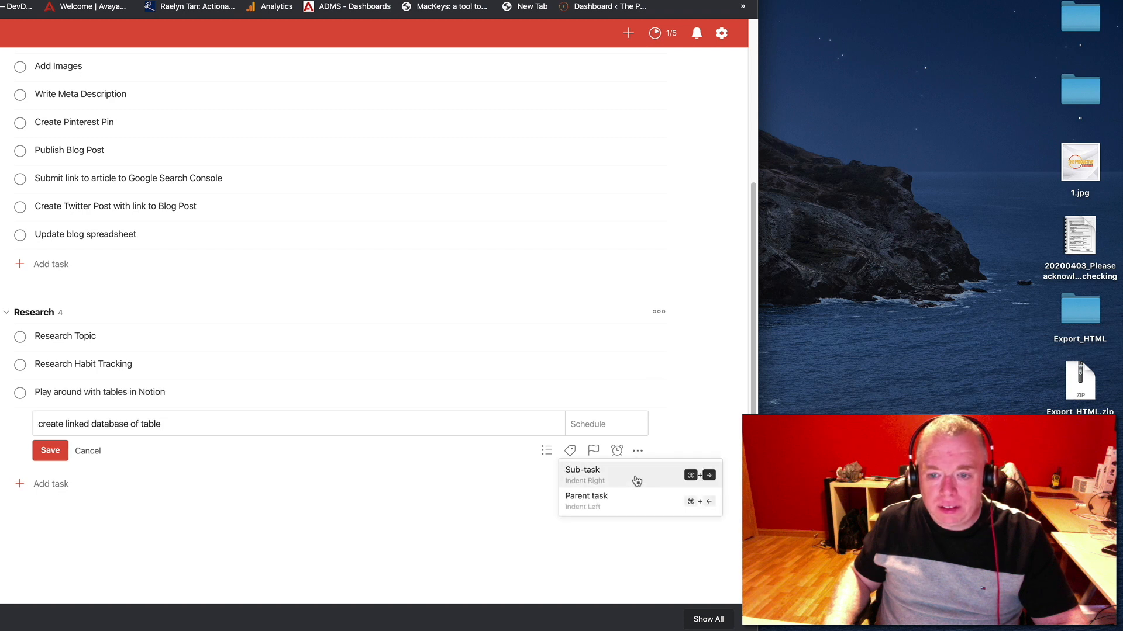
{"action": "left_click", "coordinate": [634, 497]}
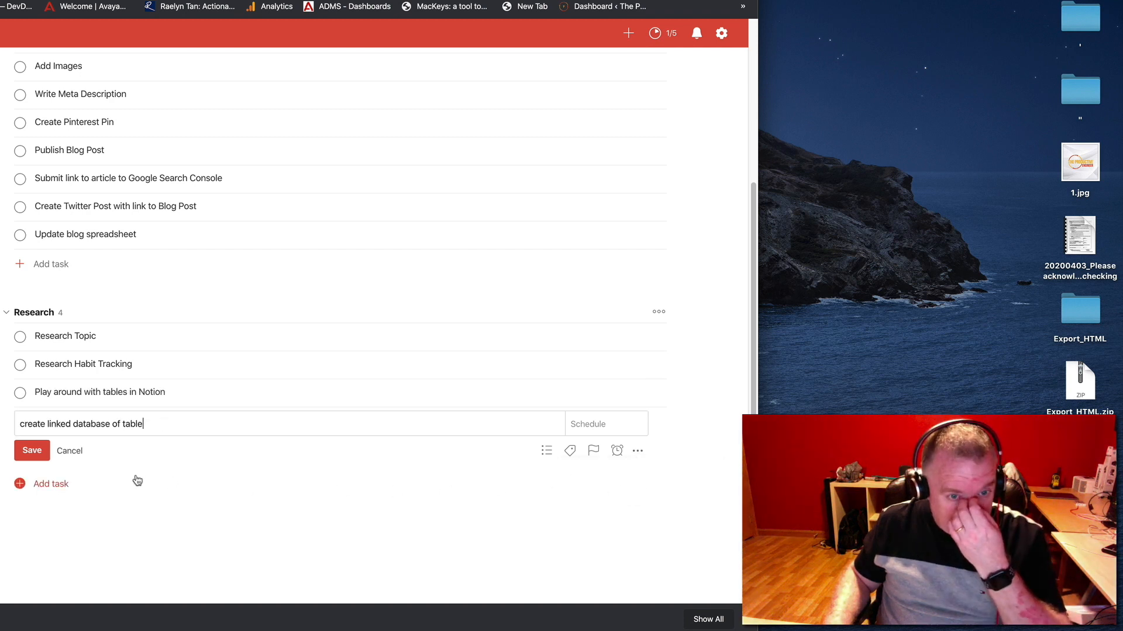
{"action": "left_click", "coordinate": [16, 452]}
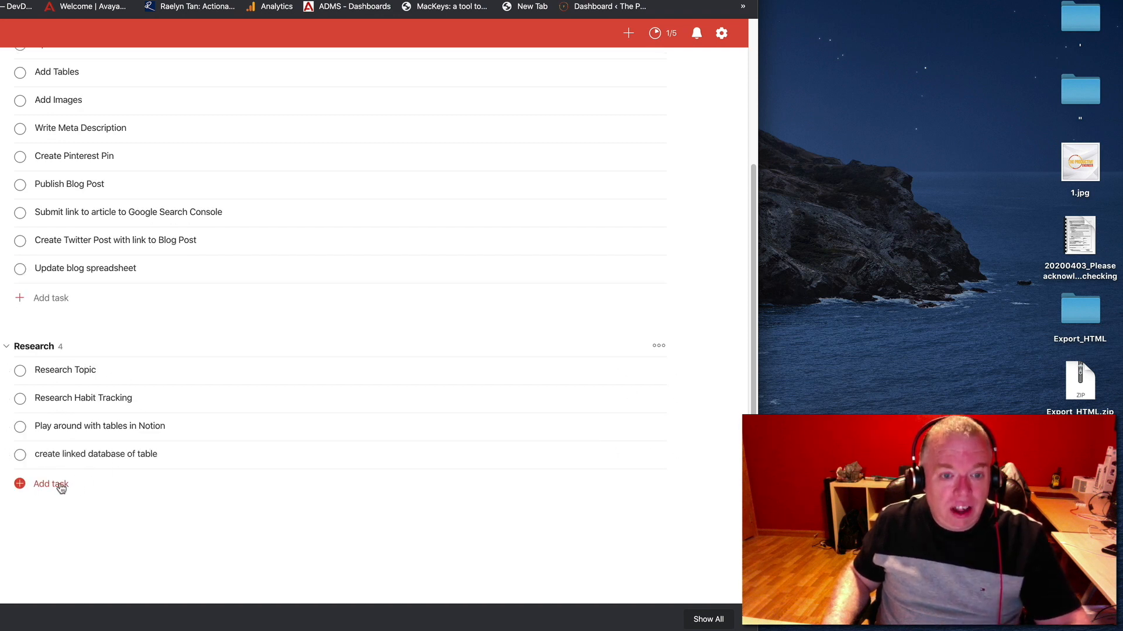
Add a section named "Writing" below the Research section
{"action": "left_click", "coordinate": [310, 522]}
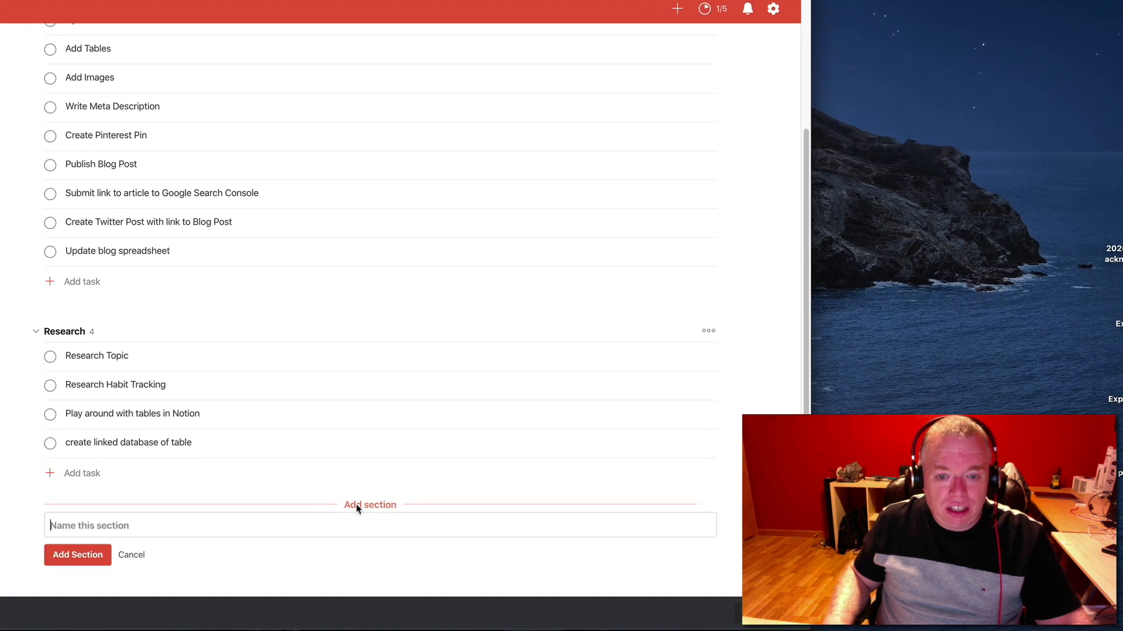
{"action": "scroll", "coordinate": [402, 381], "scroll_direction": "up", "scroll_amount": 3}
{"action": "scroll", "coordinate": [439, 393], "scroll_direction": "down", "scroll_amount": 5}
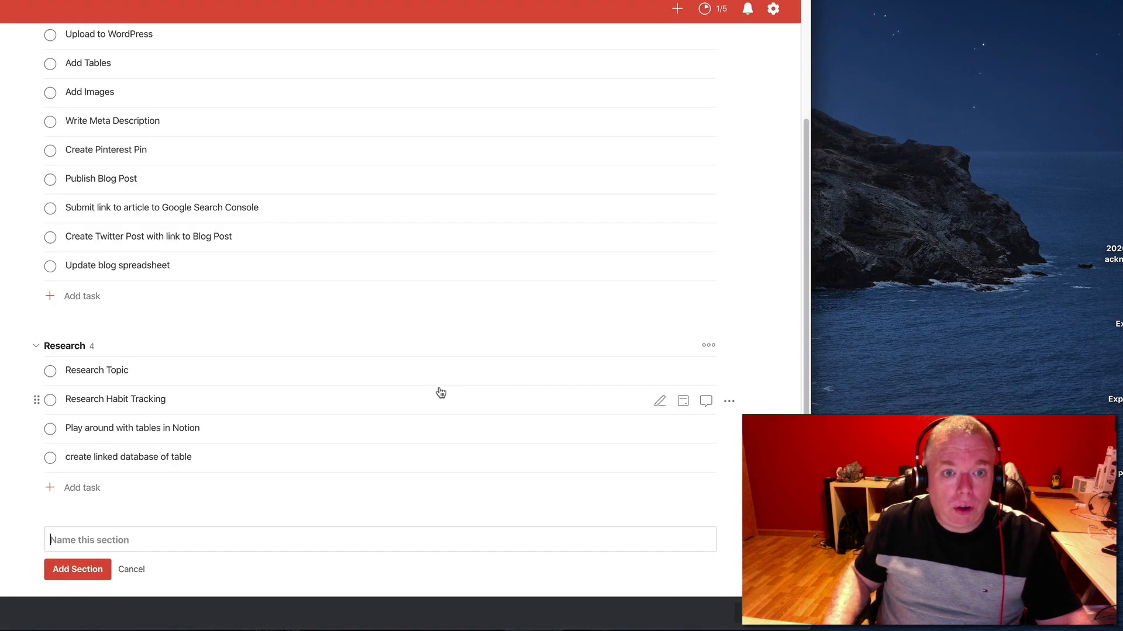
{"action": "type", "text": "Writing"}
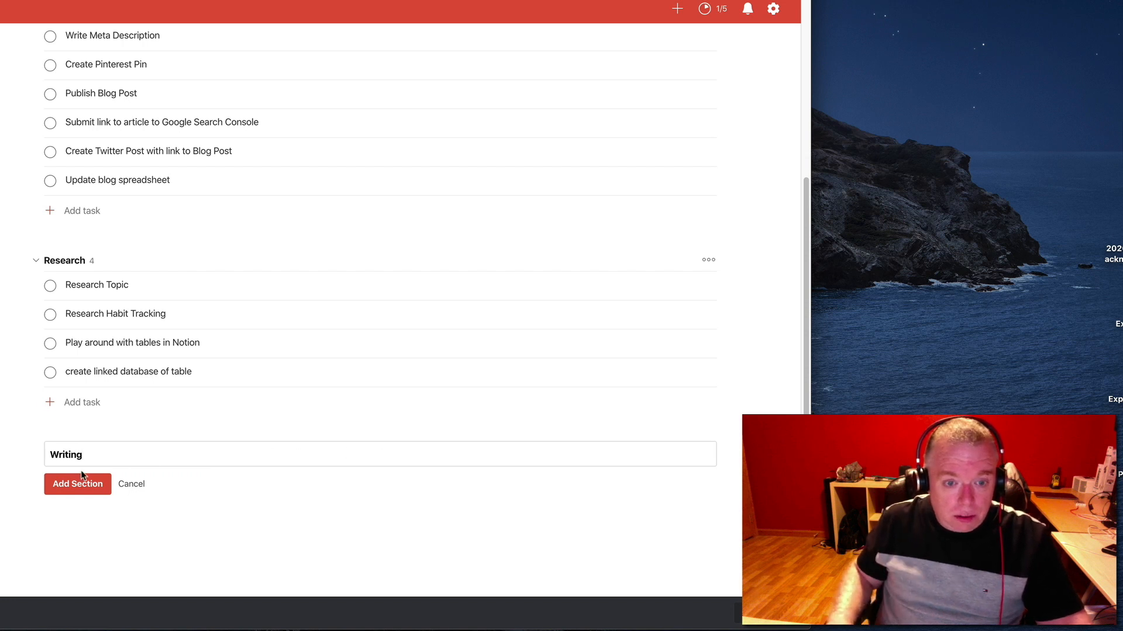
{"action": "left_click", "coordinate": [78, 492]}
Move "Create Outline for Post" and "Write Rough Draft" from the unsectioned tasks into the Writing section
{"action": "scroll", "coordinate": [107, 425], "scroll_direction": "up", "scroll_amount": 4}
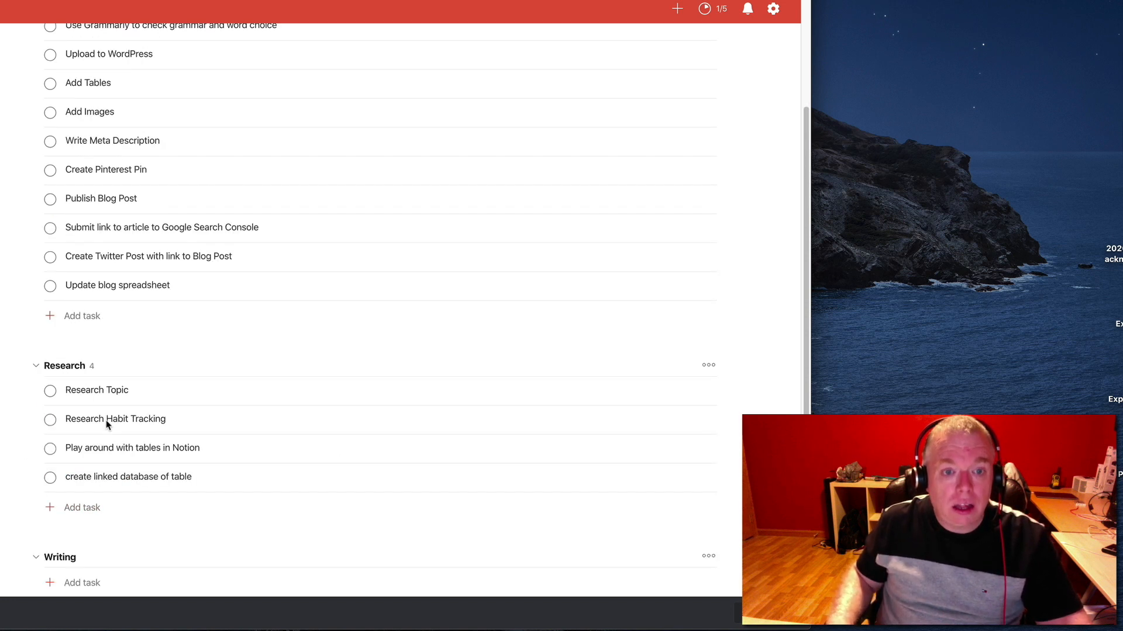
{"action": "scroll", "coordinate": [108, 427], "scroll_direction": "down", "scroll_amount": 4}
{"action": "scroll", "coordinate": [108, 425], "scroll_direction": "up", "scroll_amount": 5}
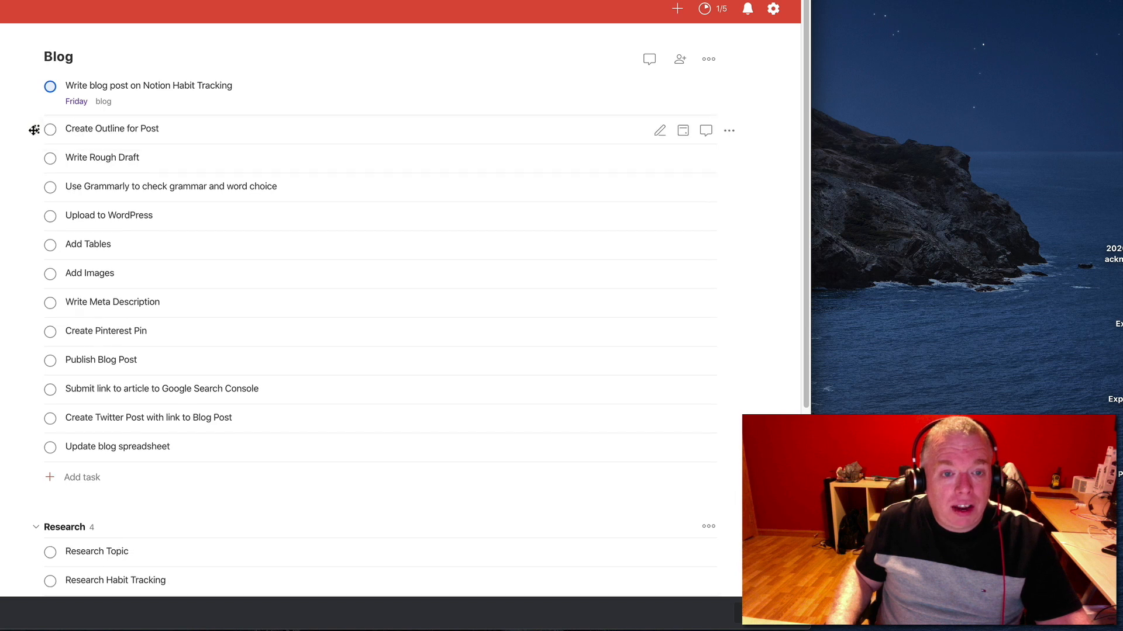
{"action": "left_click_drag", "start_coordinate": [33, 129], "coordinate": [55, 456]}
{"action": "scroll", "coordinate": [115, 377], "scroll_direction": "up", "scroll_amount": 2}
{"action": "scroll", "coordinate": [116, 377], "scroll_direction": "up", "scroll_amount": 3}
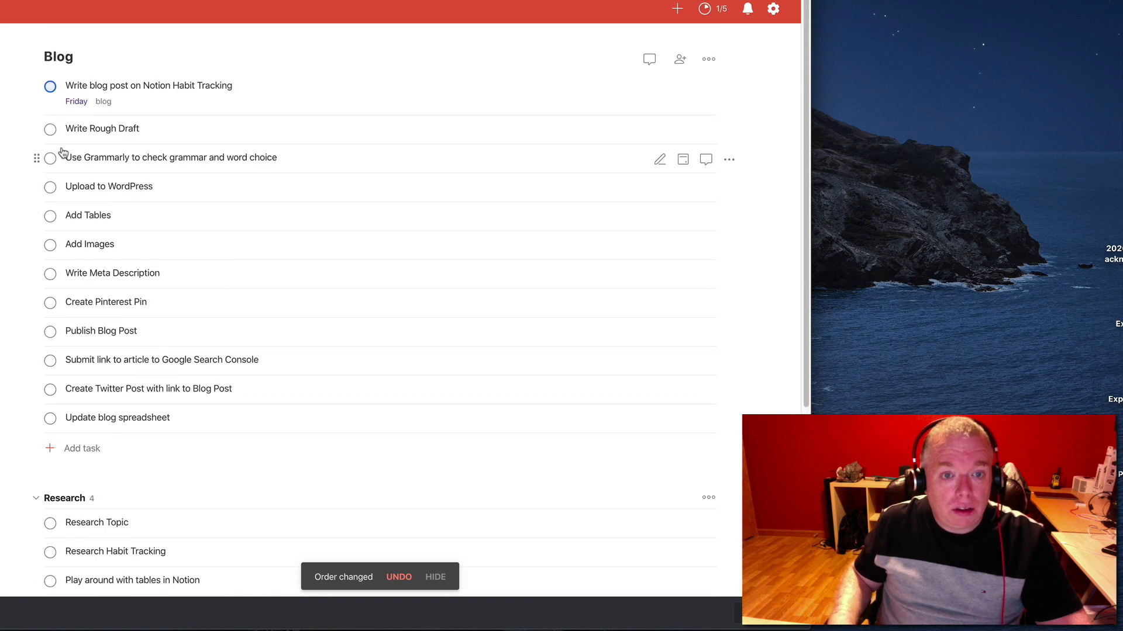
{"action": "left_click_drag", "start_coordinate": [32, 128], "coordinate": [47, 471]}
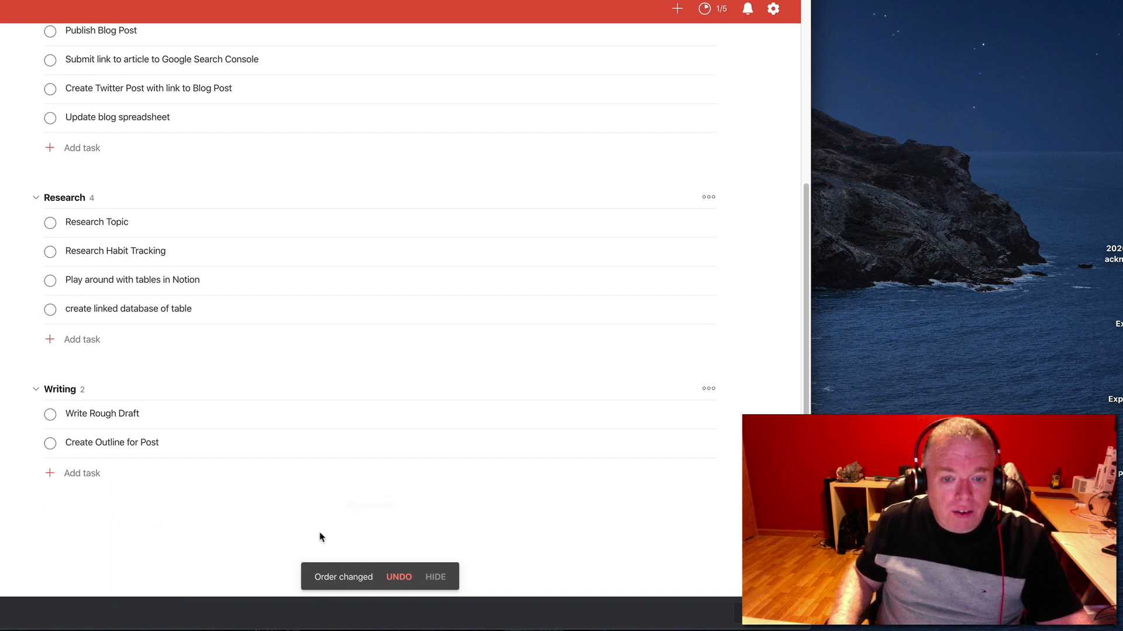
Add a section named "Editing" below the Writing section
{"action": "left_click", "coordinate": [352, 511]}
{"action": "type", "text": "Editing"}
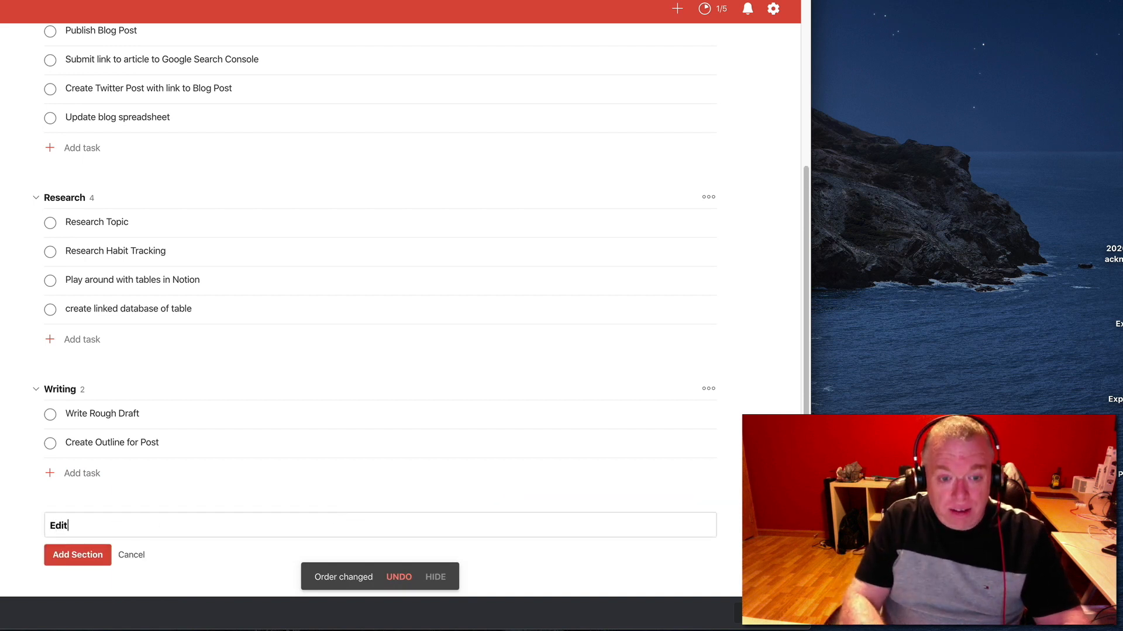
{"action": "left_click", "coordinate": [69, 555]}
Move the task "Use Grammarly to check grammar and word choice" into the Editing section
{"action": "scroll", "coordinate": [178, 233], "scroll_direction": "up", "scroll_amount": 5}
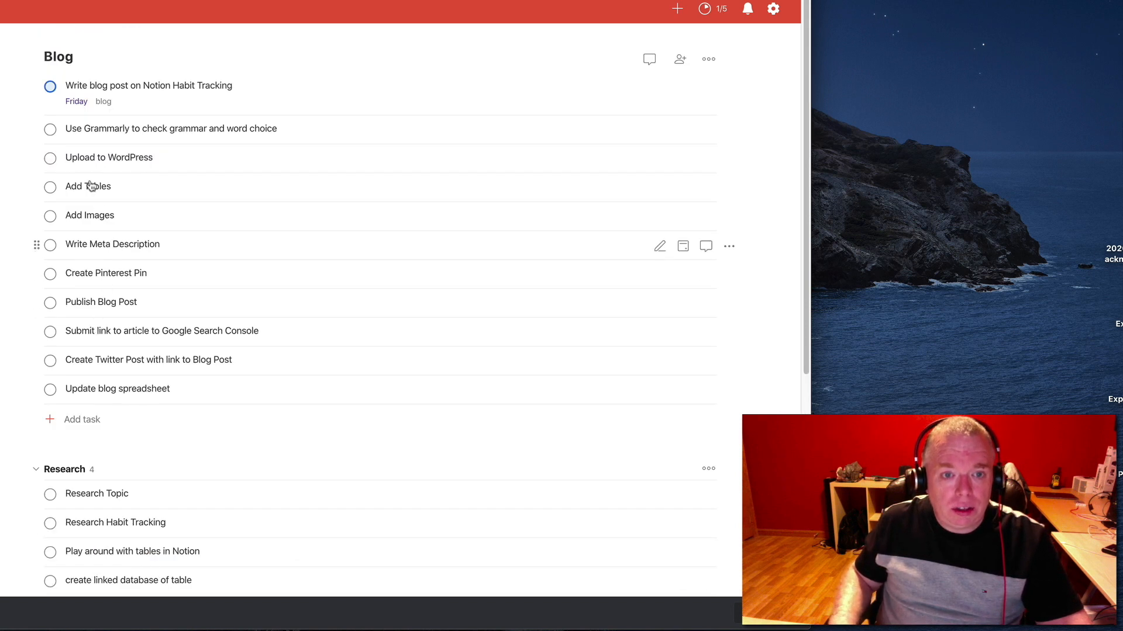
{"action": "left_click_drag", "start_coordinate": [34, 129], "coordinate": [42, 449]}
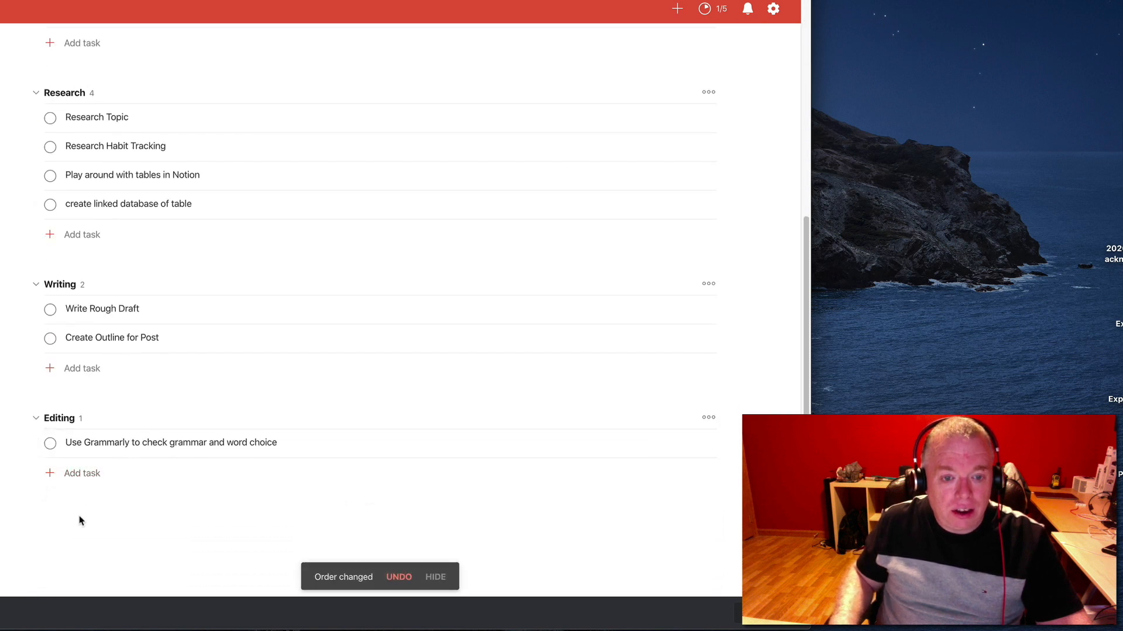
{"action": "scroll", "coordinate": [81, 520], "scroll_direction": "up", "scroll_amount": 6}
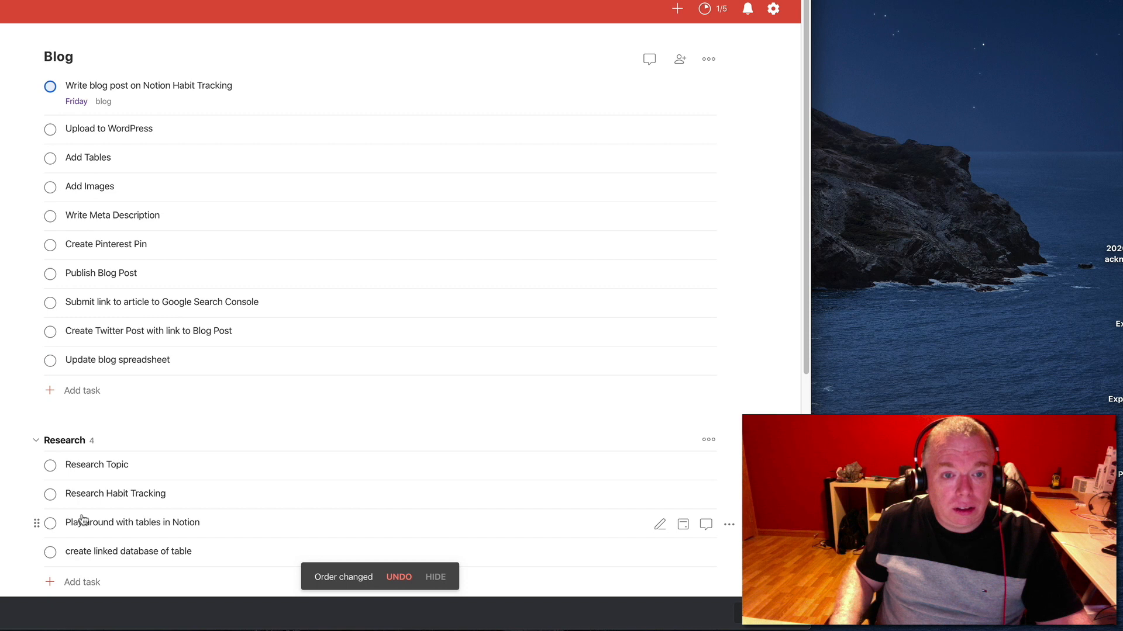
{"action": "scroll", "coordinate": [82, 521], "scroll_direction": "down", "scroll_amount": 6}
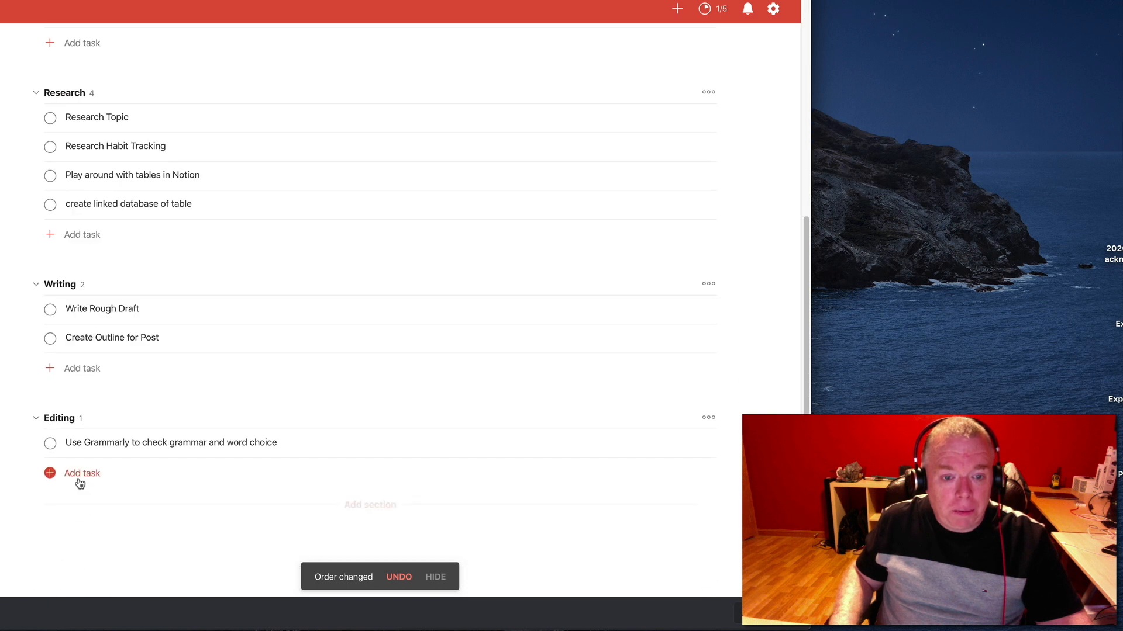
Add a section named "Wordpress" below the Editing section
{"action": "left_click", "coordinate": [107, 504]}
{"action": "type", "text": "W"}
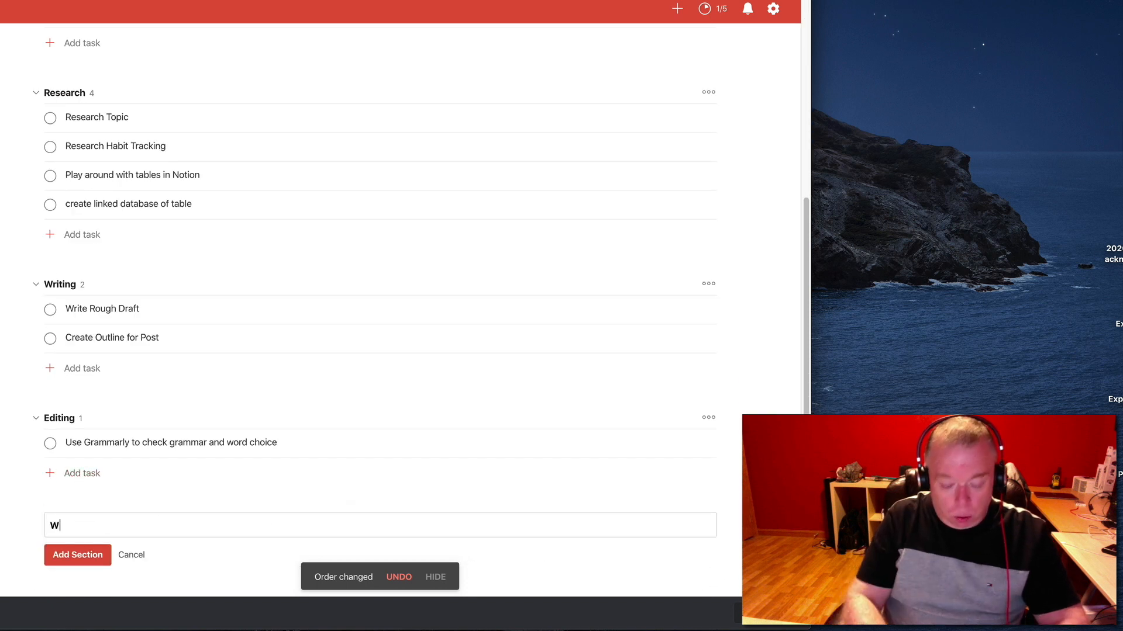
{"action": "type", "text": "ordpress"}
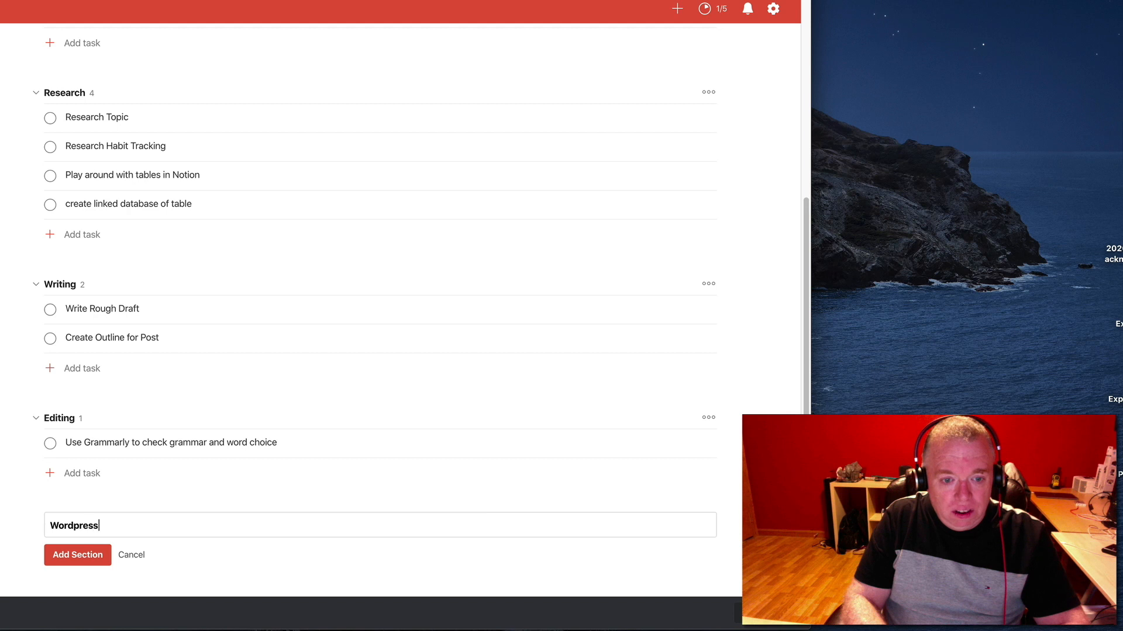
{"action": "key", "text": "Return"}
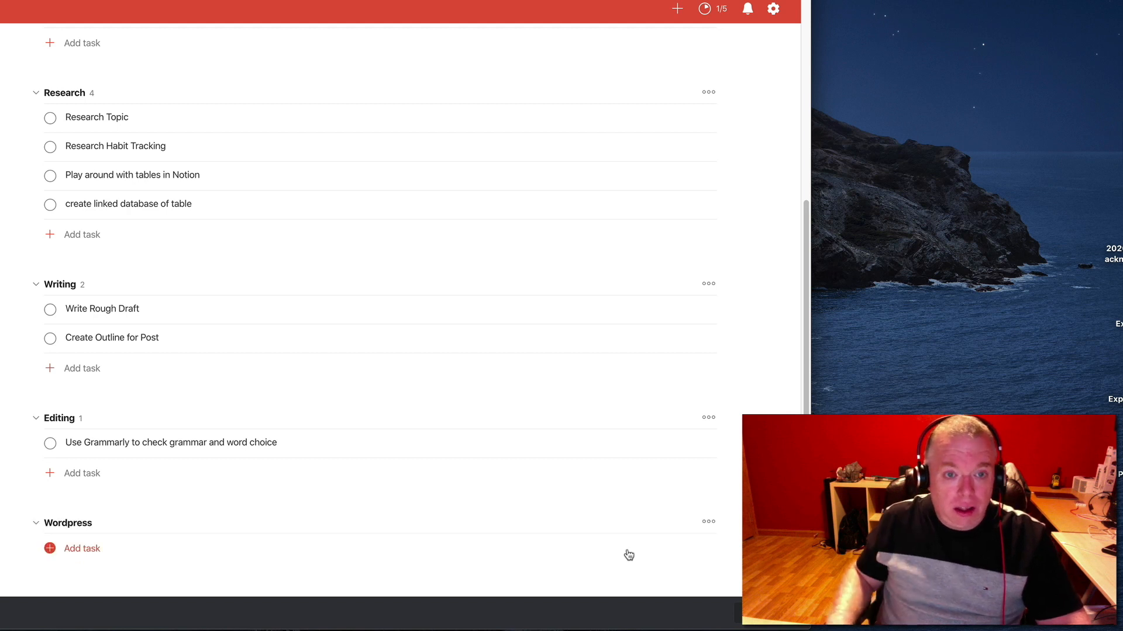
Move the unsectioned tasks "Upload to WordPress", "Add Tables" and "Add Images" into the Wordpress section, in that order
{"action": "scroll", "coordinate": [626, 533], "scroll_direction": "up", "scroll_amount": 6}
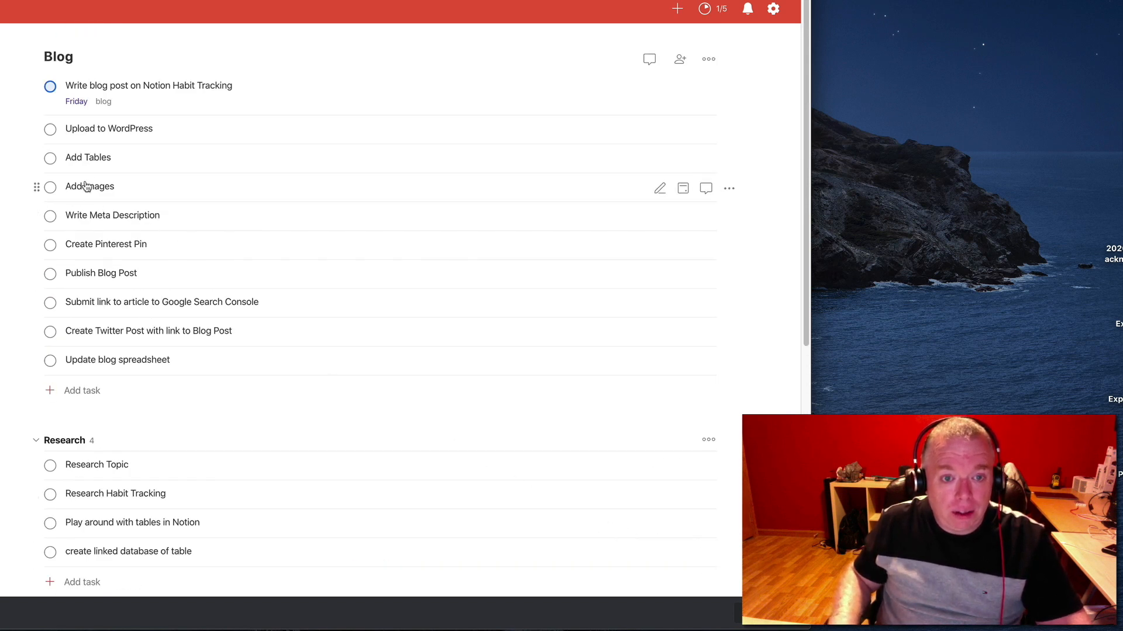
{"action": "left_click_drag", "start_coordinate": [37, 129], "coordinate": [47, 450]}
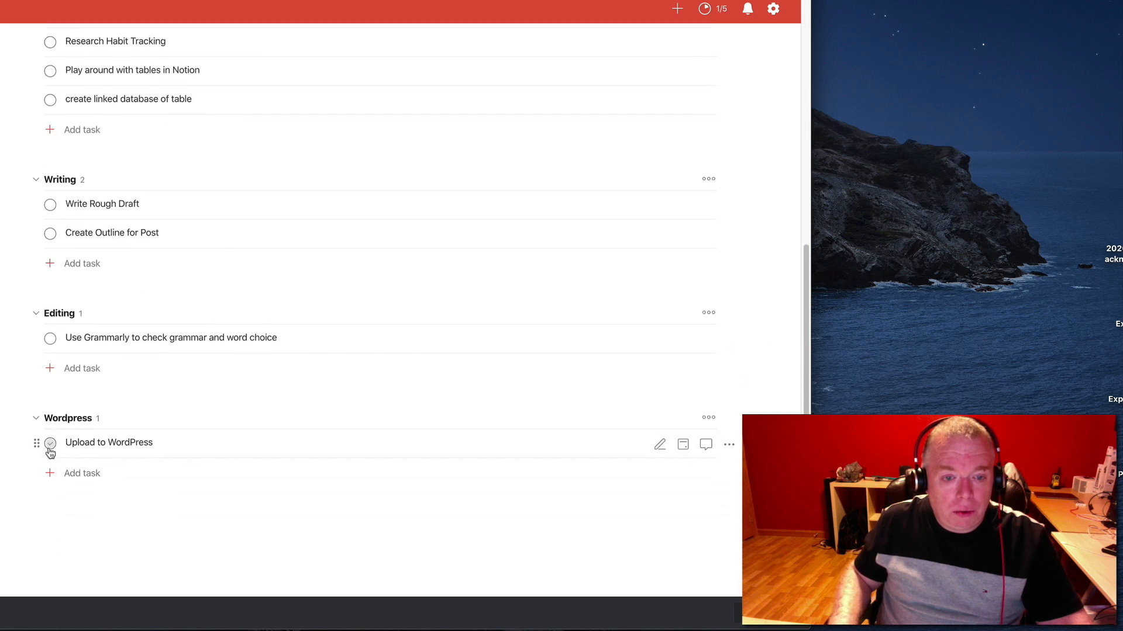
{"action": "scroll", "coordinate": [69, 165], "scroll_direction": "up", "scroll_amount": 7}
{"action": "left_click_drag", "start_coordinate": [35, 131], "coordinate": [41, 462]}
{"action": "scroll", "coordinate": [68, 454], "scroll_direction": "up", "scroll_amount": 7}
{"action": "scroll", "coordinate": [76, 316], "scroll_direction": "down", "scroll_amount": 7}
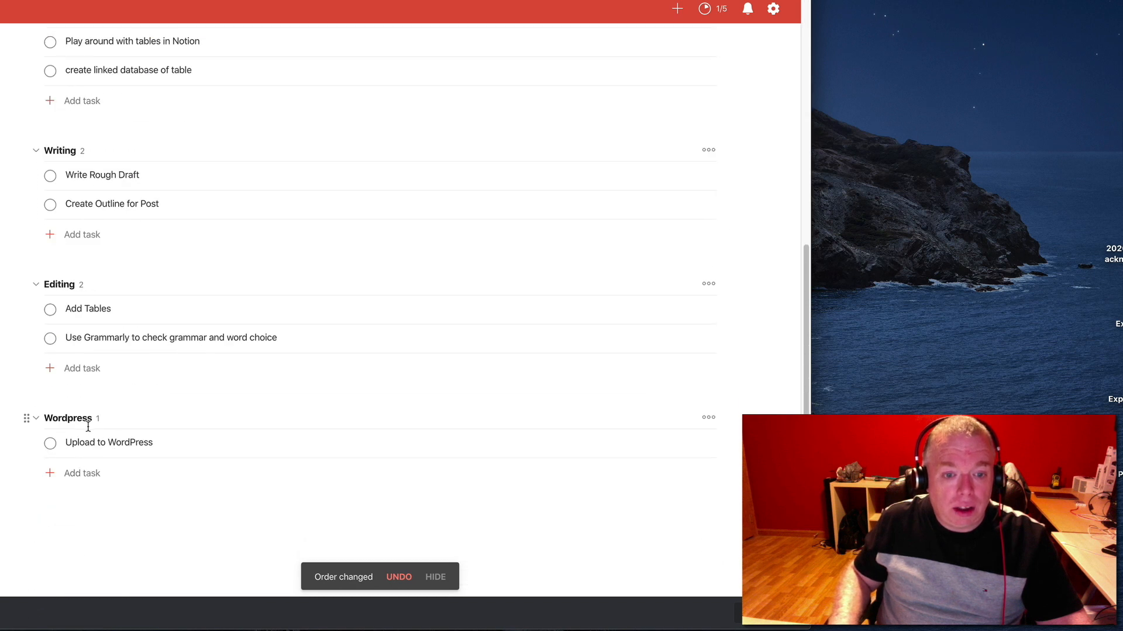
{"action": "scroll", "coordinate": [87, 427], "scroll_direction": "up", "scroll_amount": 7}
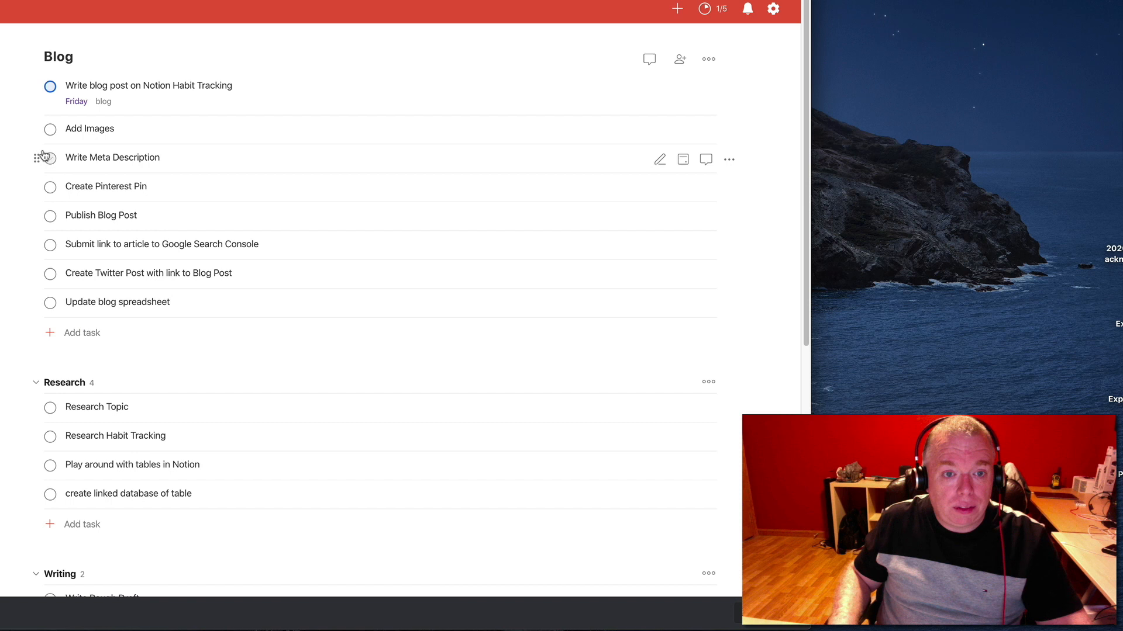
{"action": "left_click_drag", "start_coordinate": [34, 128], "coordinate": [31, 473]}
{"action": "left_click_drag", "start_coordinate": [38, 309], "coordinate": [37, 471]}
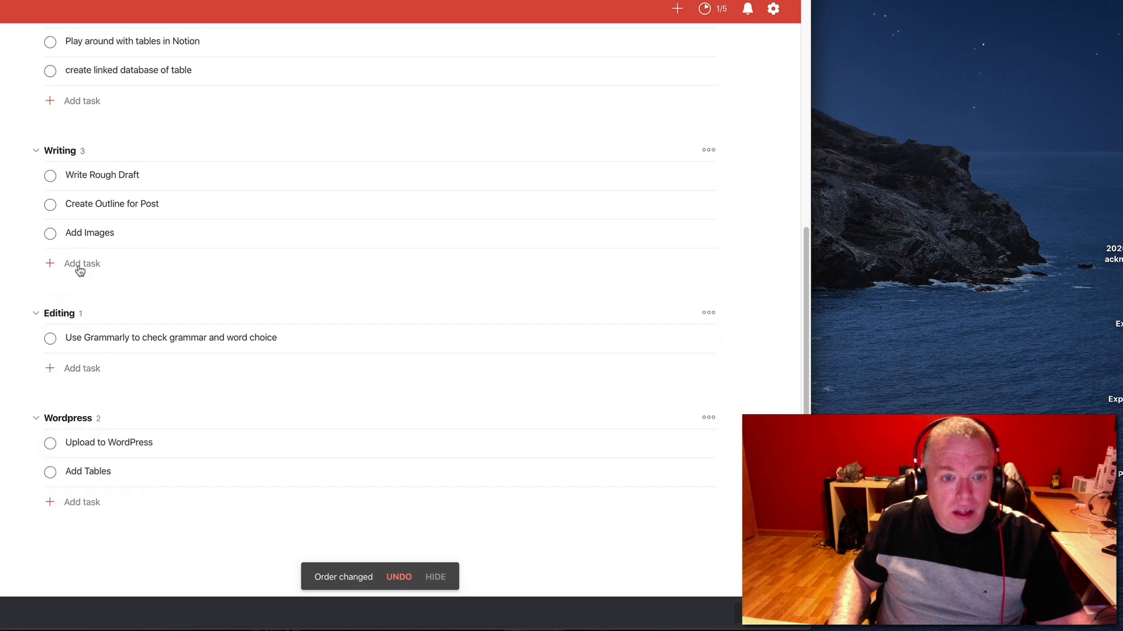
{"action": "left_click_drag", "start_coordinate": [39, 237], "coordinate": [36, 489]}
Move "Write Meta Description" to the end of the Wordpress section and outdent it to a parent task
{"action": "scroll", "coordinate": [108, 405], "scroll_direction": "up", "scroll_amount": 7}
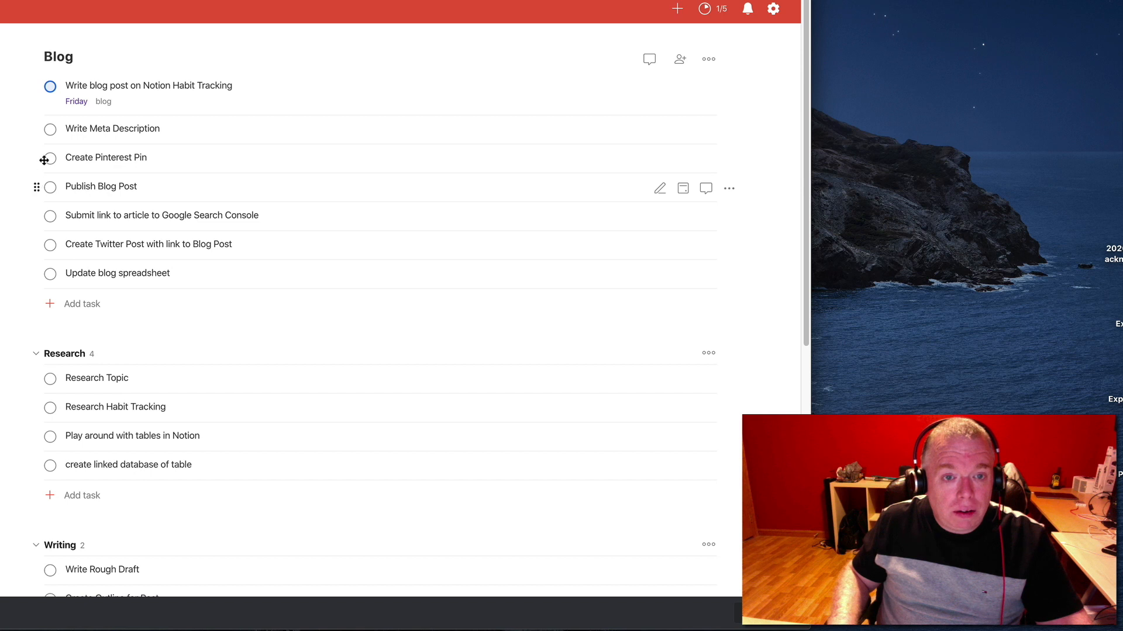
{"action": "left_click_drag", "start_coordinate": [35, 125], "coordinate": [57, 479]}
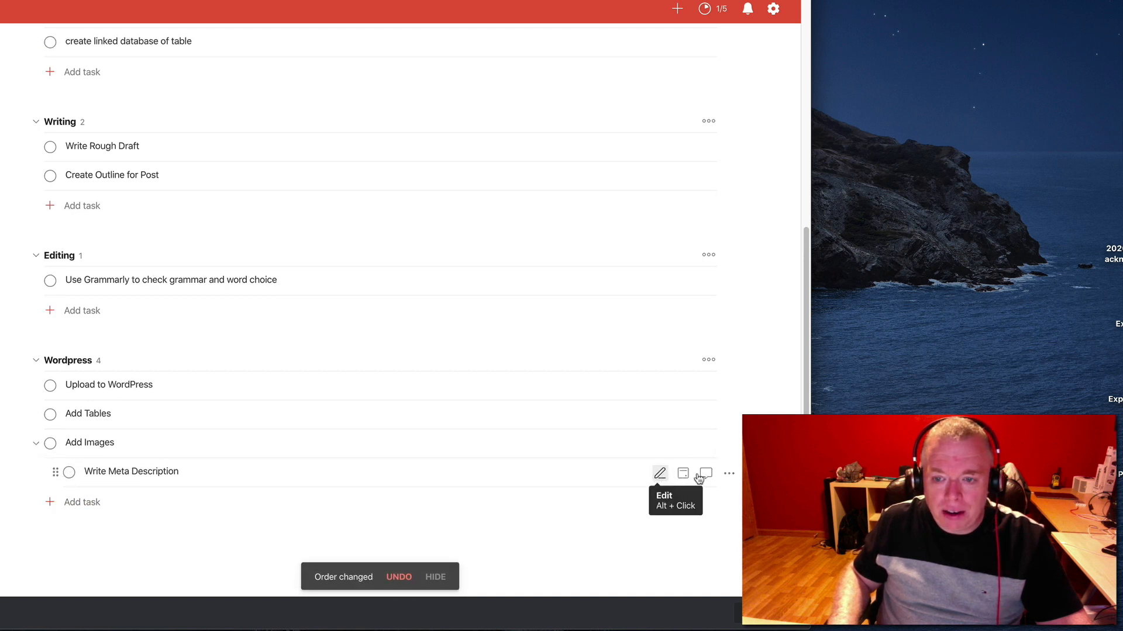
{"action": "left_click", "coordinate": [699, 477]}
{"action": "left_click", "coordinate": [687, 505]}
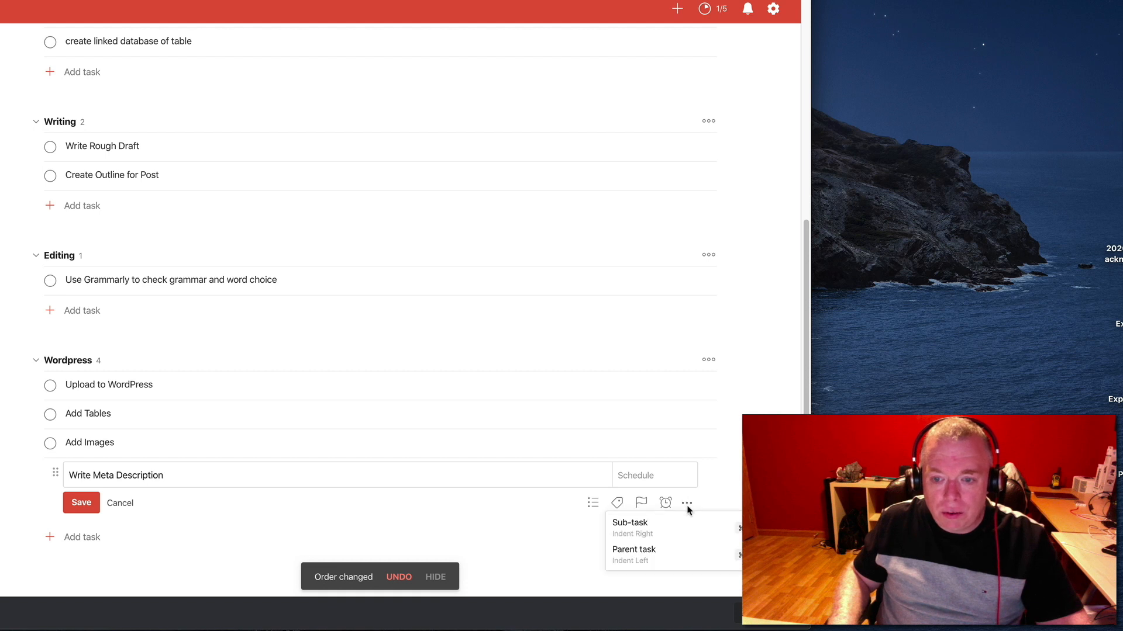
{"action": "left_click", "coordinate": [683, 550]}
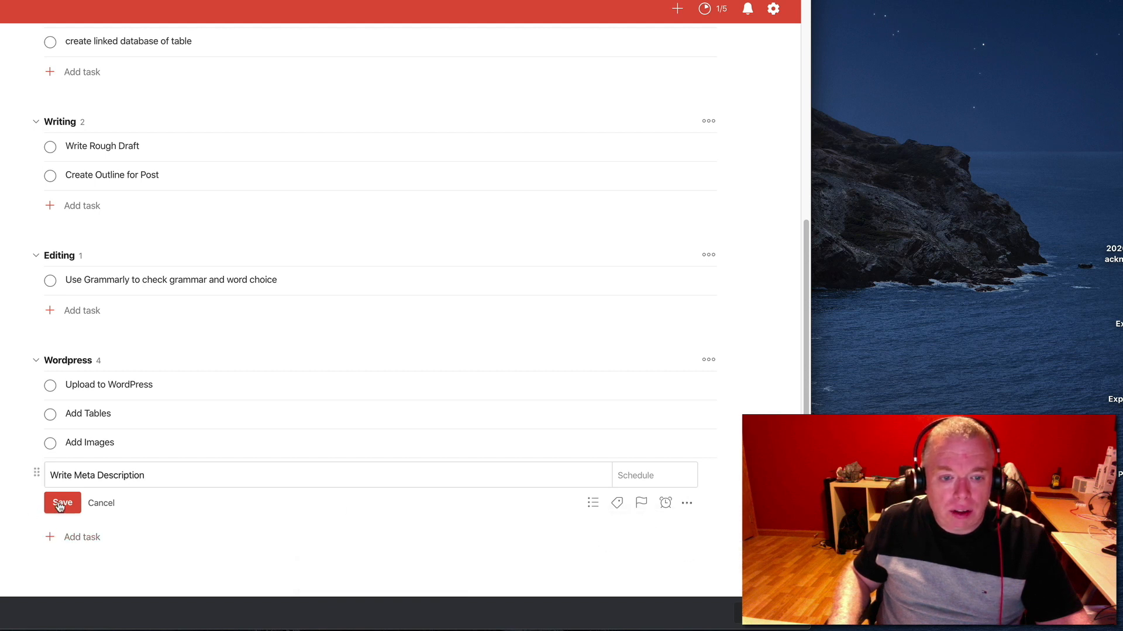
{"action": "left_click", "coordinate": [60, 504]}
Move the unsectioned task "Publish Blog Post" to the end of the Wordpress section
{"action": "scroll", "coordinate": [40, 459], "scroll_direction": "up", "scroll_amount": 10}
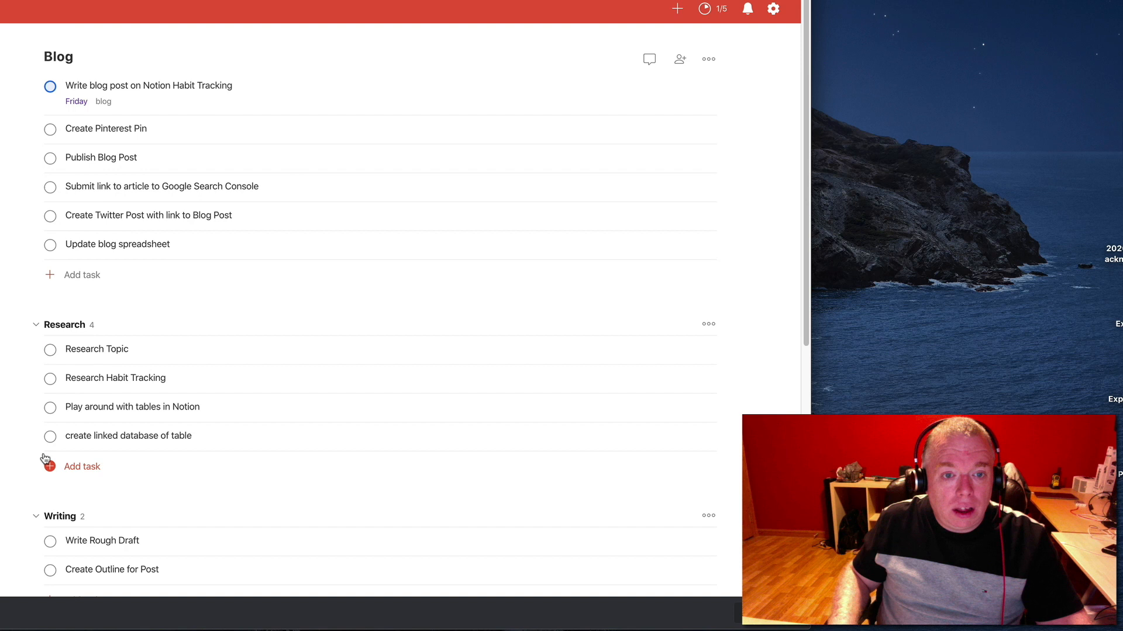
{"action": "left_click_drag", "start_coordinate": [37, 160], "coordinate": [30, 449]}
{"action": "scroll", "coordinate": [99, 446], "scroll_direction": "up", "scroll_amount": 5}
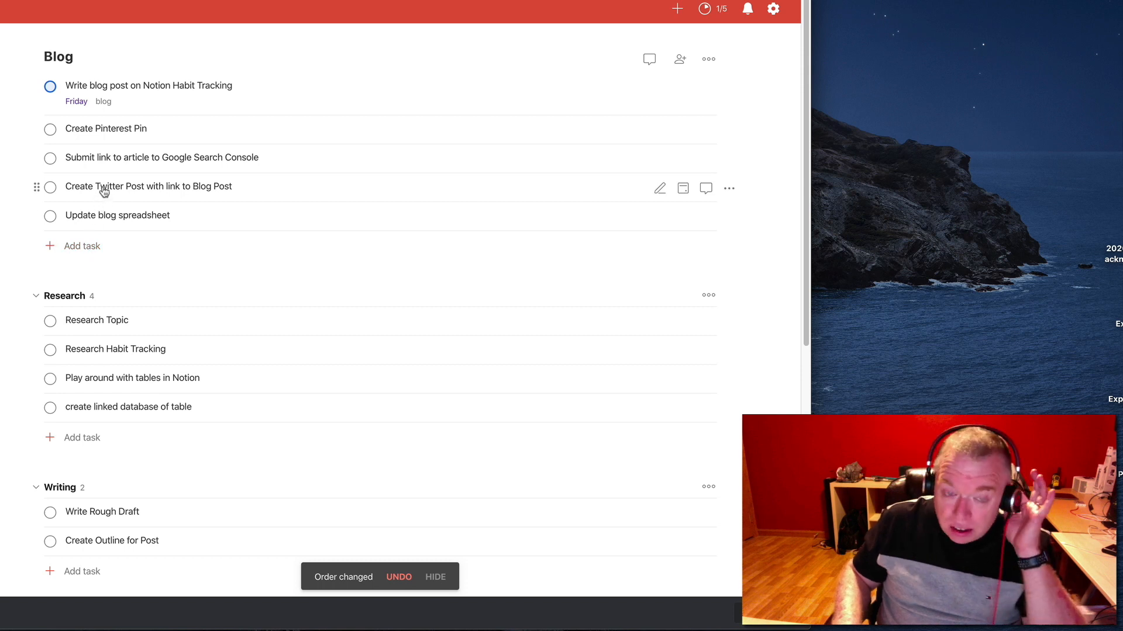
Add a section named "Social Media" below the Wordpress section
{"action": "scroll", "coordinate": [139, 242], "scroll_direction": "down", "scroll_amount": 7}
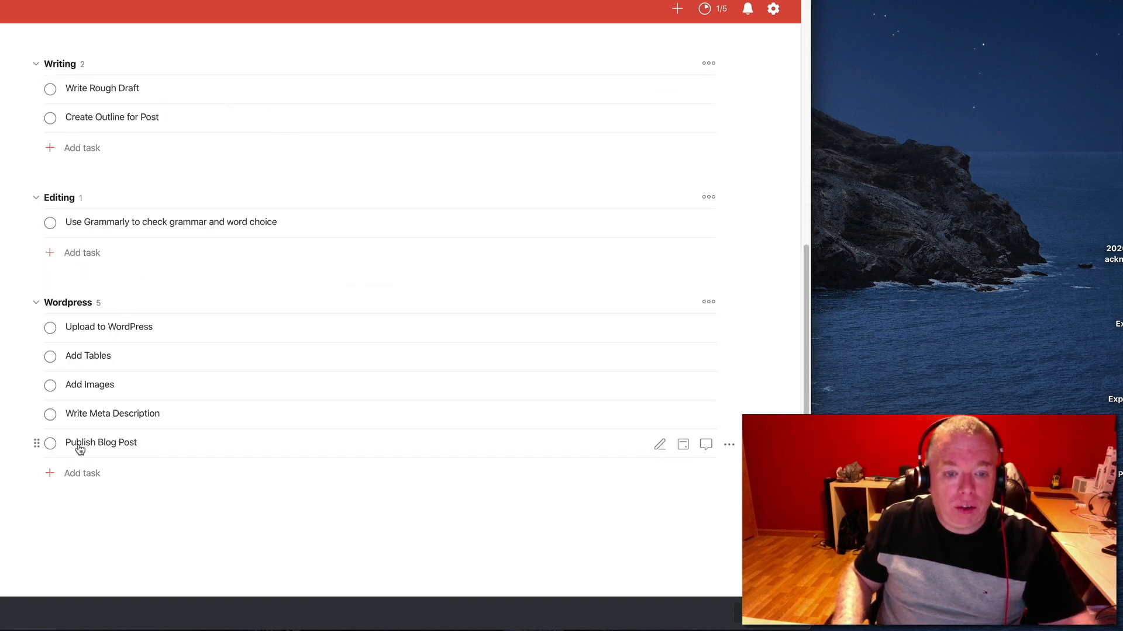
{"action": "left_click", "coordinate": [348, 508]}
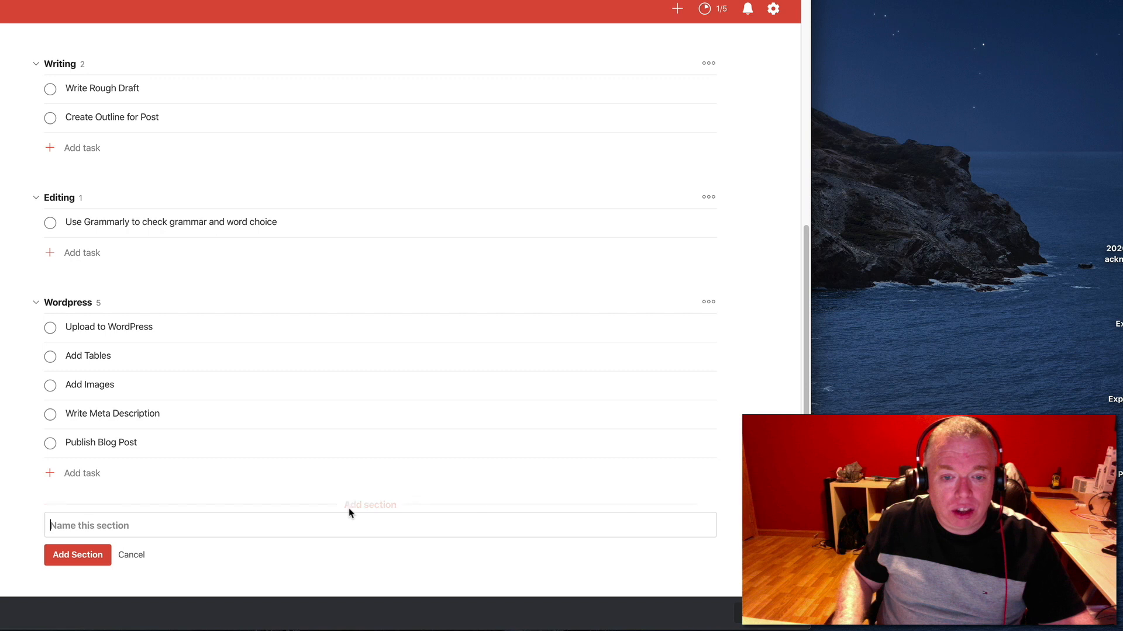
{"action": "type", "text": "Social Media"}
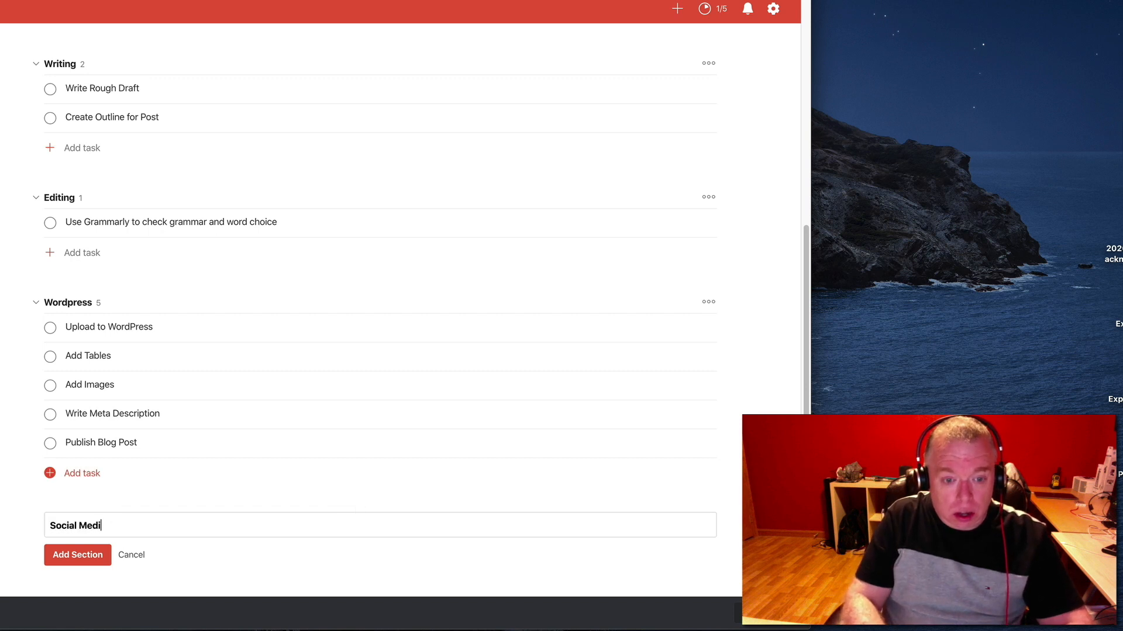
{"action": "left_click", "coordinate": [84, 555]}
Move "Create Pinterest Pin" and "Create Twitter Post with link to Blog Post" from the unsectioned tasks into the Social Media section
{"action": "scroll", "coordinate": [234, 286], "scroll_direction": "up", "scroll_amount": 10}
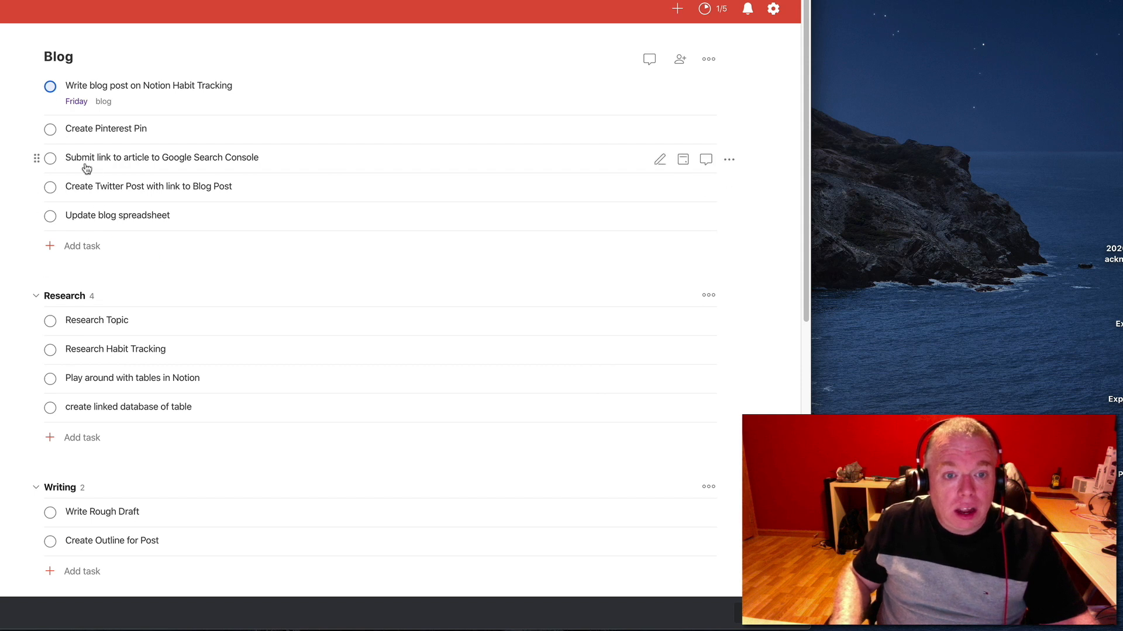
{"action": "left_click_drag", "start_coordinate": [36, 129], "coordinate": [22, 450]}
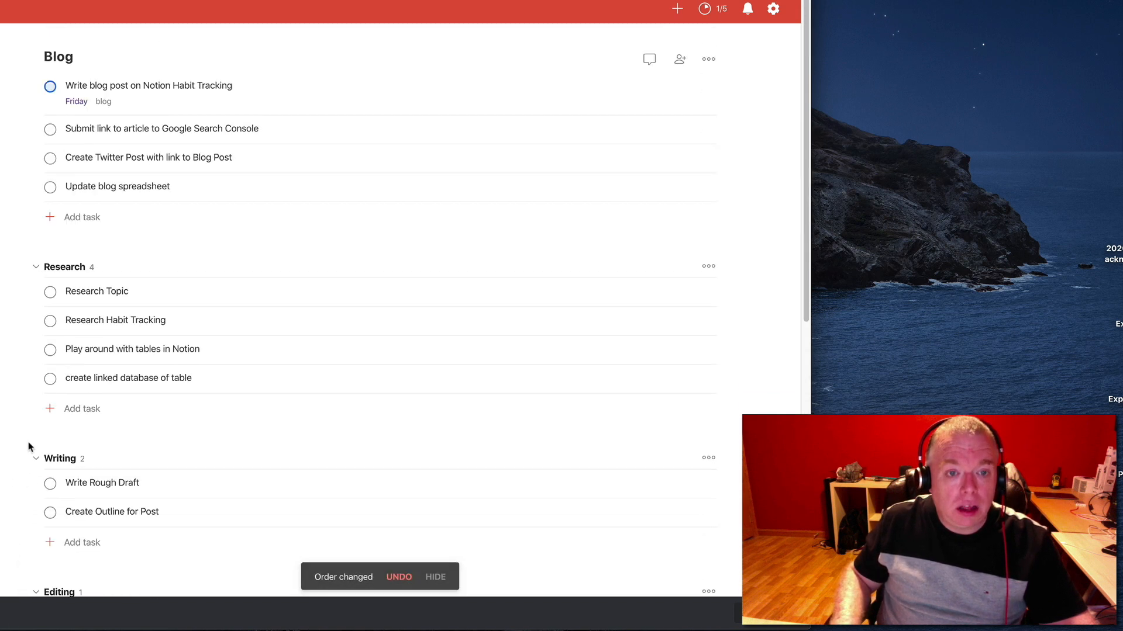
{"action": "left_click_drag", "start_coordinate": [35, 159], "coordinate": [30, 469]}
{"action": "left_click_drag", "start_coordinate": [36, 321], "coordinate": [17, 486]}
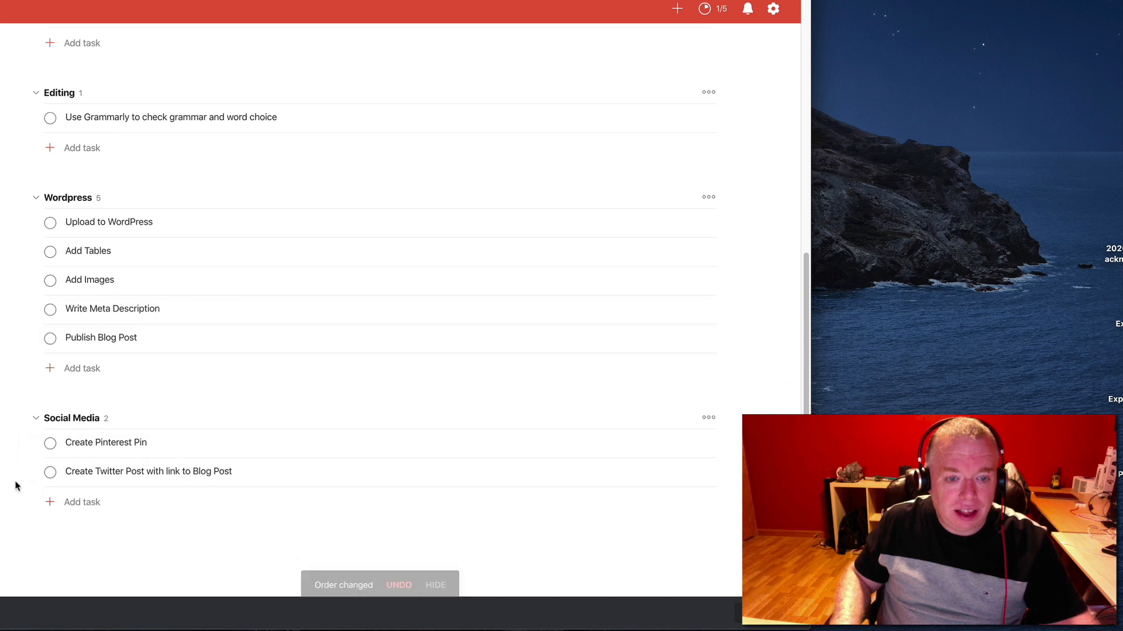
Add a section named "Wrap-up" below the Social Media section
{"action": "scroll", "coordinate": [16, 486], "scroll_direction": "up", "scroll_amount": 10}
{"action": "scroll", "coordinate": [83, 191], "scroll_direction": "down", "scroll_amount": 10}
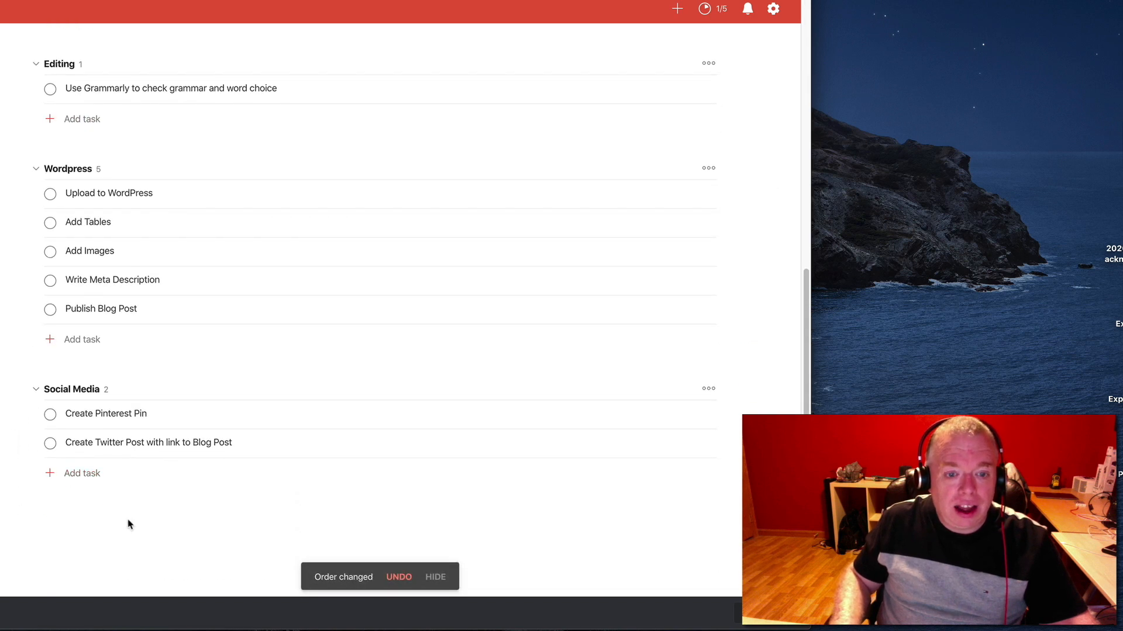
{"action": "left_click", "coordinate": [381, 506]}
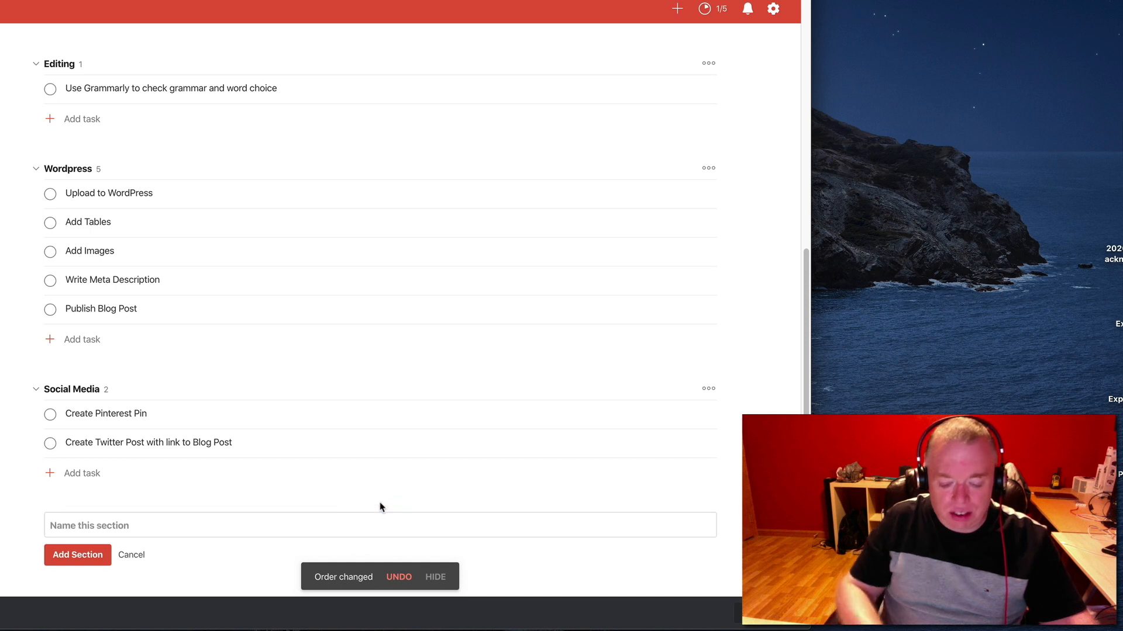
{"action": "type", "text": "W"}
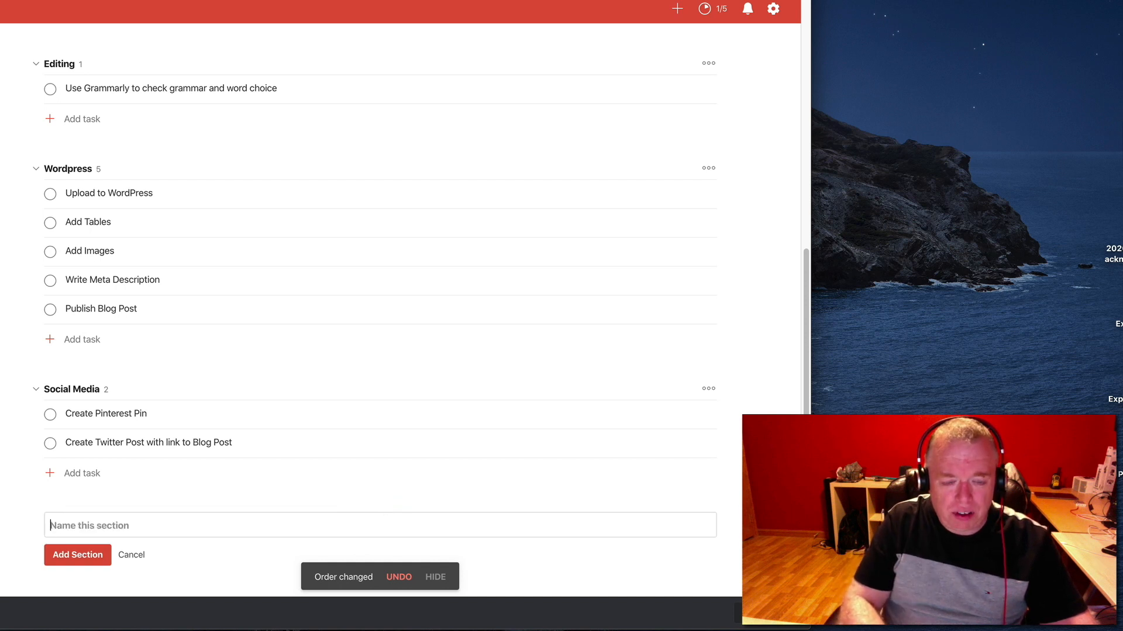
{"action": "type", "text": "Wrap-up"}
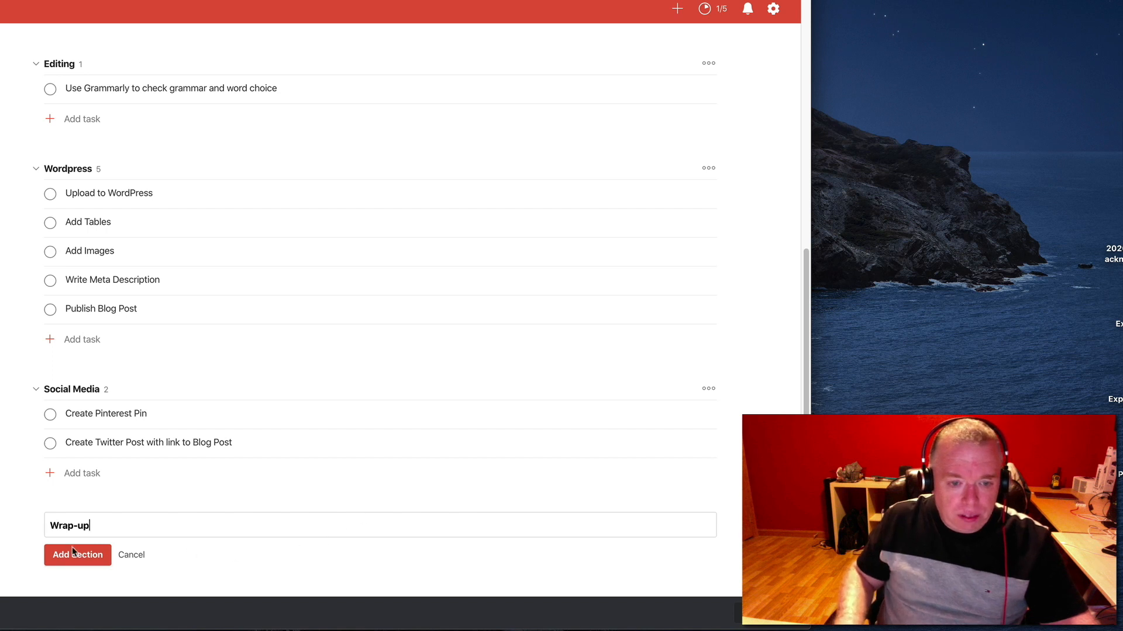
{"action": "left_click", "coordinate": [72, 553]}
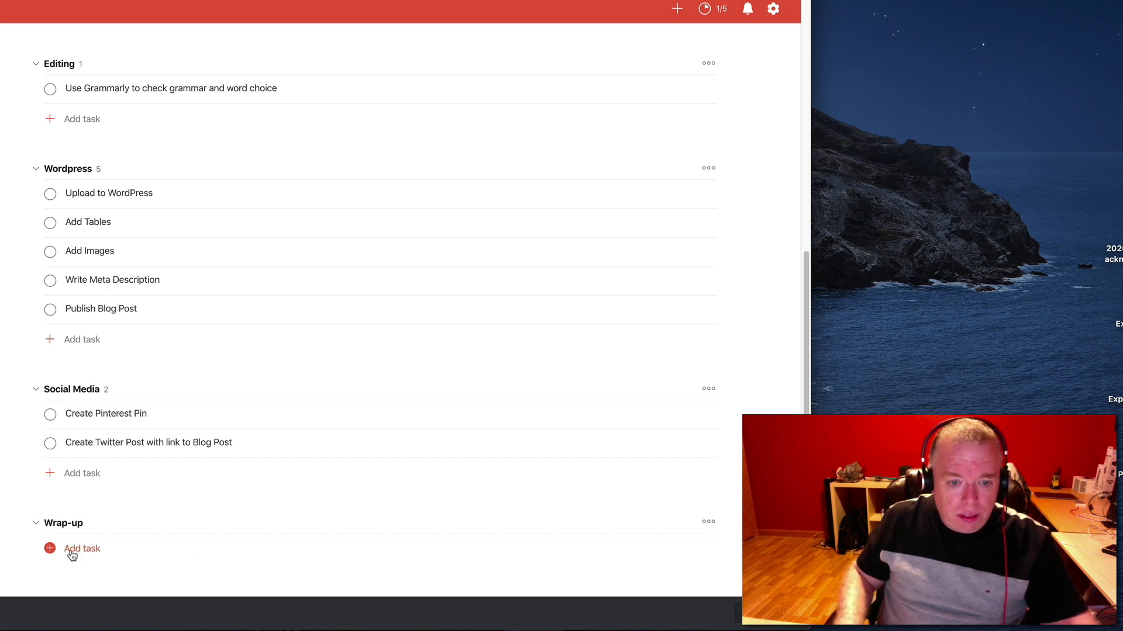
Move "Submit link to article to Google Search Console" and "Update blog spreadsheet" into the Wrap-up section
{"action": "scroll", "coordinate": [94, 304], "scroll_direction": "up", "scroll_amount": 10}
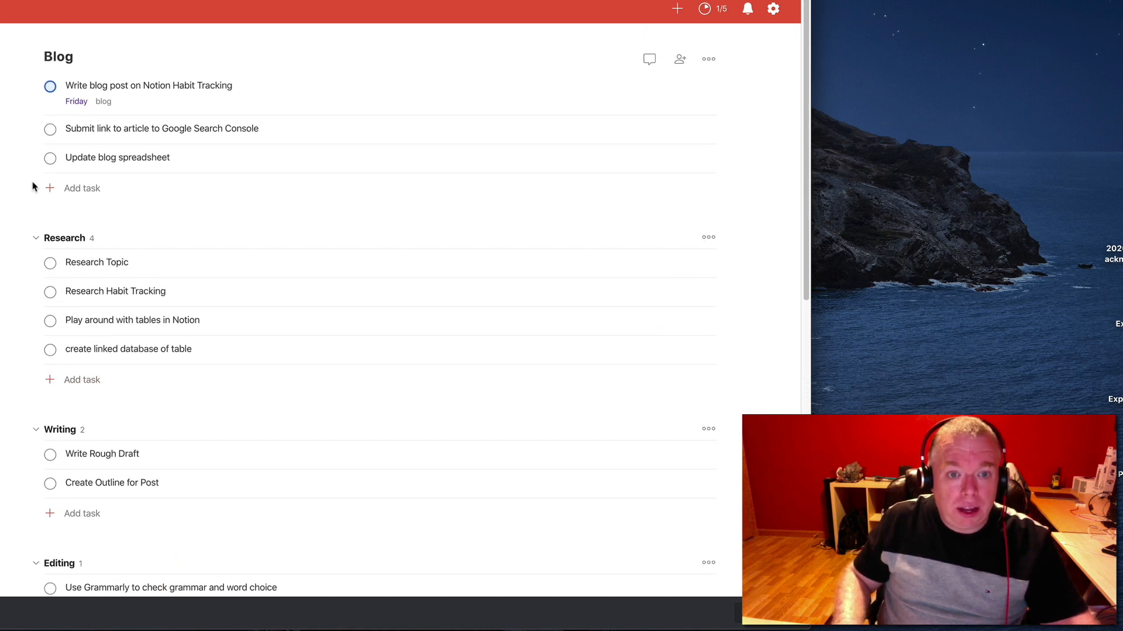
{"action": "left_click_drag", "start_coordinate": [35, 130], "coordinate": [30, 455]}
{"action": "scroll", "coordinate": [62, 448], "scroll_direction": "up", "scroll_amount": 10}
{"action": "left_click_drag", "start_coordinate": [35, 129], "coordinate": [32, 474]}
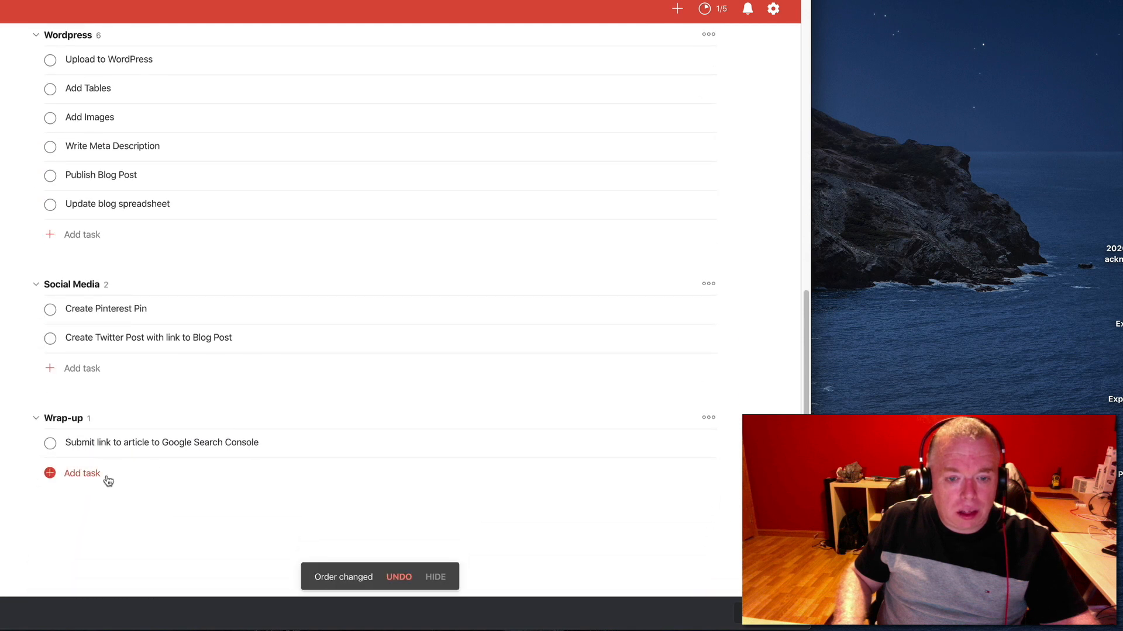
{"action": "scroll", "coordinate": [109, 491], "scroll_direction": "up", "scroll_amount": 10}
{"action": "scroll", "coordinate": [108, 491], "scroll_direction": "down", "scroll_amount": 8}
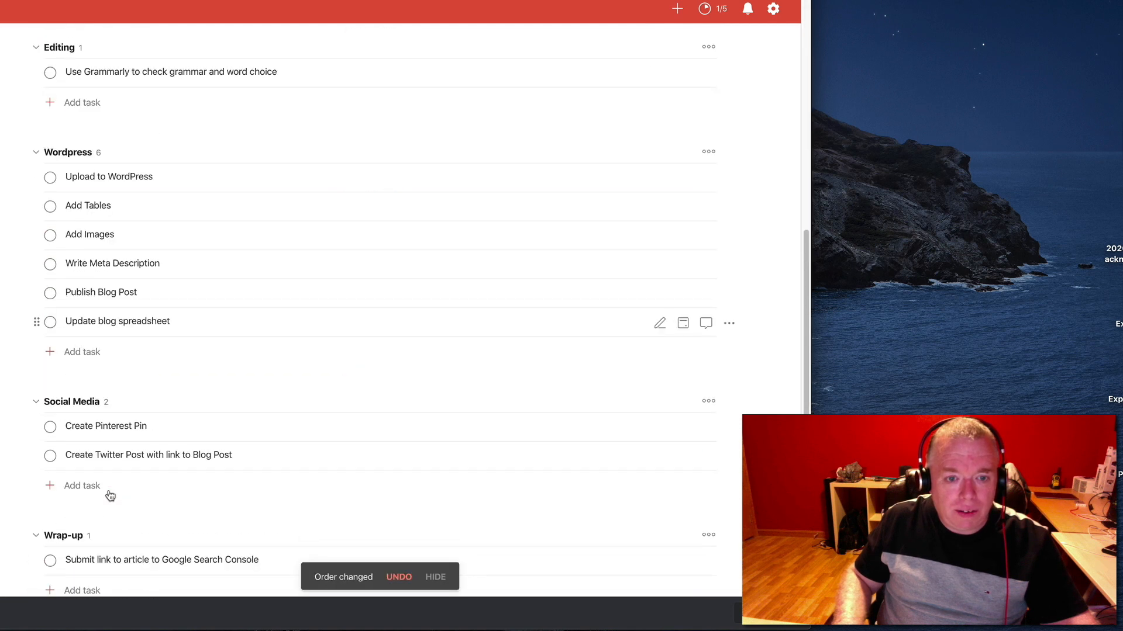
{"action": "left_click_drag", "start_coordinate": [41, 321], "coordinate": [21, 451]}
Rename the Blog project as "Notion Habit Tracker Post" and save the change
{"action": "scroll", "coordinate": [32, 450], "scroll_direction": "up", "scroll_amount": 10}
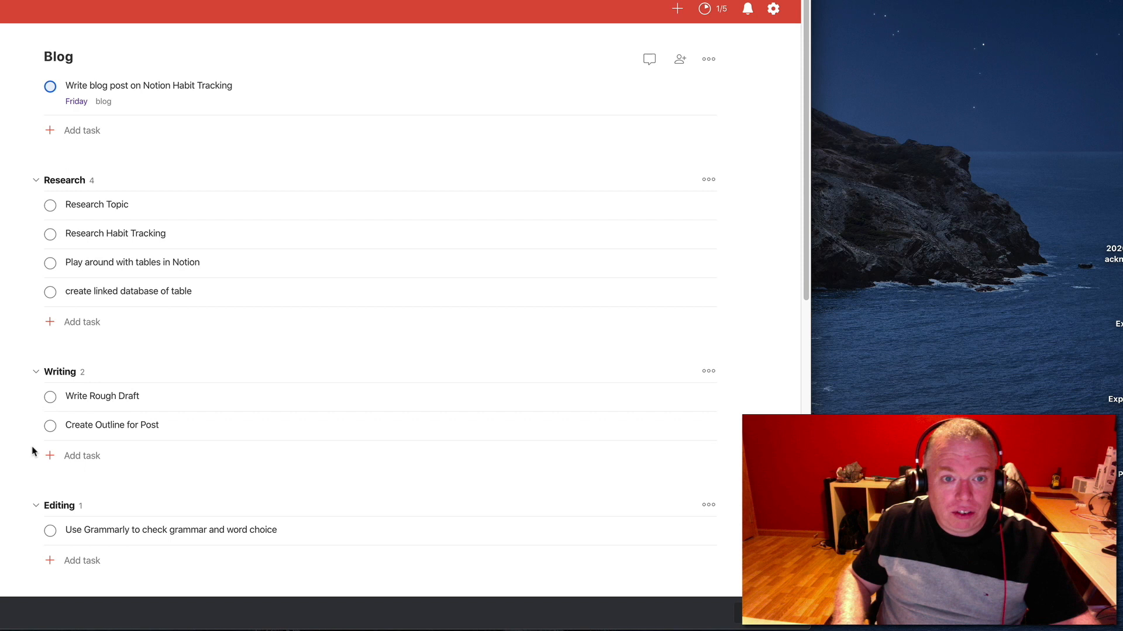
{"action": "mouse_move", "coordinate": [56, 163]}
{"action": "scroll", "coordinate": [47, 298], "scroll_direction": "down", "scroll_amount": 7}
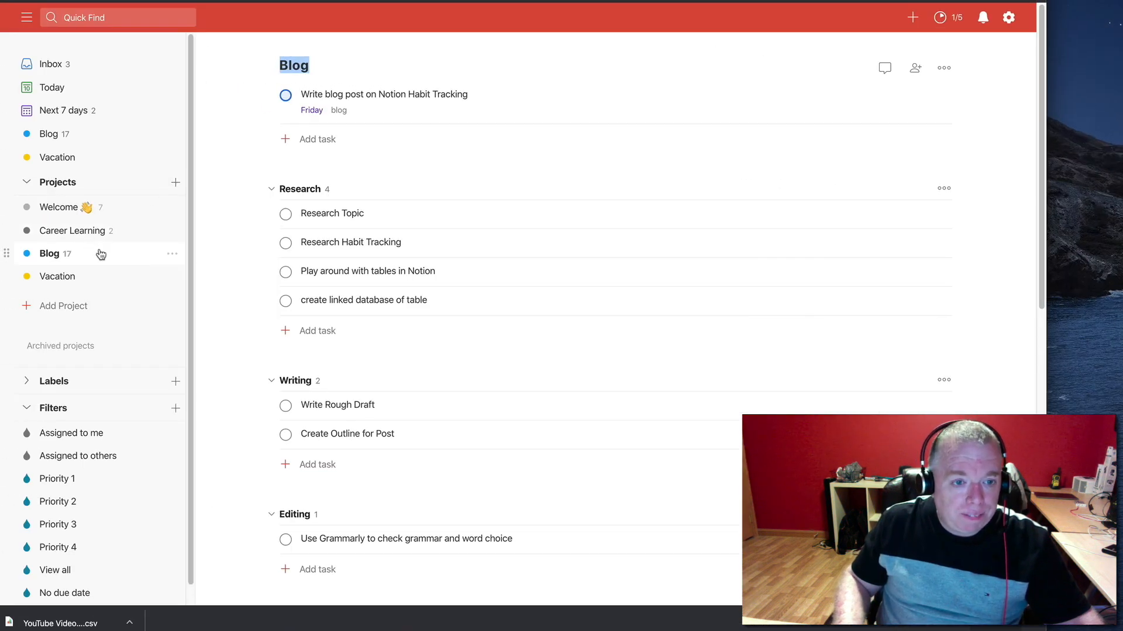
{"action": "left_click", "coordinate": [174, 255]}
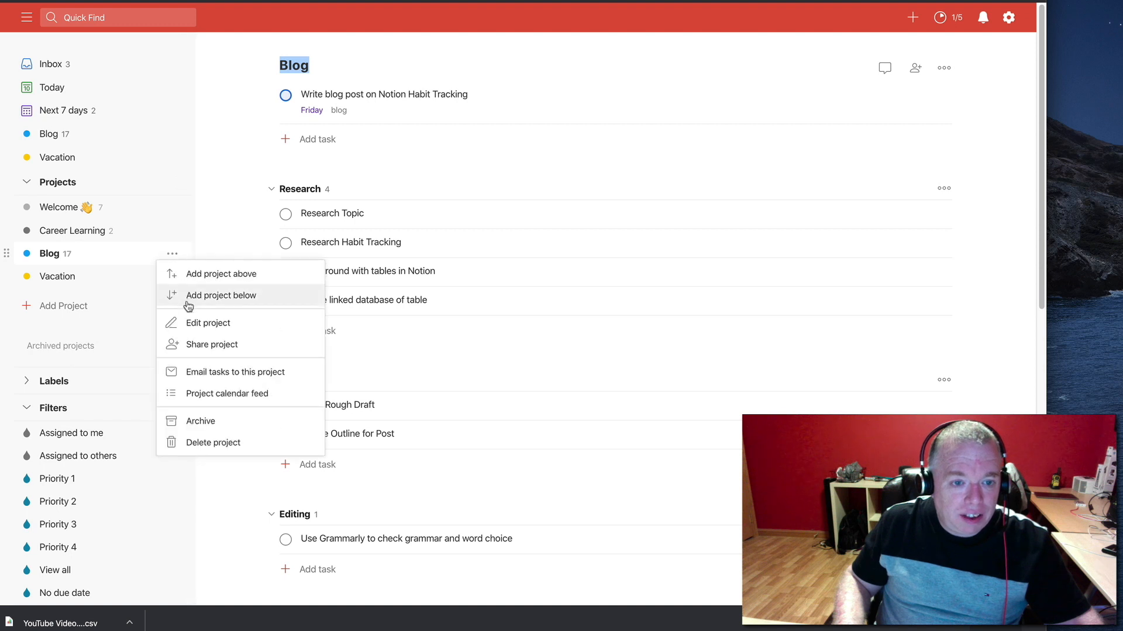
{"action": "left_click", "coordinate": [188, 324]}
{"action": "left_click_drag", "start_coordinate": [439, 143], "coordinate": [384, 141]}
{"action": "key", "text": "BackSpace"}
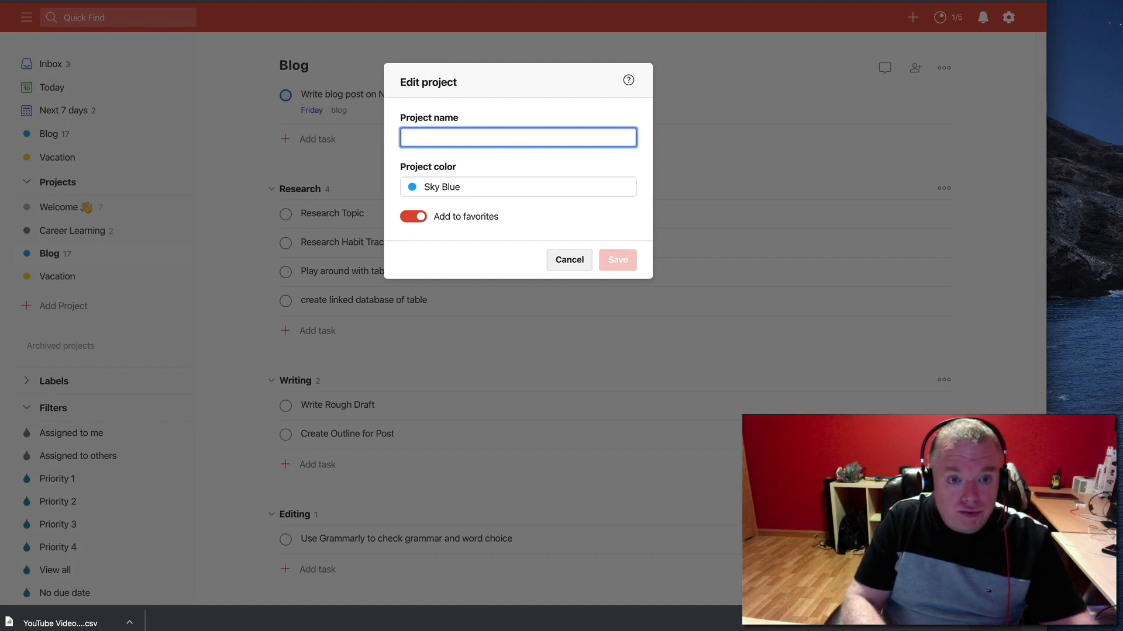
{"action": "type", "text": "Notion Habit"}
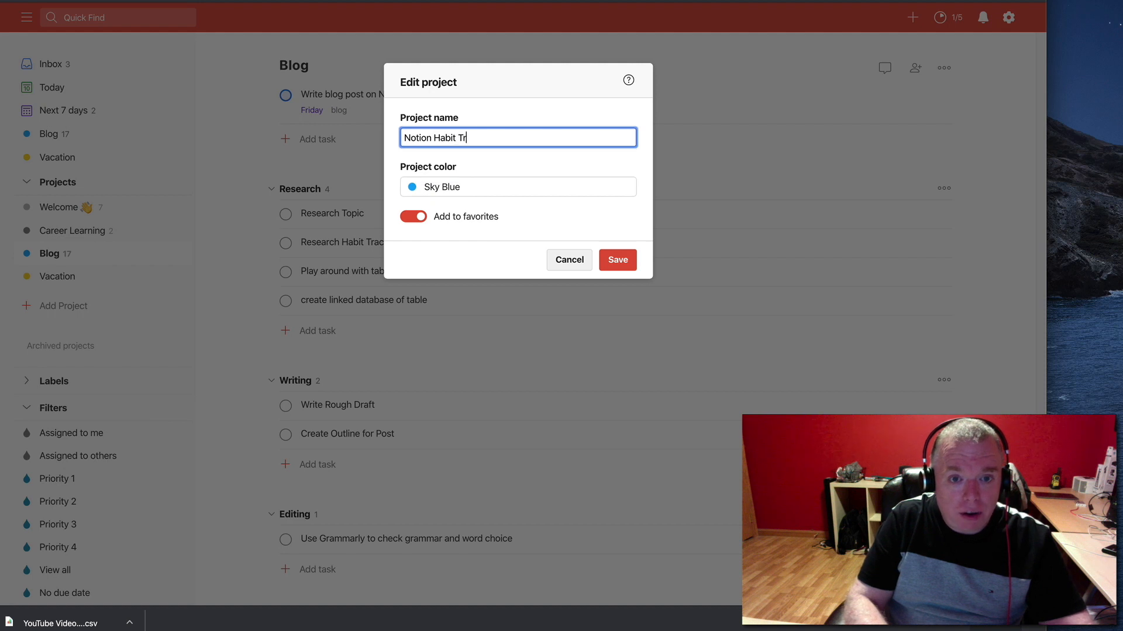
{"action": "type", "text": " Tracker Post"}
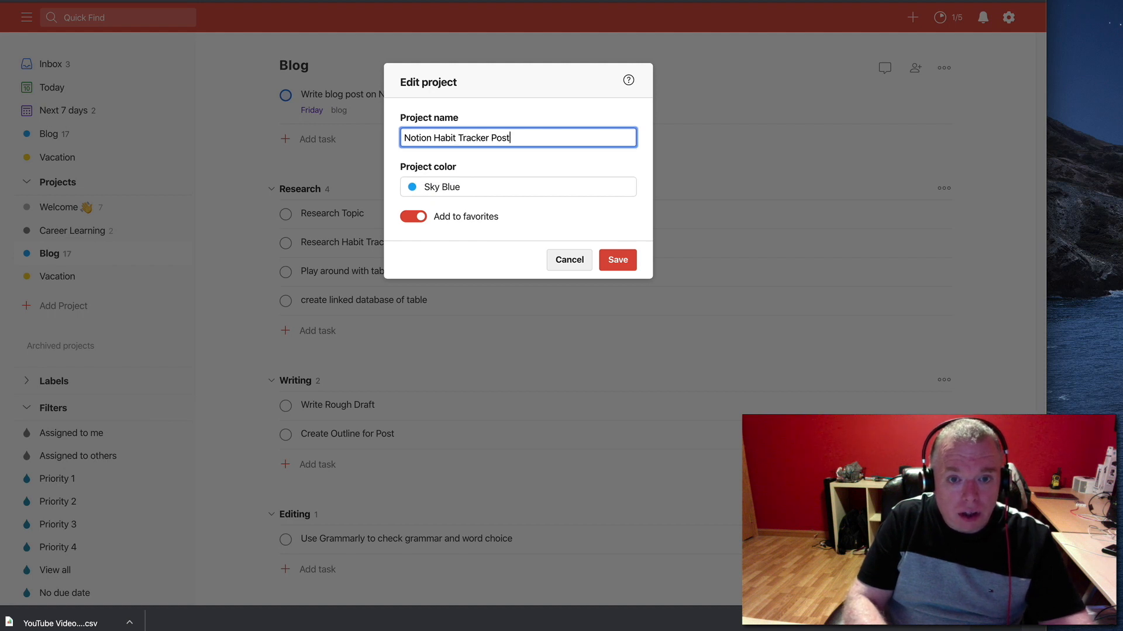
{"action": "left_click", "coordinate": [617, 259]}
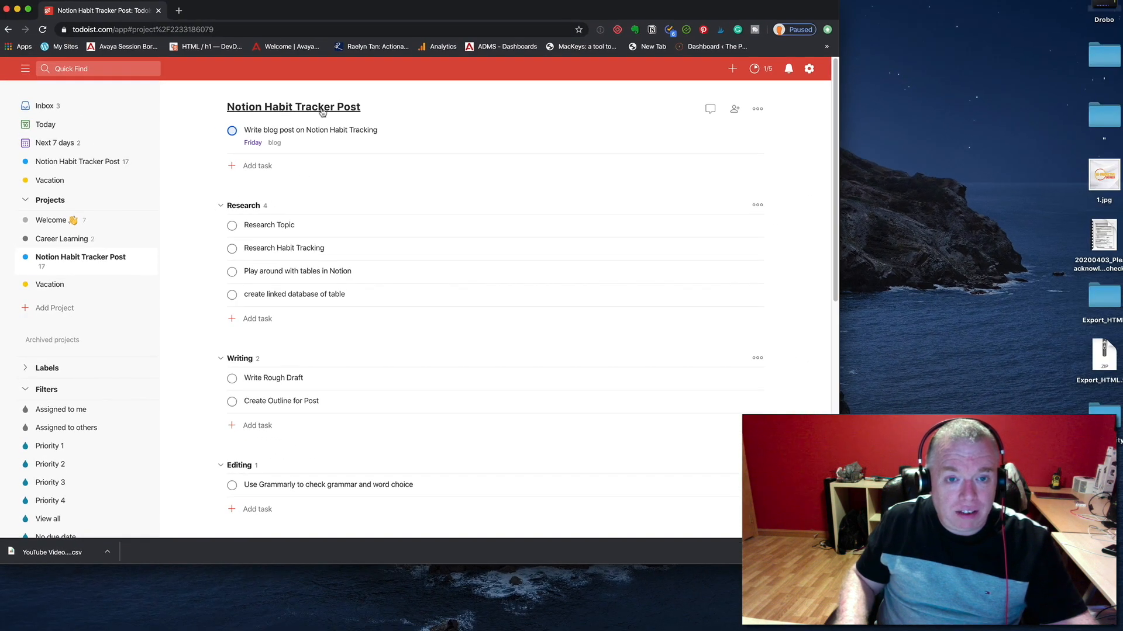
Delete the unsectioned task "Write blog post on Notion Habit Tracking" from the project and confirm the deletion
{"action": "mouse_move", "coordinate": [356, 135]}
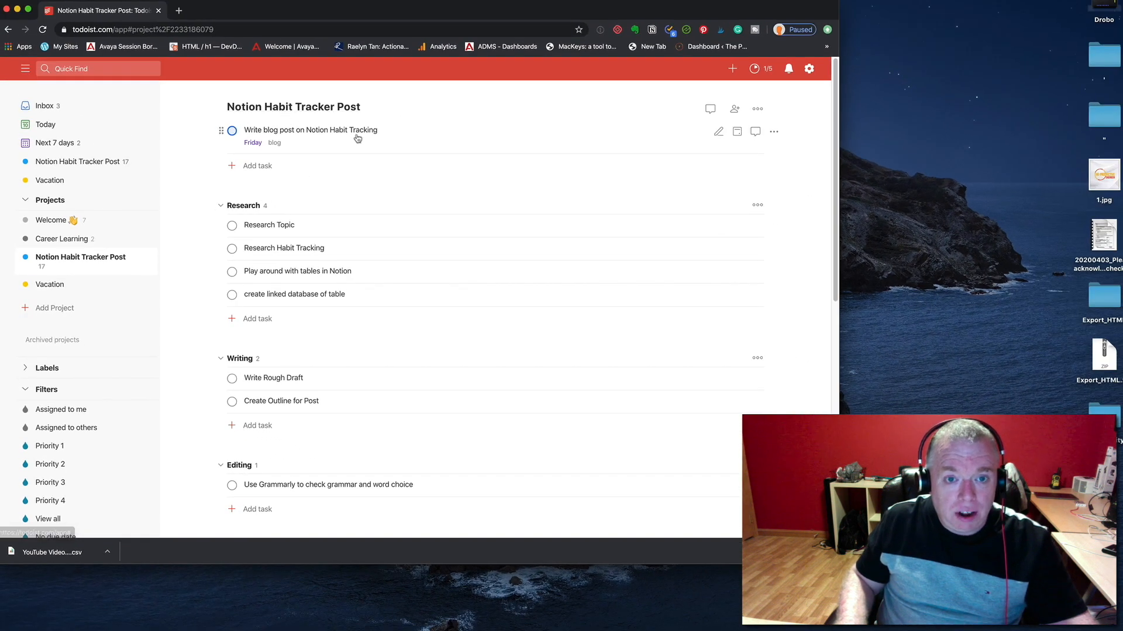
{"action": "left_click", "coordinate": [773, 132]}
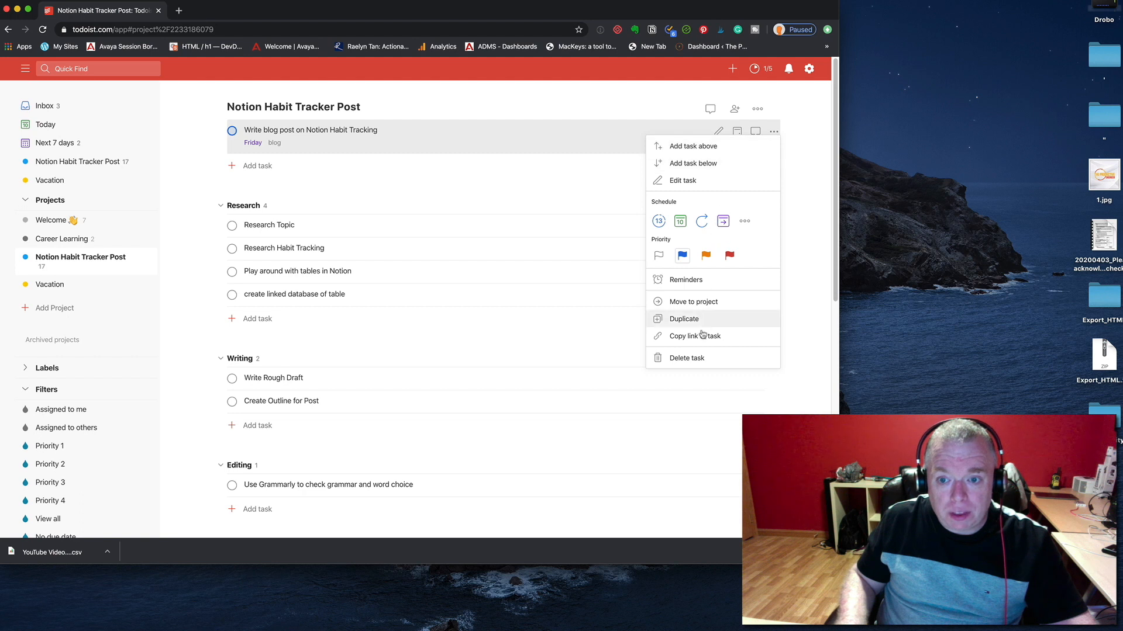
{"action": "left_click", "coordinate": [696, 359]}
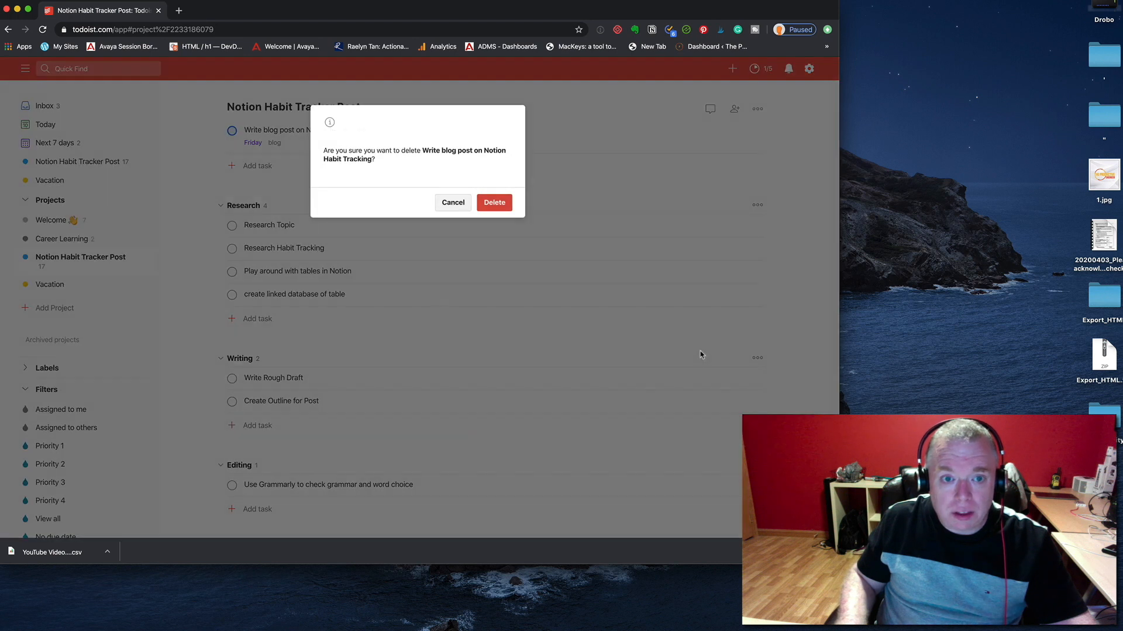
{"action": "left_click", "coordinate": [494, 203]}
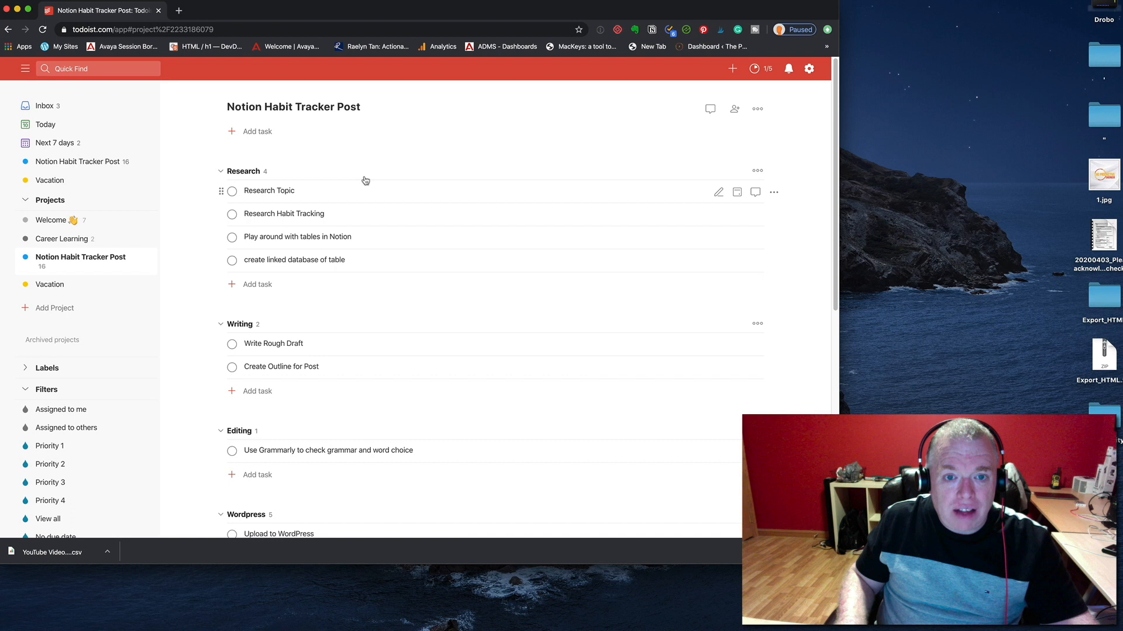
Enlarge the browser window and review the project's sections and their tasks from Research to Wrap-up
{"action": "scroll", "coordinate": [368, 191], "scroll_direction": "down", "scroll_amount": 5}
{"action": "scroll", "coordinate": [371, 191], "scroll_direction": "up", "scroll_amount": 3}
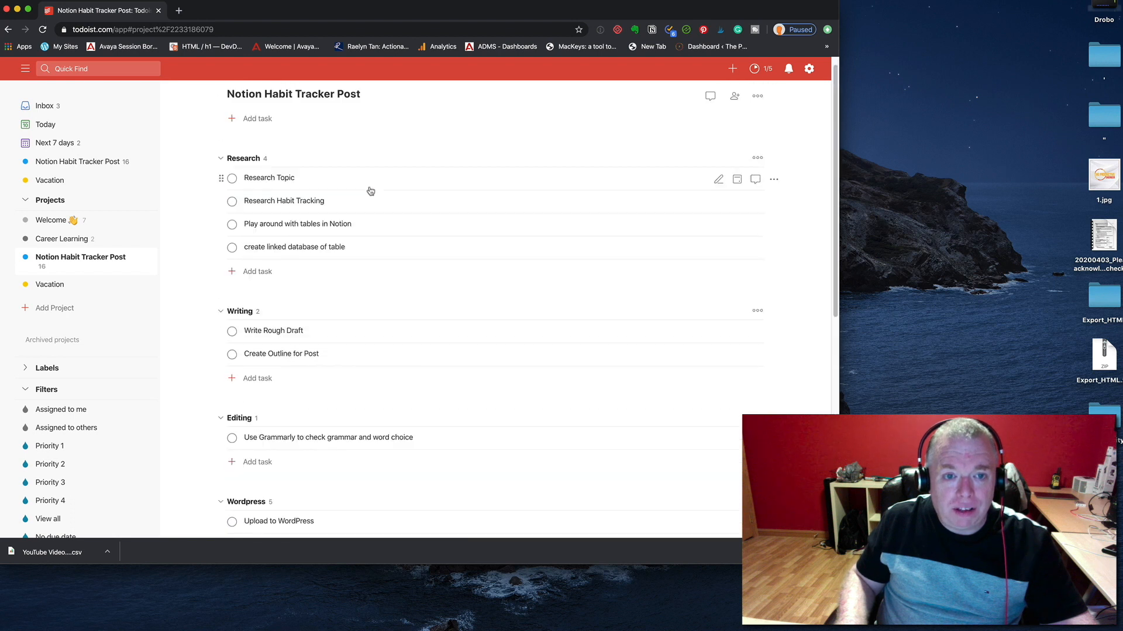
{"action": "scroll", "coordinate": [370, 189], "scroll_direction": "up", "scroll_amount": 2}
{"action": "scroll", "coordinate": [454, 222], "scroll_direction": "down", "scroll_amount": 4}
{"action": "scroll", "coordinate": [454, 223], "scroll_direction": "up", "scroll_amount": 3}
{"action": "scroll", "coordinate": [455, 221], "scroll_direction": "down", "scroll_amount": 7}
{"action": "scroll", "coordinate": [454, 221], "scroll_direction": "up", "scroll_amount": 5}
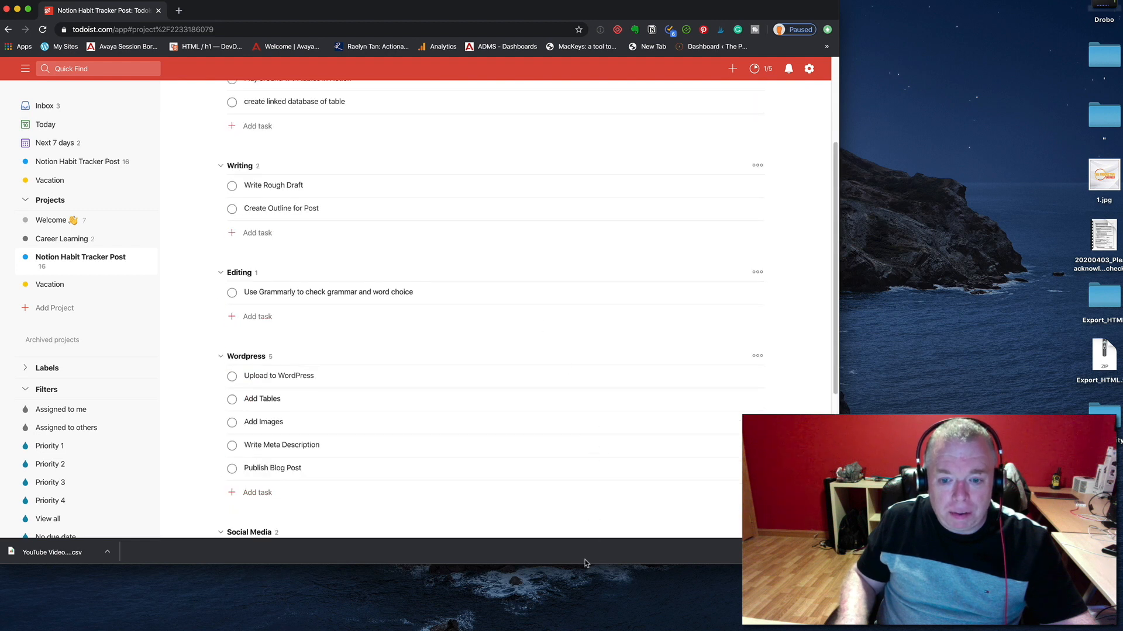
{"action": "left_click_drag", "start_coordinate": [582, 568], "coordinate": [582, 630]}
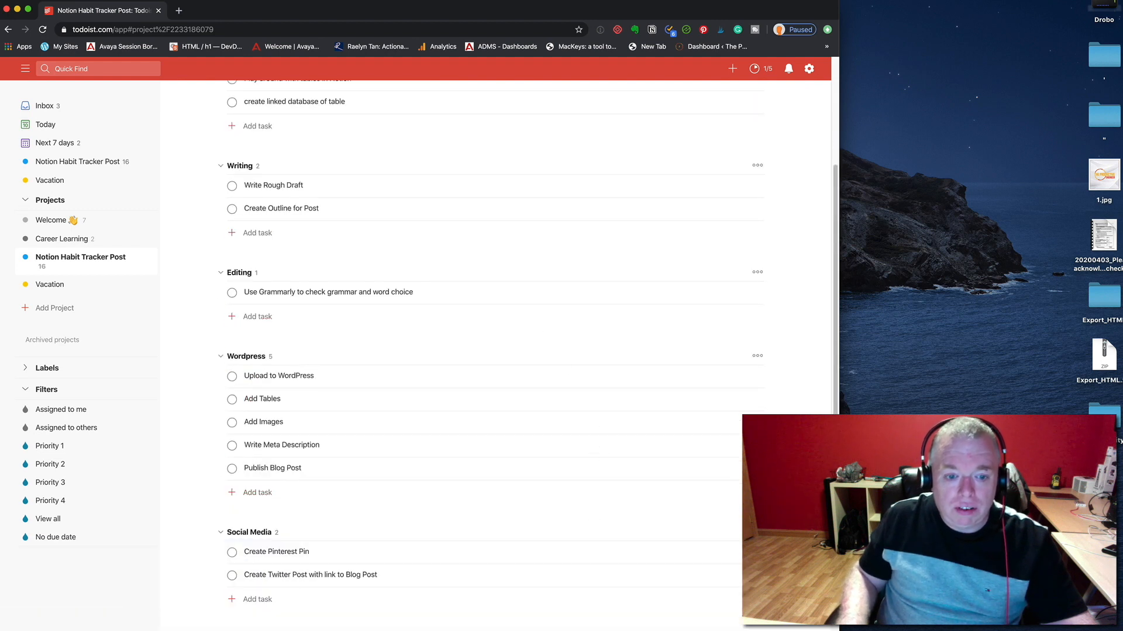
{"action": "scroll", "coordinate": [515, 503], "scroll_direction": "up", "scroll_amount": 3}
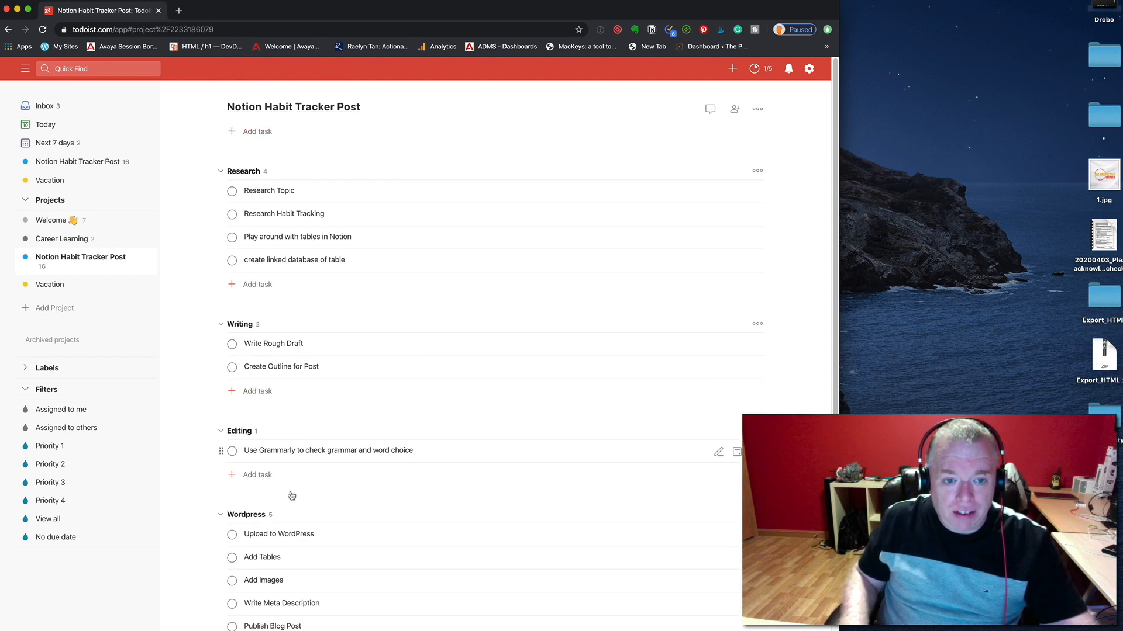
{"action": "scroll", "coordinate": [407, 311], "scroll_direction": "down", "scroll_amount": 5}
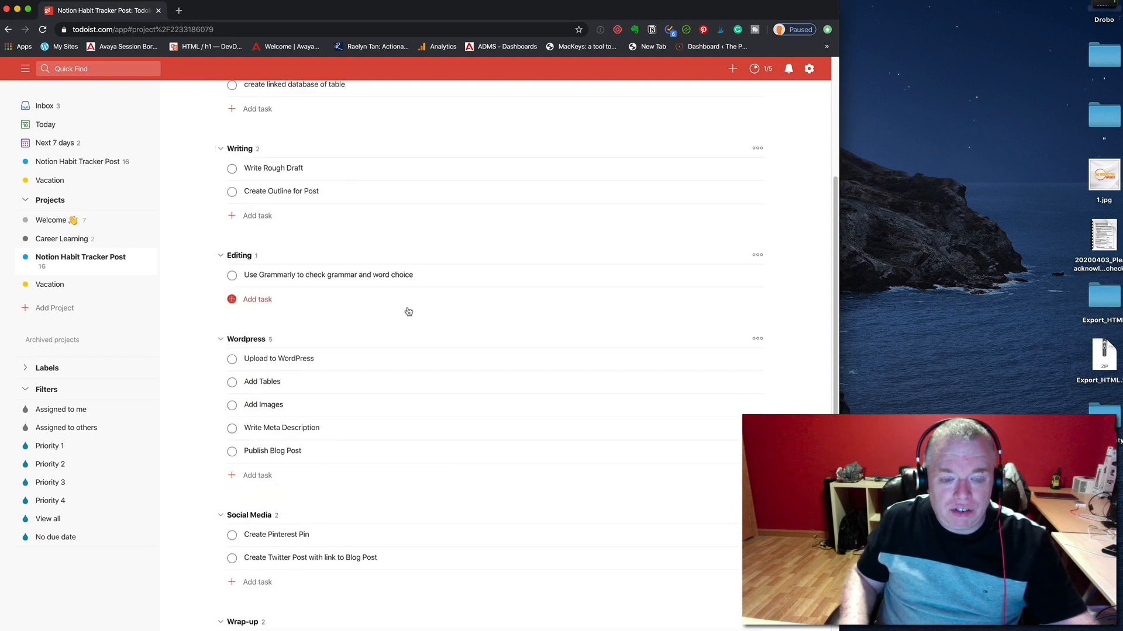
{"action": "scroll", "coordinate": [409, 312], "scroll_direction": "up", "scroll_amount": 5}
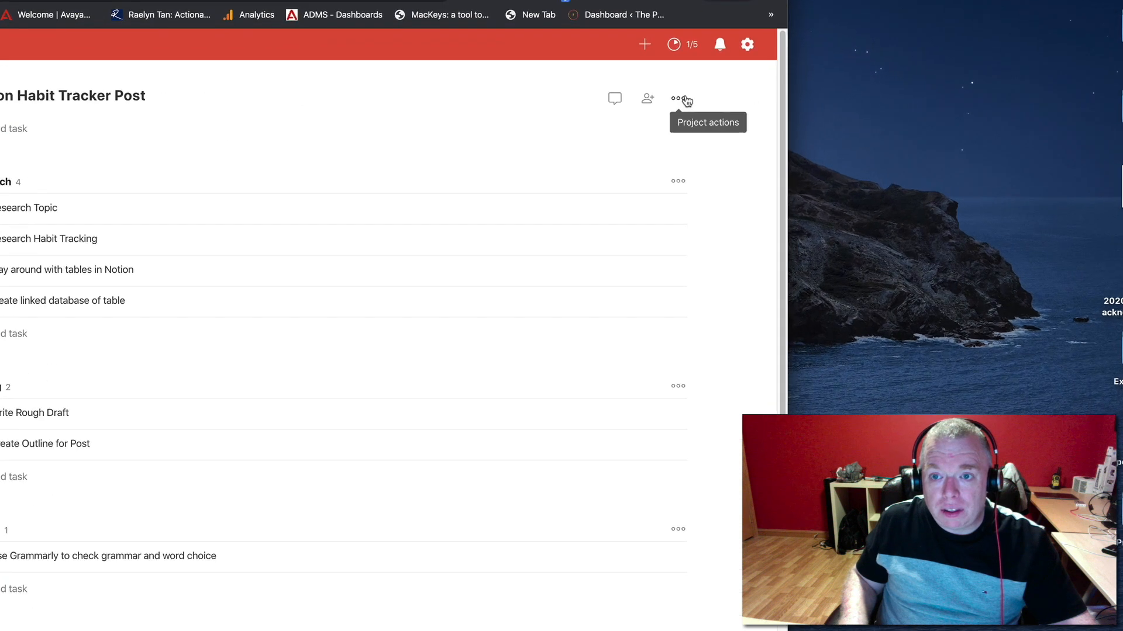
Export the Notion Habit Tracker Post project as a template file with relative dates and check the downloaded CSV's options
{"action": "left_click", "coordinate": [597, 88]}
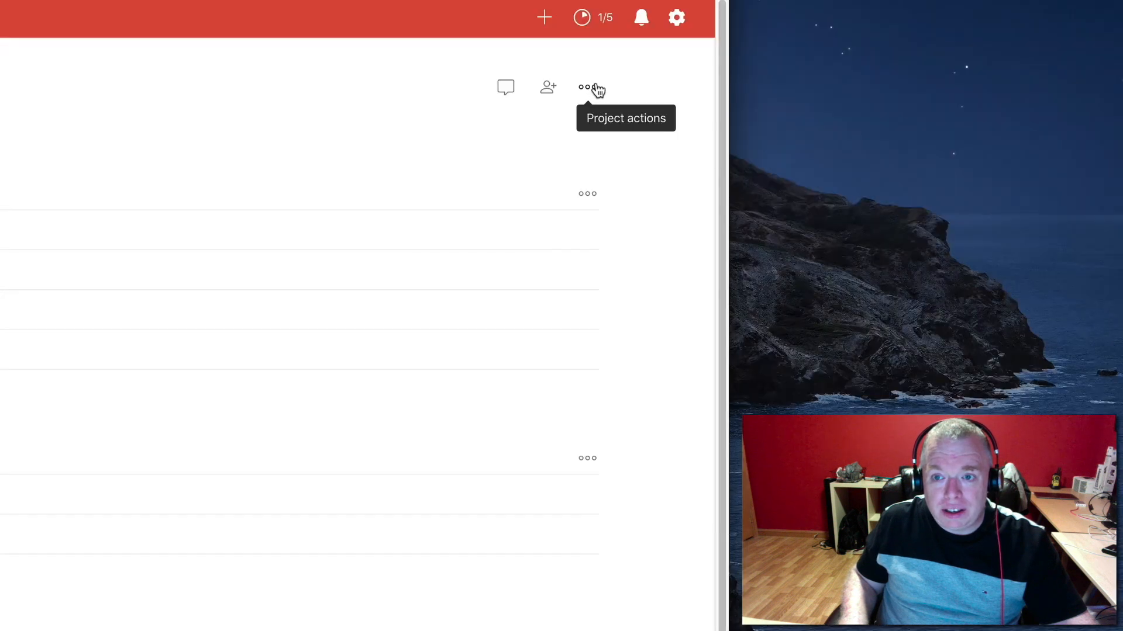
{"action": "left_click", "coordinate": [596, 88]}
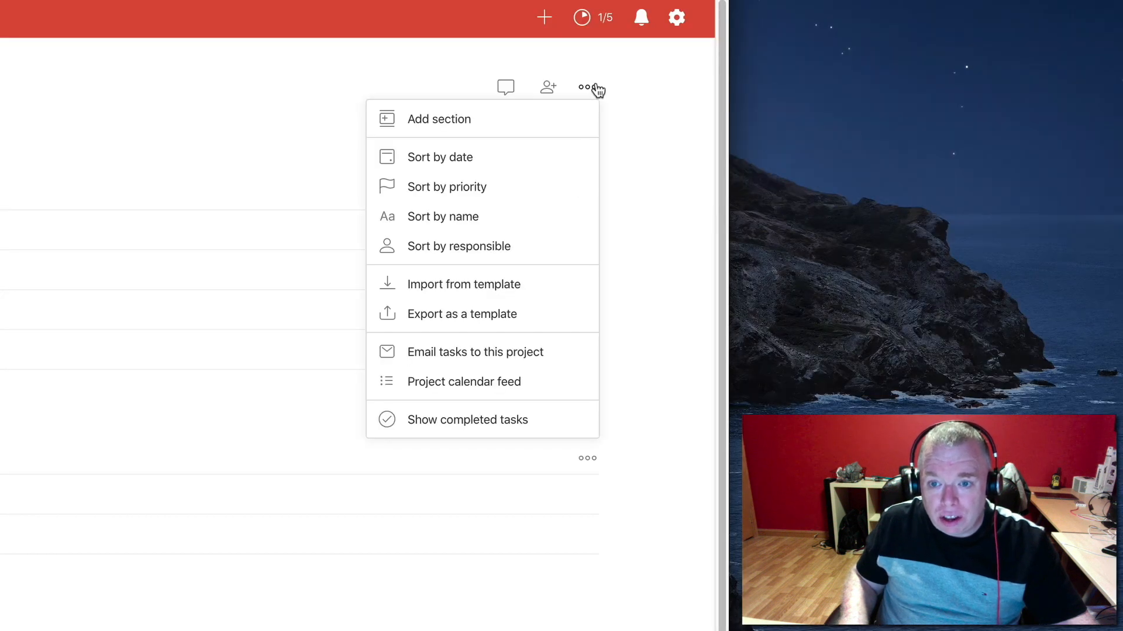
{"action": "left_click", "coordinate": [526, 316]}
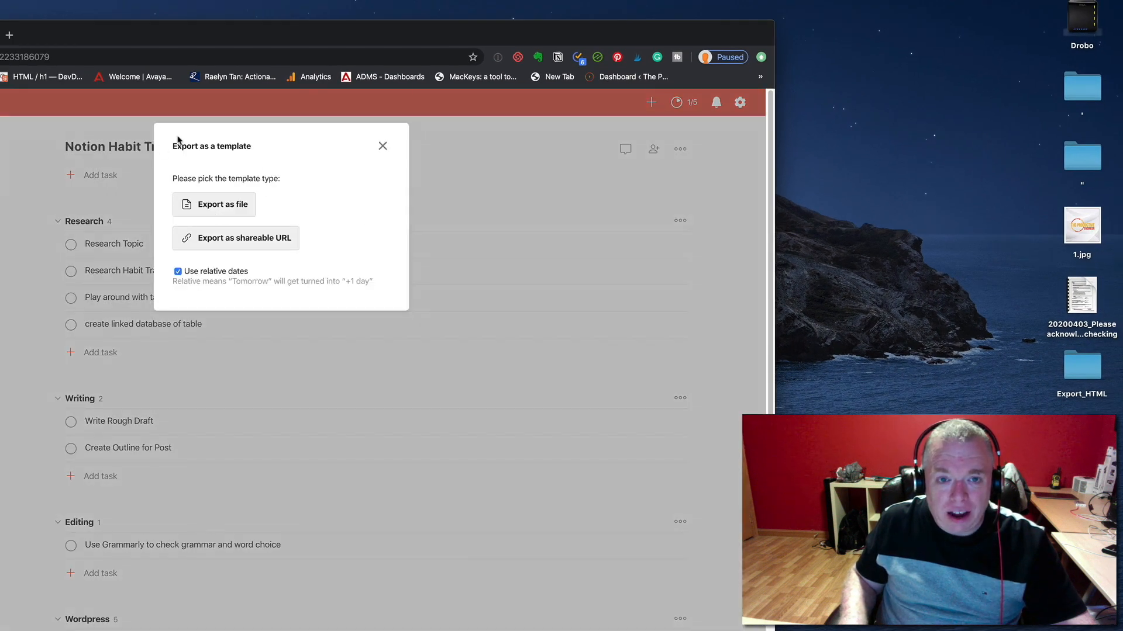
{"action": "left_click", "coordinate": [222, 205]}
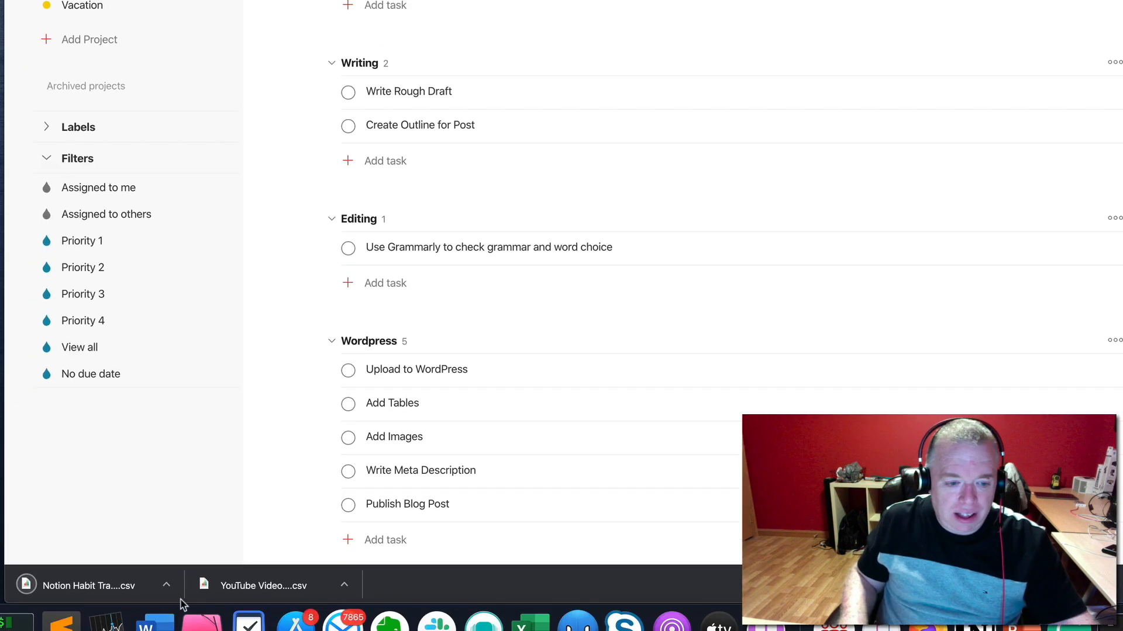
{"action": "left_click", "coordinate": [166, 595]}
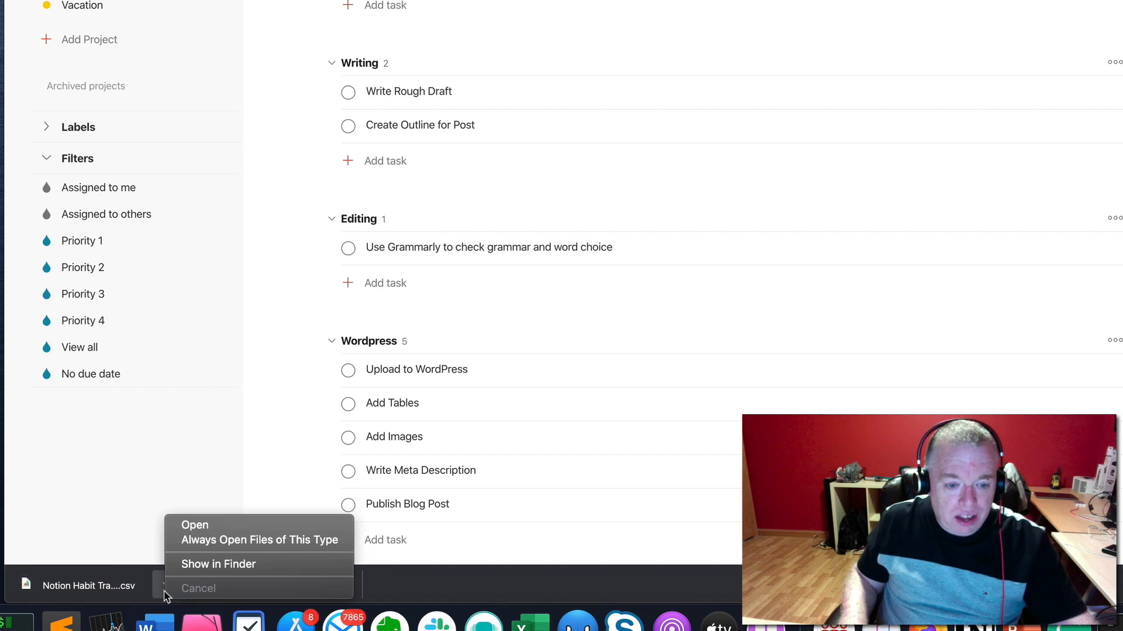
{"action": "left_click", "coordinate": [769, 333]}
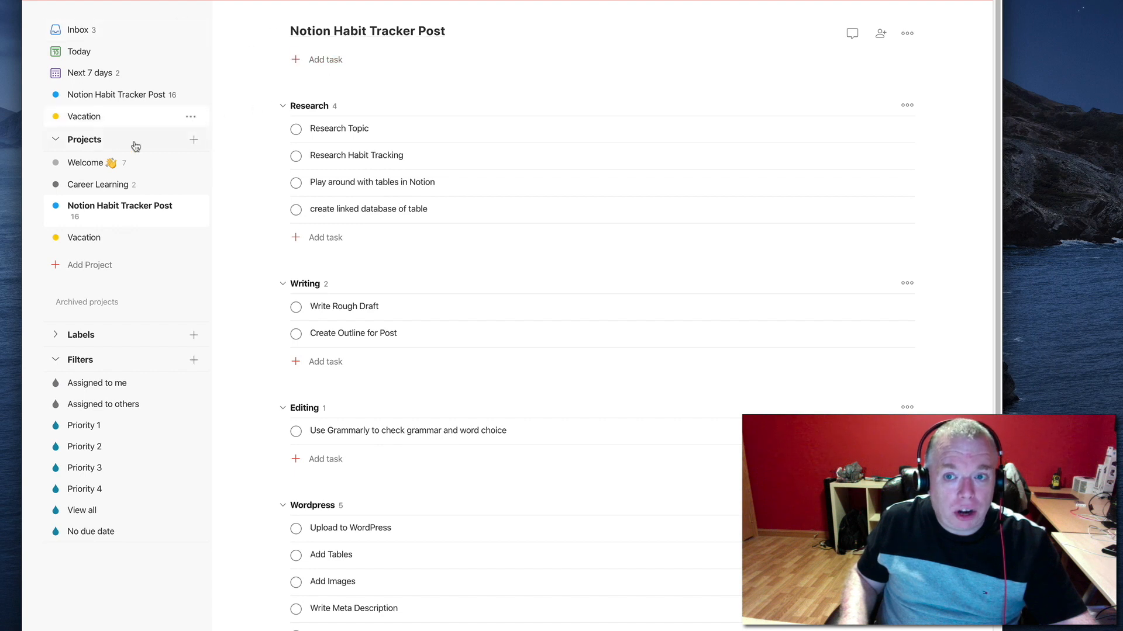
Add a project named "todoist filters post" in Charcoal and include it in the favorites
{"action": "left_click", "coordinate": [193, 141]}
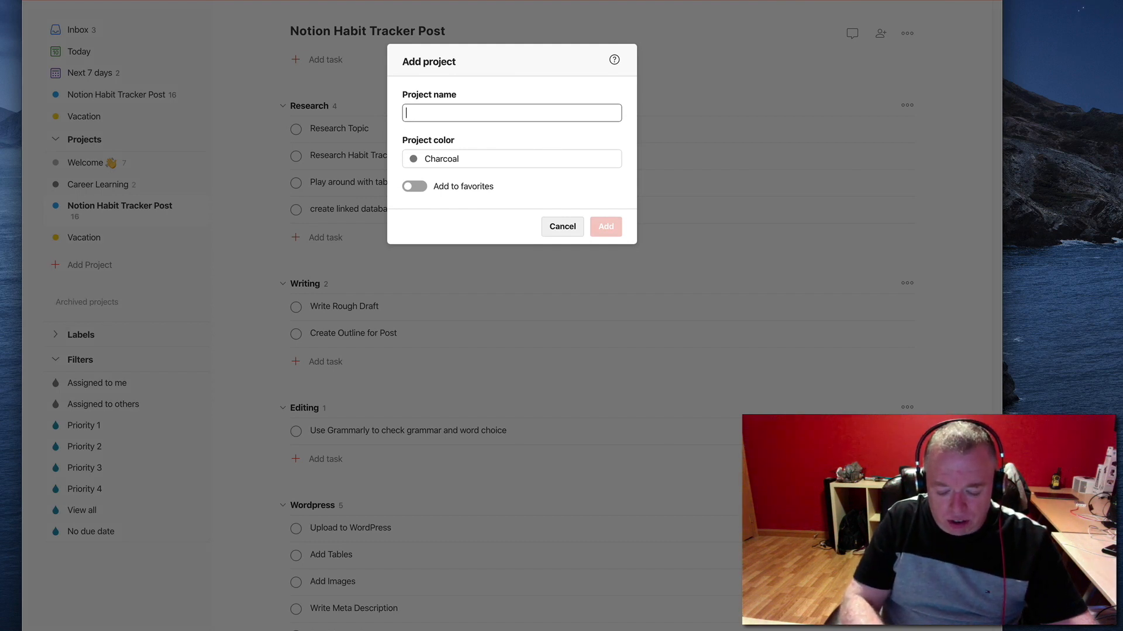
{"action": "type", "text": "todoist"}
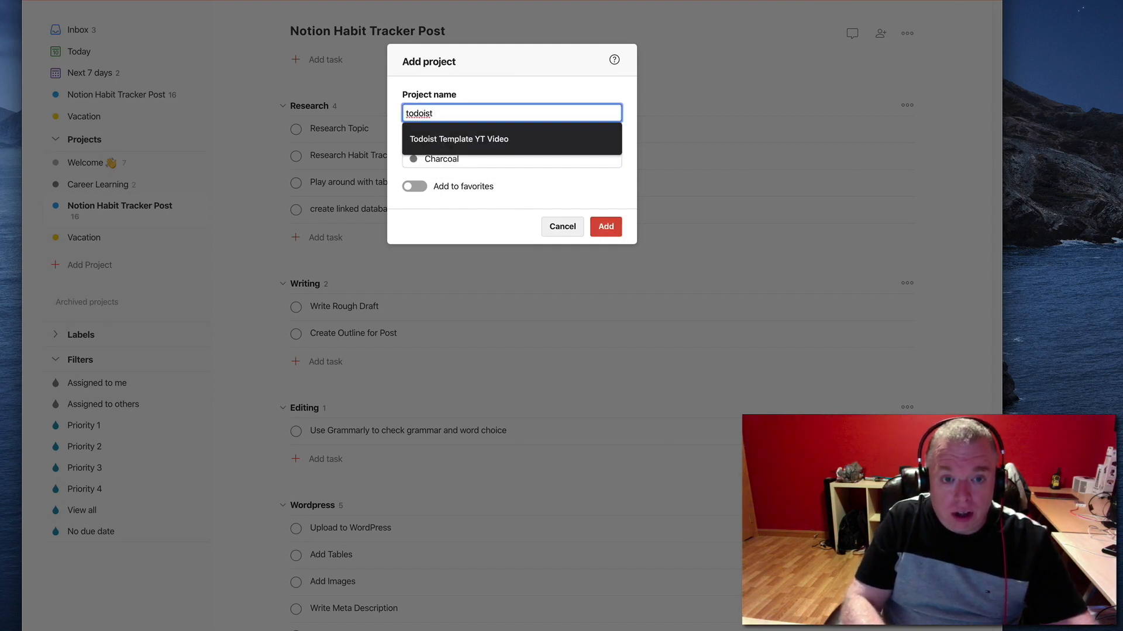
{"action": "type", "text": " filte"}
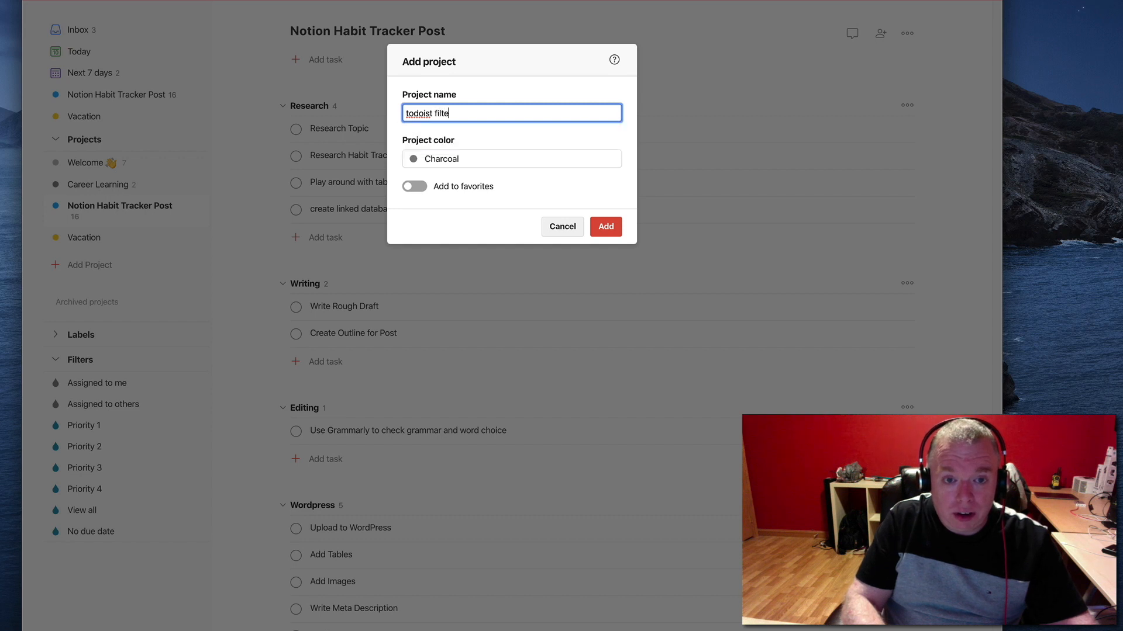
{"action": "type", "text": "rs post"}
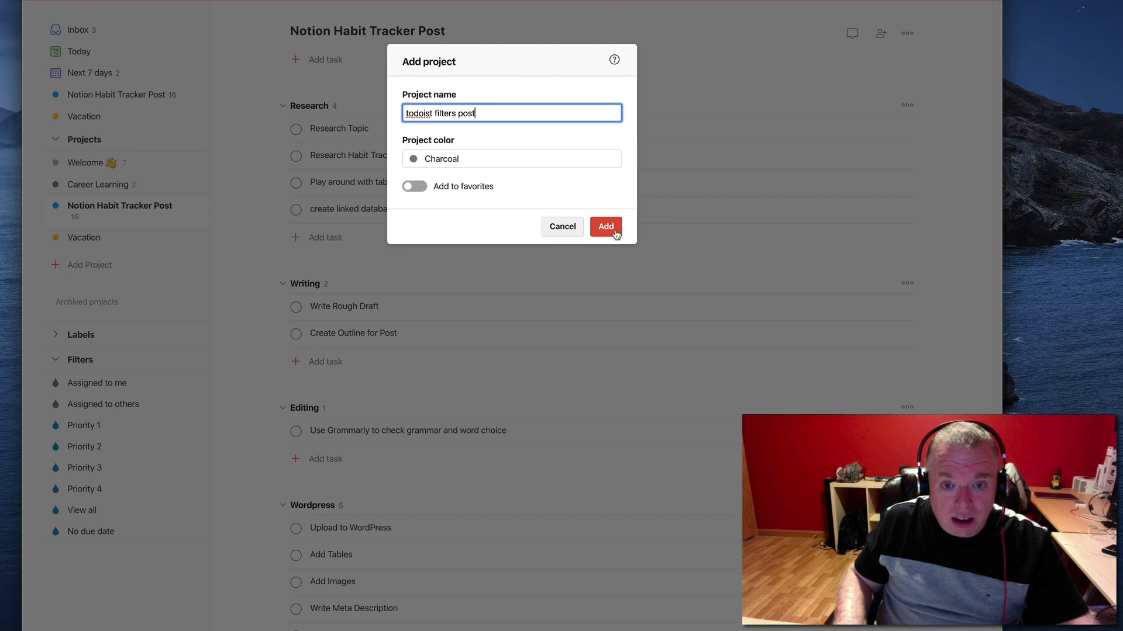
{"action": "left_click", "coordinate": [416, 186]}
{"action": "left_click", "coordinate": [604, 227]}
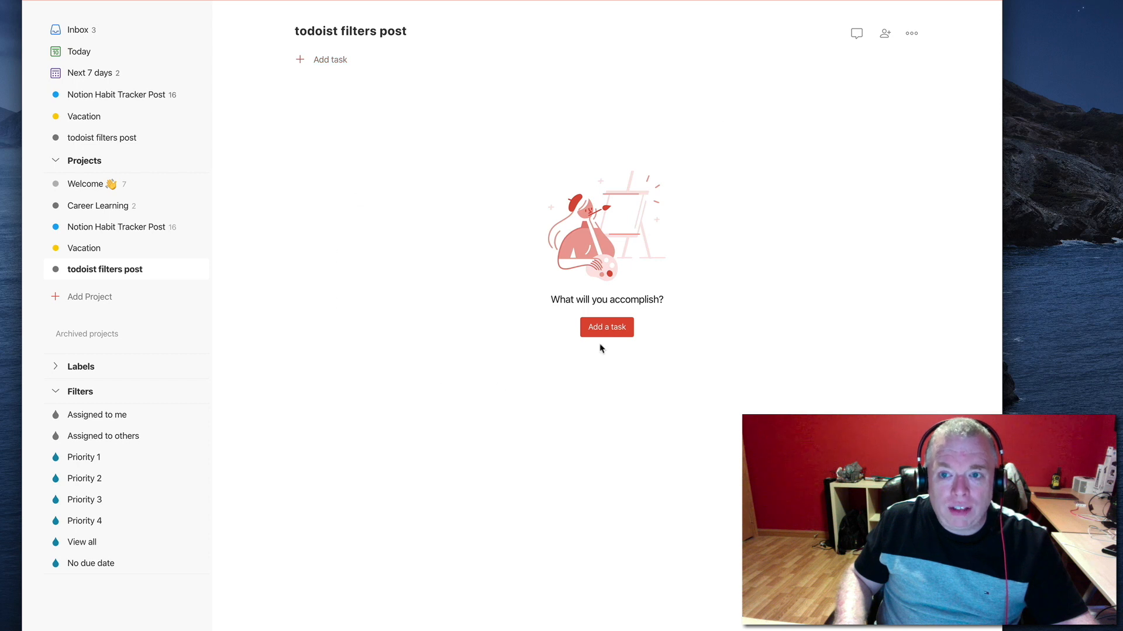
Import the exported Notion Habit Tracker template CSV into the "todoist filters post" project and check the imported sections
{"action": "left_click", "coordinate": [911, 36]}
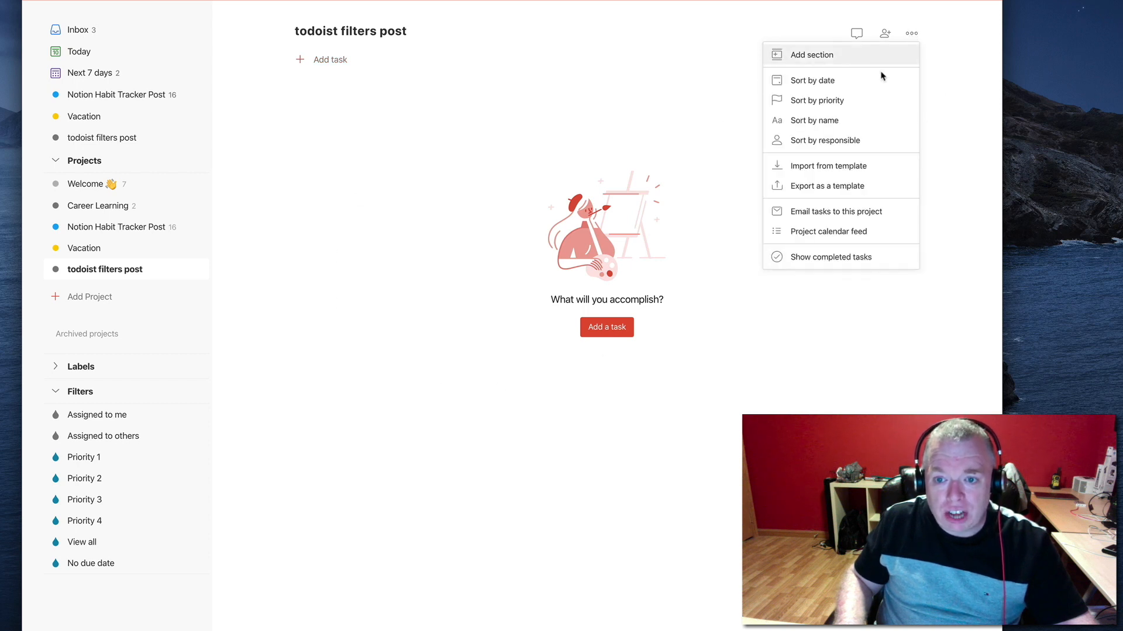
{"action": "left_click", "coordinate": [858, 168]}
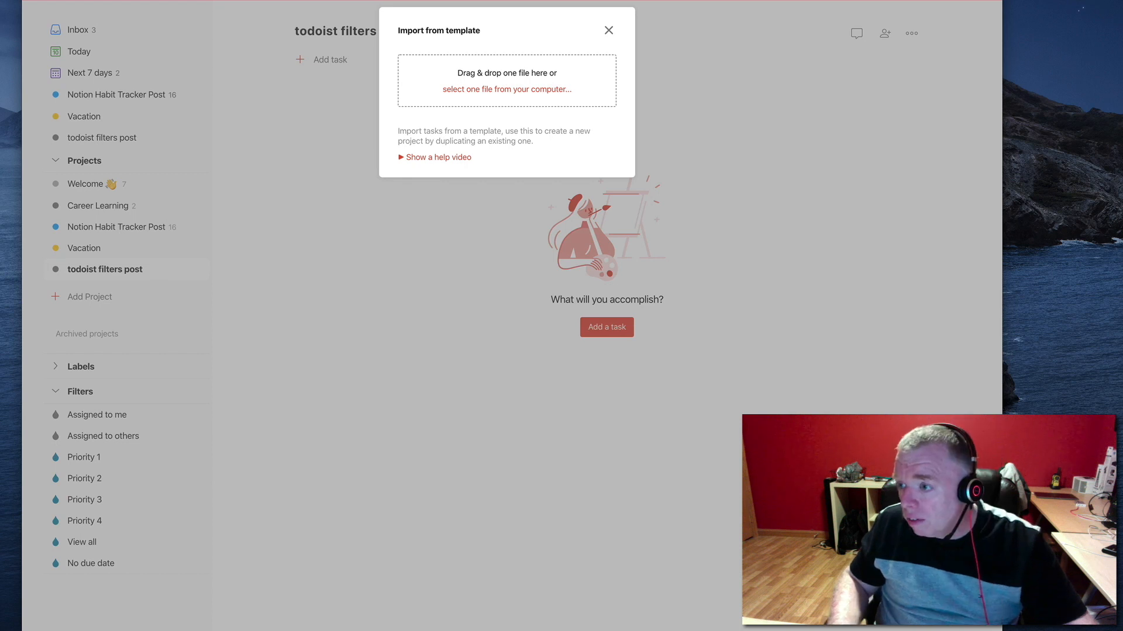
{"action": "left_click_drag", "start_coordinate": [1096, 81], "coordinate": [524, 83]}
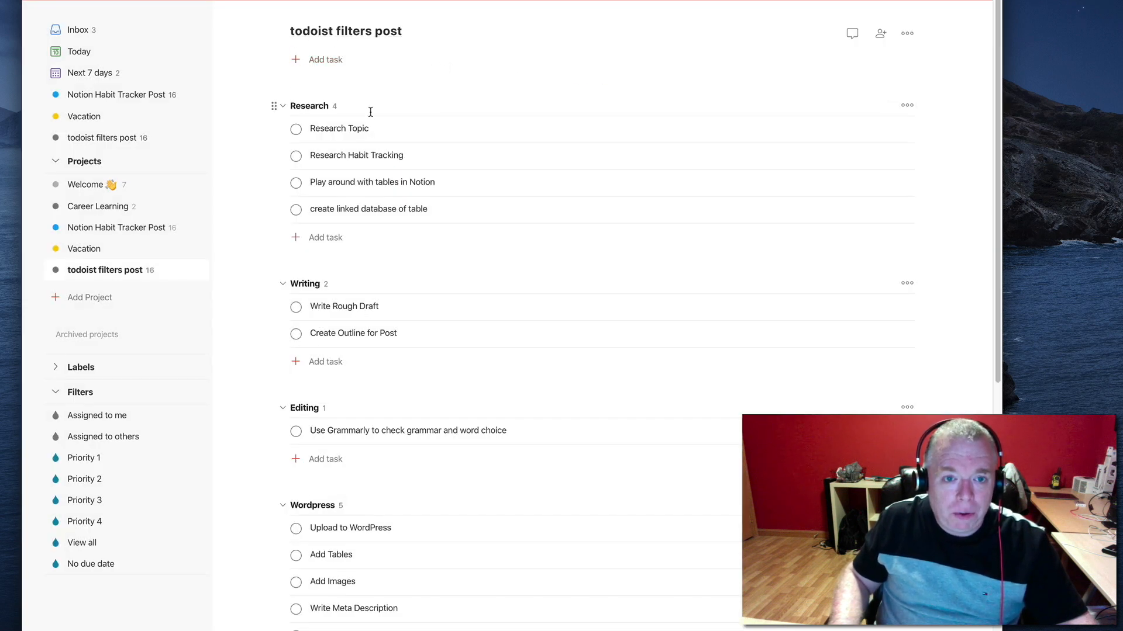
{"action": "scroll", "coordinate": [371, 111], "scroll_direction": "down", "scroll_amount": 9}
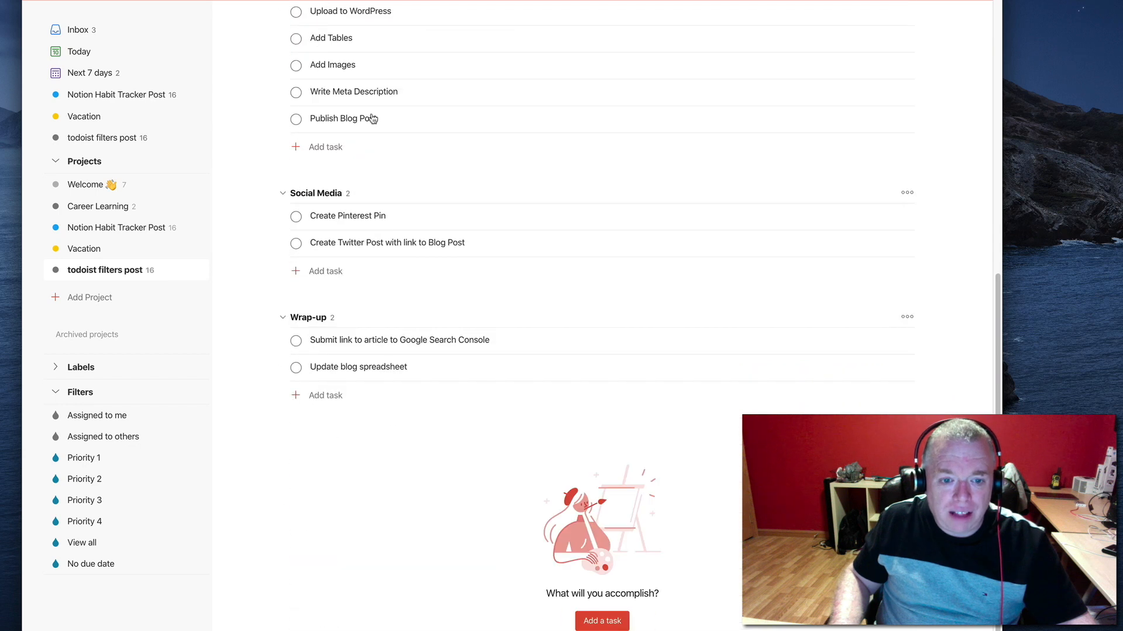
{"action": "scroll", "coordinate": [372, 119], "scroll_direction": "up", "scroll_amount": 9}
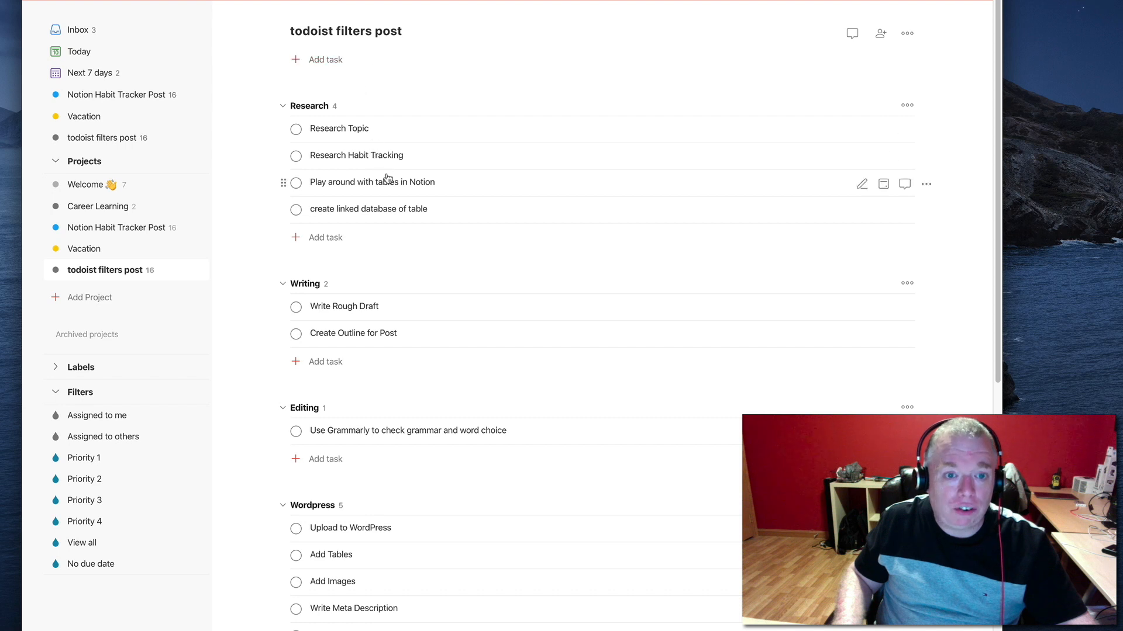
{"action": "scroll", "coordinate": [403, 276], "scroll_direction": "down", "scroll_amount": 7}
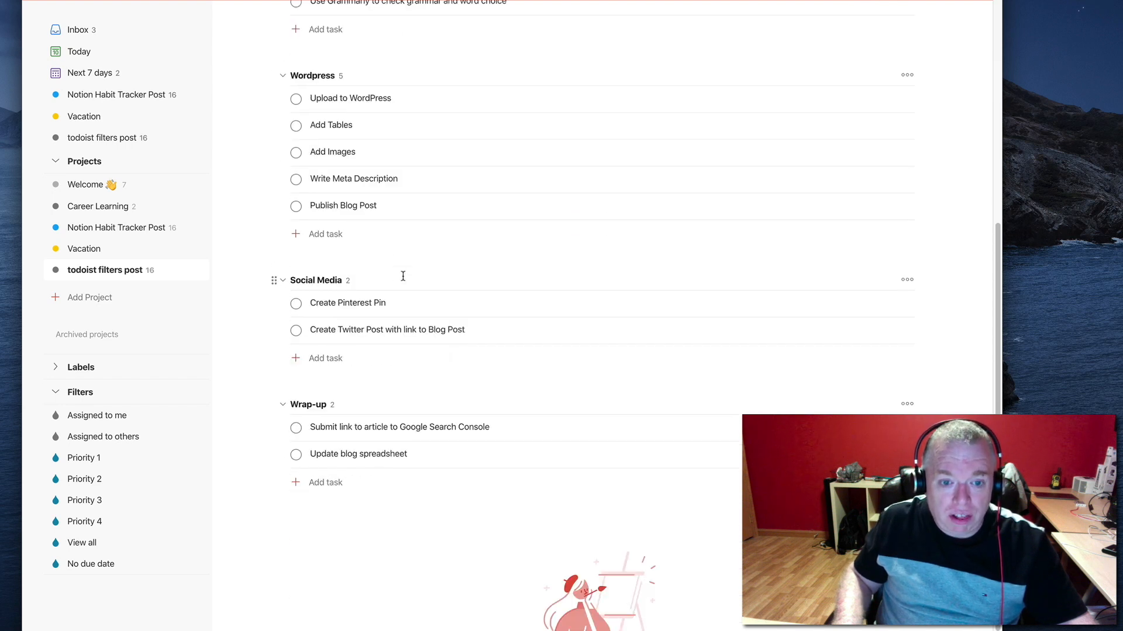
{"action": "scroll", "coordinate": [418, 185], "scroll_direction": "up", "scroll_amount": 7}
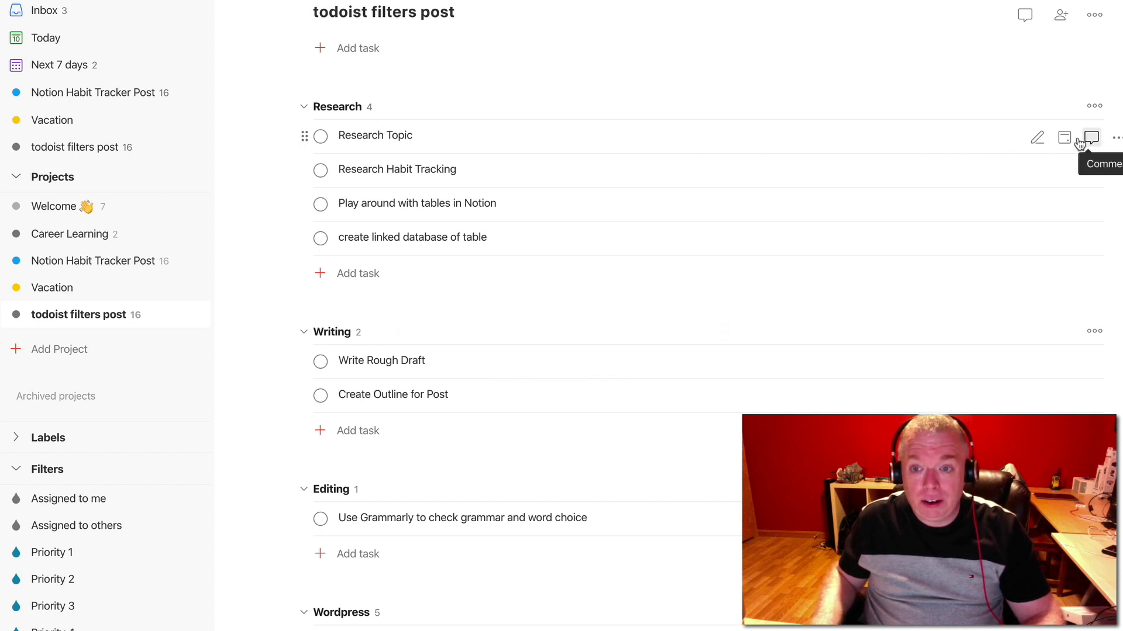
Edit the "Research Topic" task in the Research section and assign it the existing labels blog and research
{"action": "left_click", "coordinate": [1039, 138]}
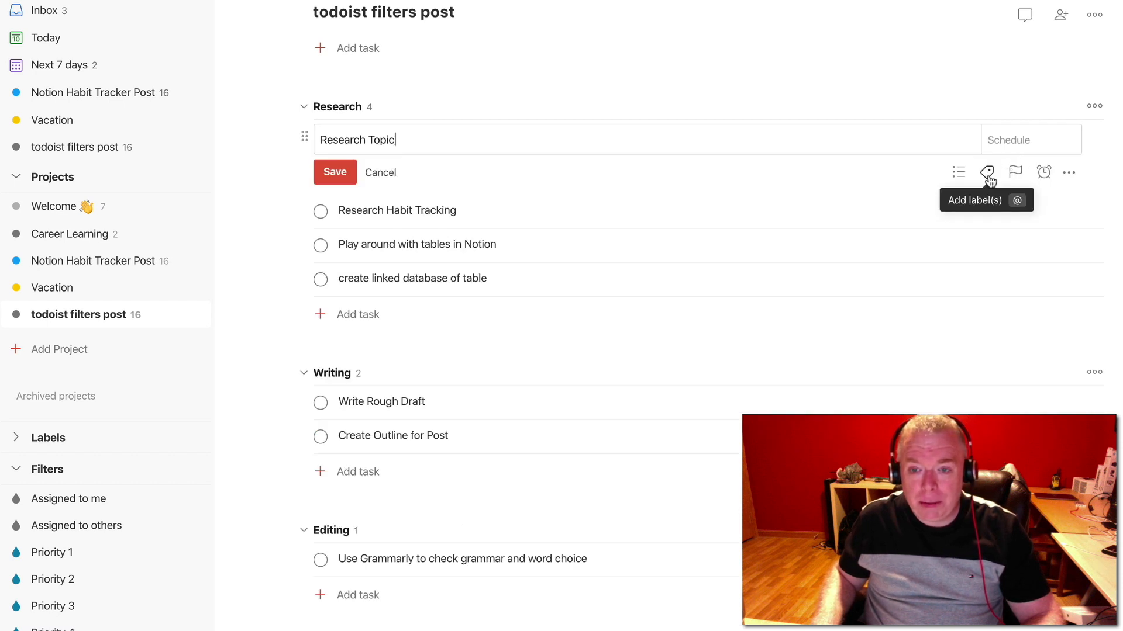
{"action": "left_click", "coordinate": [987, 173]}
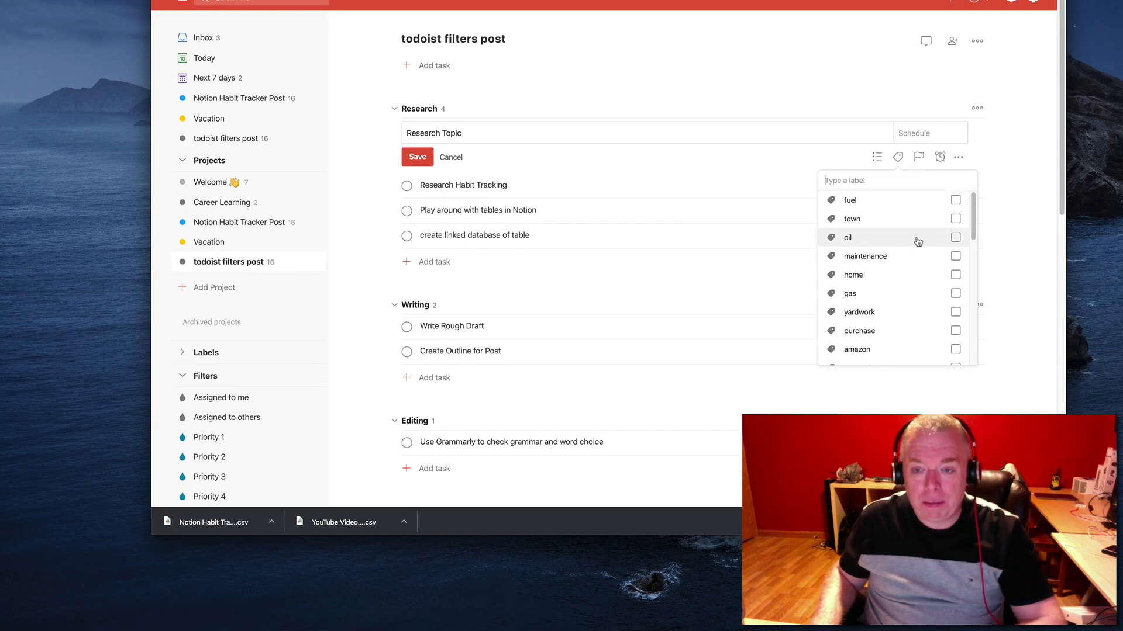
{"action": "scroll", "coordinate": [948, 217], "scroll_direction": "down", "scroll_amount": 10}
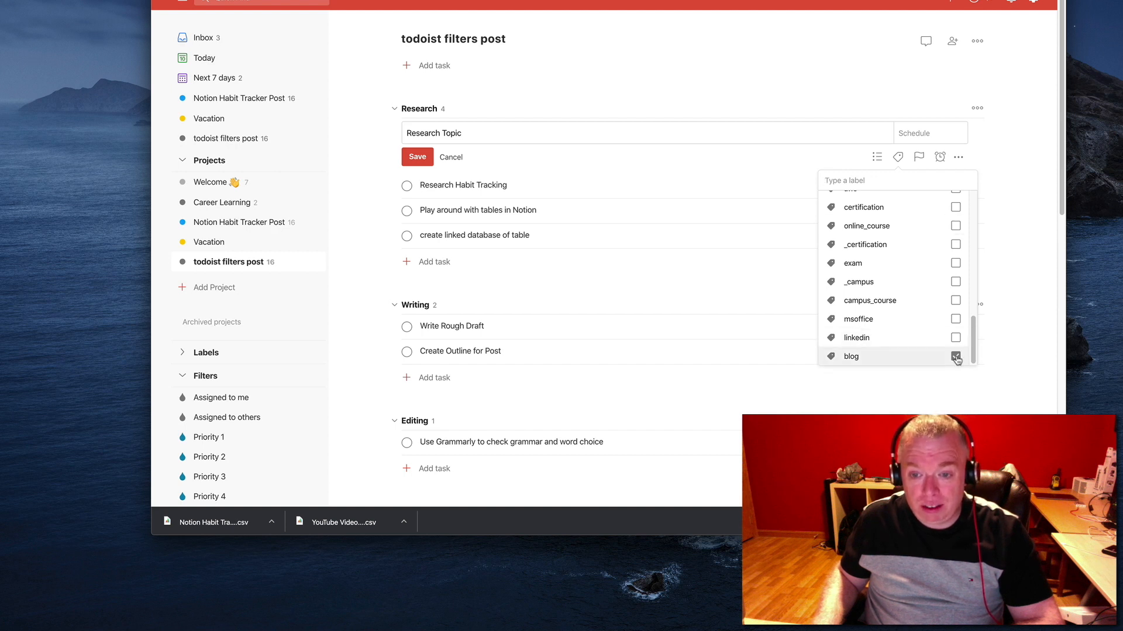
{"action": "scroll", "coordinate": [939, 345], "scroll_direction": "up", "scroll_amount": 3}
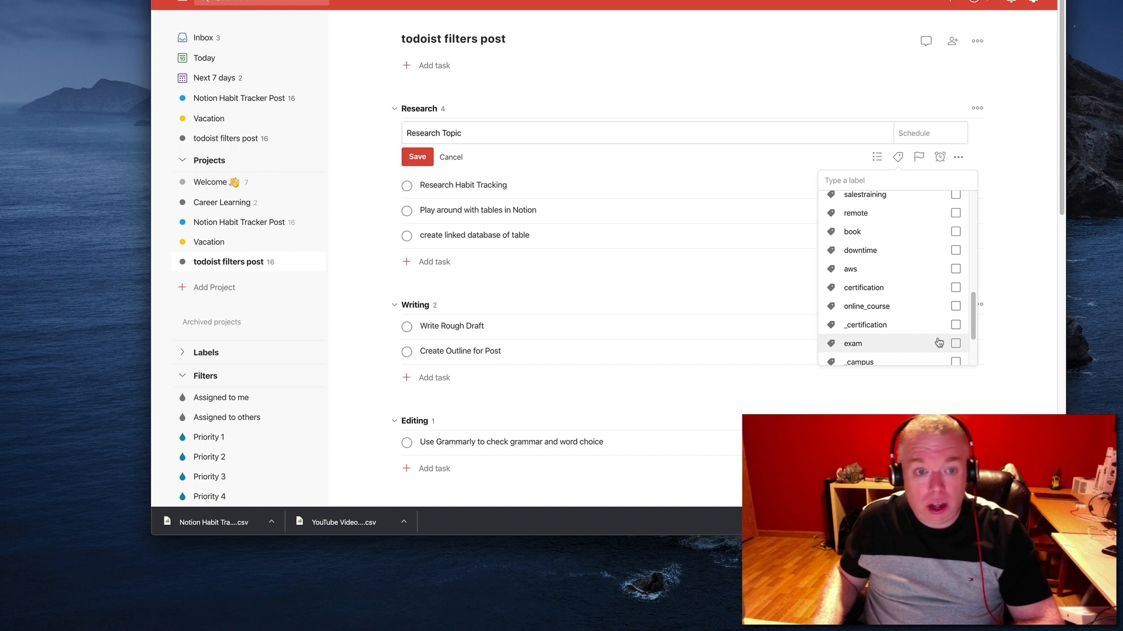
{"action": "scroll", "coordinate": [939, 343], "scroll_direction": "up", "scroll_amount": 5}
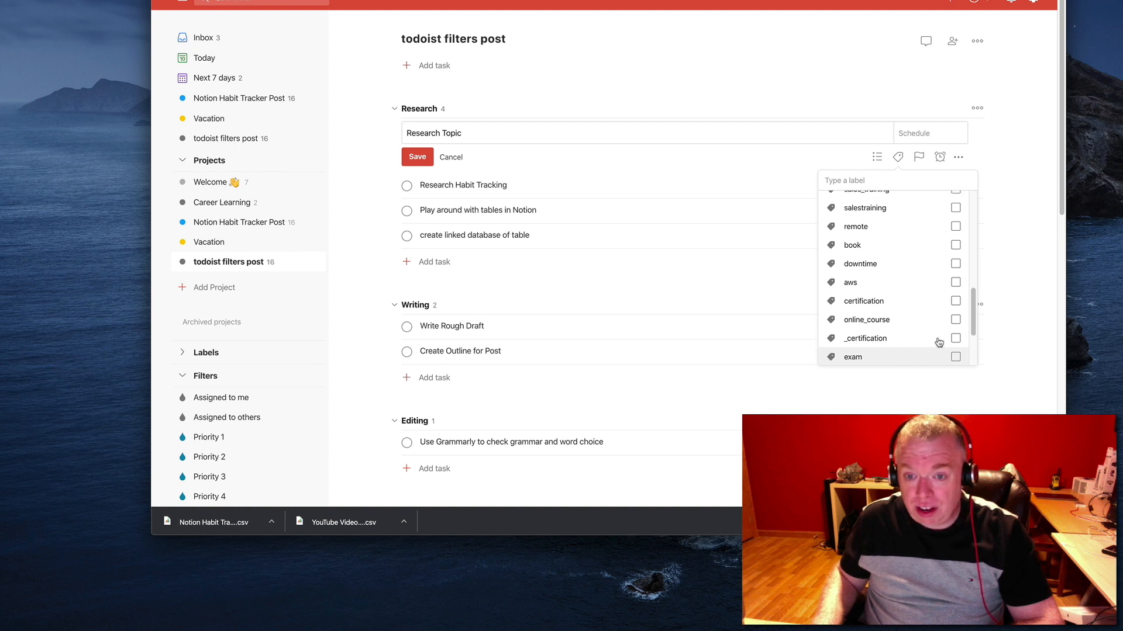
{"action": "scroll", "coordinate": [939, 342], "scroll_direction": "up", "scroll_amount": 2}
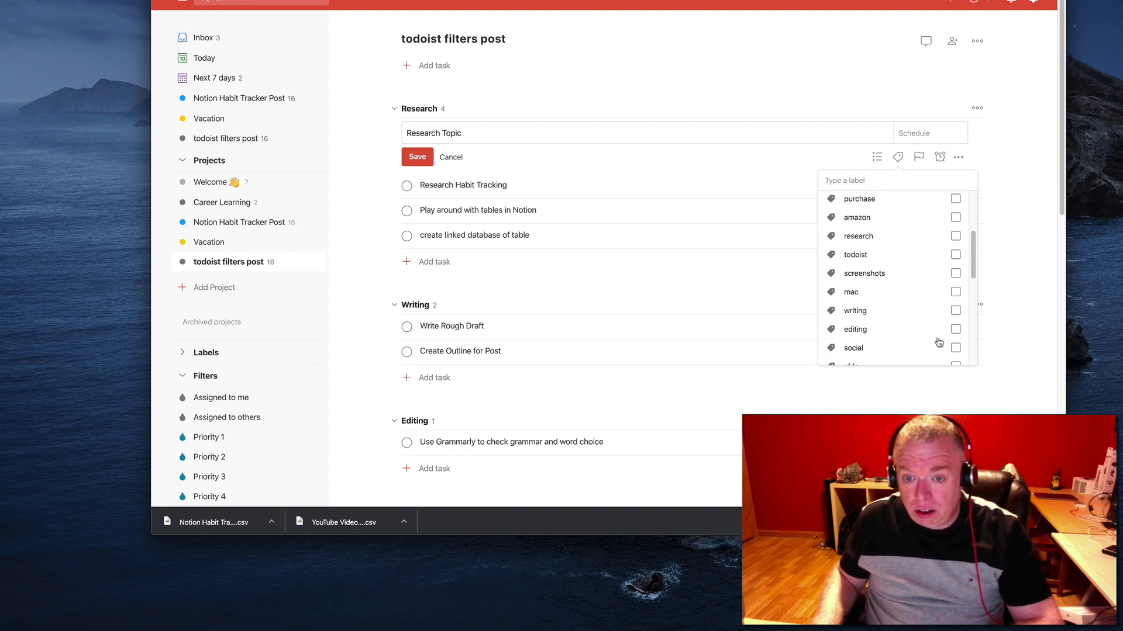
{"action": "scroll", "coordinate": [939, 343], "scroll_direction": "up", "scroll_amount": 1}
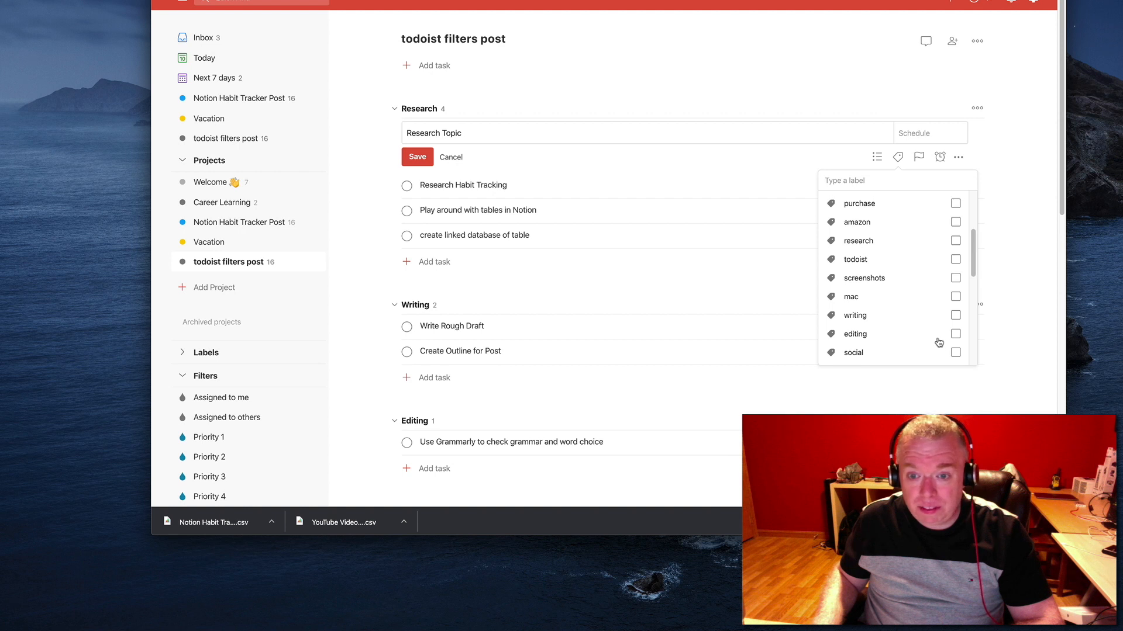
{"action": "left_click", "coordinate": [956, 243]}
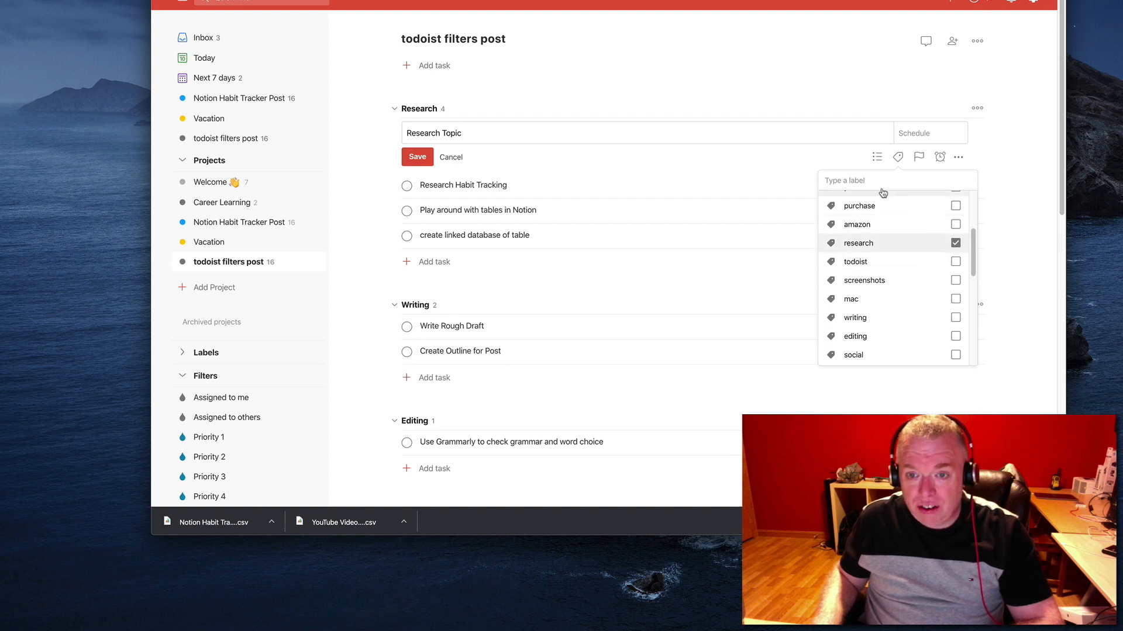
Create a new label "notion" for the "Research Topic" task and save the task with its labels
{"action": "scroll", "coordinate": [863, 250], "scroll_direction": "up", "scroll_amount": 4}
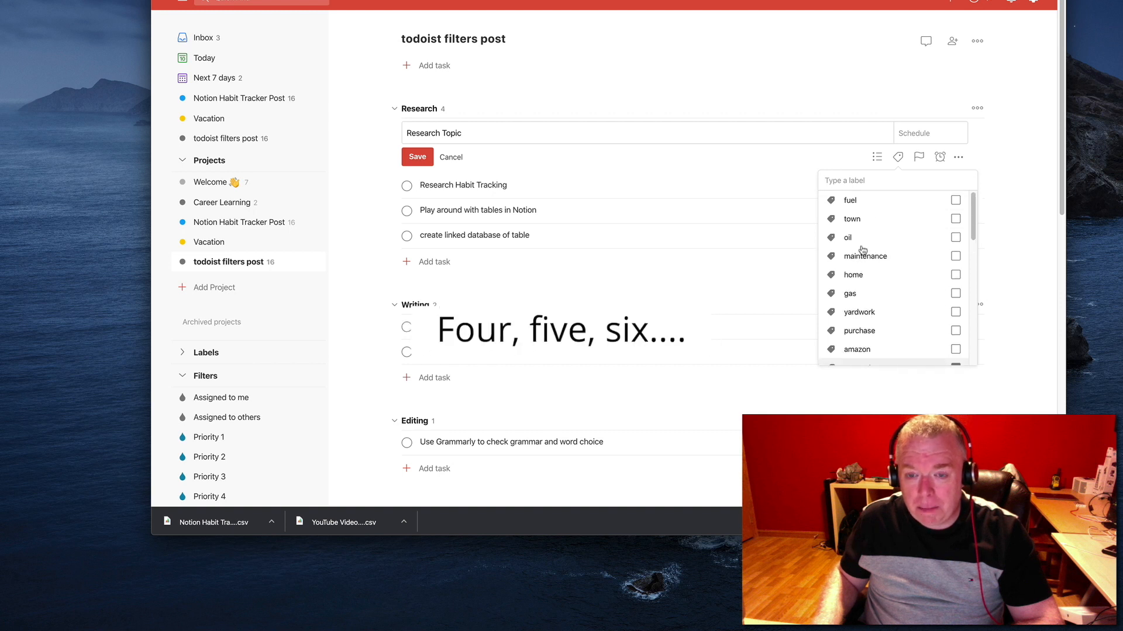
{"action": "scroll", "coordinate": [898, 239], "scroll_direction": "down", "scroll_amount": 3}
{"action": "scroll", "coordinate": [899, 237], "scroll_direction": "up", "scroll_amount": 3}
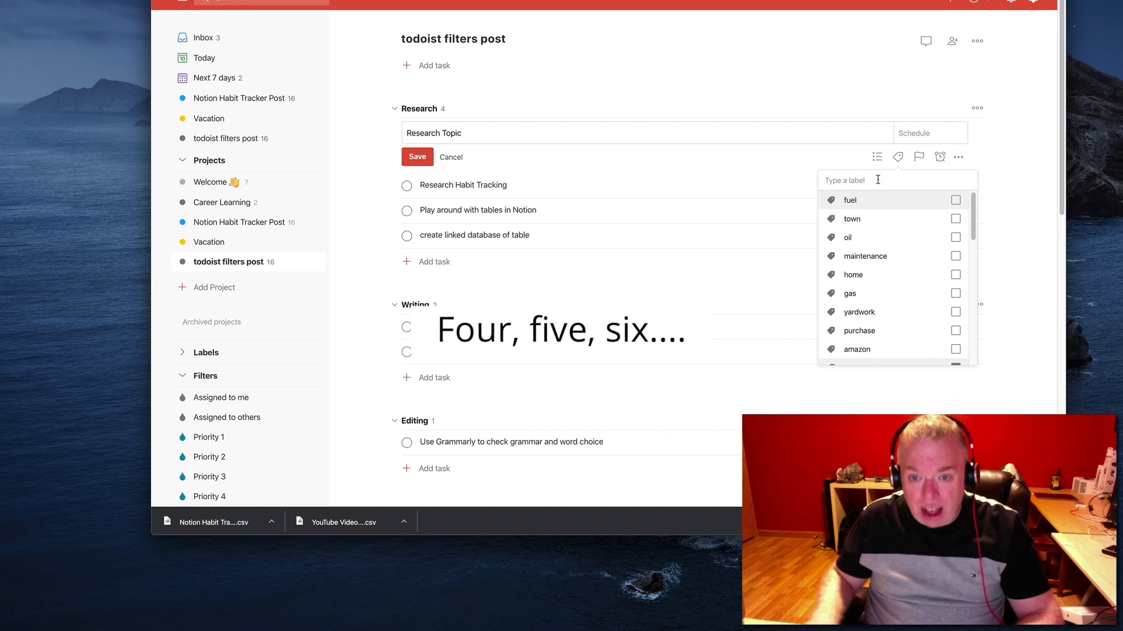
{"action": "scroll", "coordinate": [873, 277], "scroll_direction": "down", "scroll_amount": 5}
{"action": "scroll", "coordinate": [873, 277], "scroll_direction": "down", "scroll_amount": 4}
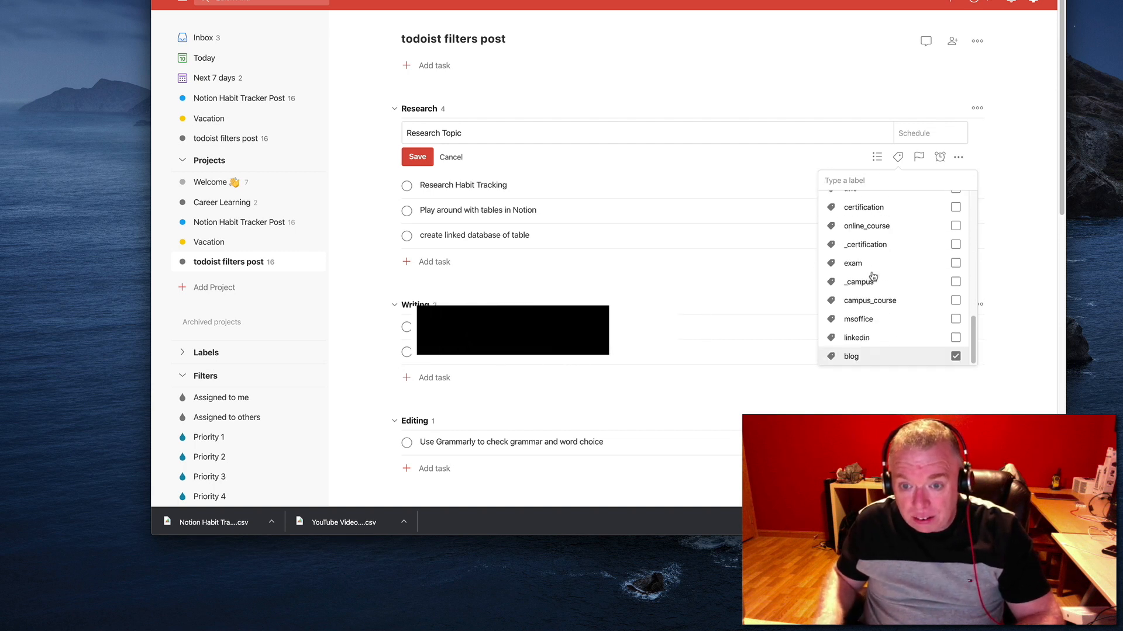
{"action": "scroll", "coordinate": [875, 270], "scroll_direction": "up", "scroll_amount": 2}
{"action": "type", "text": "notion"}
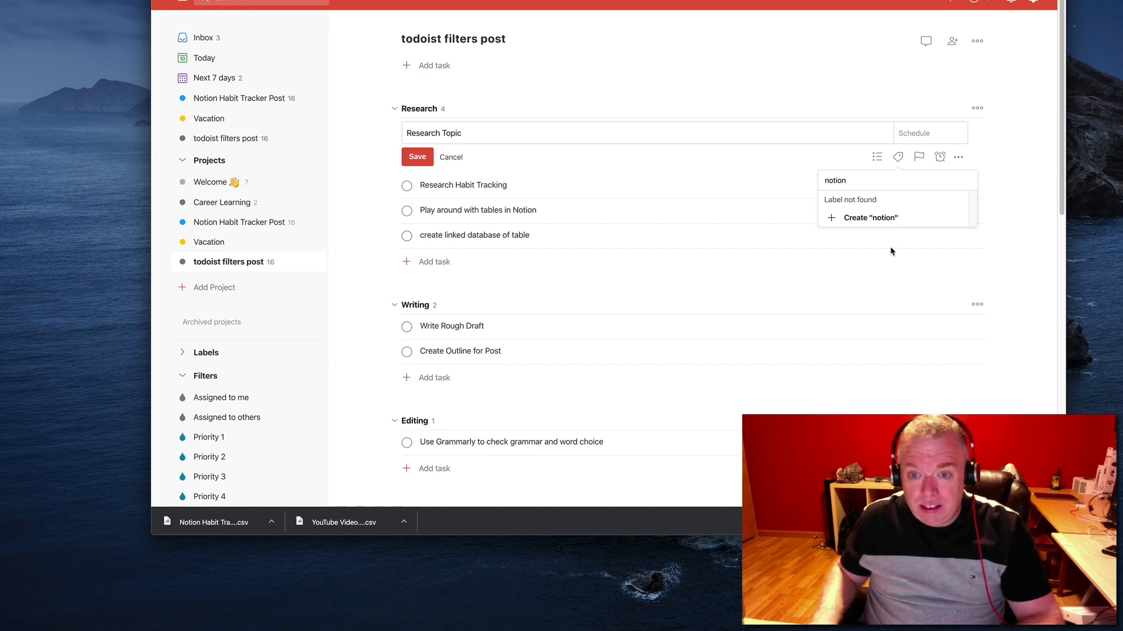
{"action": "left_click", "coordinate": [860, 228]}
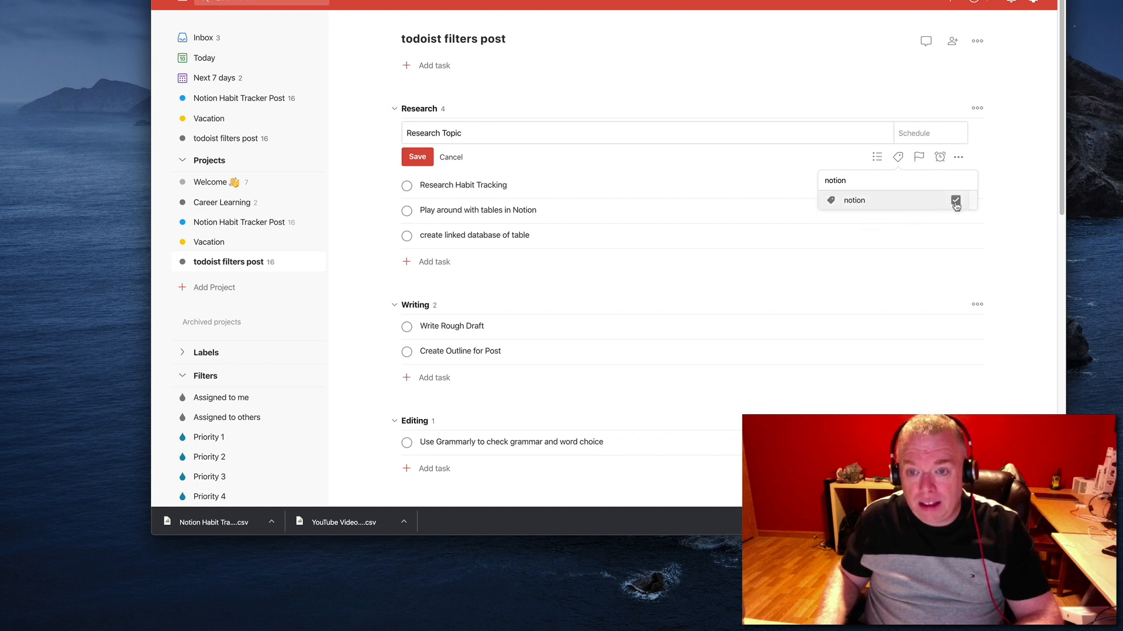
{"action": "left_click", "coordinate": [898, 159]}
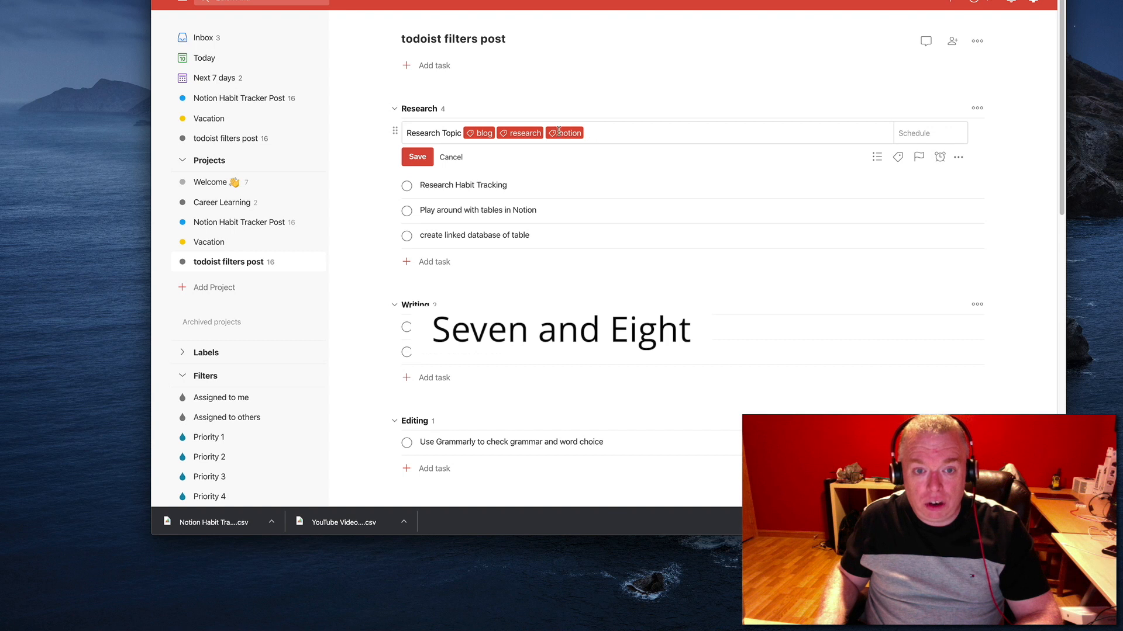
{"action": "left_click", "coordinate": [417, 158]}
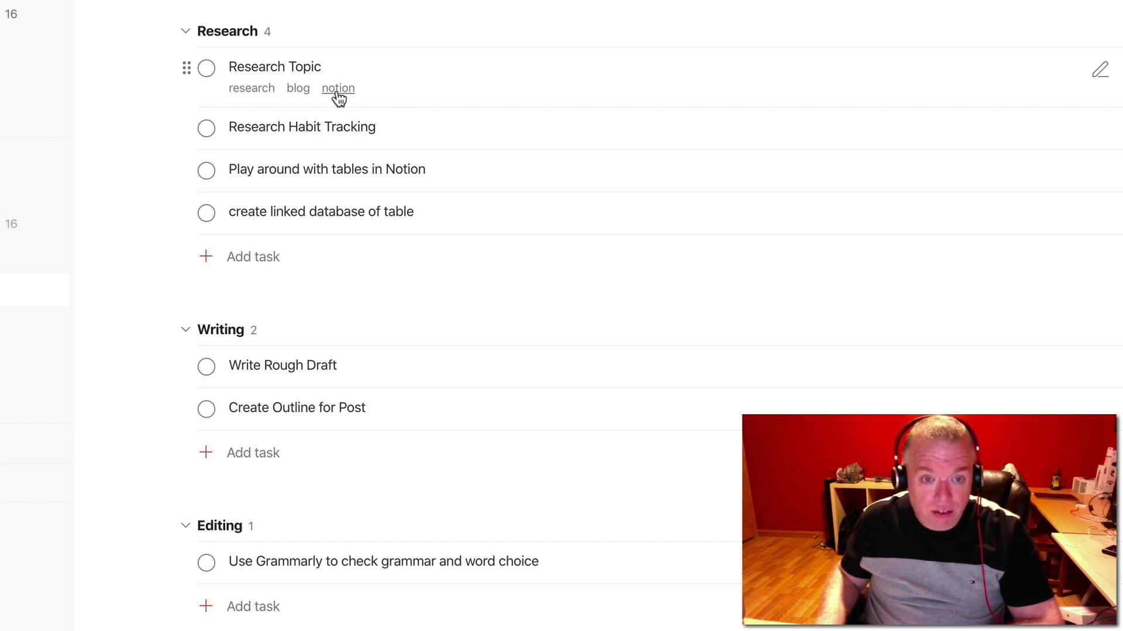
{"action": "left_click", "coordinate": [255, 94]}
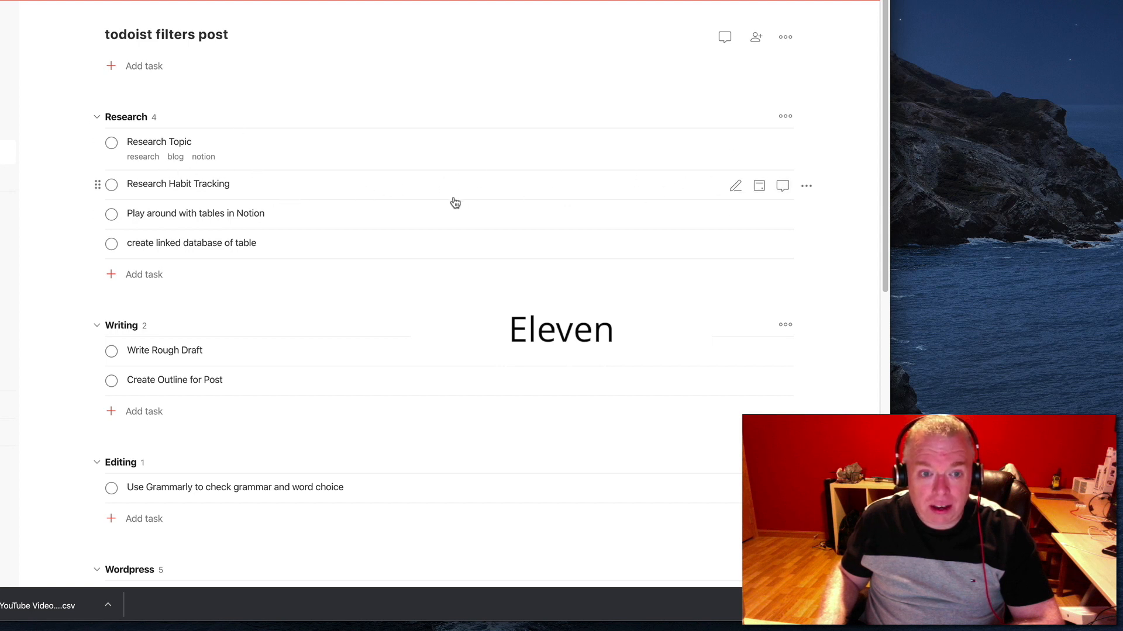
Edit the "Research Habit Tracking" task and add the labels research and blog inline in its name
{"action": "left_click", "coordinate": [736, 187]}
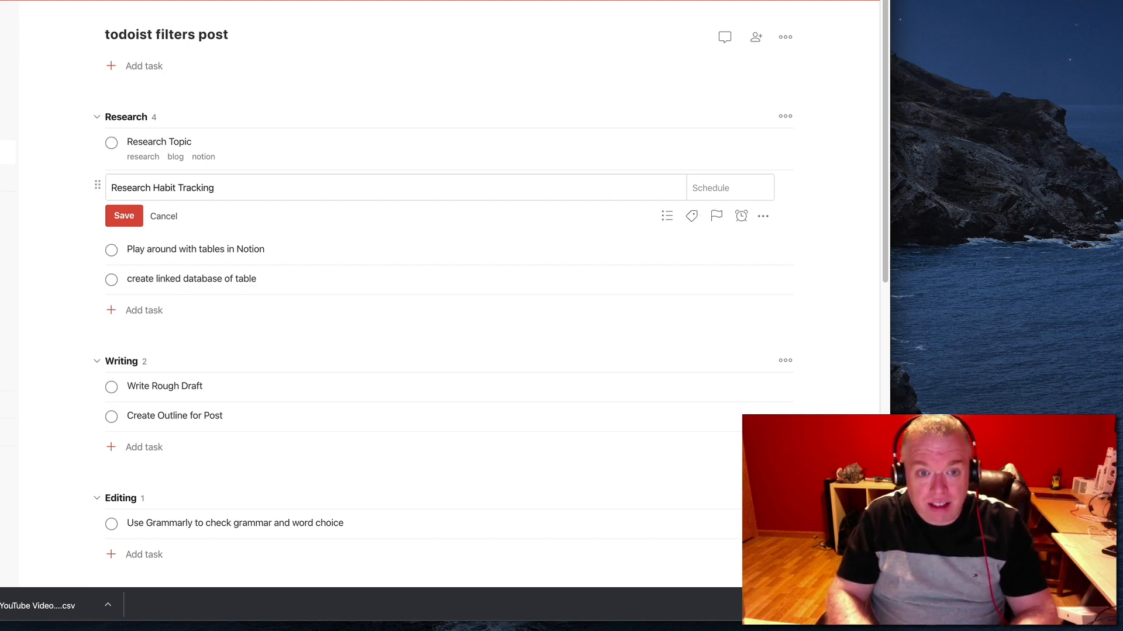
{"action": "type", "text": "@"}
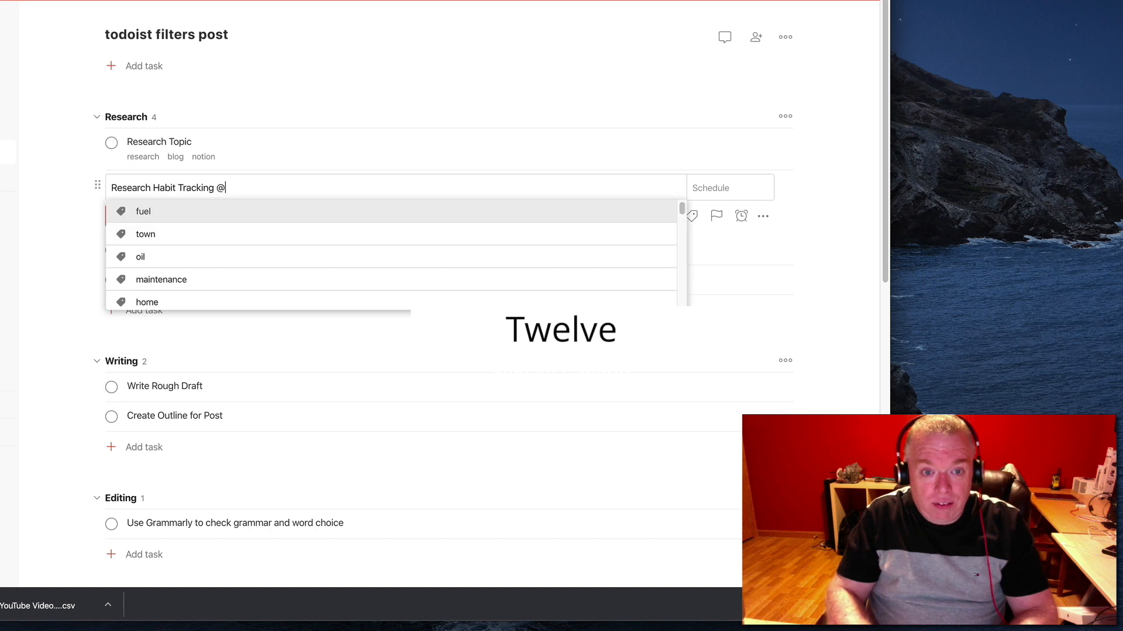
{"action": "type", "text": "res"}
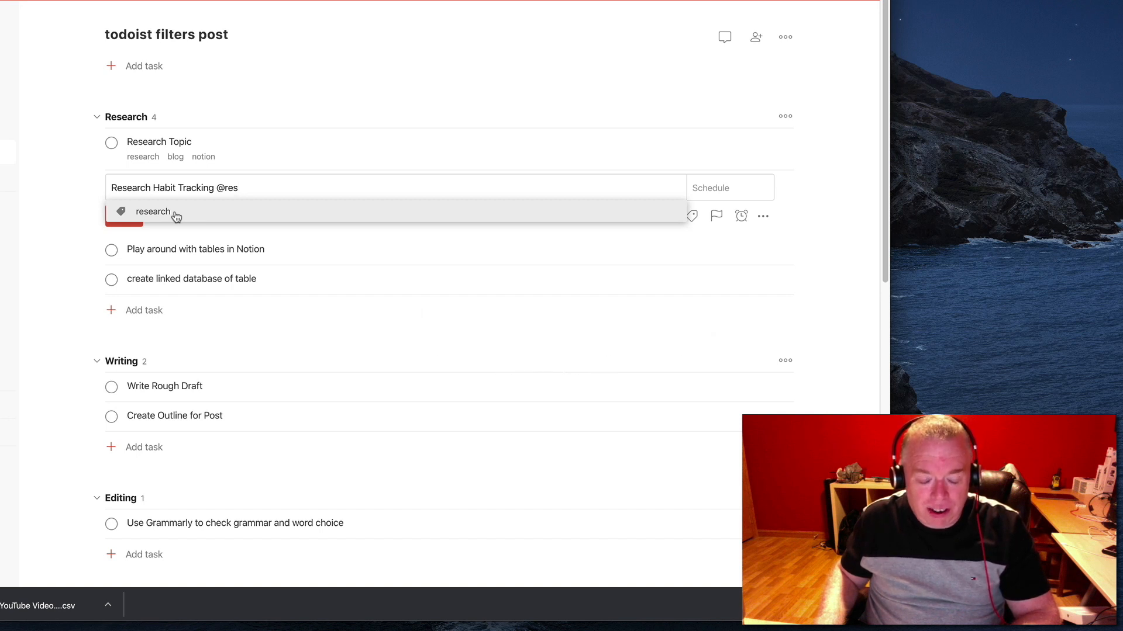
{"action": "left_click", "coordinate": [153, 212]}
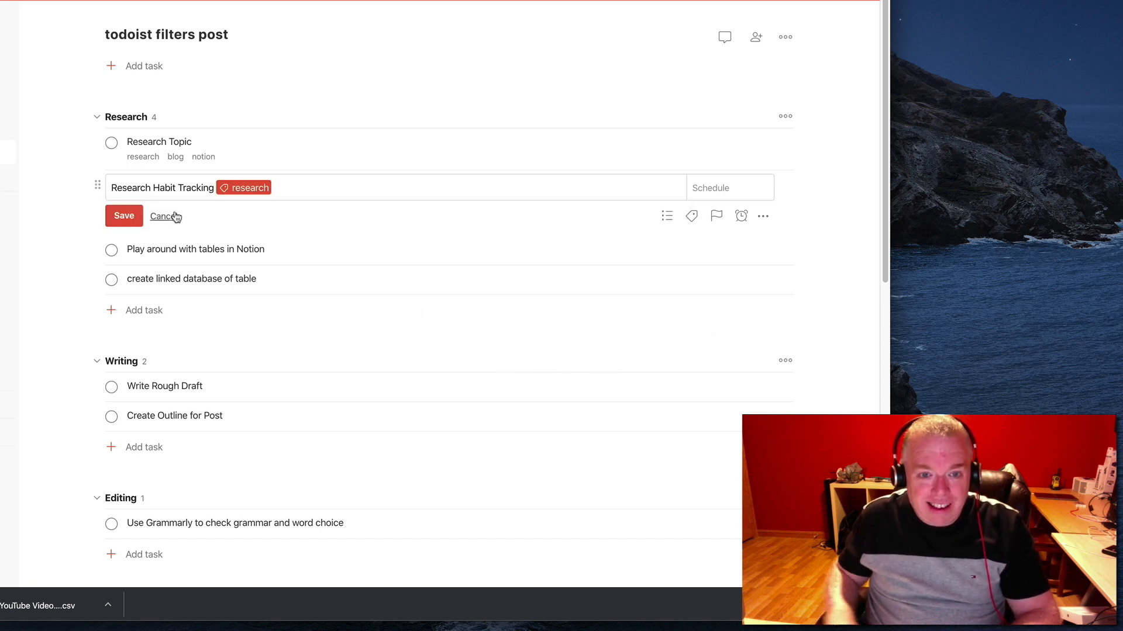
{"action": "type", "text": "@blo"}
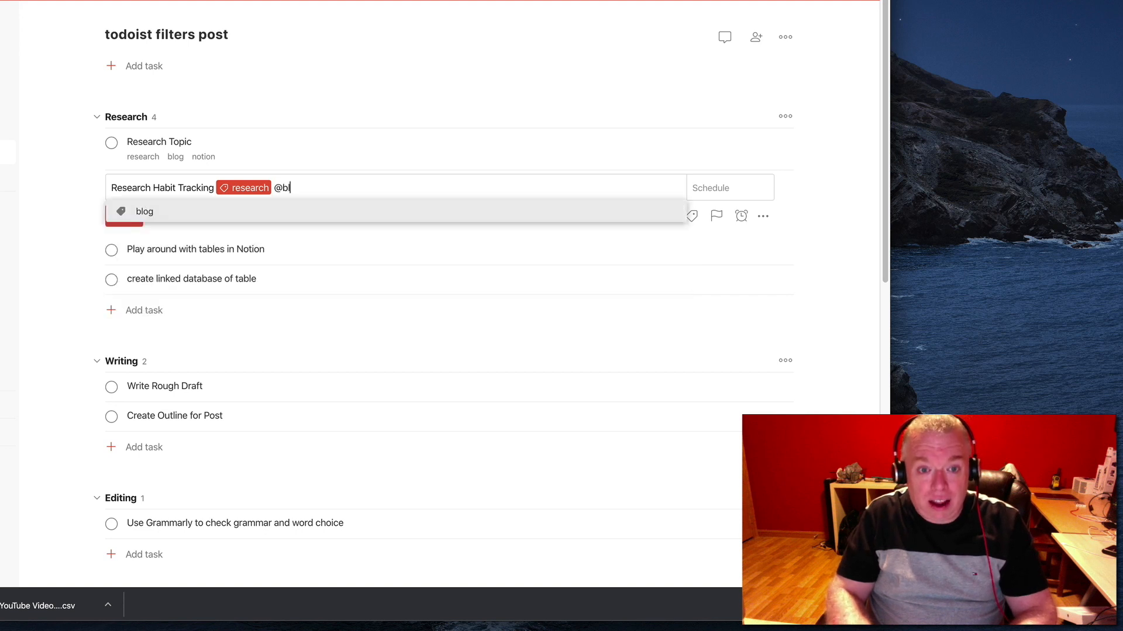
{"action": "left_click", "coordinate": [137, 214]}
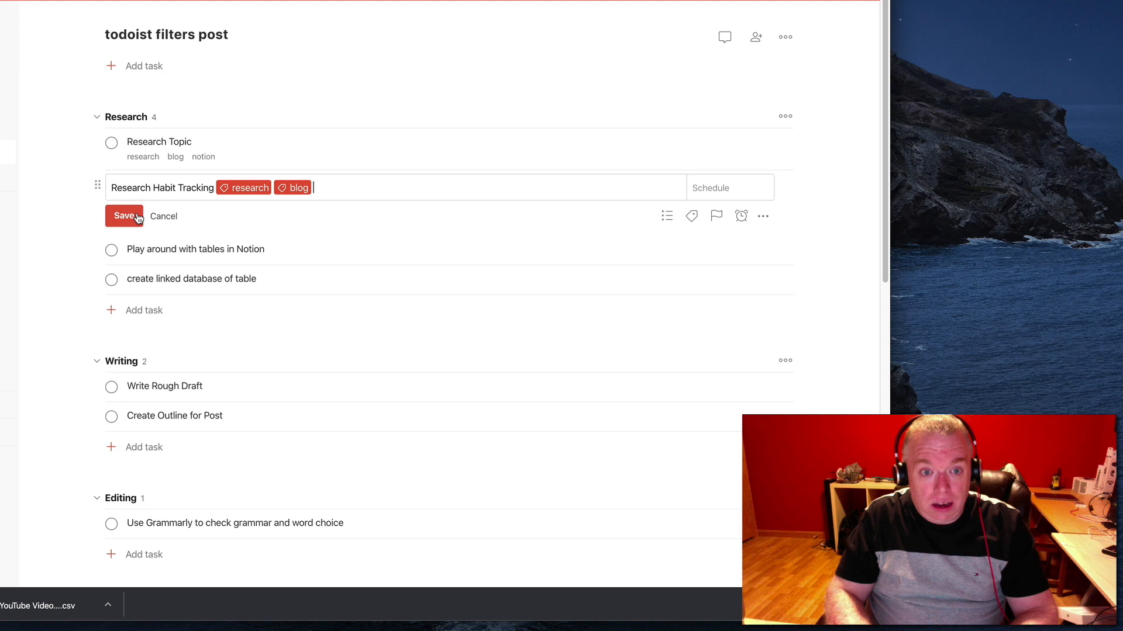
Create the label "habit-tracking" inline for "Research Habit Tracking", add the notion label as well, and save the task
{"action": "type", "text": "@"}
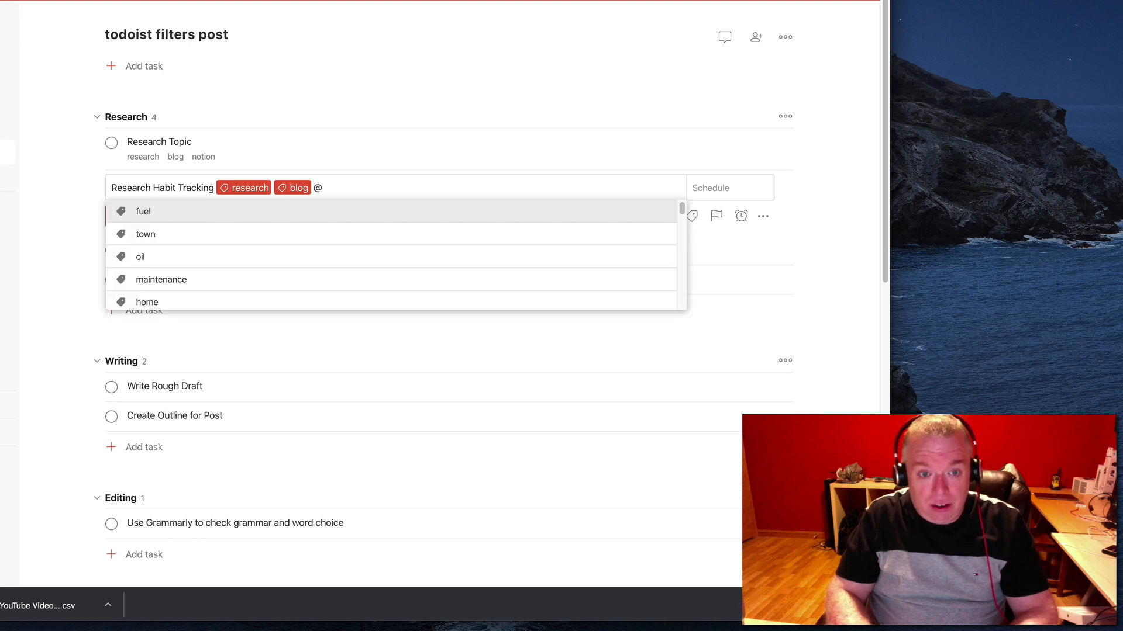
{"action": "type", "text": "habit-tracking"}
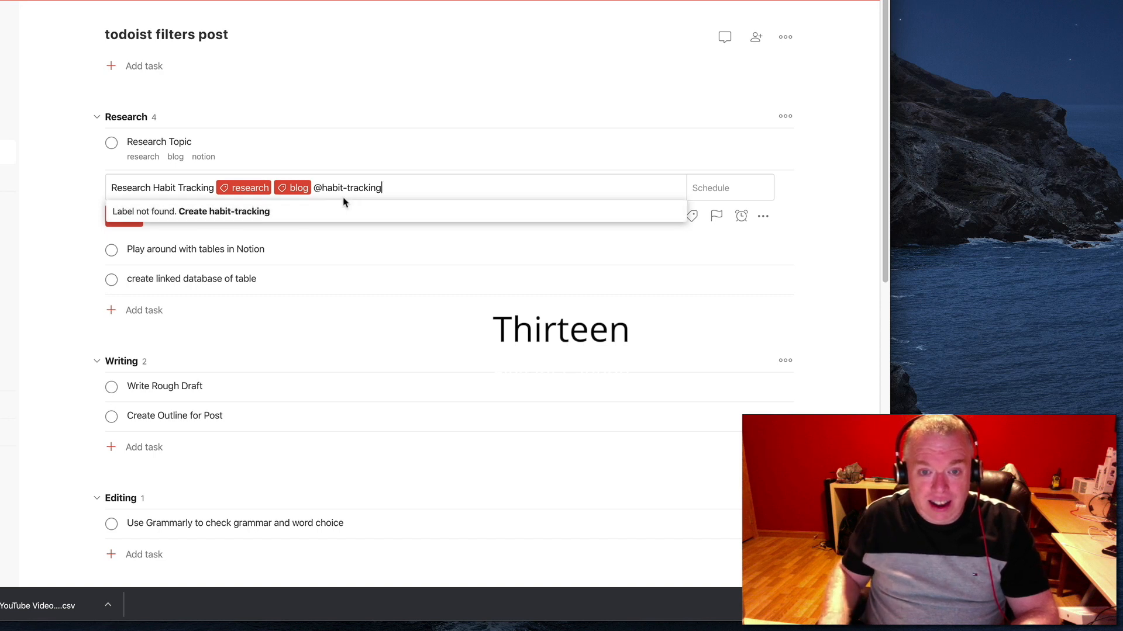
{"action": "left_click", "coordinate": [267, 213]}
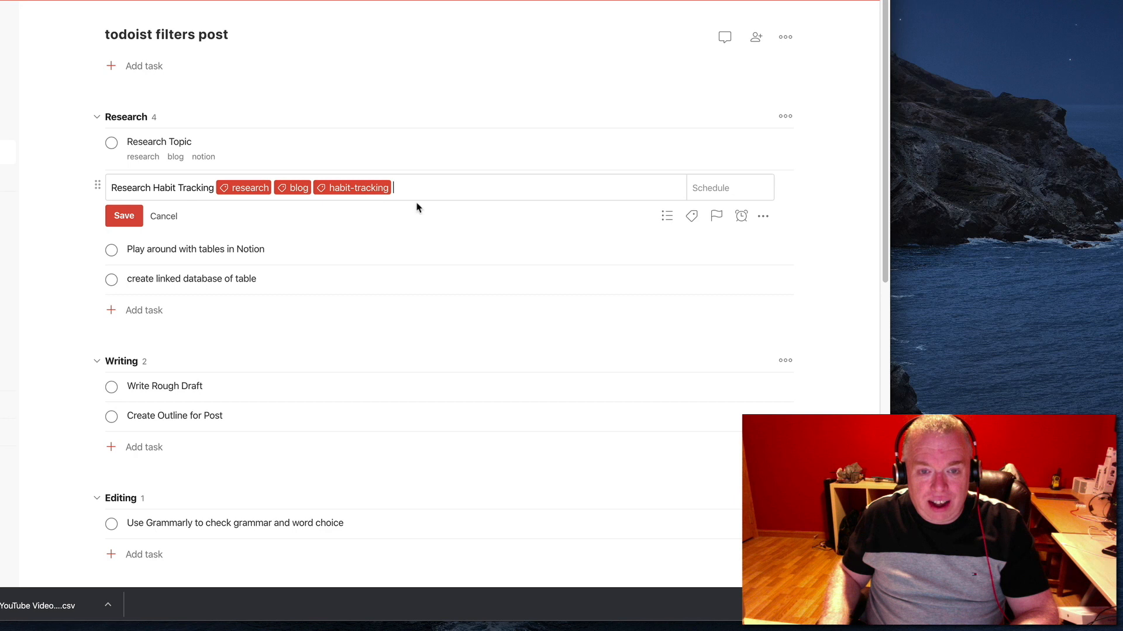
{"action": "type", "text": "@no"}
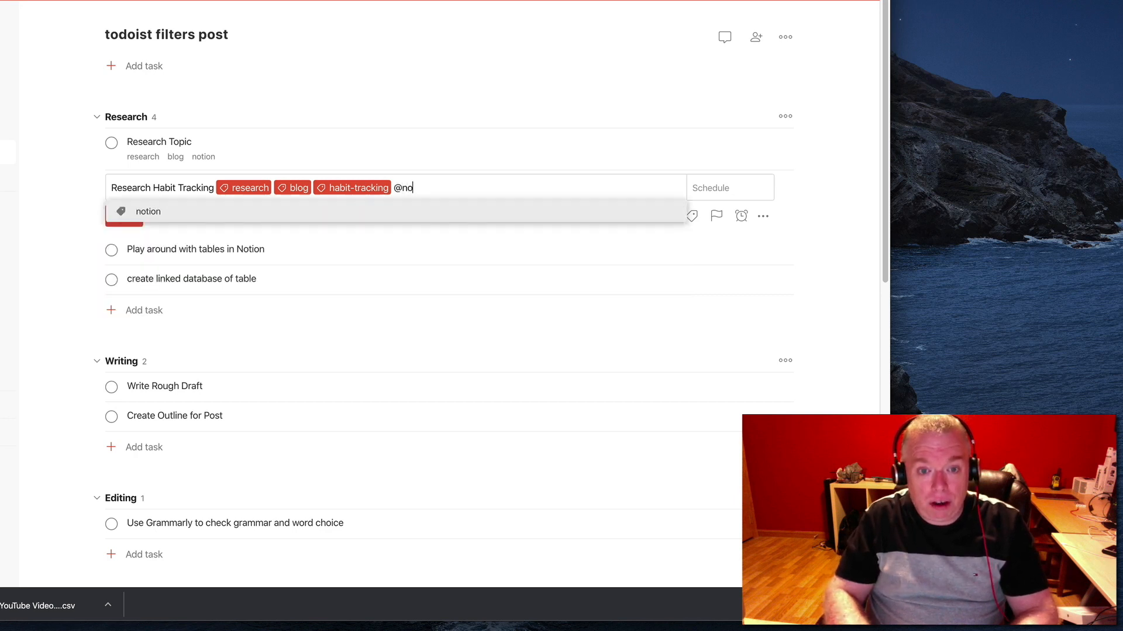
{"action": "left_click", "coordinate": [236, 212]}
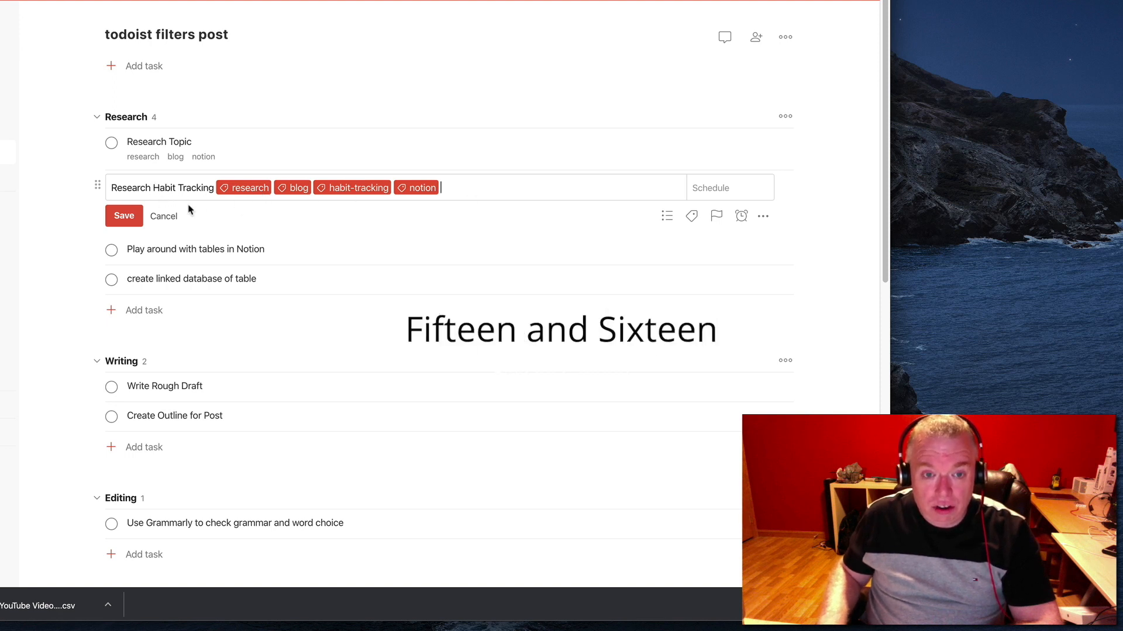
{"action": "left_click", "coordinate": [133, 220]}
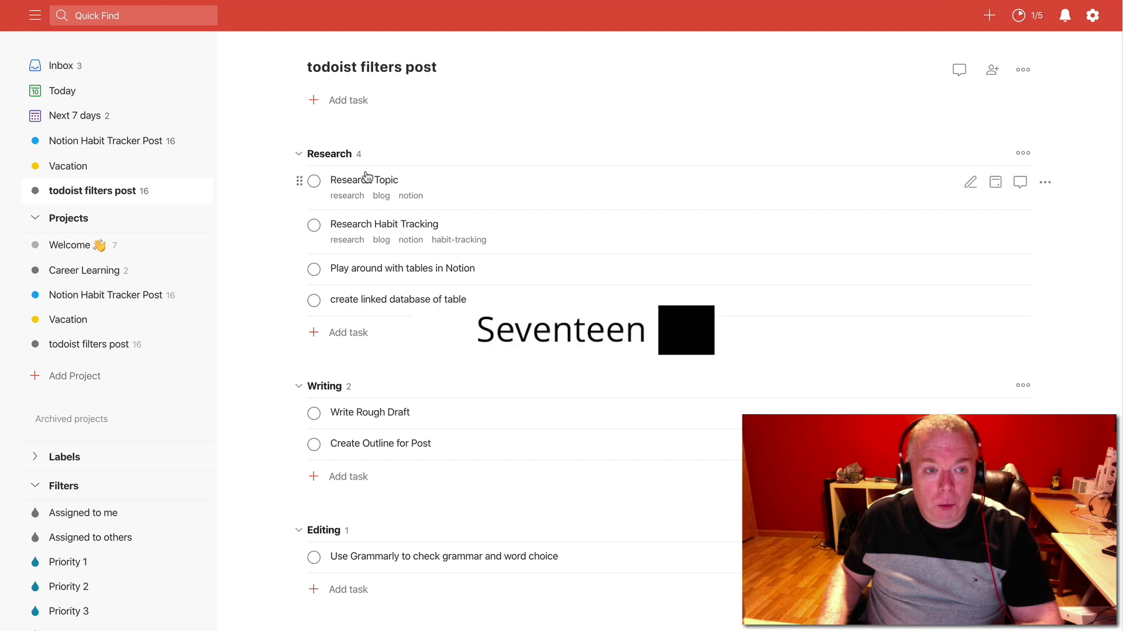
{"action": "left_click", "coordinate": [164, 14]}
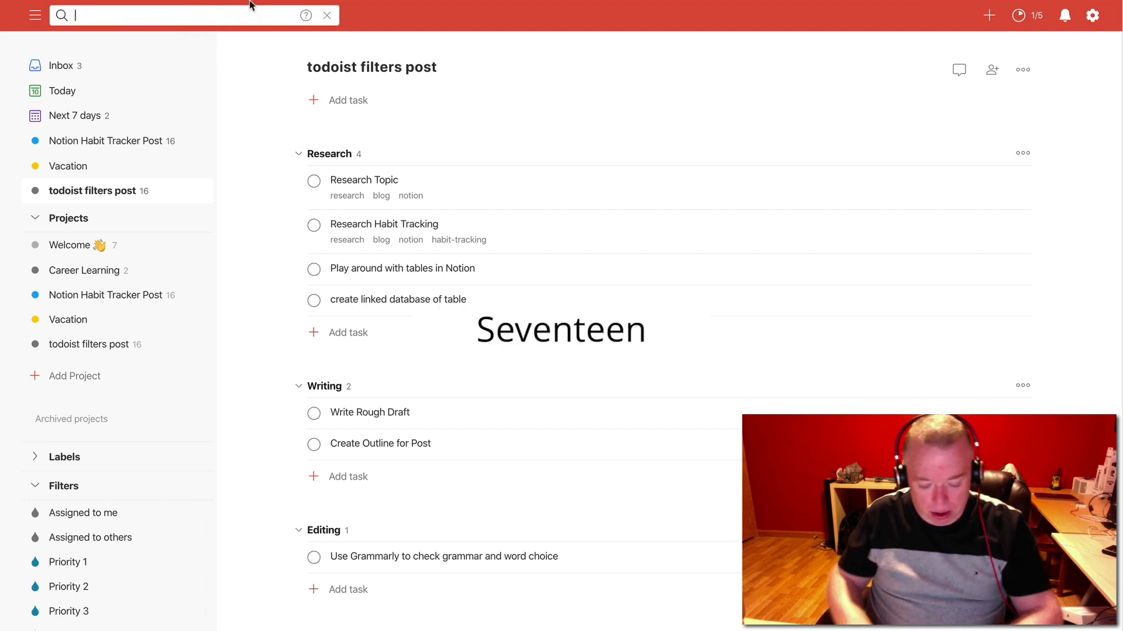
{"action": "type", "text": "@"}
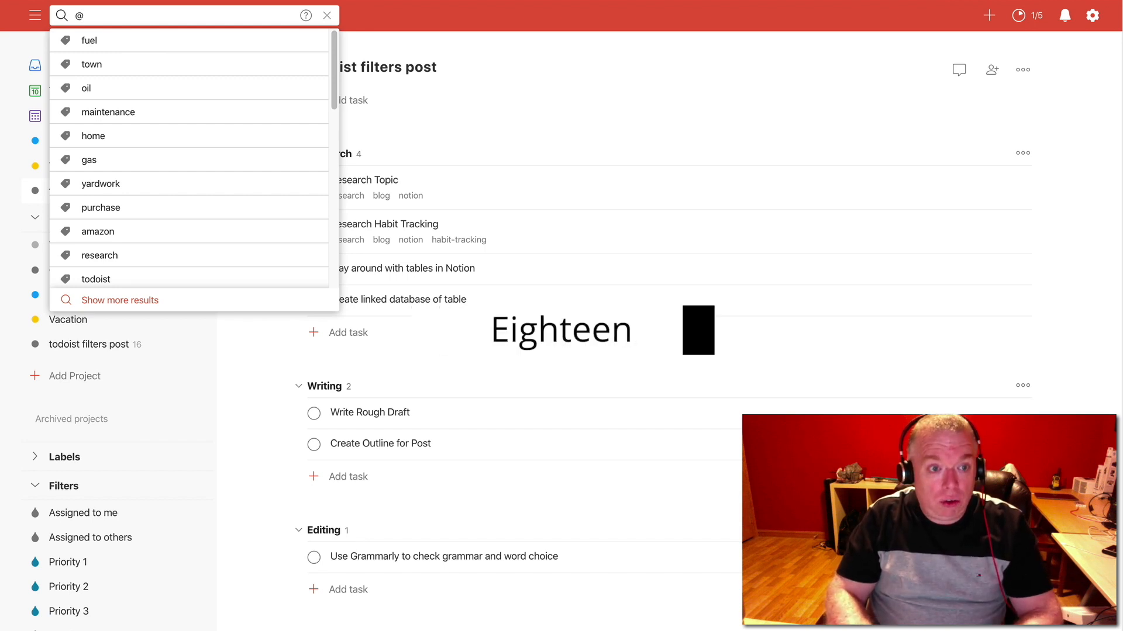
{"action": "type", "text": "rese"}
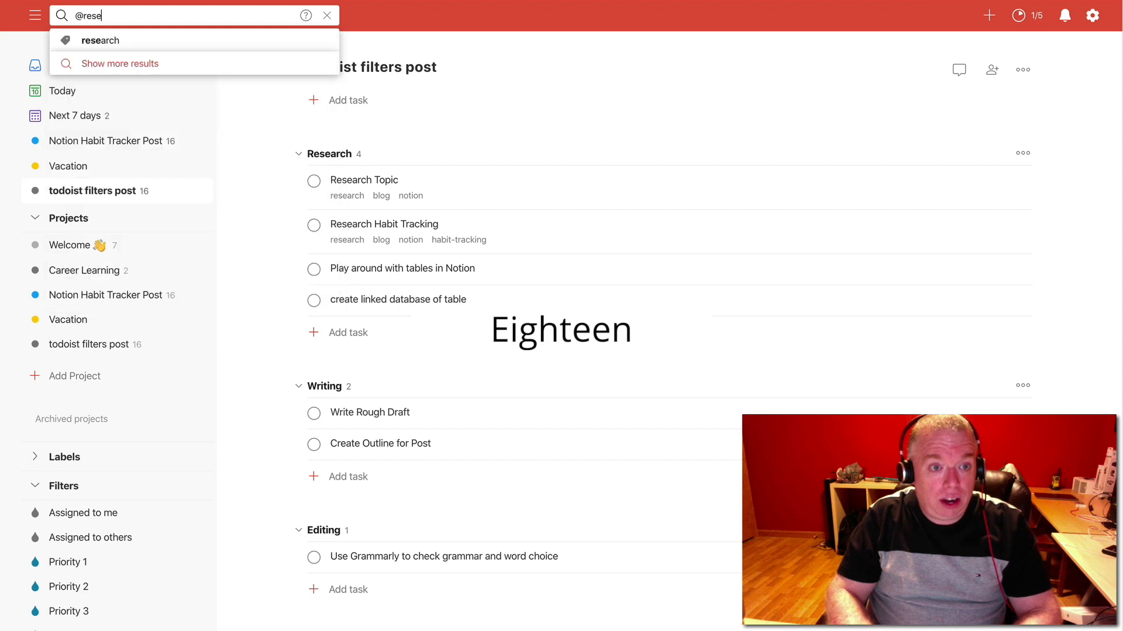
{"action": "left_click", "coordinate": [116, 42]}
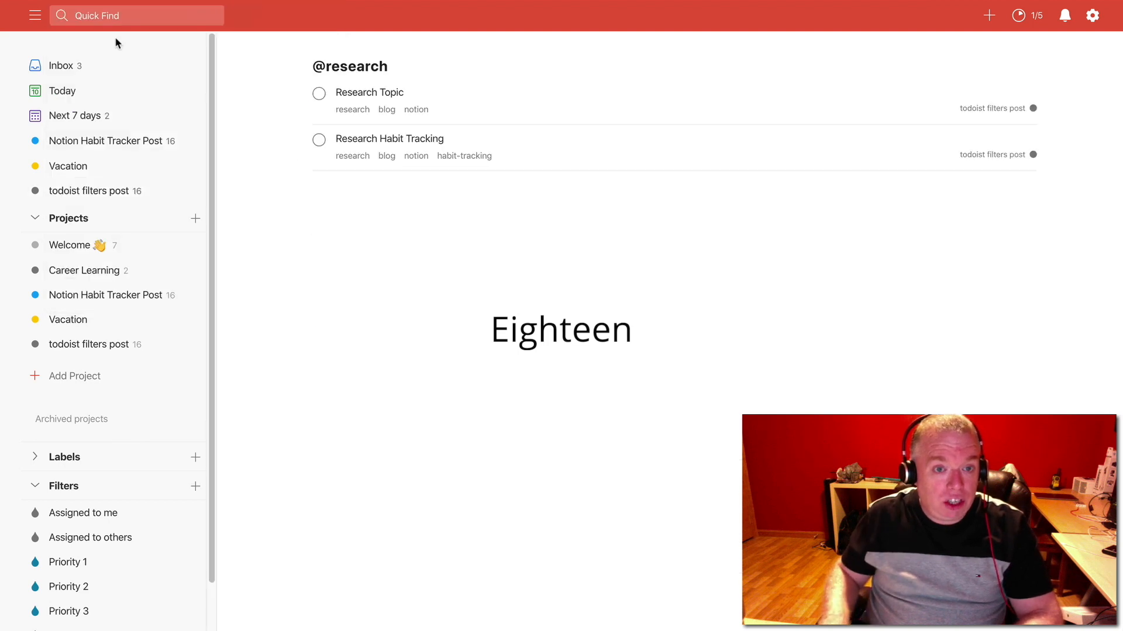
{"action": "key", "text": "/"}
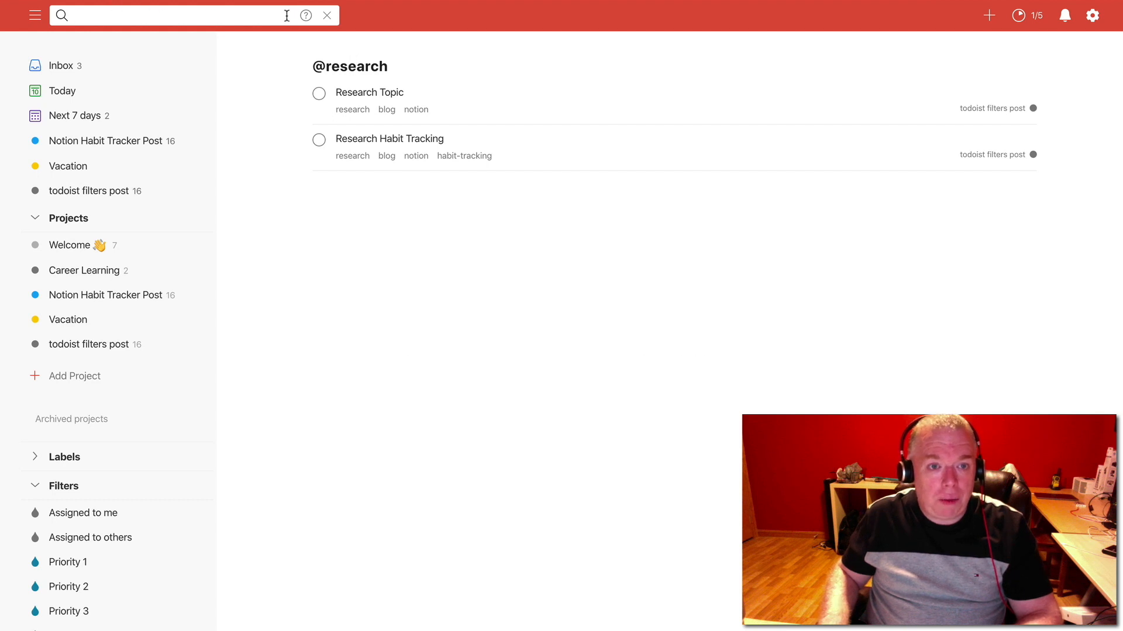
{"action": "type", "text": "@blog"}
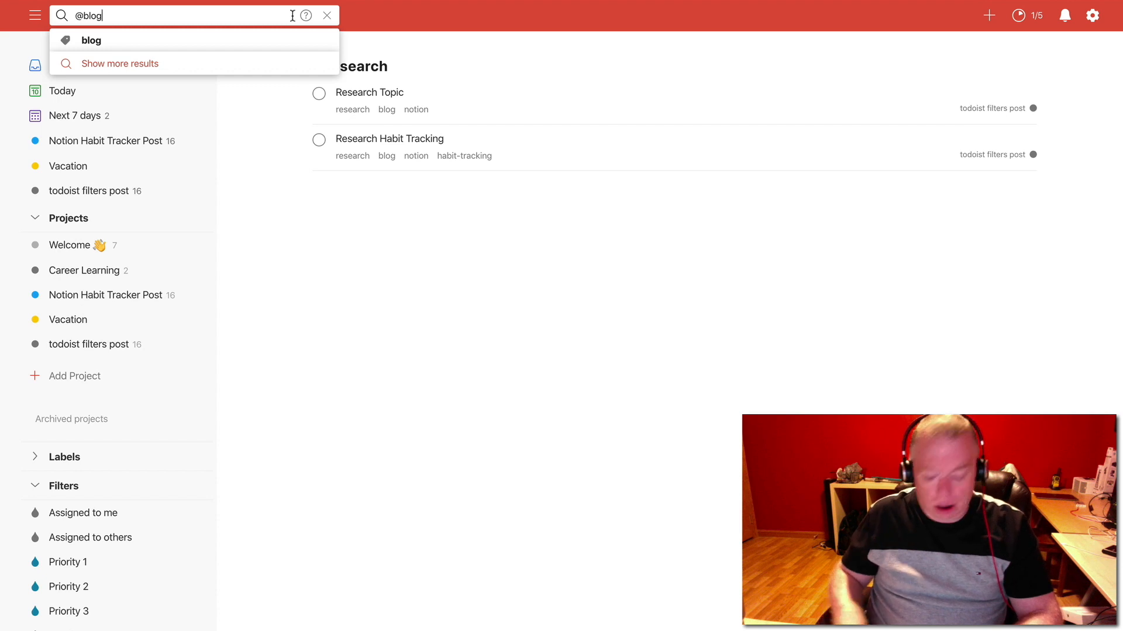
{"action": "key", "text": "Return"}
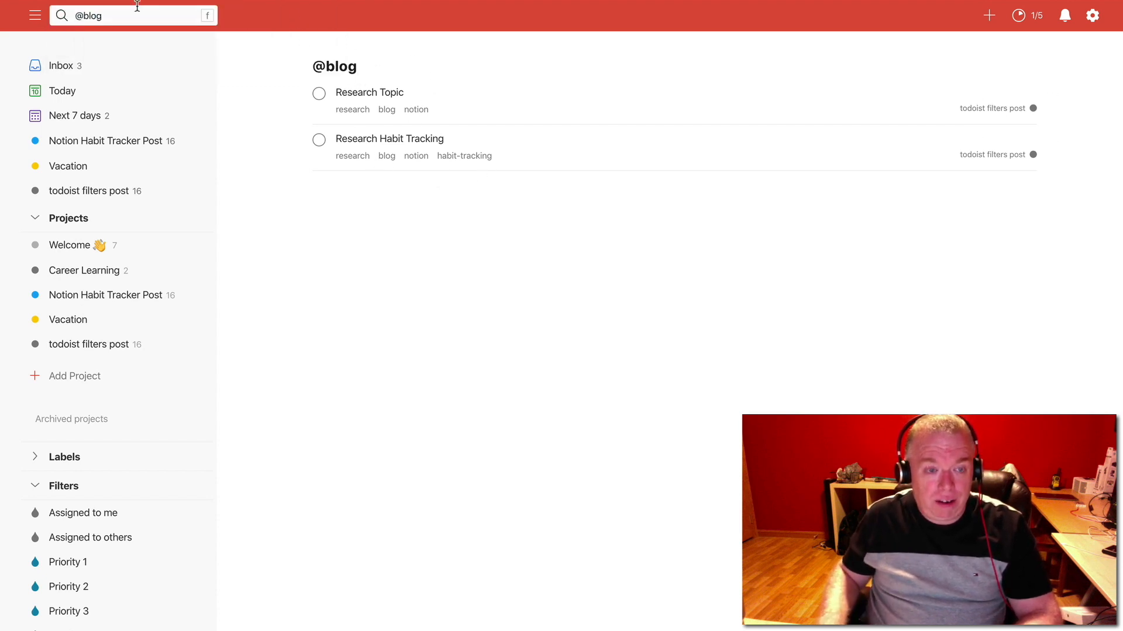
Clear the label search and look through the tasks in the Today and Next 7 days views
{"action": "double_click", "coordinate": [116, 14]}
{"action": "key", "text": "BackSpace"}
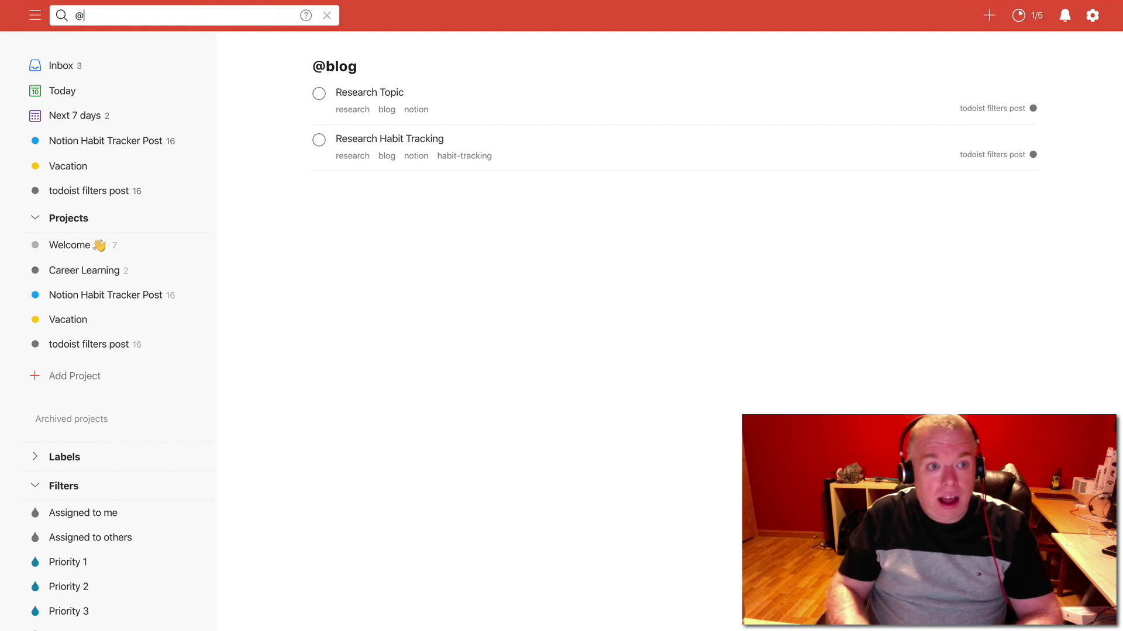
{"action": "key", "text": "BackSpace"}
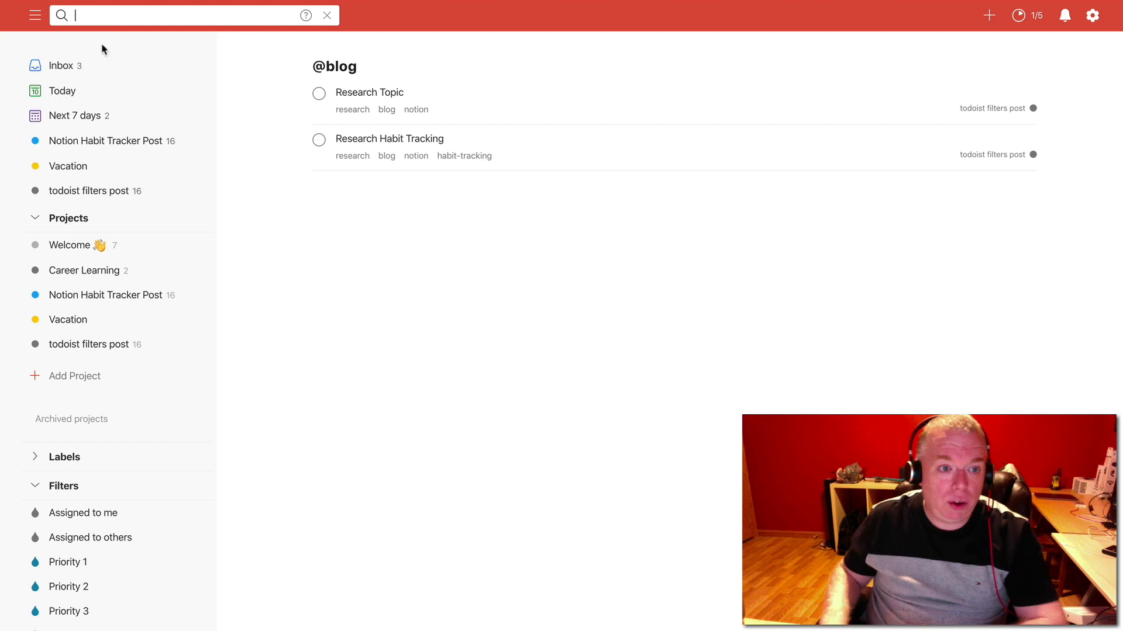
{"action": "left_click", "coordinate": [64, 99]}
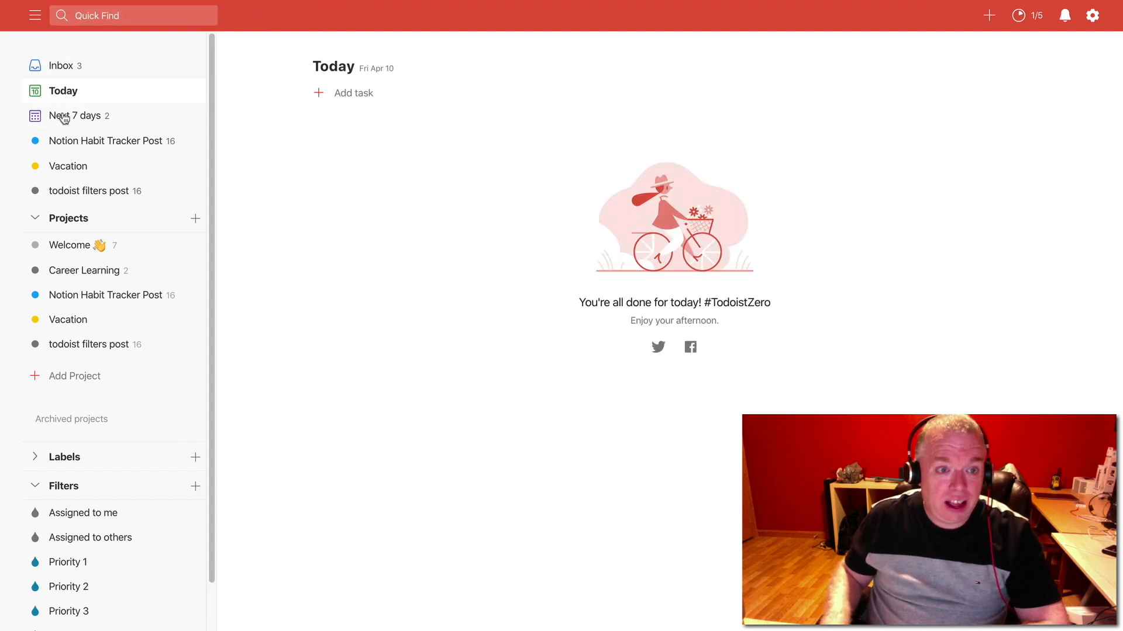
{"action": "left_click", "coordinate": [63, 117]}
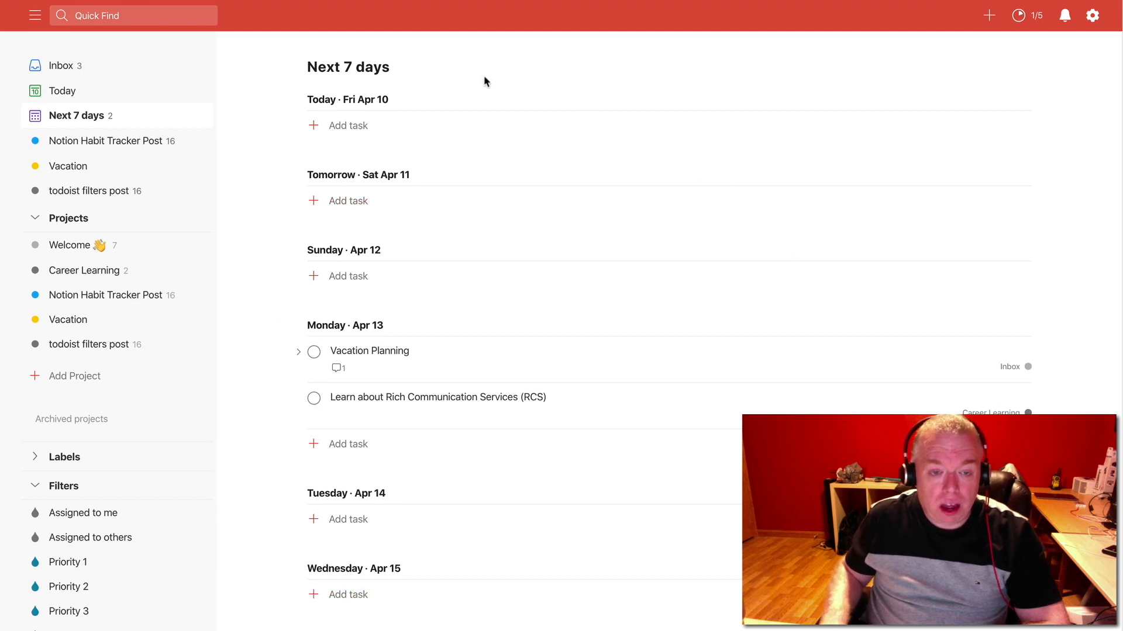
{"action": "scroll", "coordinate": [514, 280], "scroll_direction": "down", "scroll_amount": 2}
{"action": "scroll", "coordinate": [409, 240], "scroll_direction": "up", "scroll_amount": 2}
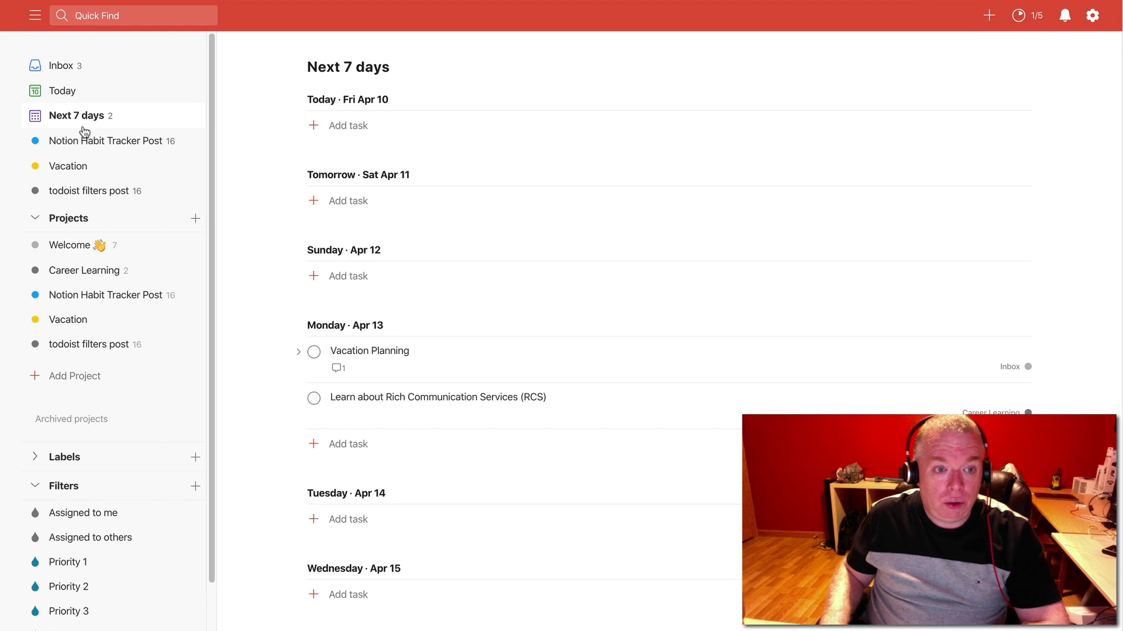
{"action": "scroll", "coordinate": [100, 226], "scroll_direction": "down", "scroll_amount": 1}
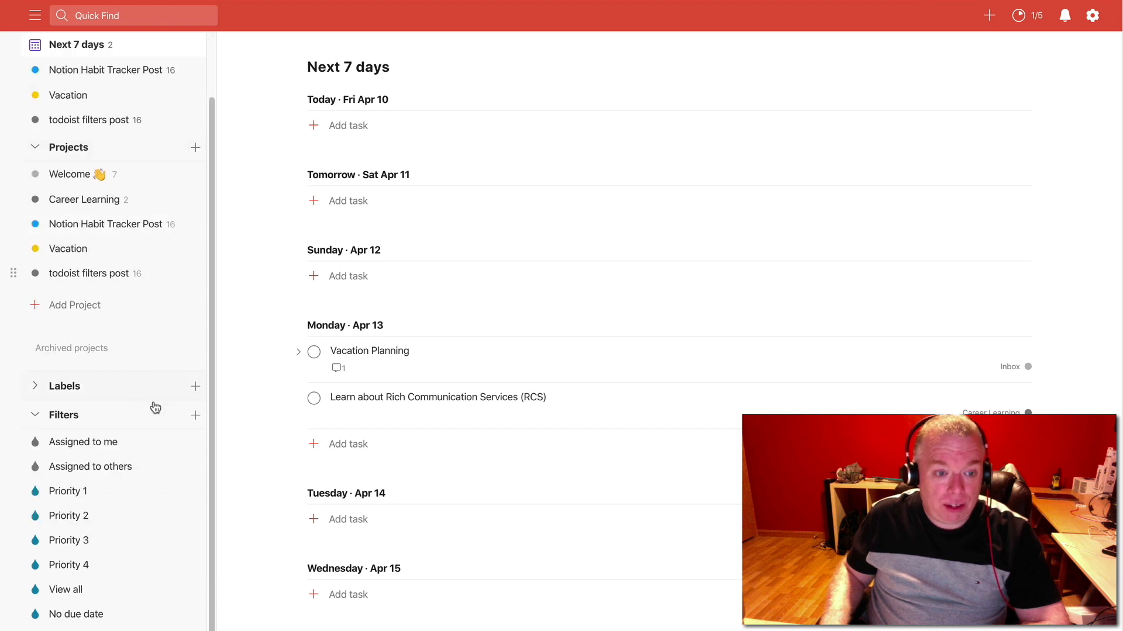
{"action": "left_click", "coordinate": [195, 417]}
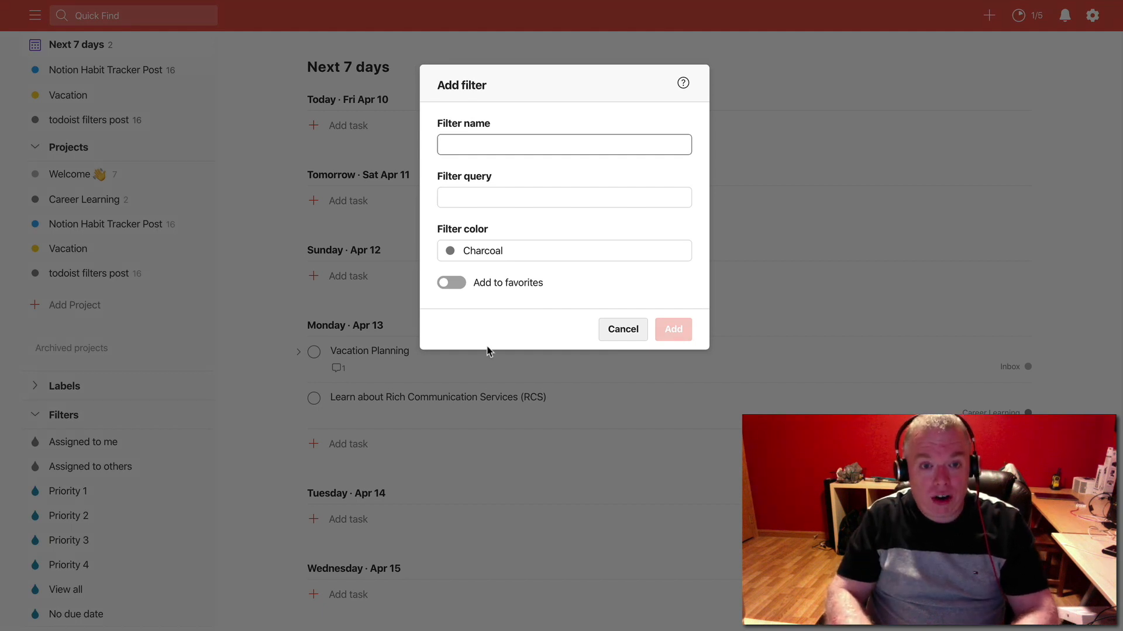
{"action": "type", "text": "research"}
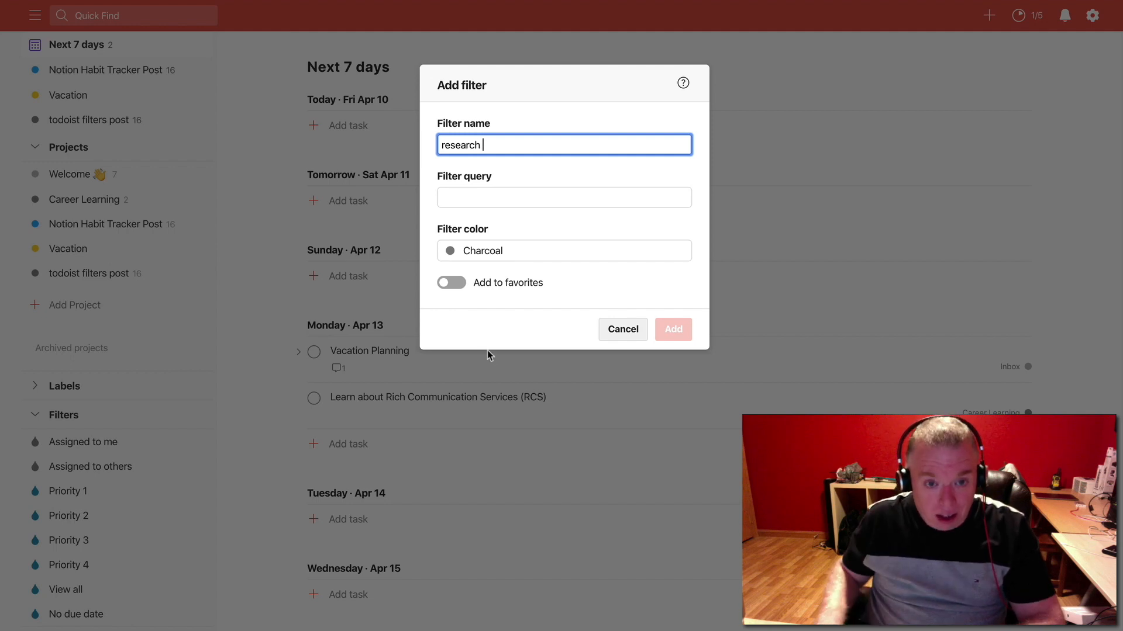
{"action": "left_click", "coordinate": [502, 199]}
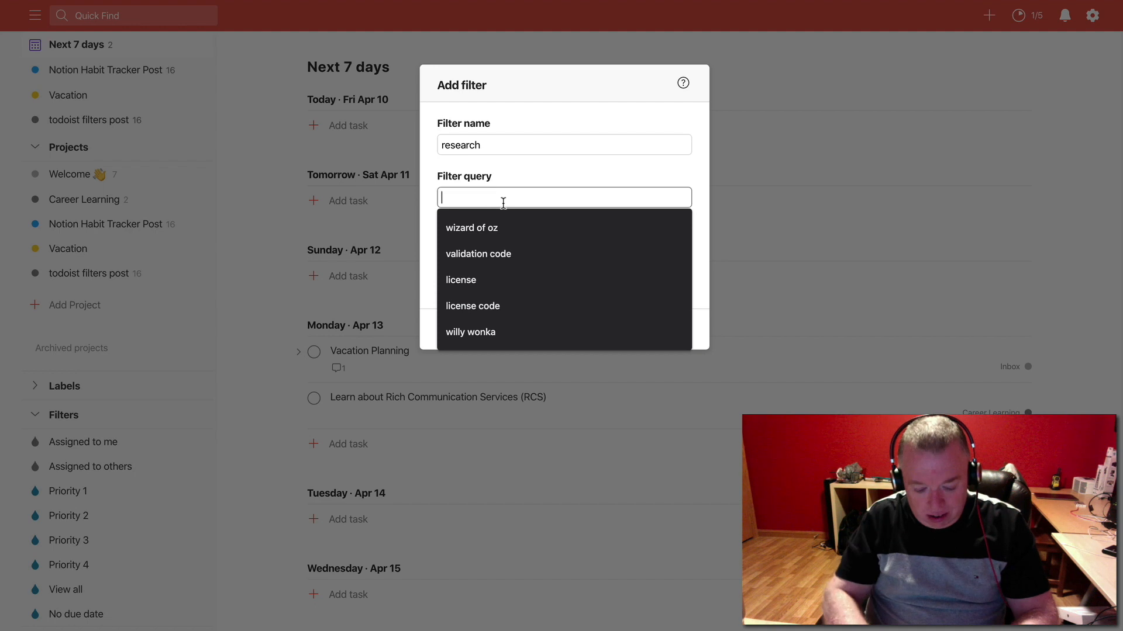
{"action": "type", "text": "@research"}
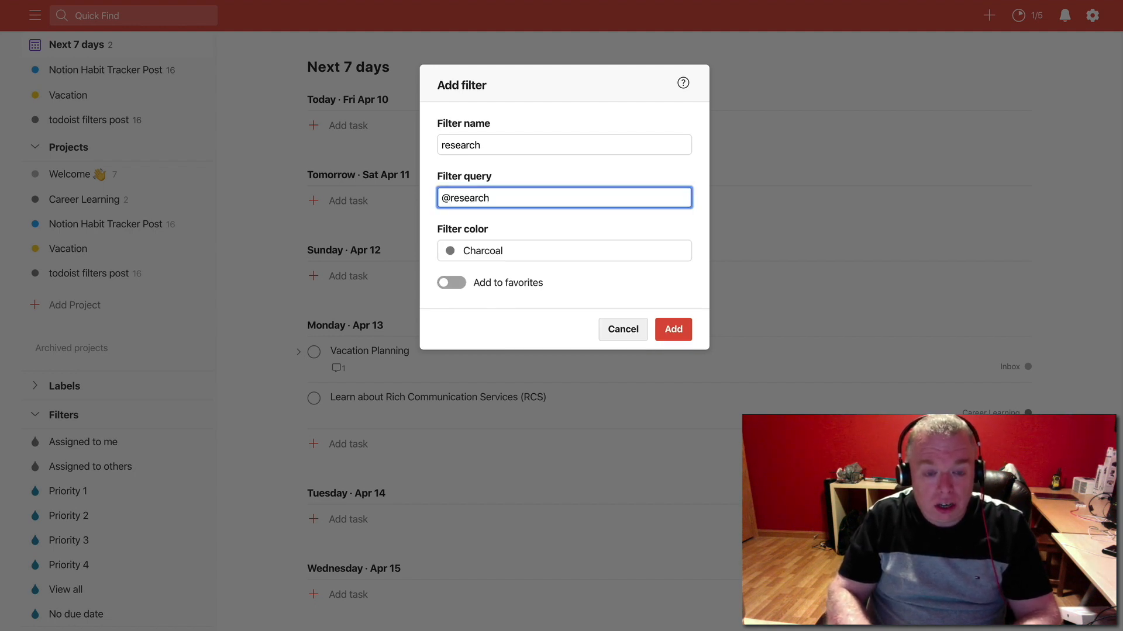
Give the new filter the Teal color, add it to favorites, save it and open its task list
{"action": "left_click", "coordinate": [468, 257]}
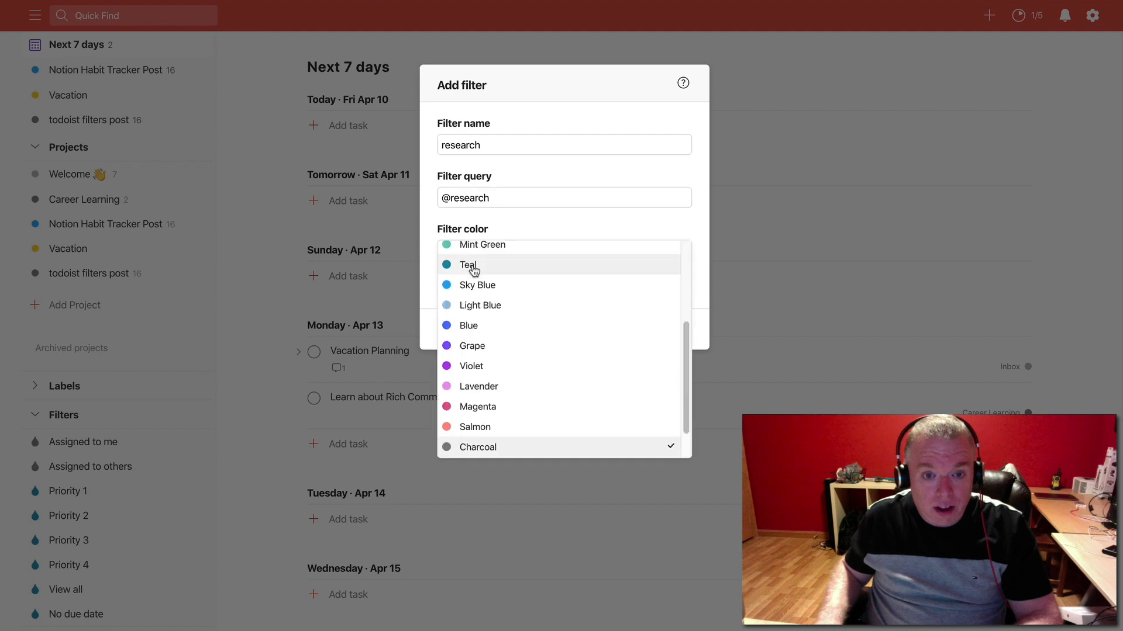
{"action": "left_click", "coordinate": [472, 269]}
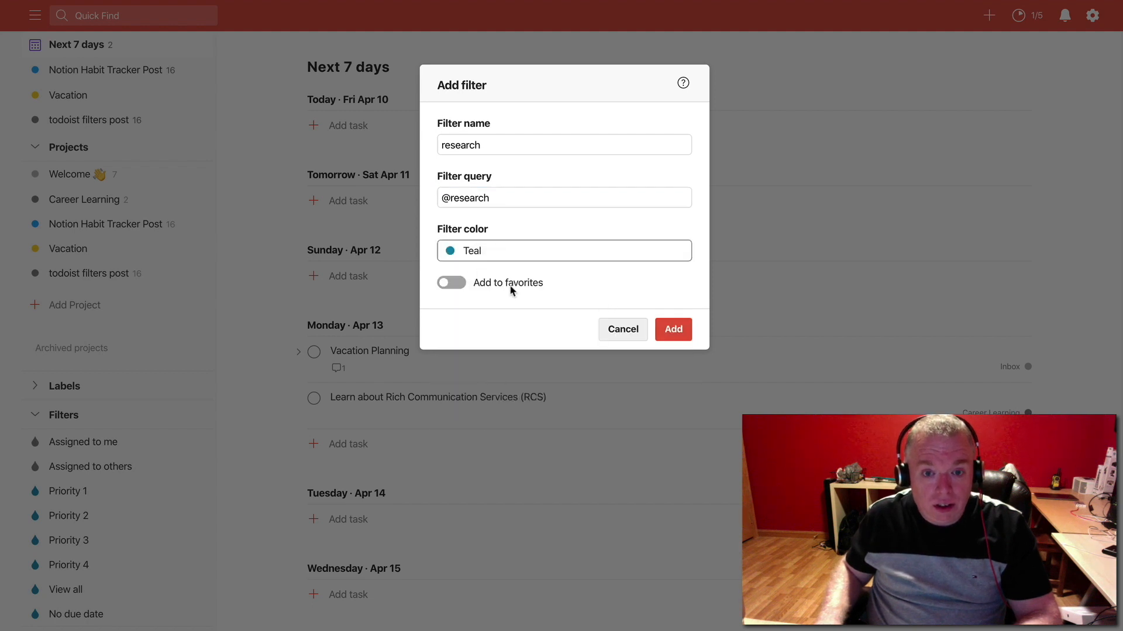
{"action": "left_click", "coordinate": [450, 284]}
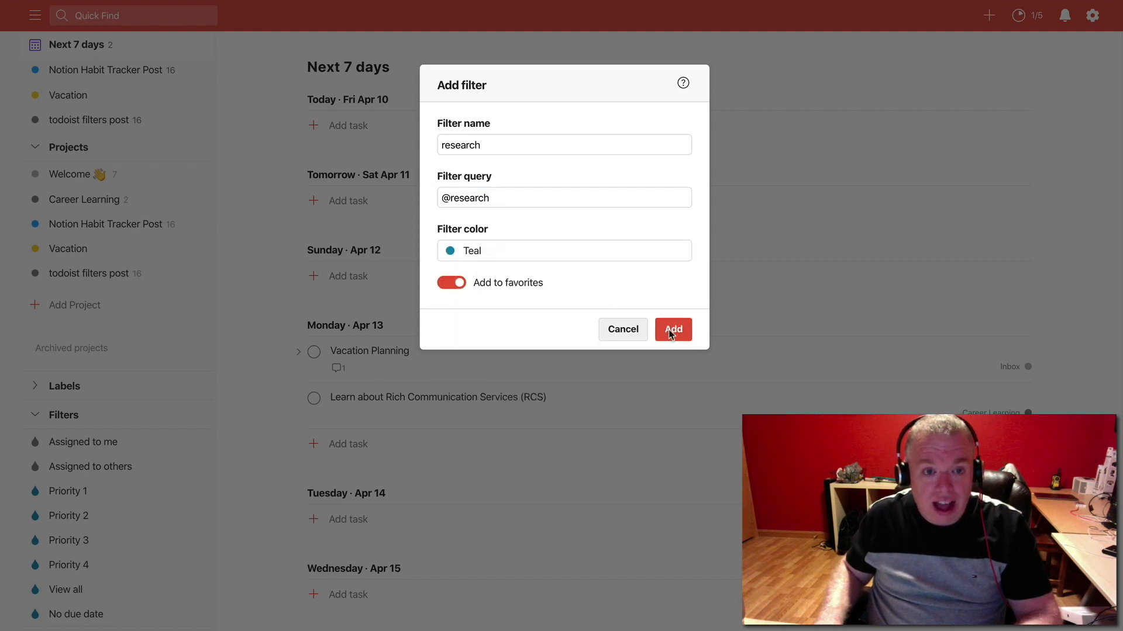
{"action": "left_click", "coordinate": [672, 329]}
{"action": "scroll", "coordinate": [148, 218], "scroll_direction": "up", "scroll_amount": 2}
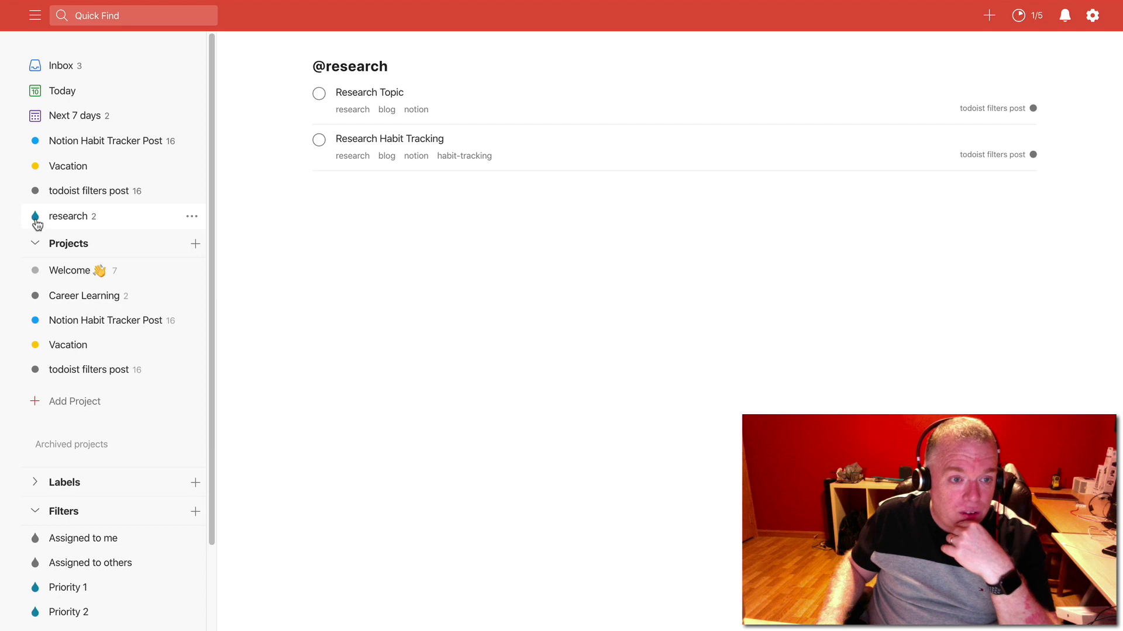
{"action": "left_click", "coordinate": [81, 217]}
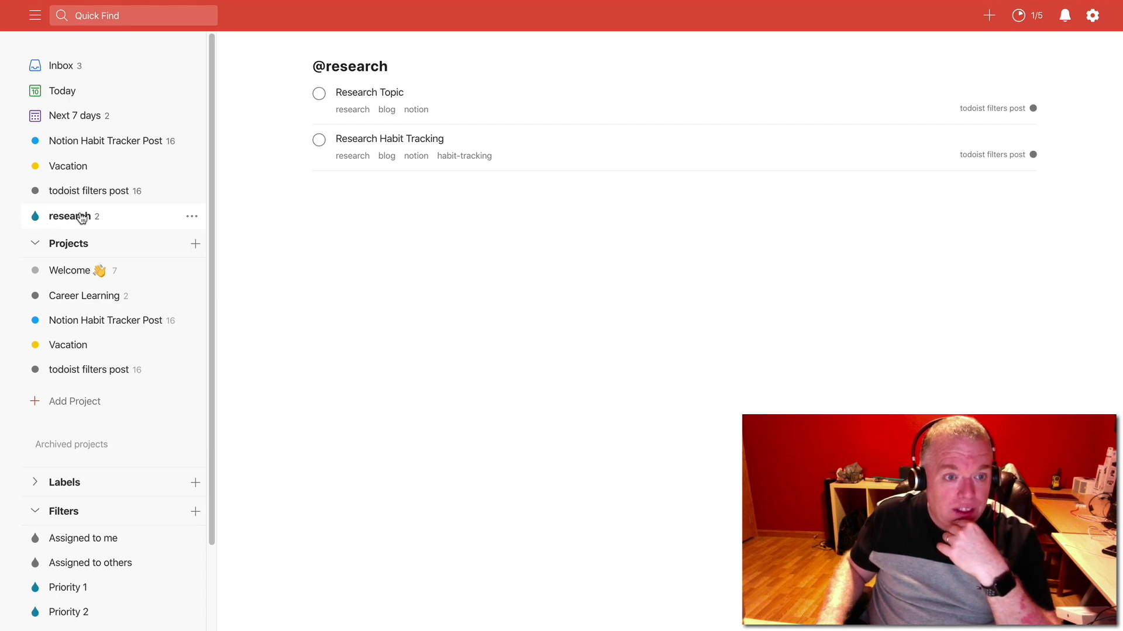
{"action": "scroll", "coordinate": [81, 216], "scroll_direction": "down", "scroll_amount": 3}
{"action": "left_click", "coordinate": [191, 605]}
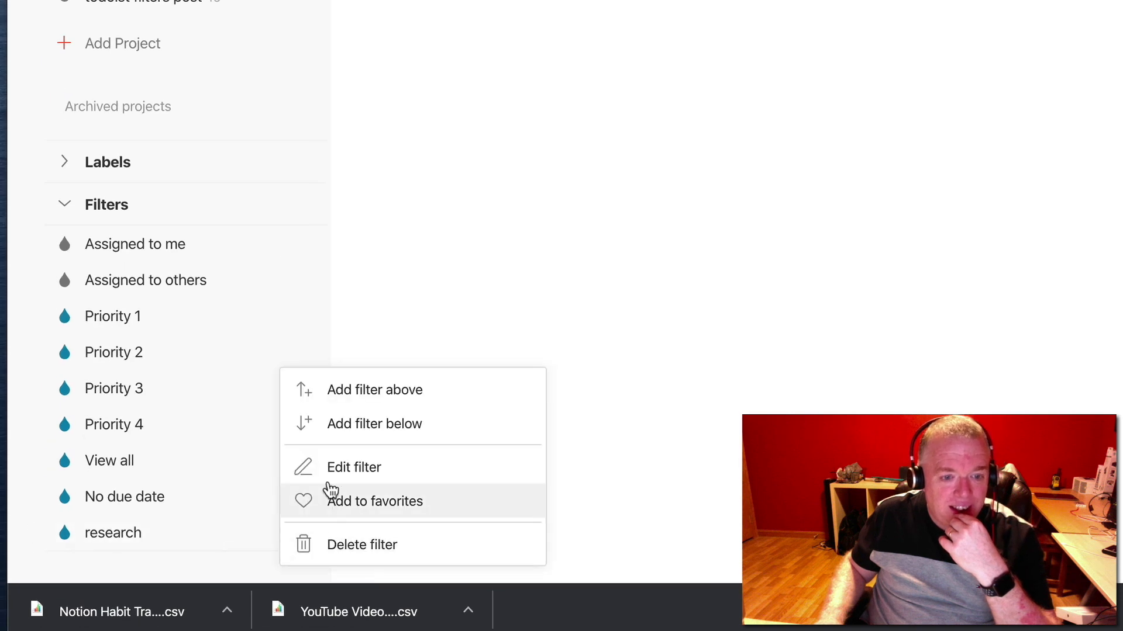
{"action": "left_click", "coordinate": [367, 478]}
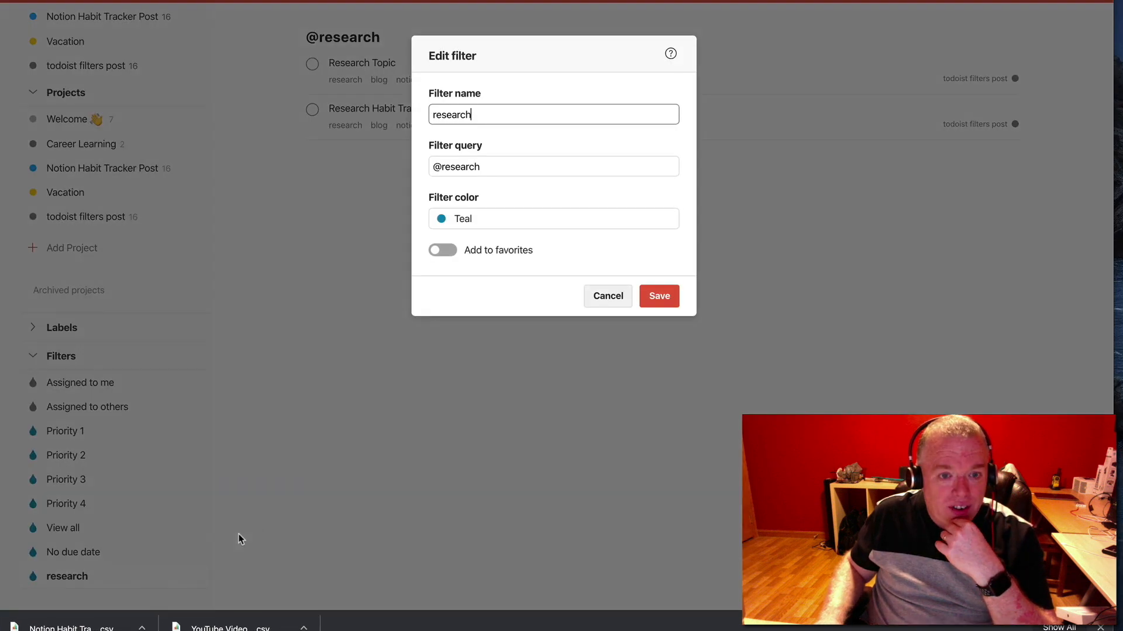
{"action": "left_click_drag", "start_coordinate": [493, 115], "coordinate": [406, 109]}
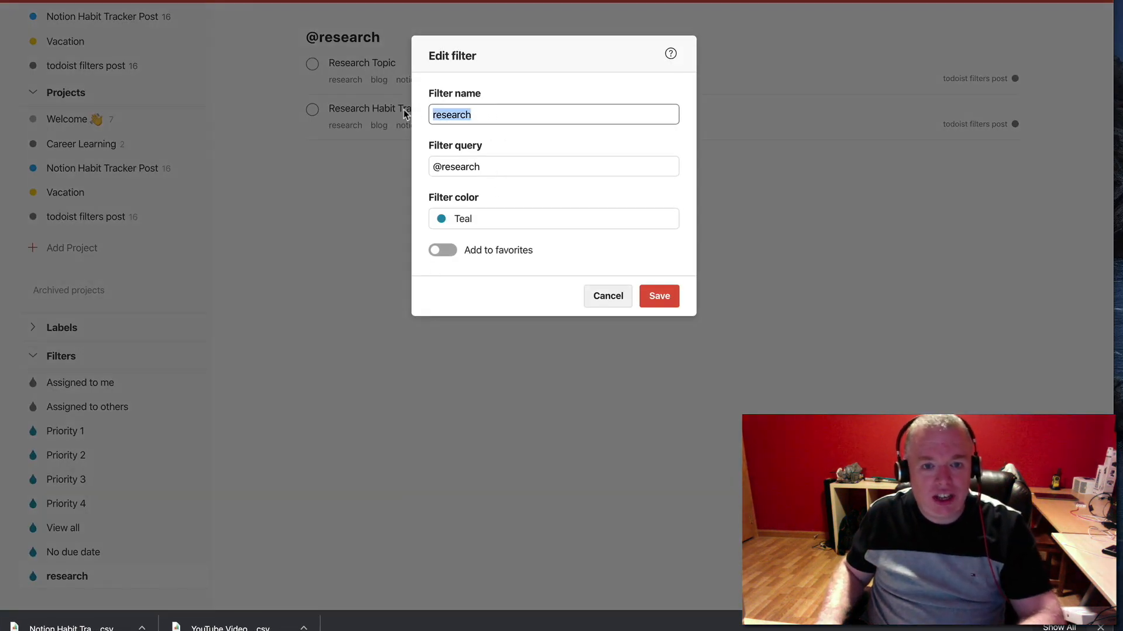
{"action": "type", "text": "blog"}
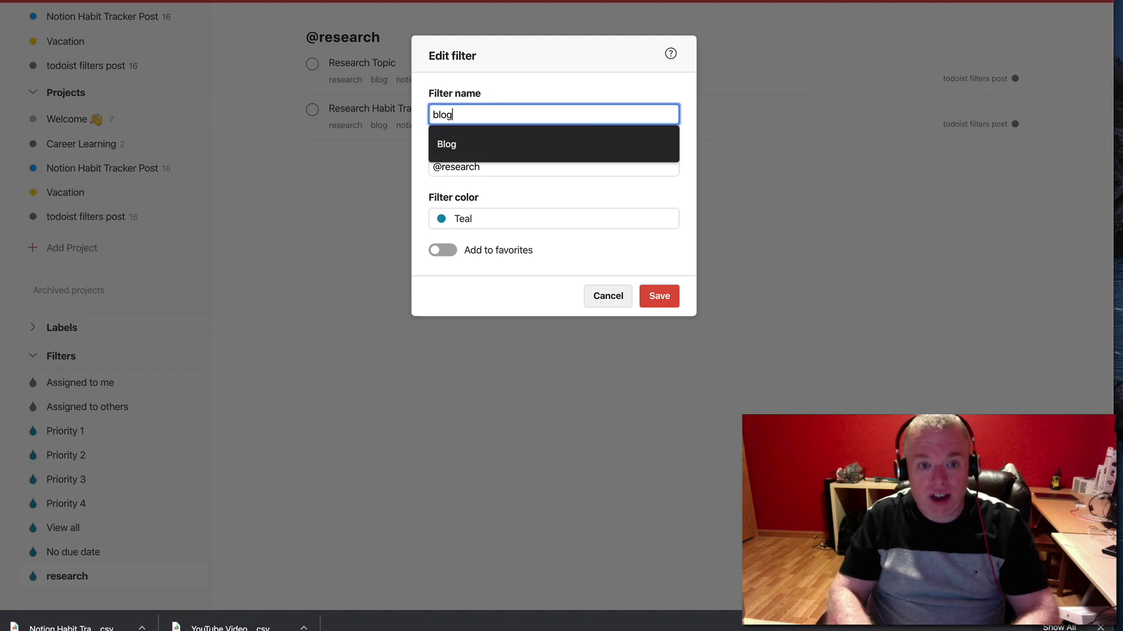
{"action": "key", "text": "Tab"}
{"action": "type", "text": "#@"}
{"action": "key", "text": "BackSpace"}
{"action": "type", "text": "@"}
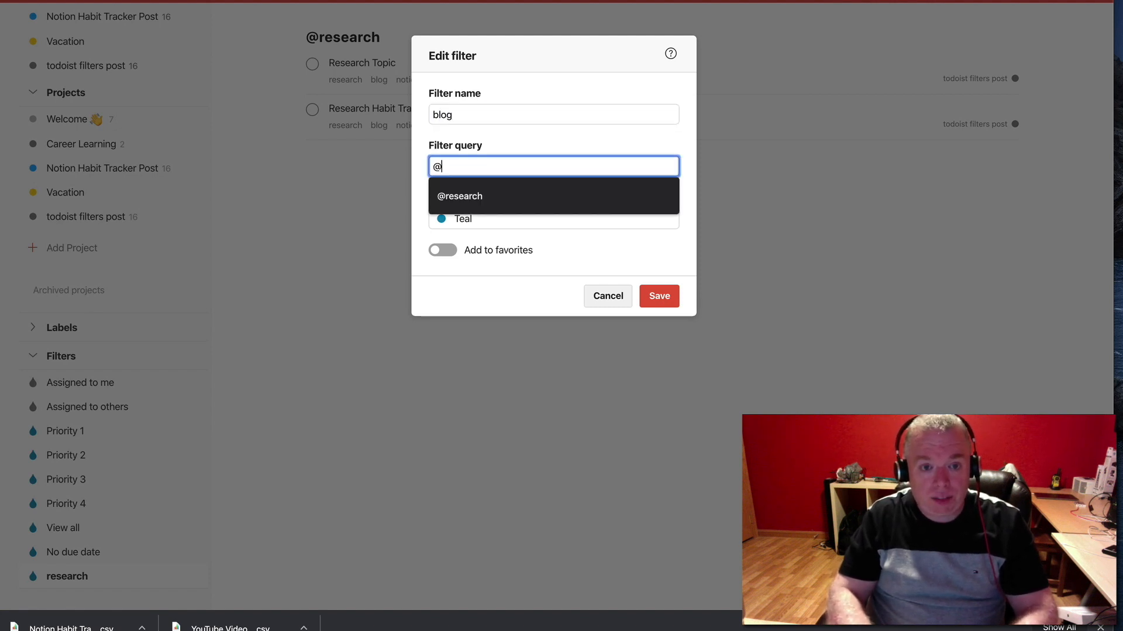
{"action": "type", "text": "blog"}
{"action": "left_click", "coordinate": [465, 255]}
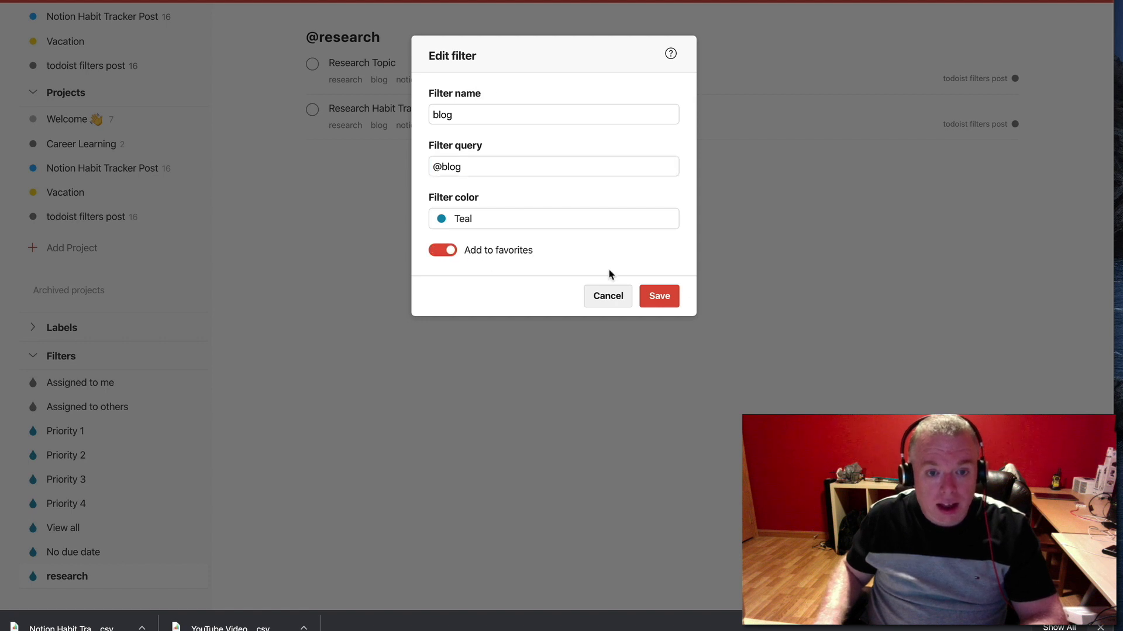
{"action": "left_click", "coordinate": [664, 297]}
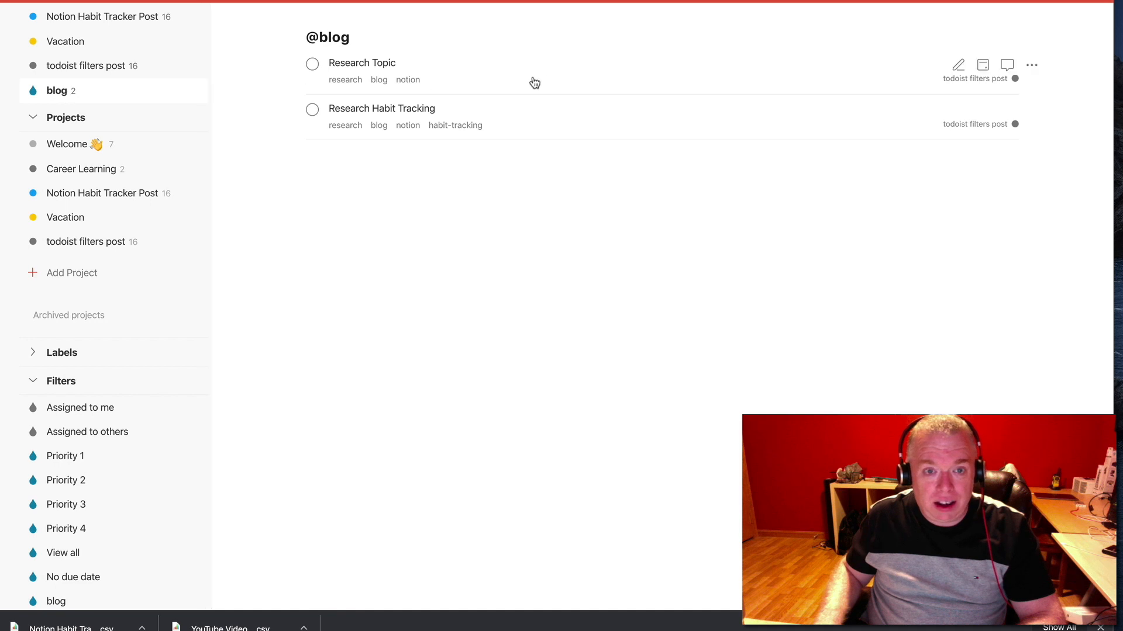
Start another new filter with the Grape color and name it "p1,p2 research"
{"action": "scroll", "coordinate": [90, 135], "scroll_direction": "down", "scroll_amount": 1}
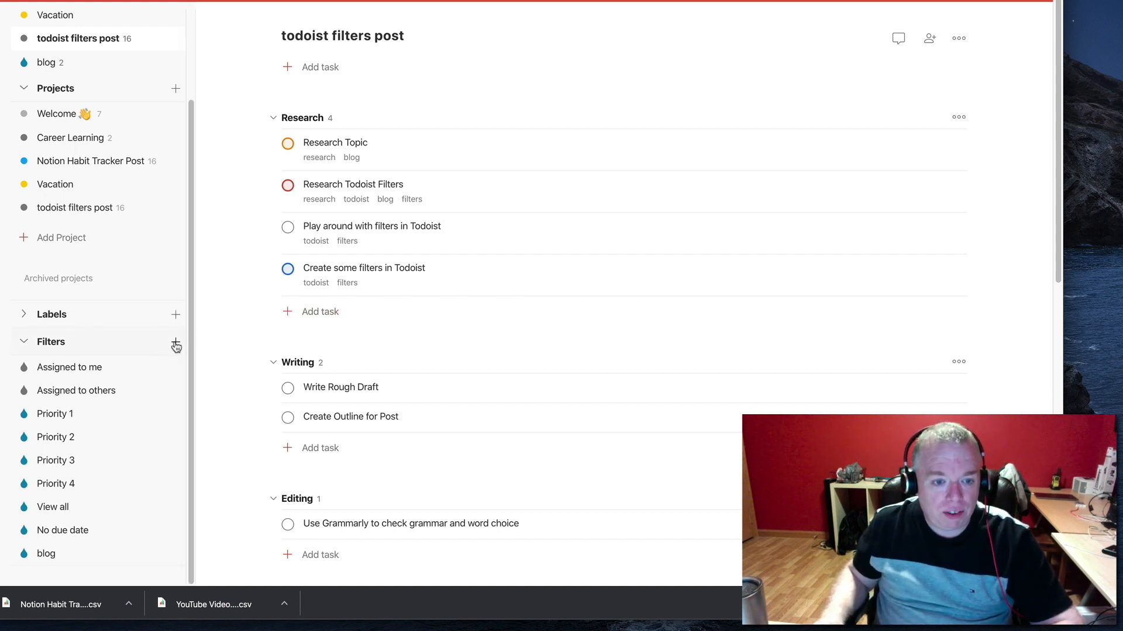
{"action": "left_click", "coordinate": [174, 343]}
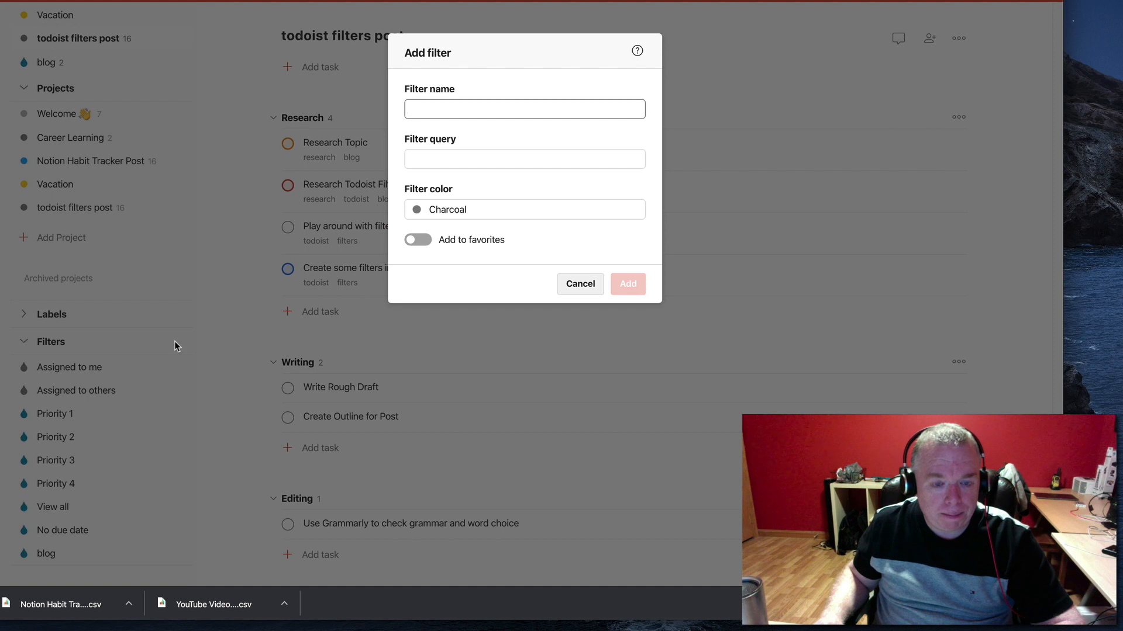
{"action": "left_click", "coordinate": [431, 210]}
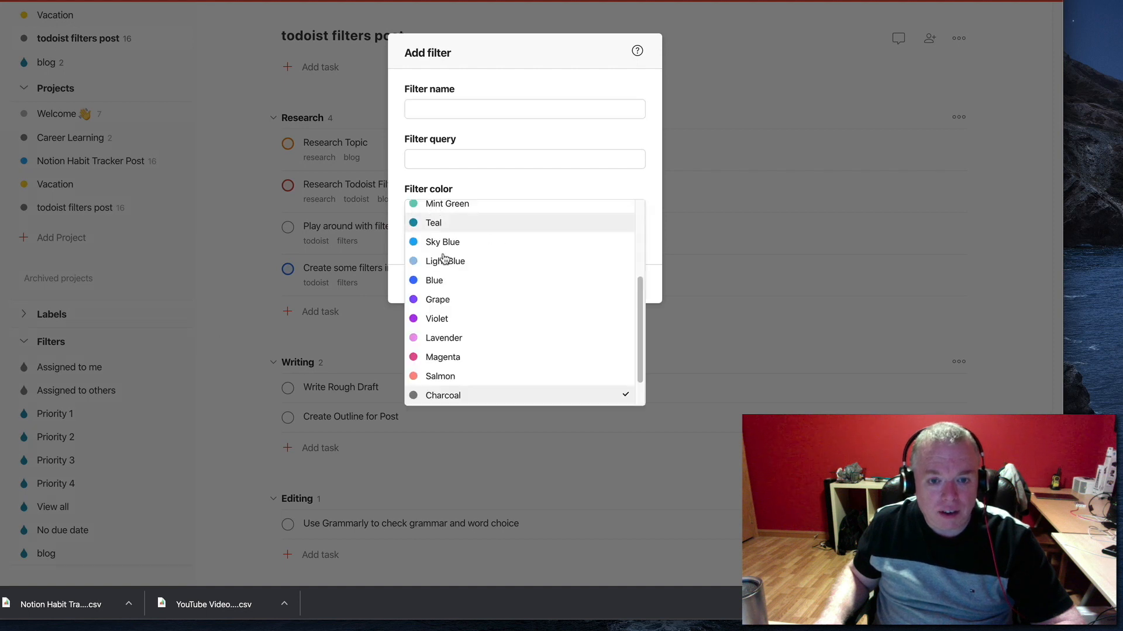
{"action": "left_click", "coordinate": [443, 299]}
{"action": "left_click", "coordinate": [439, 108]}
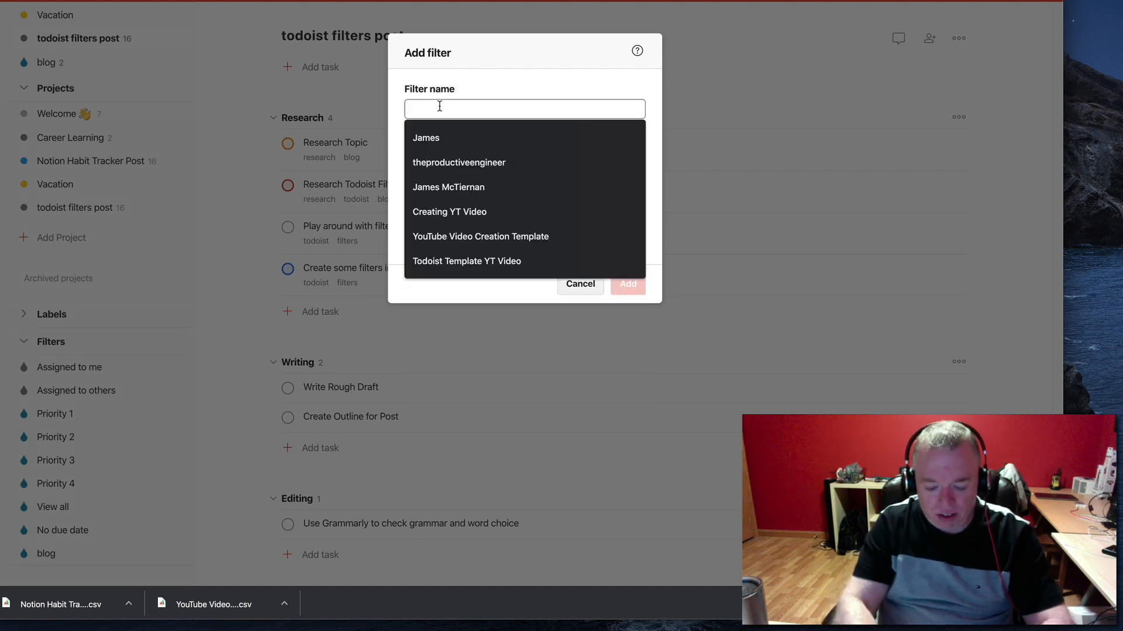
{"action": "type", "text": "p1,p"}
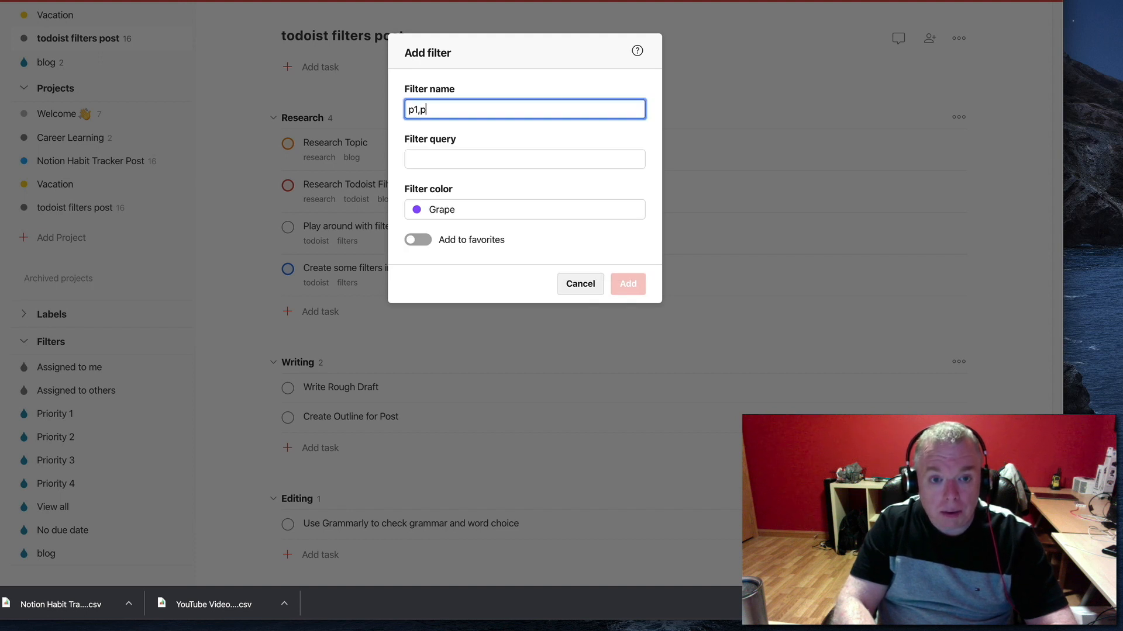
{"action": "type", "text": "2 research"}
{"action": "key", "text": "Tab"}
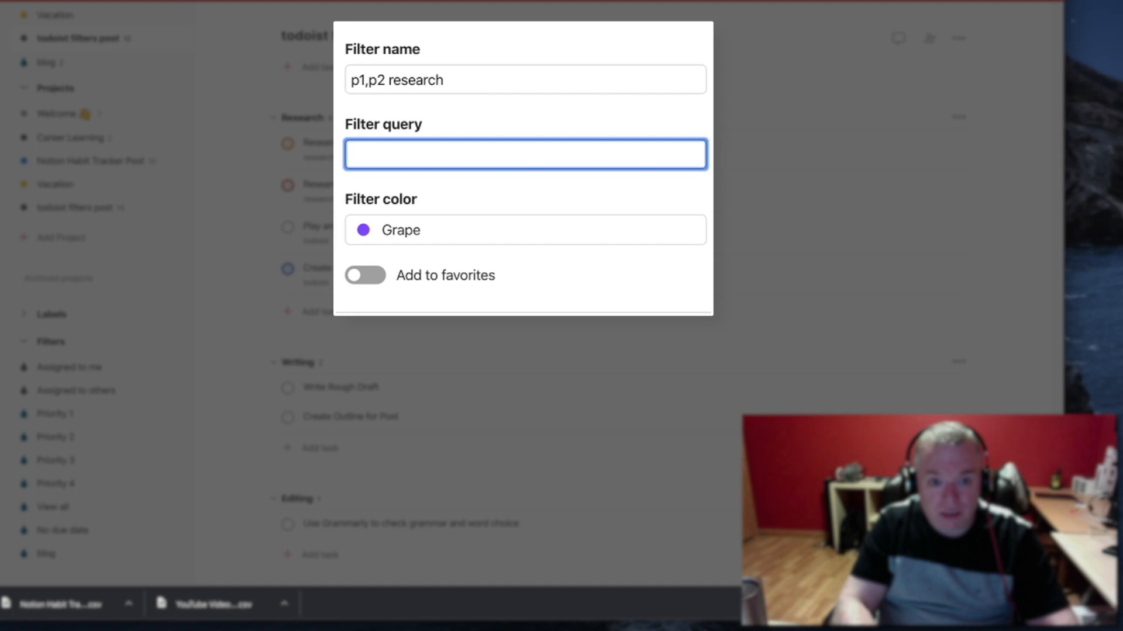
{"action": "type", "text": "(p1"}
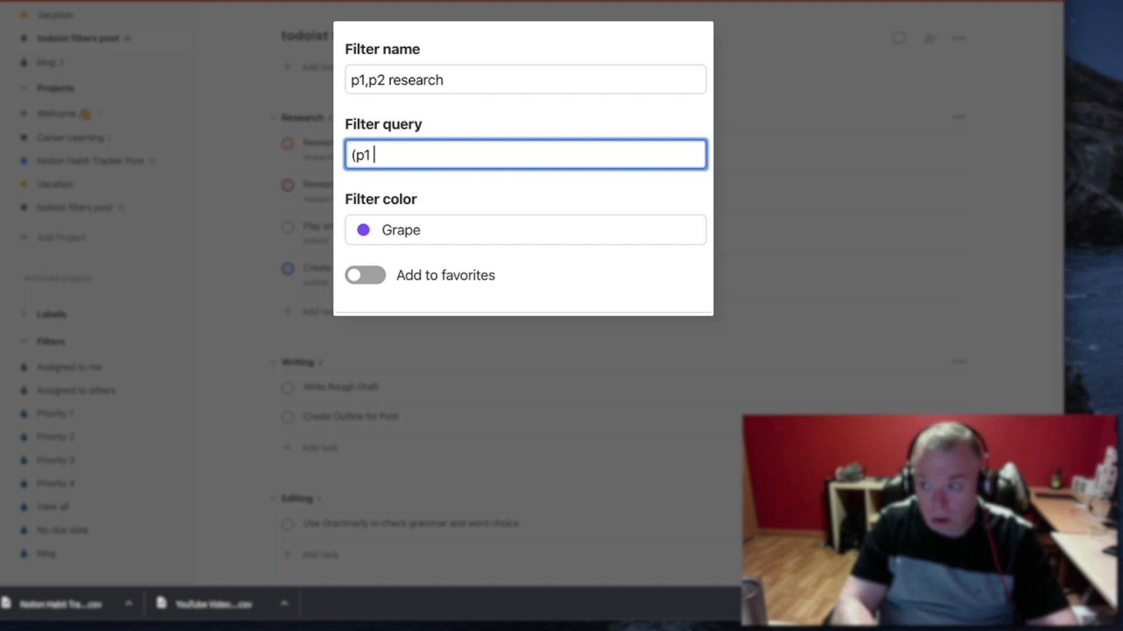
{"action": "type", "text": " |"}
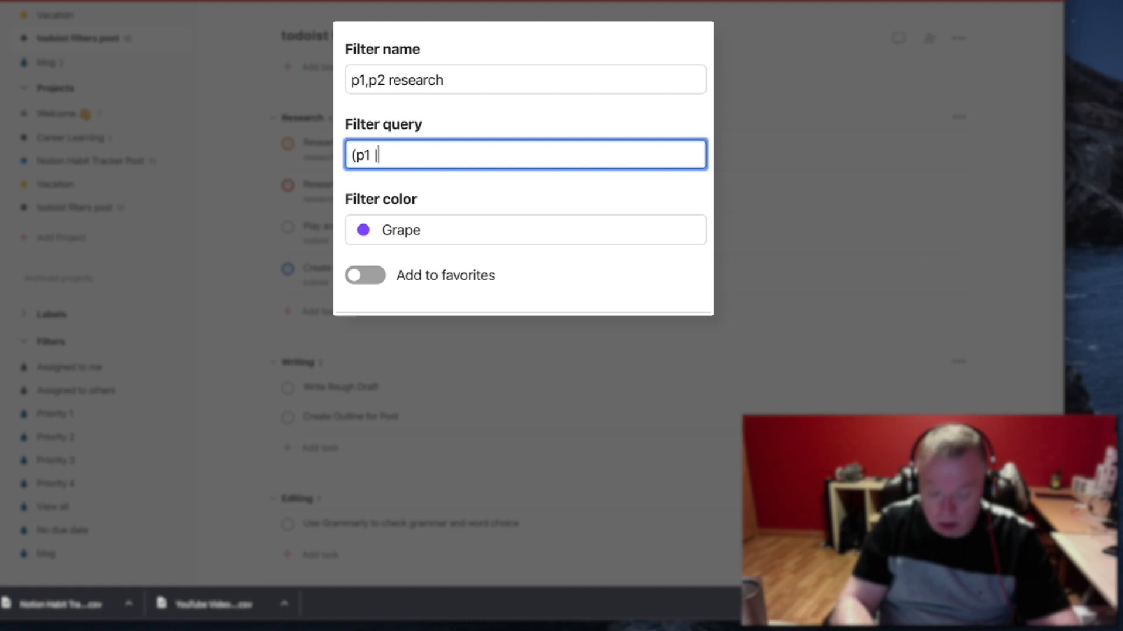
{"action": "type", "text": " p"}
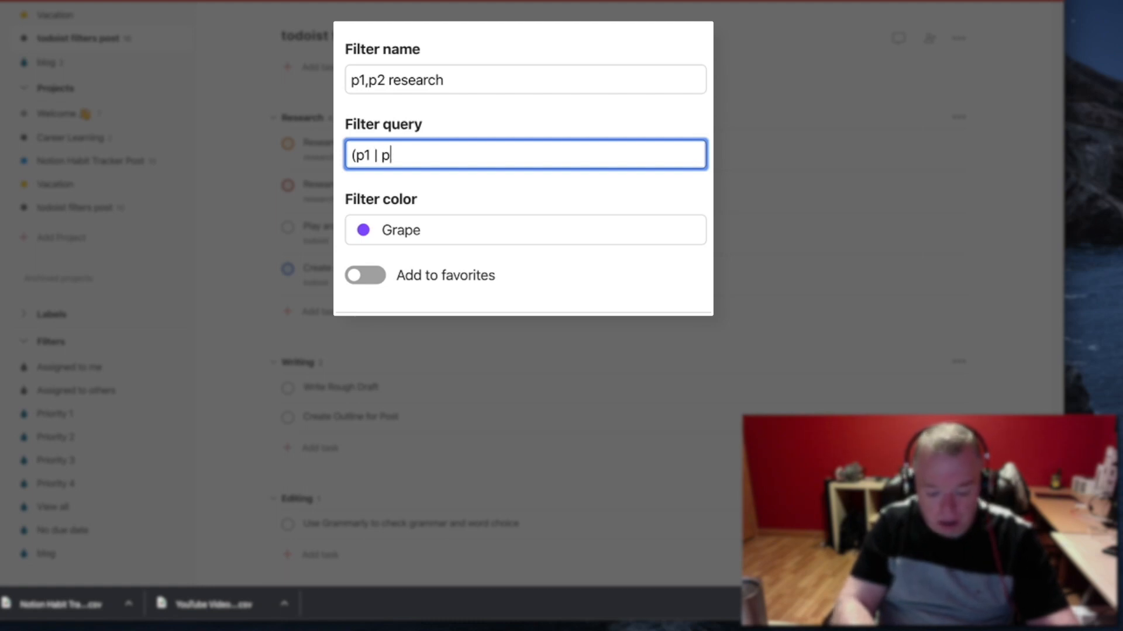
{"action": "type", "text": "2) &"}
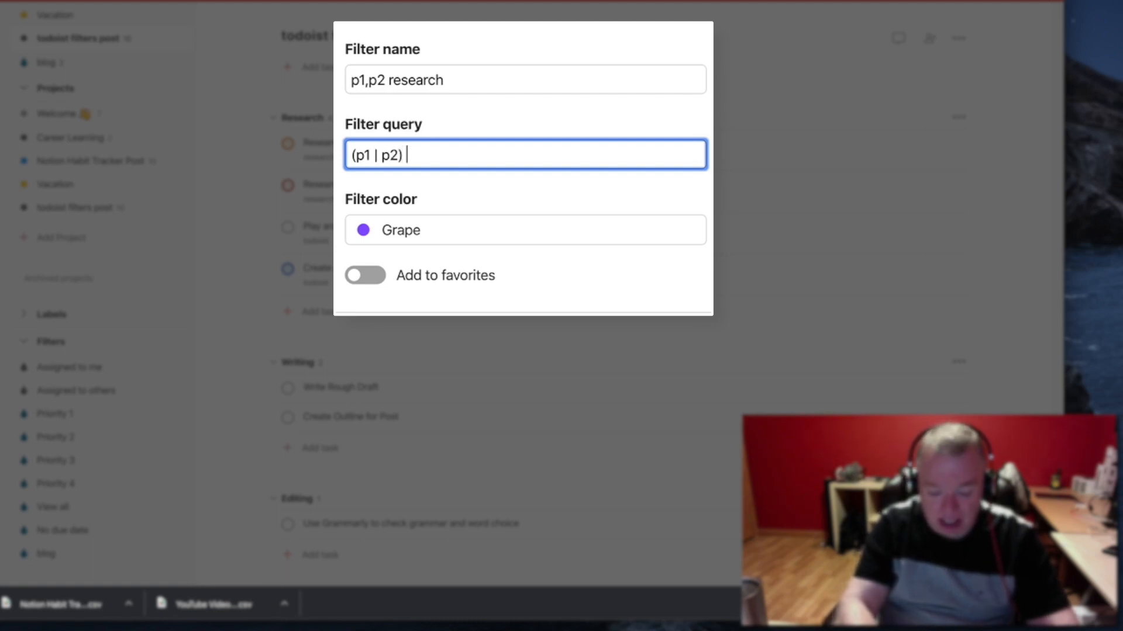
{"action": "type", "text": " @rese"}
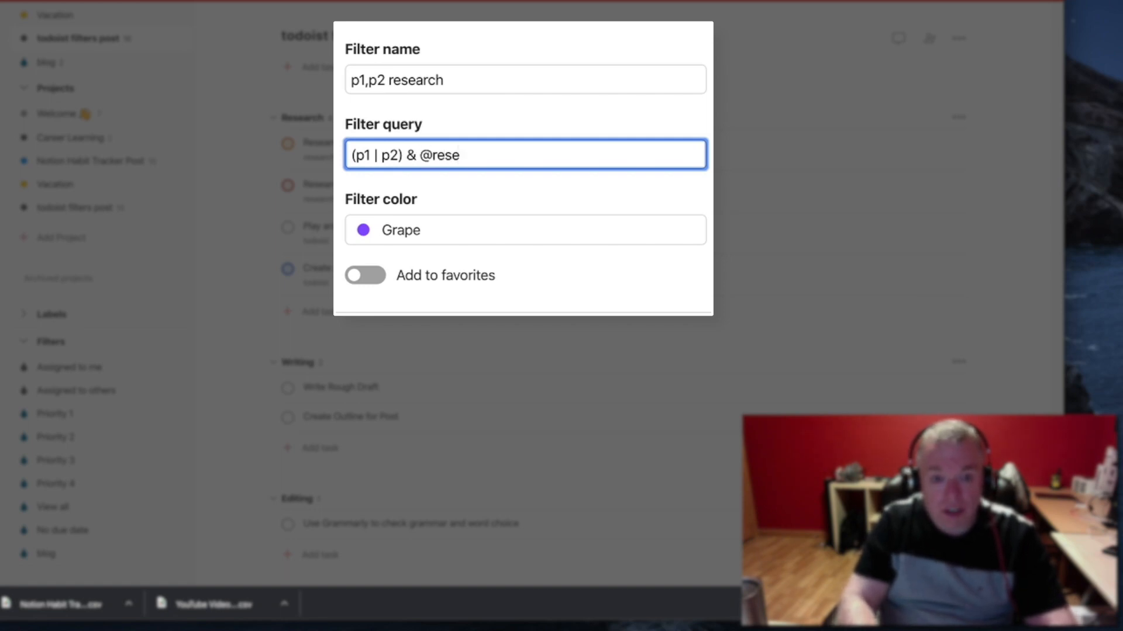
{"action": "type", "text": "arch"}
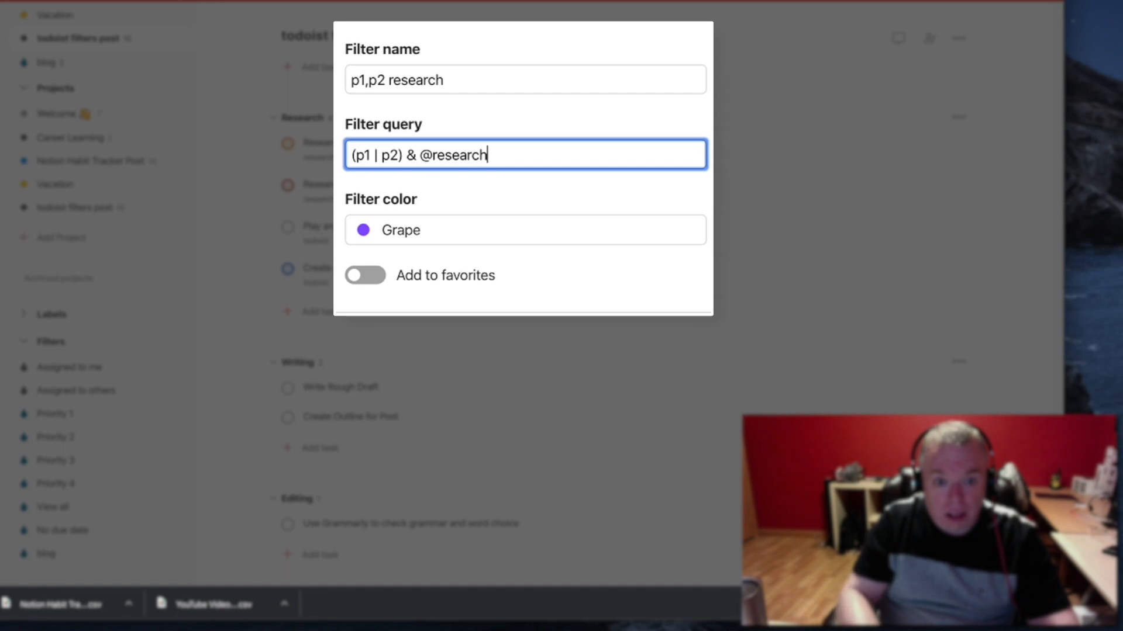
{"action": "left_click", "coordinate": [383, 276]}
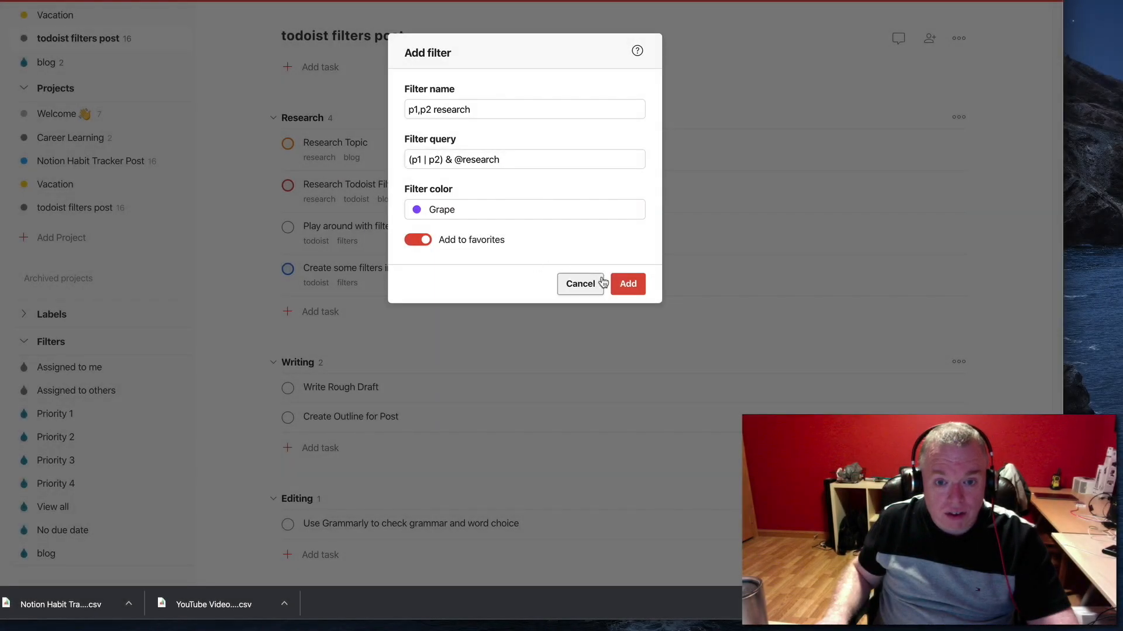
{"action": "left_click", "coordinate": [626, 286]}
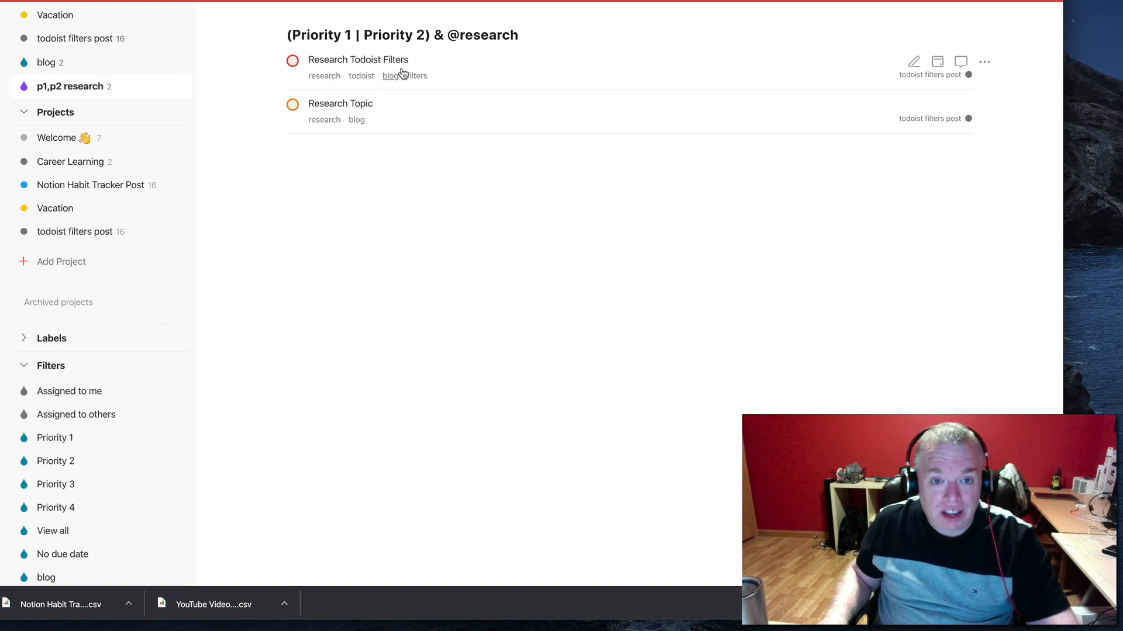
Check the priority settings of the Research Todoist Filters and Research Topic tasks without changing them
{"action": "left_click", "coordinate": [634, 78]}
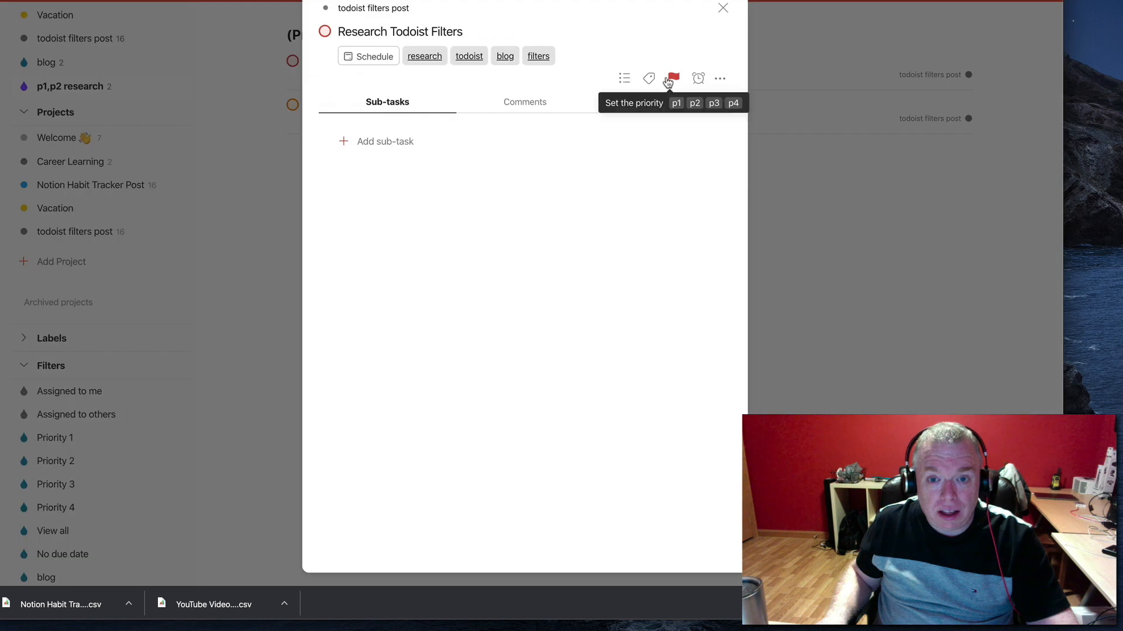
{"action": "left_click", "coordinate": [673, 78]}
{"action": "key", "text": "Escape"}
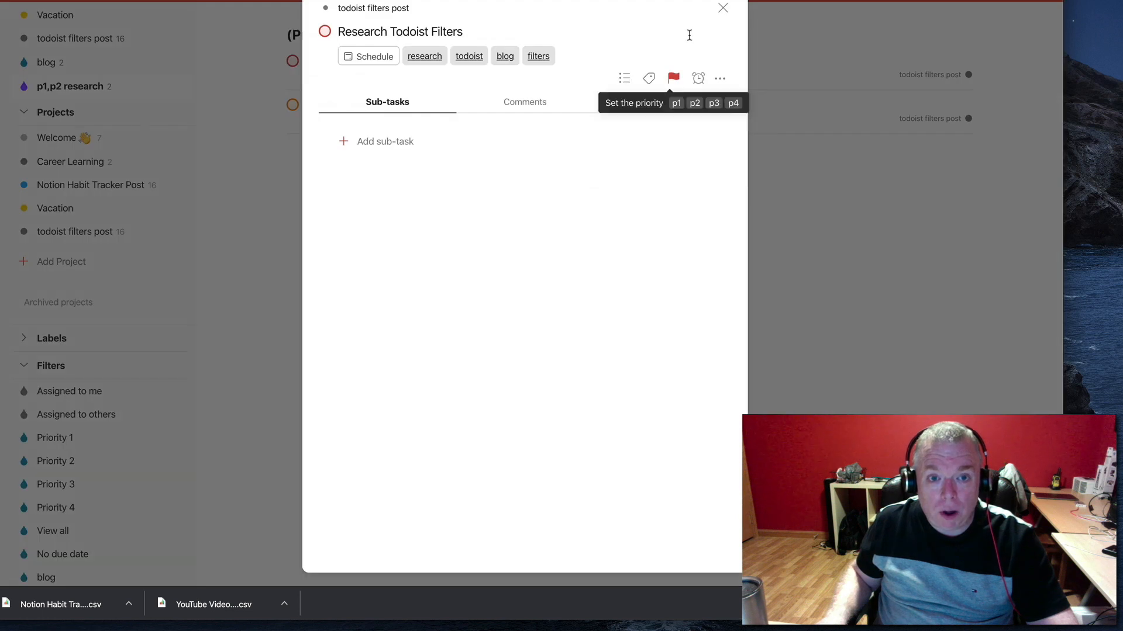
{"action": "left_click", "coordinate": [723, 8]}
{"action": "mouse_move", "coordinate": [884, 98]}
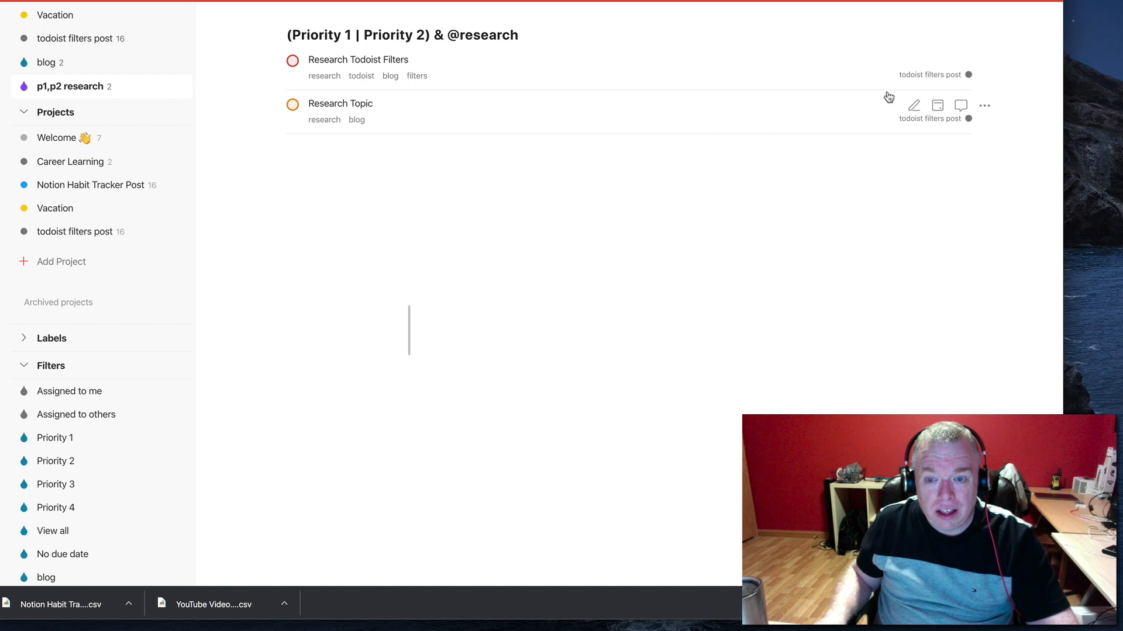
{"action": "left_click", "coordinate": [915, 107]}
{"action": "left_click", "coordinate": [920, 137]}
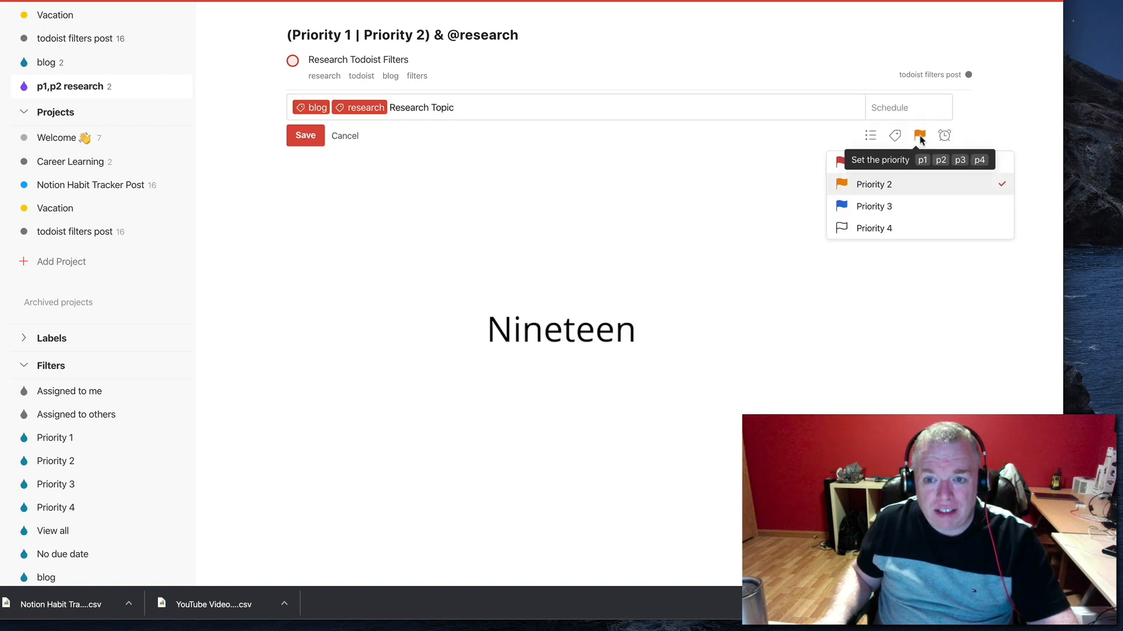
{"action": "left_click", "coordinate": [350, 139]}
{"action": "left_click", "coordinate": [350, 140]}
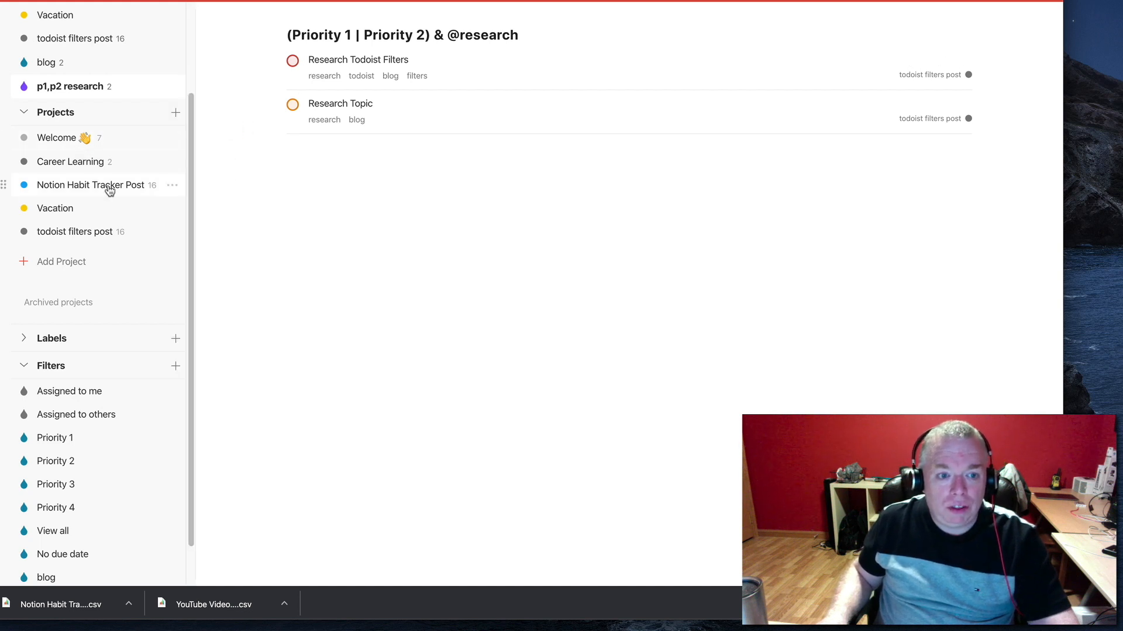
In the Notion Habit Tracker Post project, edit the Research Topic task and set it to Priority 1
{"action": "left_click", "coordinate": [97, 230]}
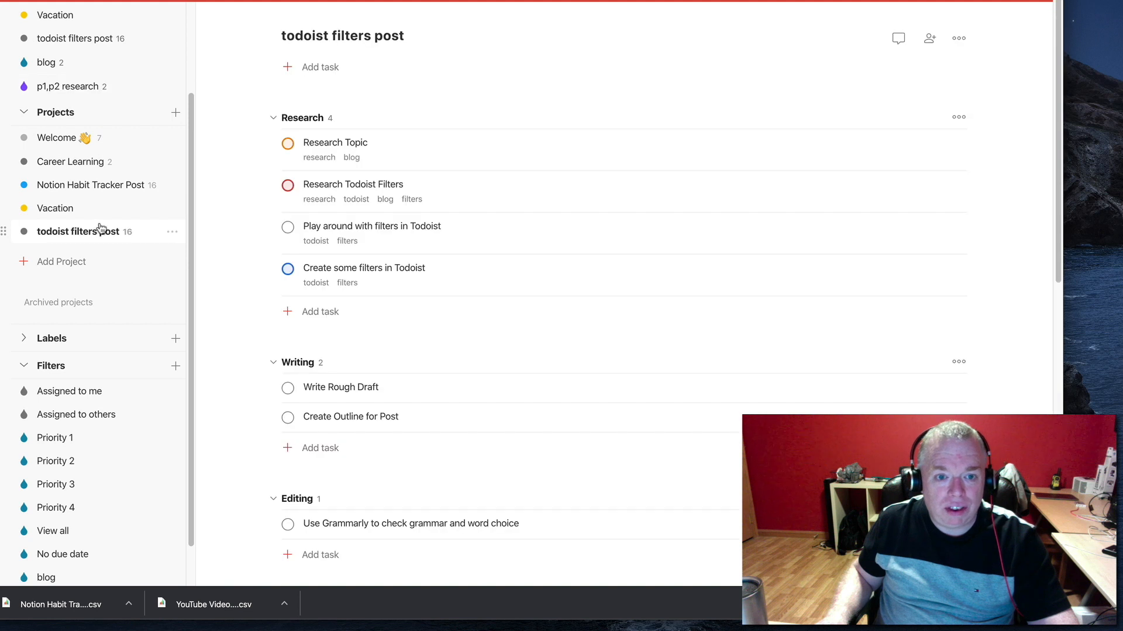
{"action": "left_click", "coordinate": [104, 192]}
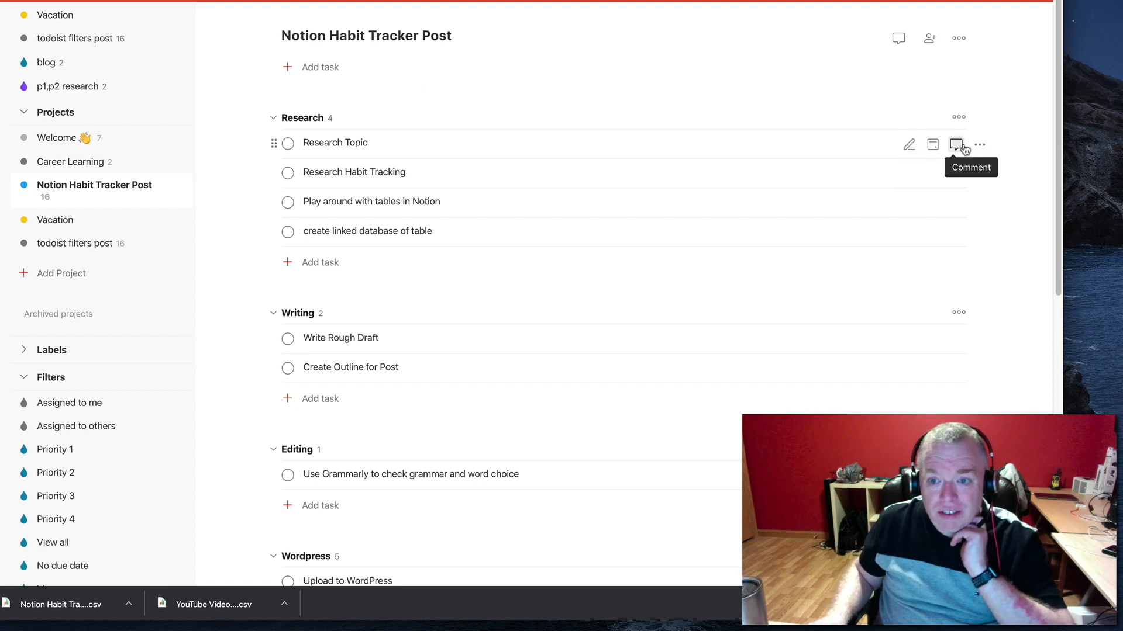
{"action": "left_click", "coordinate": [915, 147]}
{"action": "left_click", "coordinate": [891, 174]}
{"action": "left_click", "coordinate": [895, 201]}
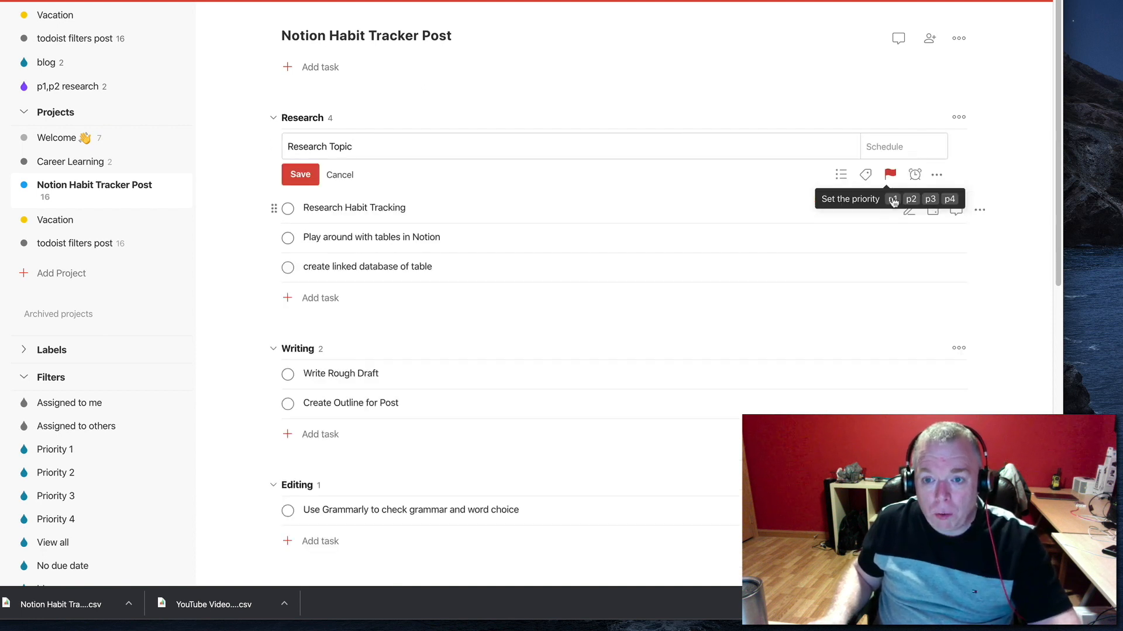
Add the research label to the Research Topic task, save it and open the p1,p2 research filter
{"action": "left_click", "coordinate": [492, 150]}
{"action": "type", "text": "@re"}
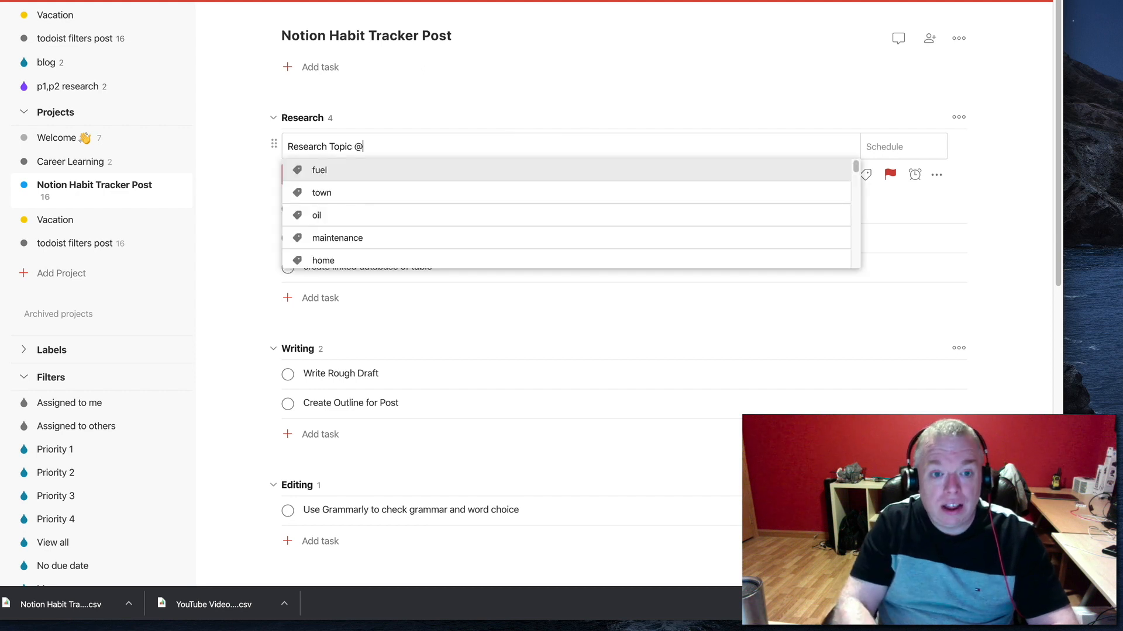
{"action": "left_click", "coordinate": [297, 175]}
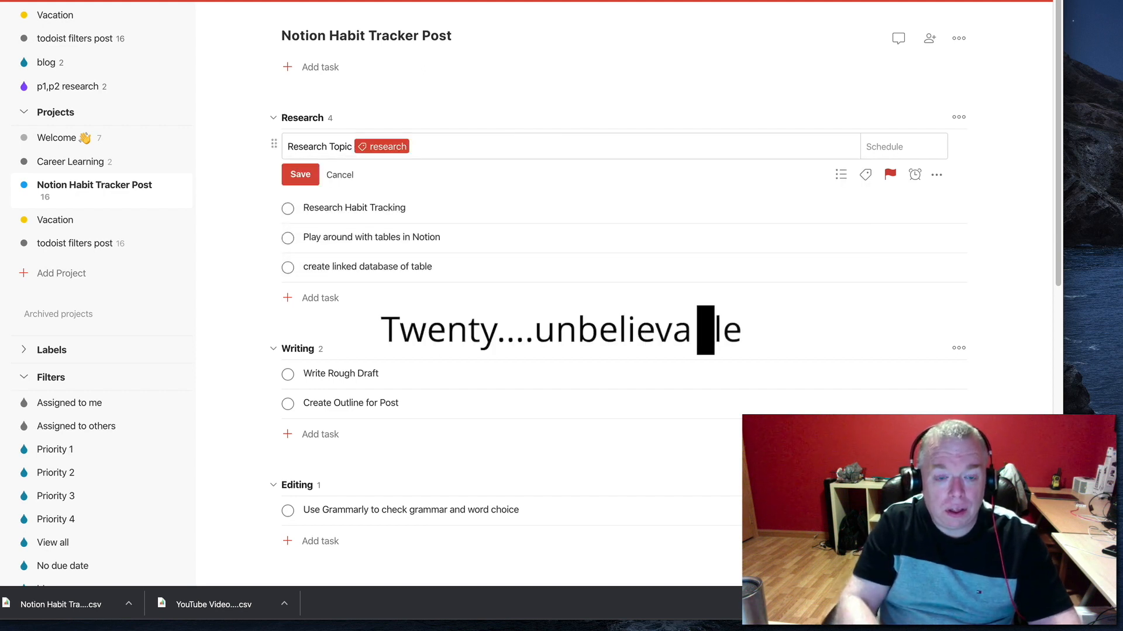
{"action": "left_click", "coordinate": [301, 177]}
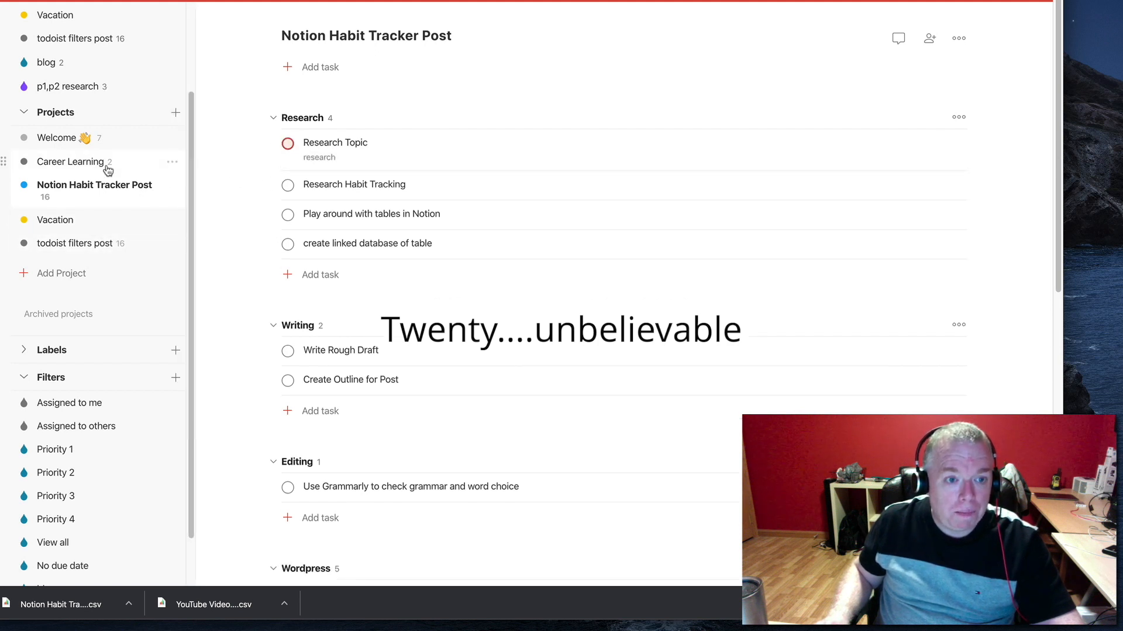
{"action": "left_click", "coordinate": [99, 87]}
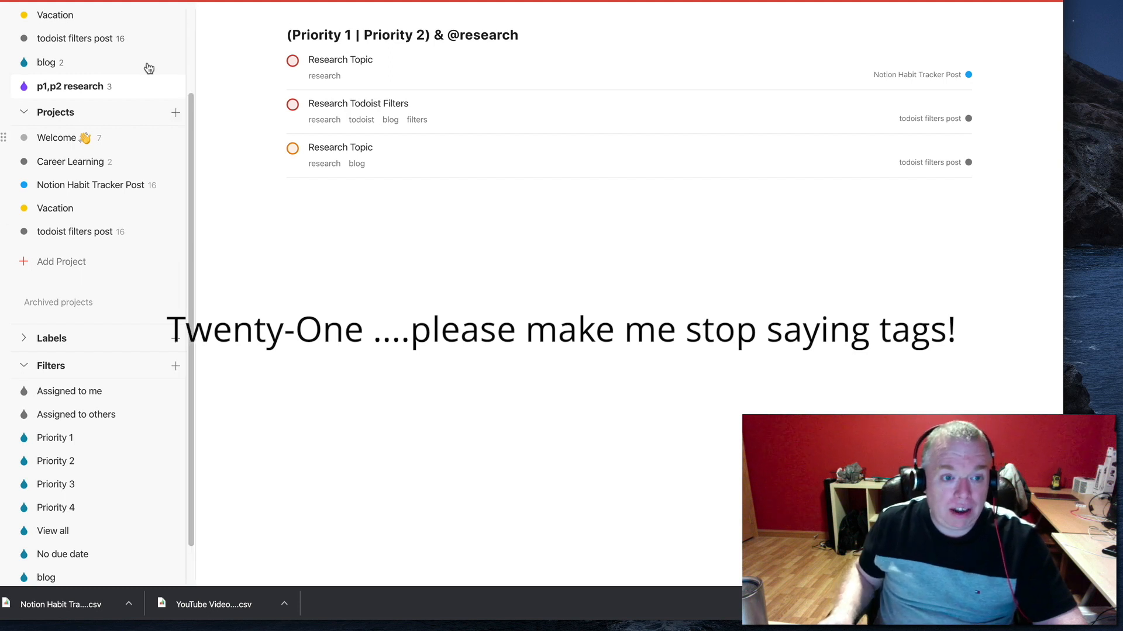
{"action": "left_click", "coordinate": [175, 367]}
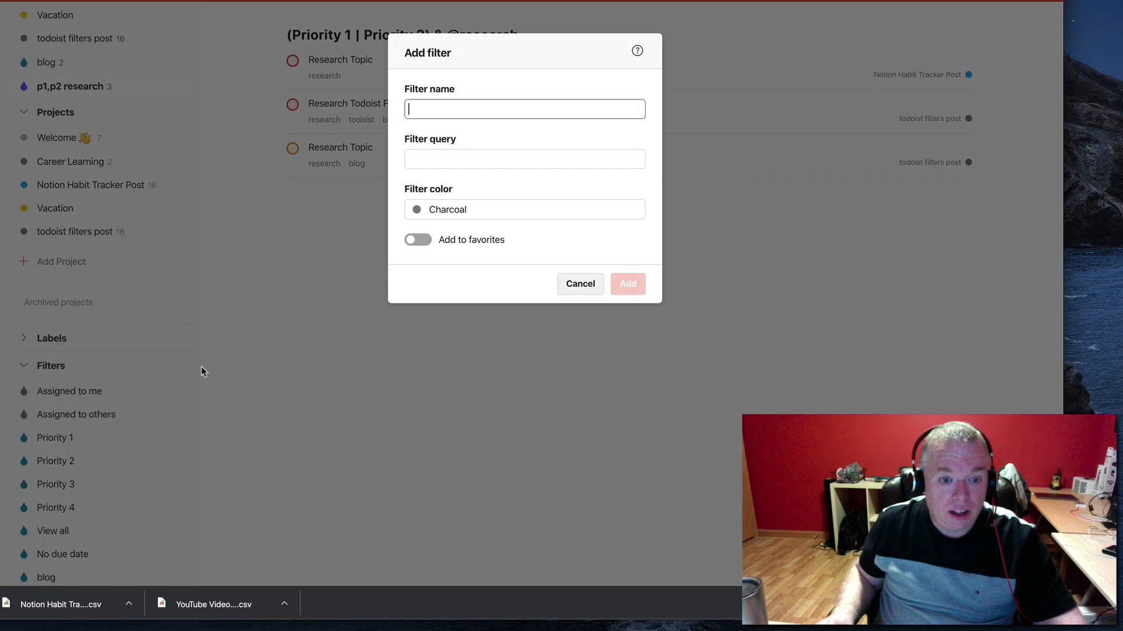
{"action": "type", "text": "("}
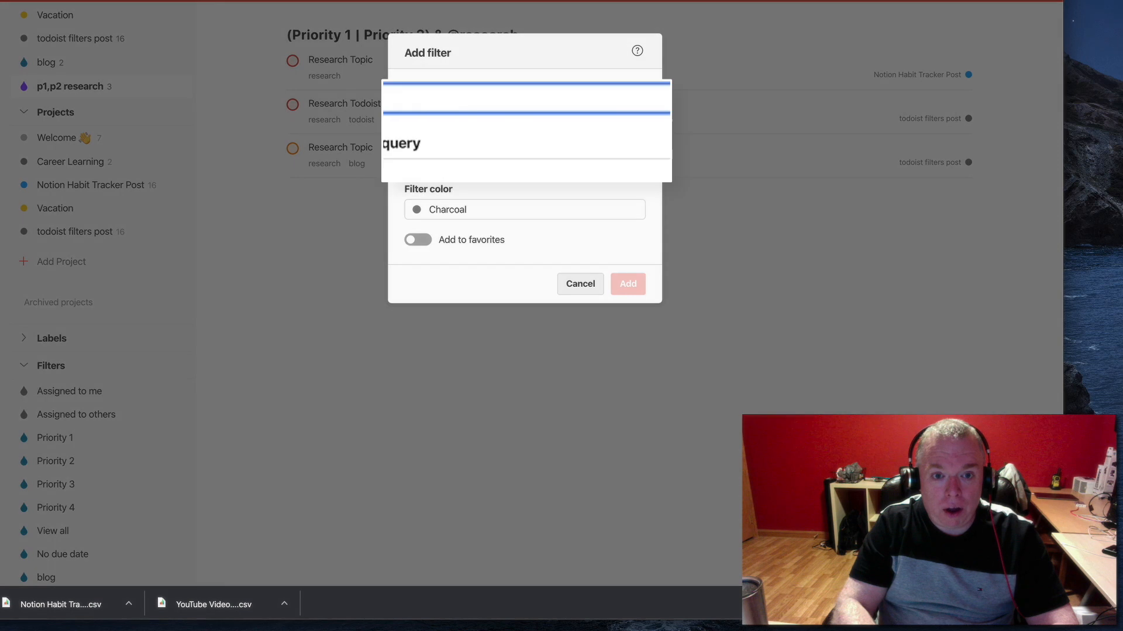
{"action": "type", "text": "p1"}
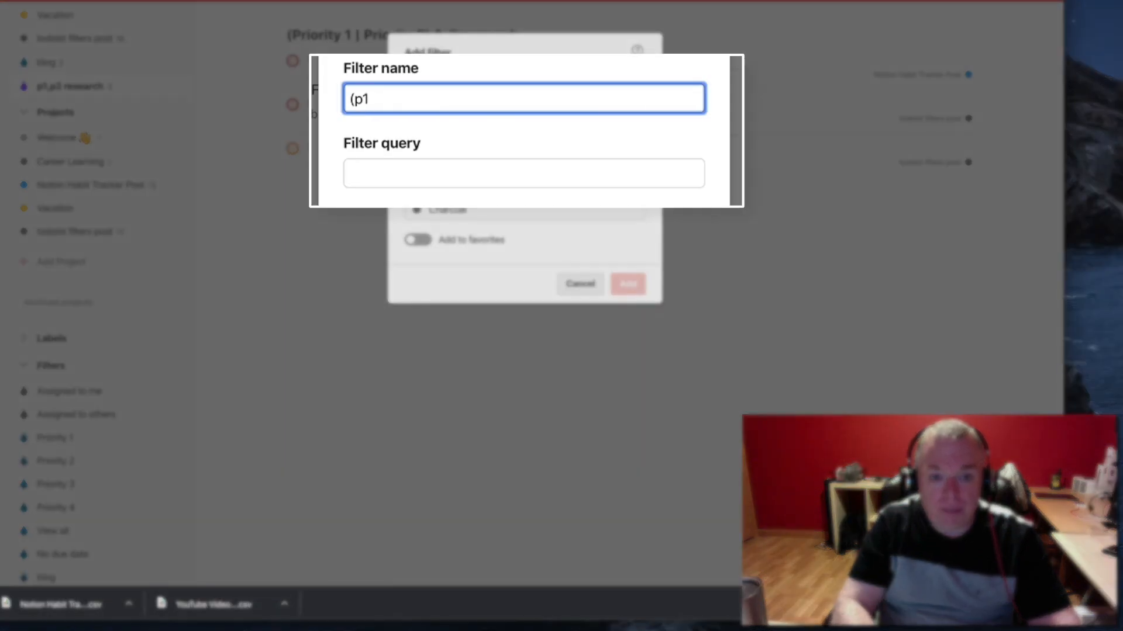
{"action": "type", "text": " |"}
{"action": "key", "text": "BackSpace"}
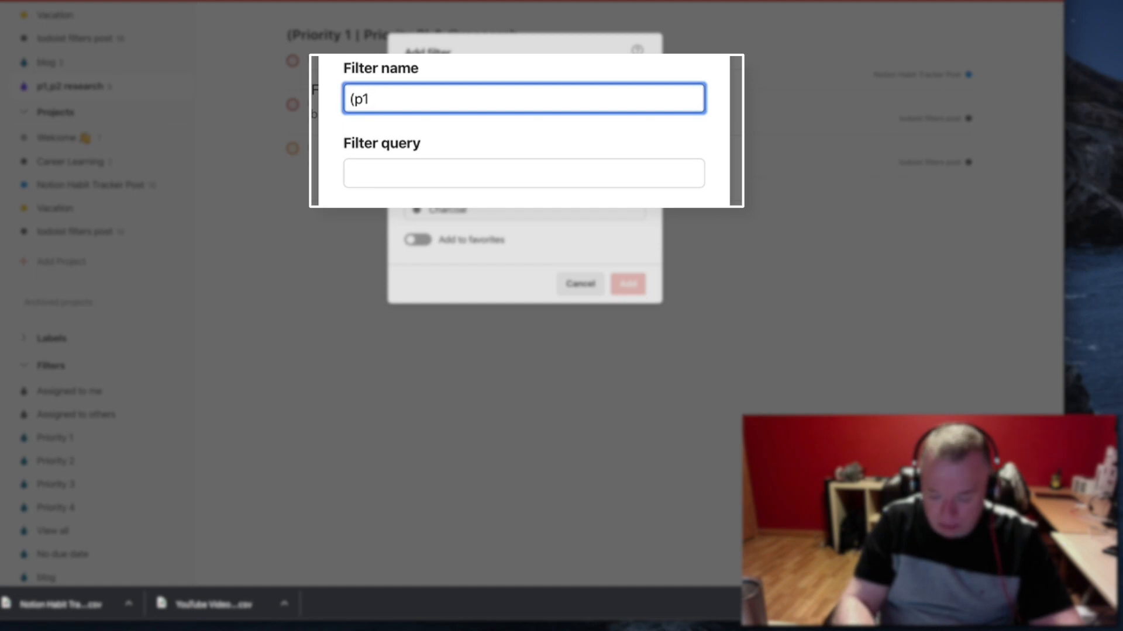
{"action": "type", "text": "| p"}
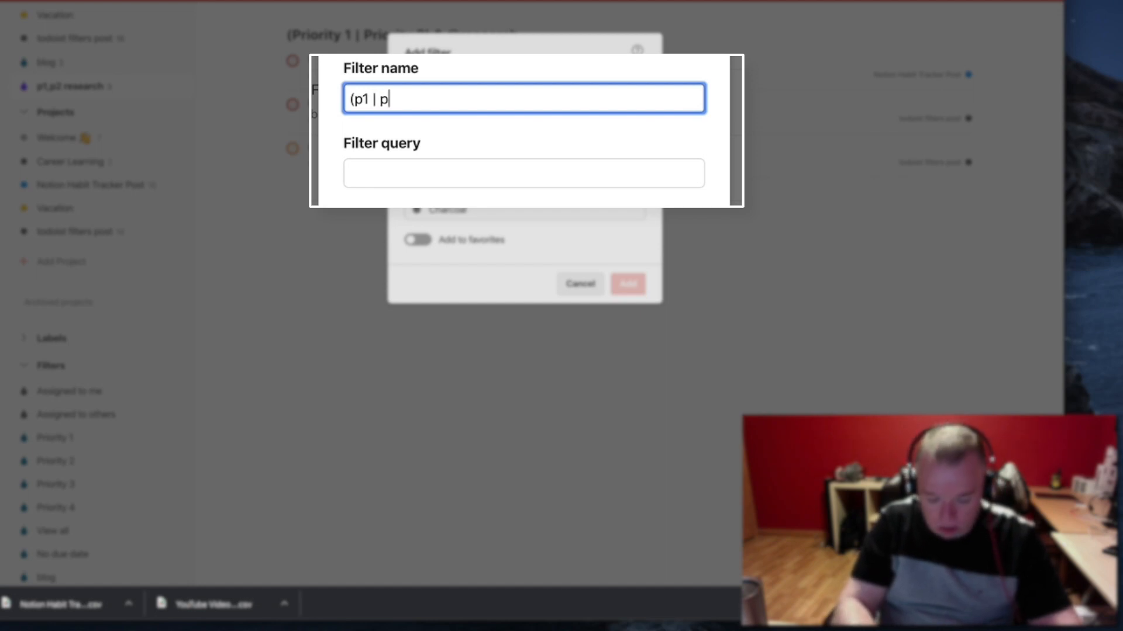
{"action": "type", "text": "2) & "}
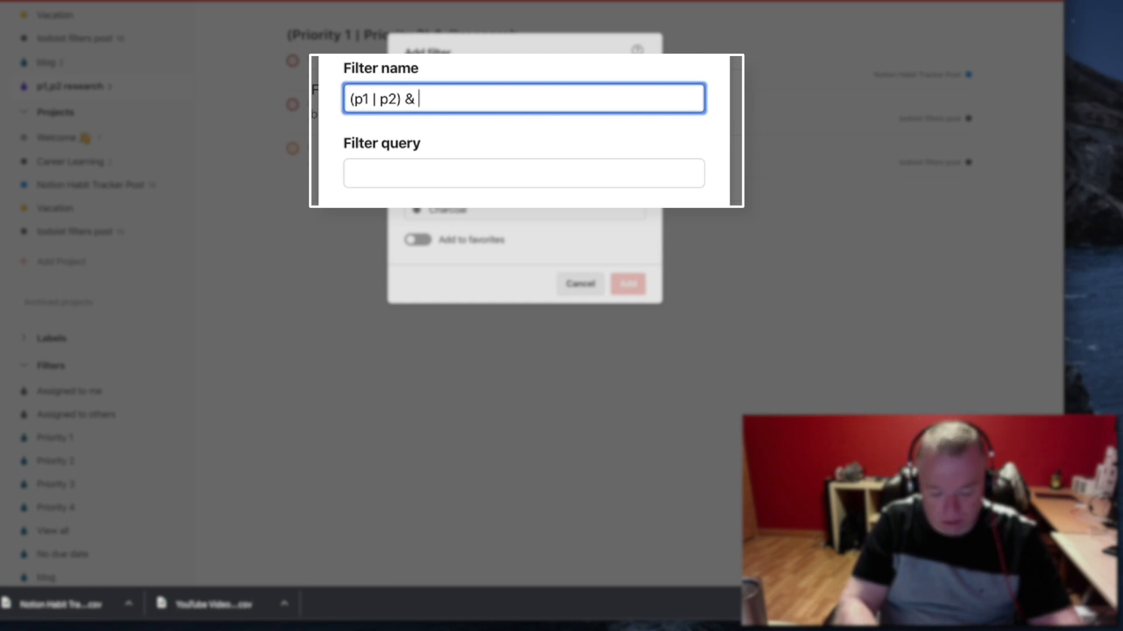
{"action": "type", "text": "@rea"}
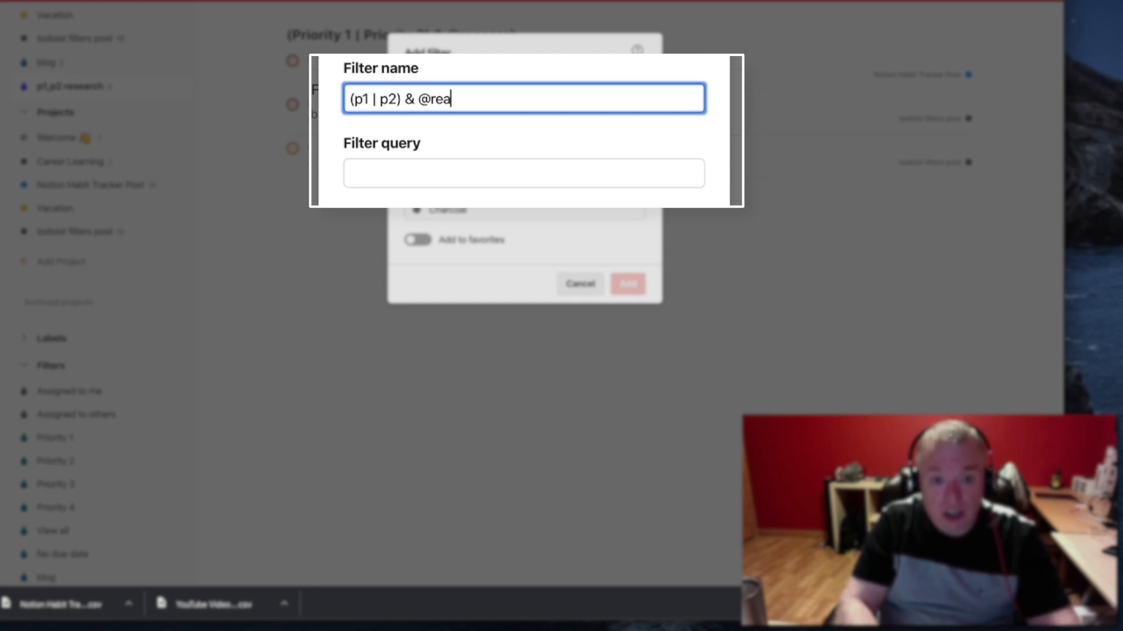
{"action": "key", "text": "BackSpace"}
{"action": "type", "text": "searc"}
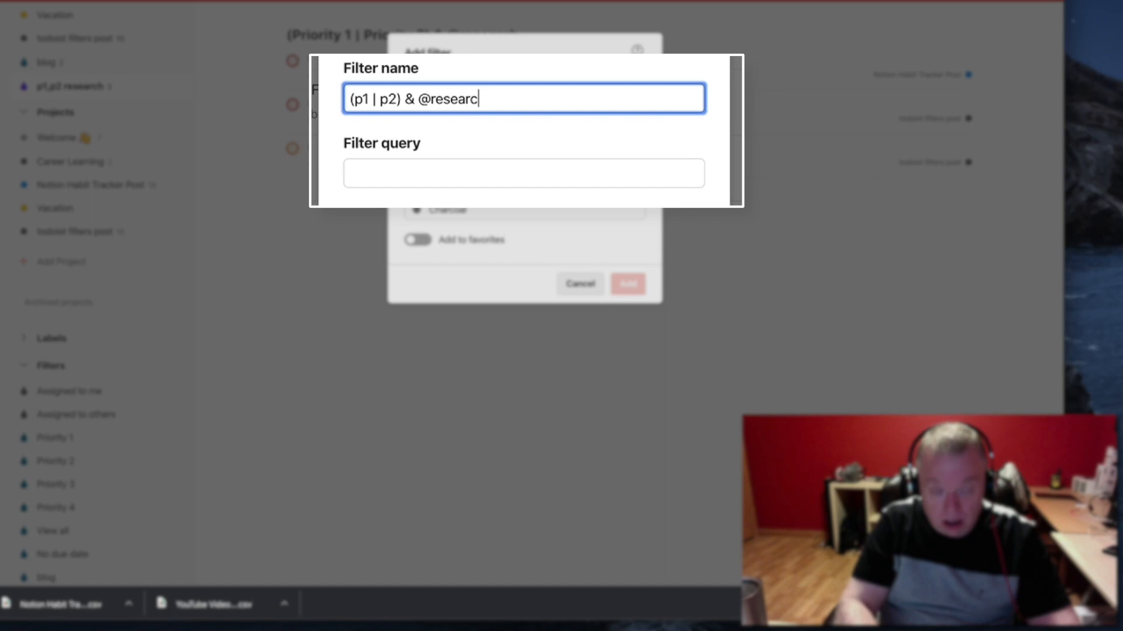
{"action": "type", "text": "h"}
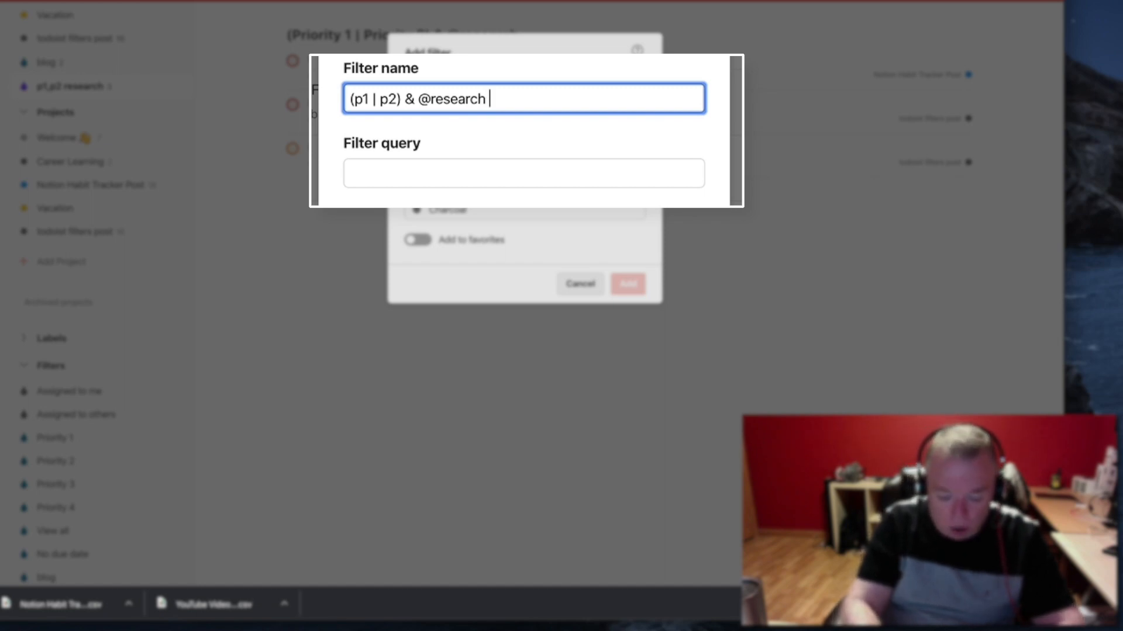
{"action": "type", "text": " & "}
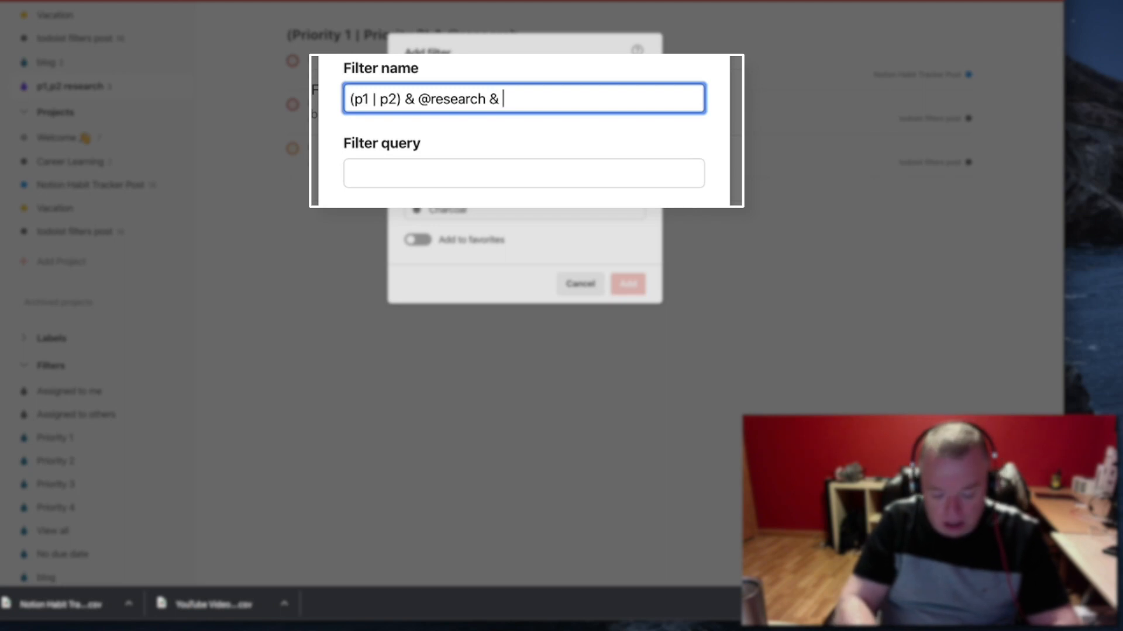
{"action": "type", "text": "#todoist "}
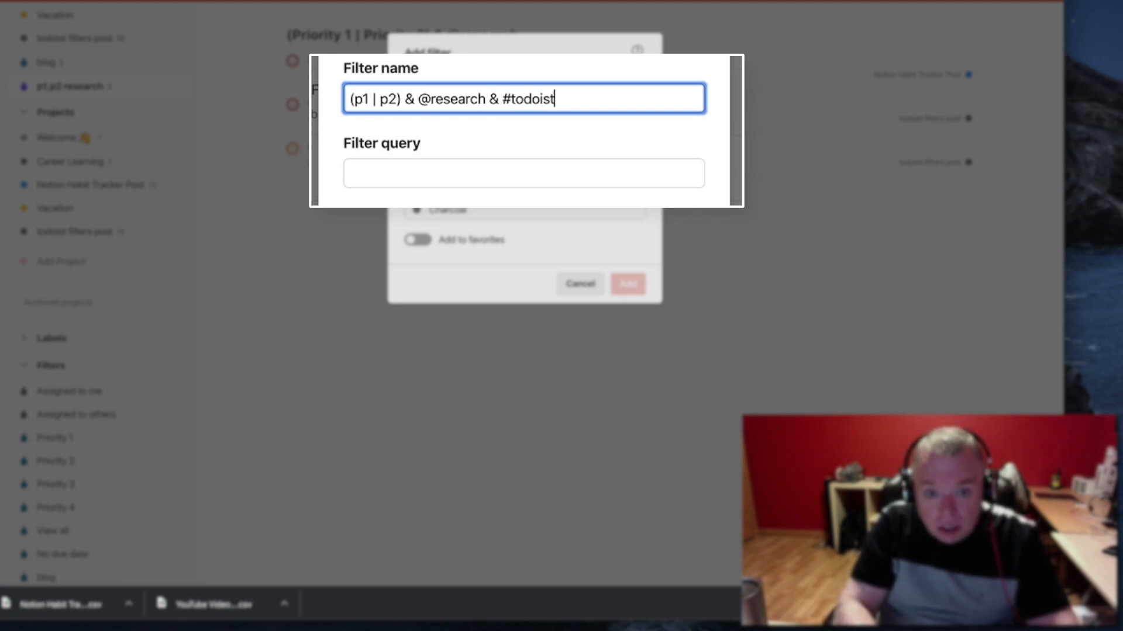
{"action": "type", "text": "filters "}
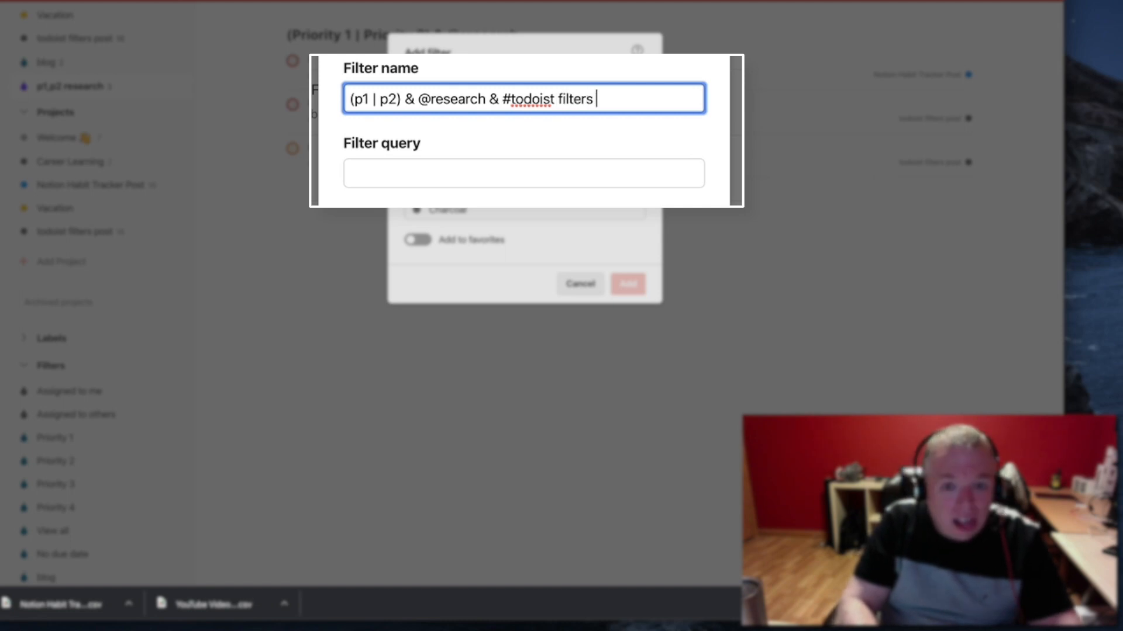
{"action": "type", "text": "post"}
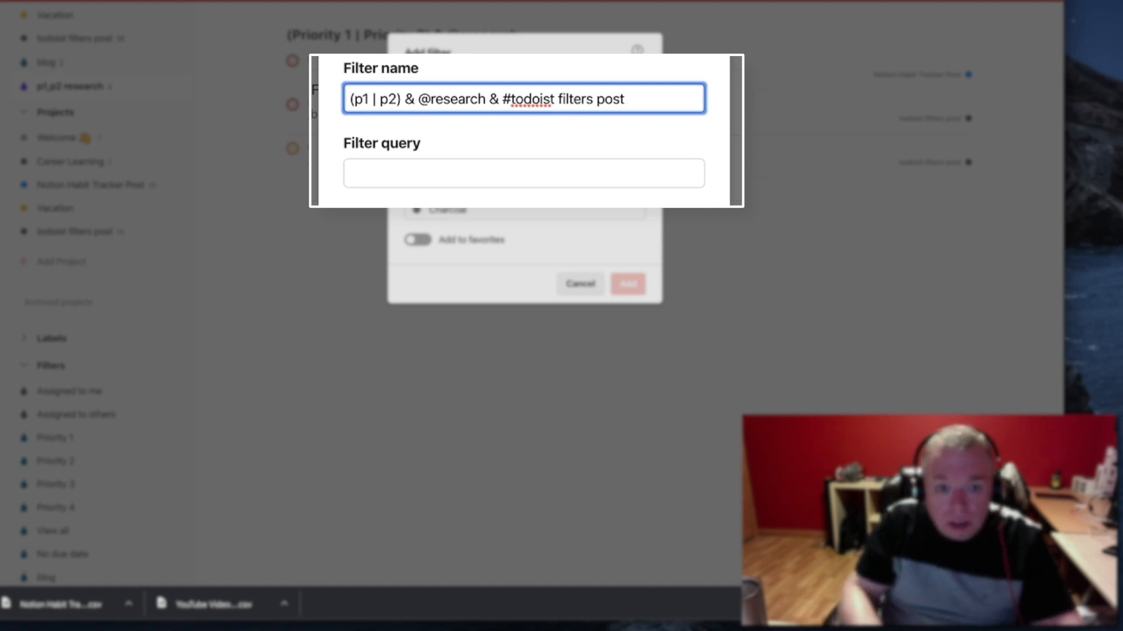
{"action": "left_click_drag", "start_coordinate": [637, 98], "coordinate": [313, 112]}
{"action": "key", "text": "super+c"}
{"action": "left_click", "coordinate": [430, 175]}
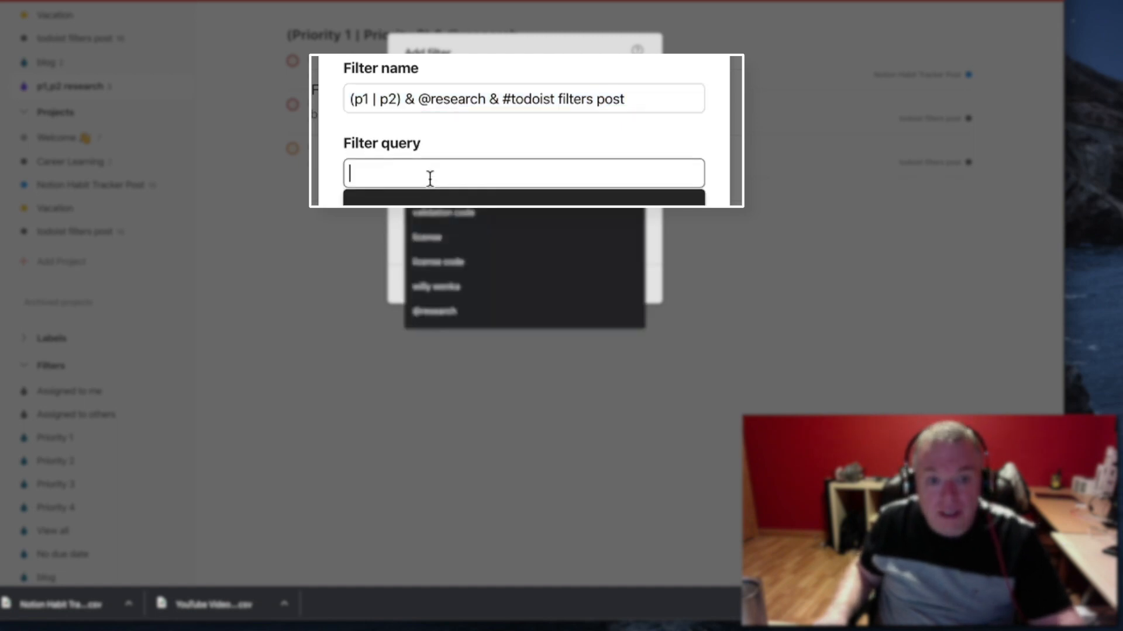
{"action": "key", "text": "super+v"}
{"action": "triple_click", "coordinate": [641, 91]}
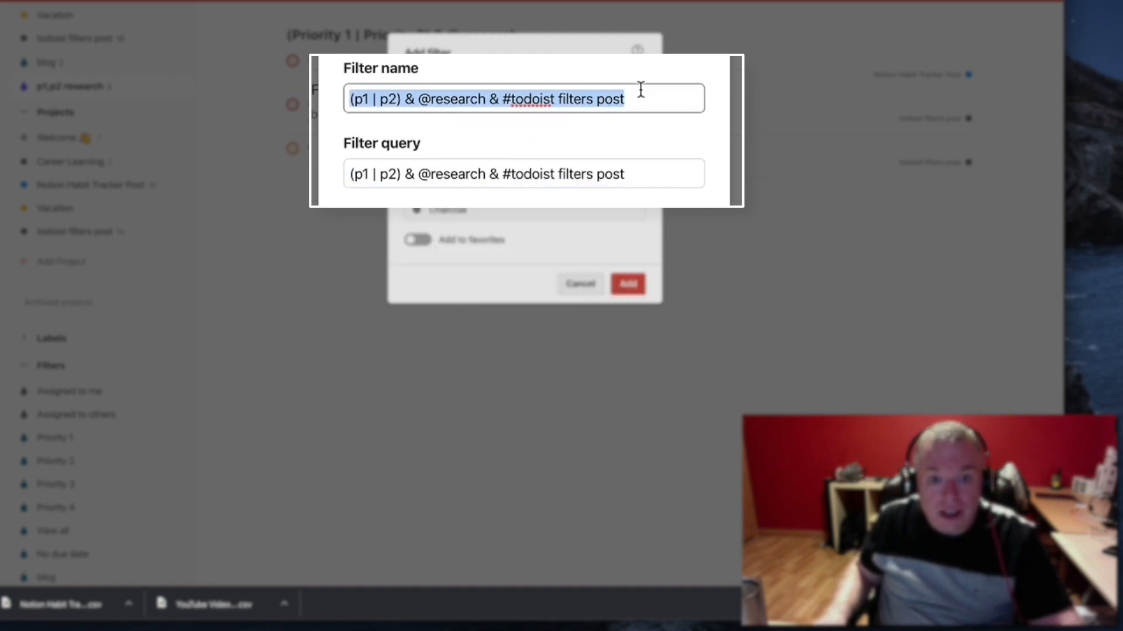
{"action": "left_click", "coordinate": [630, 284]}
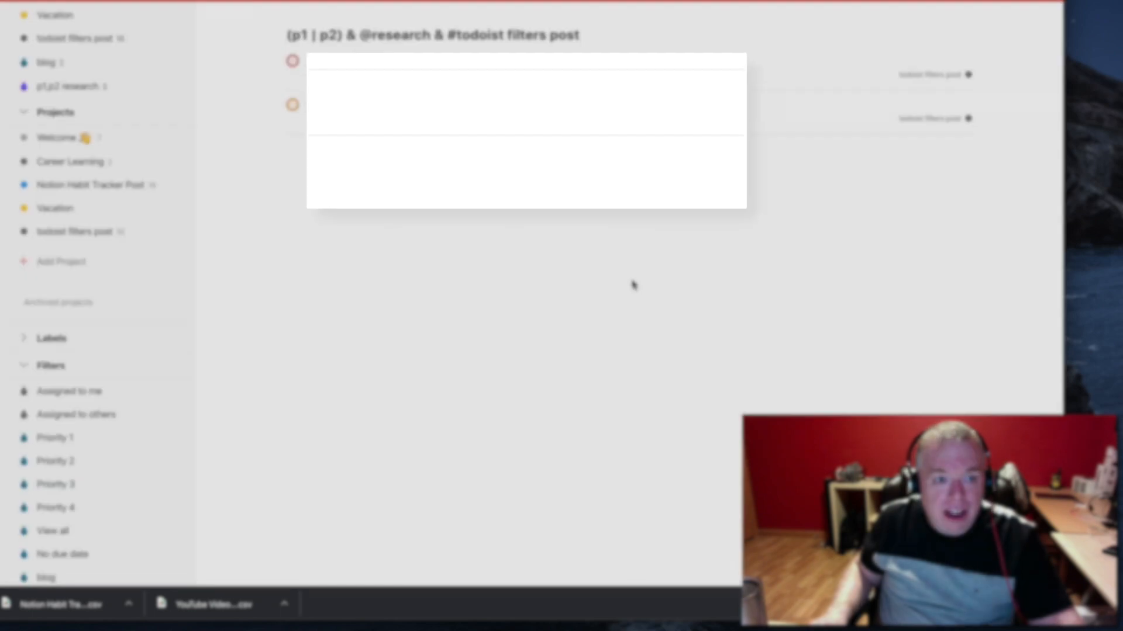
Open the p1,p2 research filter to compare its tasks with those of the new project-limited filter
{"action": "scroll", "coordinate": [128, 377], "scroll_direction": "down", "scroll_amount": 2}
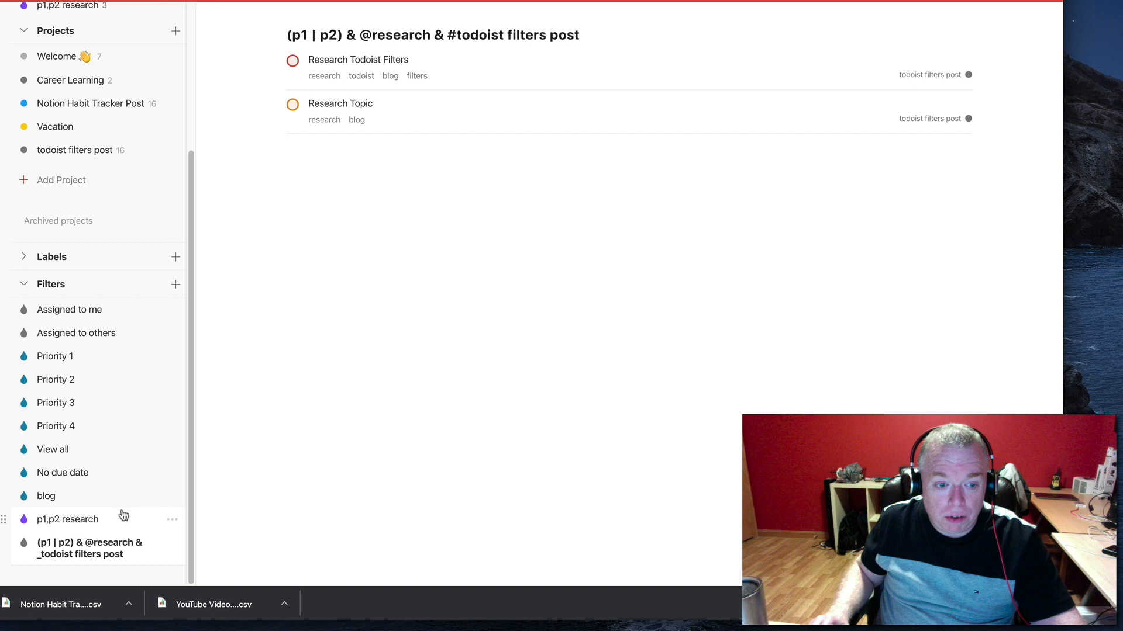
{"action": "left_click", "coordinate": [105, 520]}
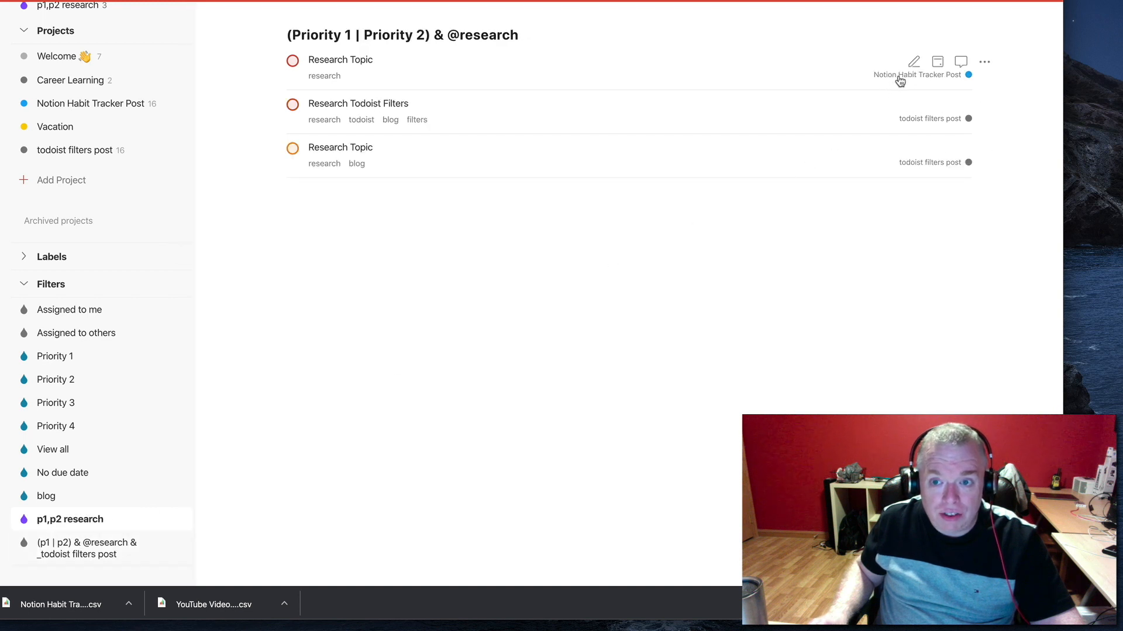